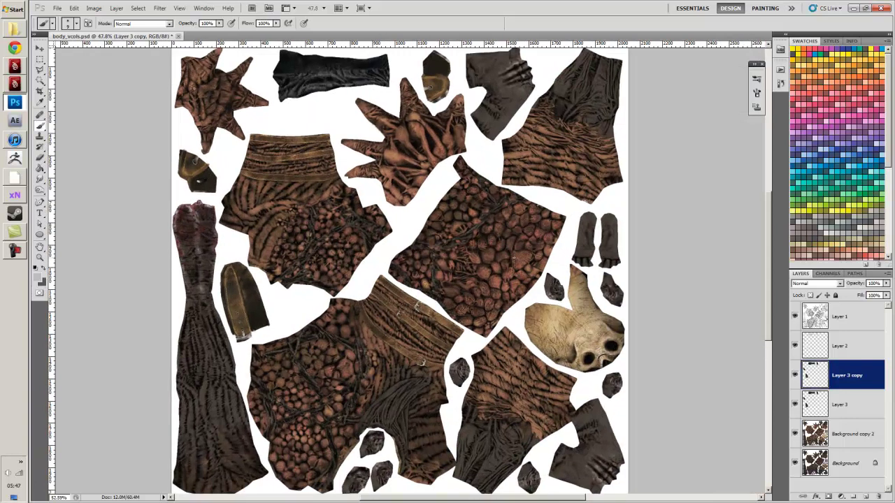
Examine the boil and belt areas of the body texture up close and switch to Maya.
scroll(414, 239, up, 2)
drag(396, 286, 428, 295)
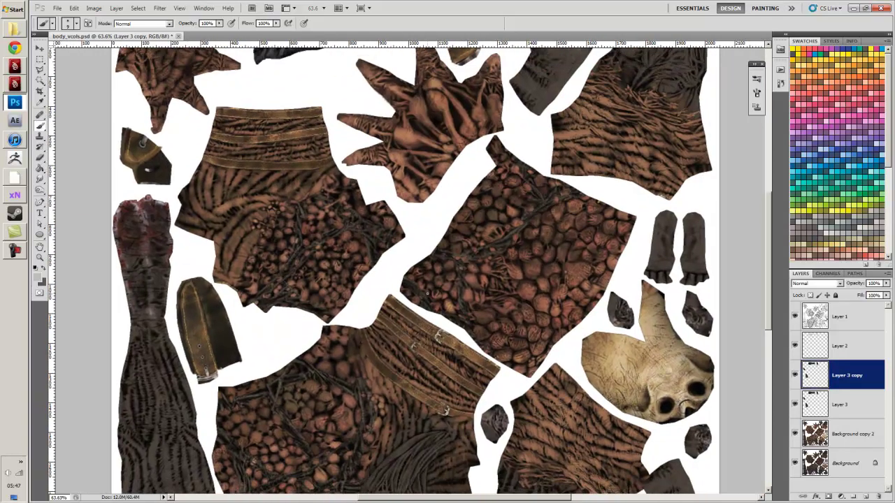
scroll(428, 293, up, 3)
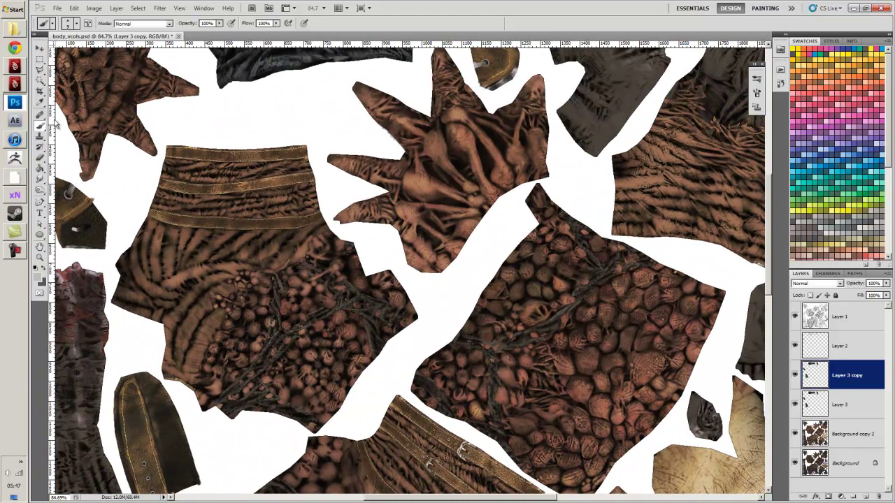
click(15, 65)
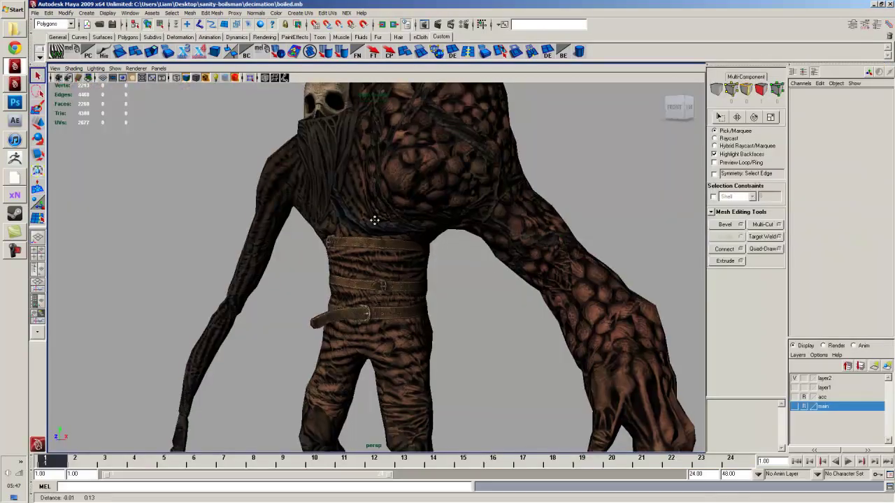
Examine the textured creature from the front, from the waist belts up to the skull and hump.
scroll(402, 257, down, 1)
scroll(403, 249, down, 3)
drag(404, 250, 274, 244)
scroll(592, 261, up, 3)
key(ctrl+s)
drag(338, 198, 339, 280)
scroll(342, 207, up, 2)
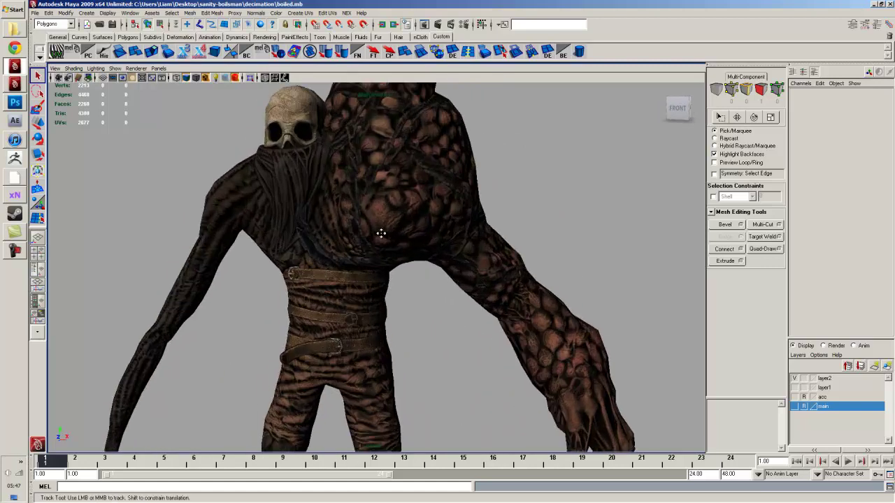
drag(382, 234, 378, 276)
click(236, 77)
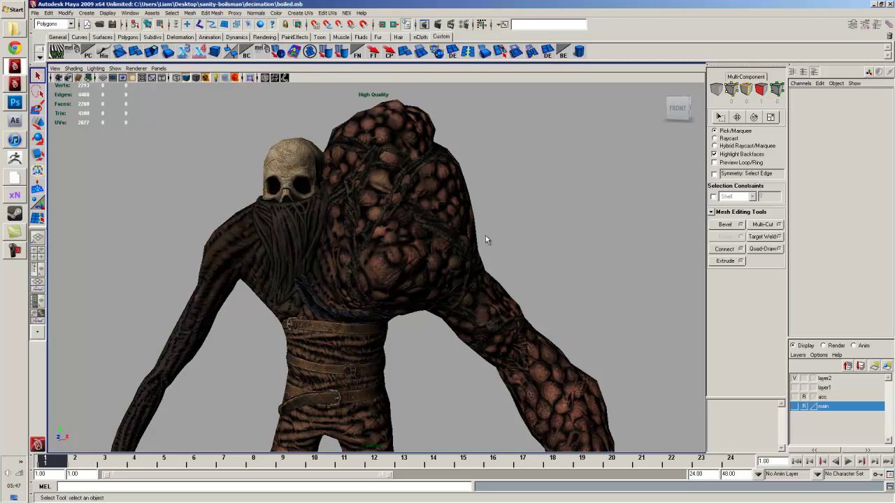
Examine the whole creature from its front, sides and back, including the mesh wireframe.
drag(415, 259, 377, 288)
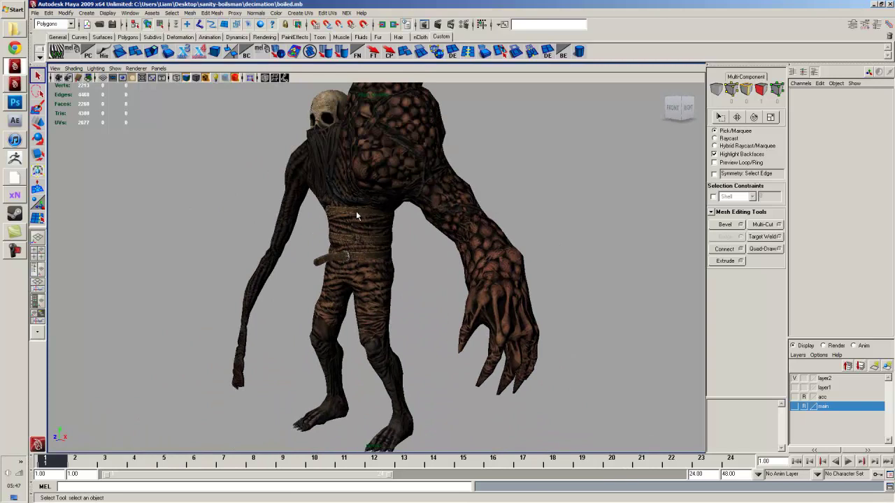
drag(356, 215, 566, 284)
click(409, 209)
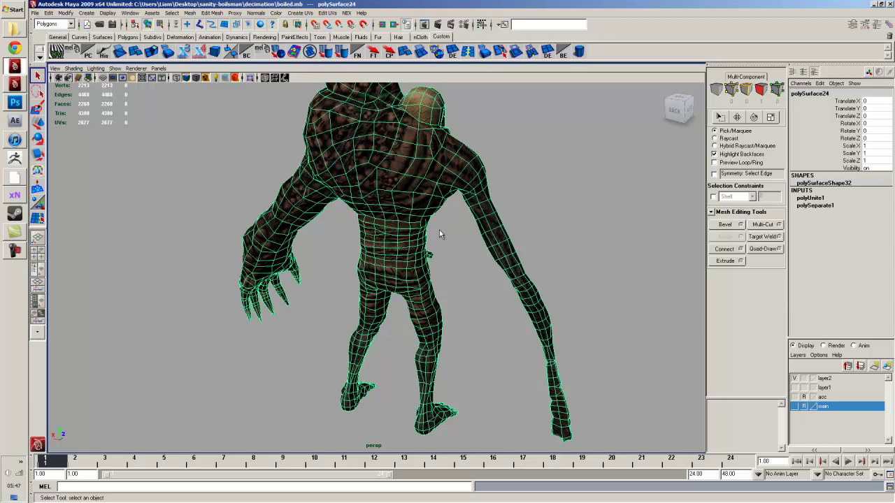
drag(439, 230, 213, 222)
click(220, 166)
drag(223, 155, 428, 228)
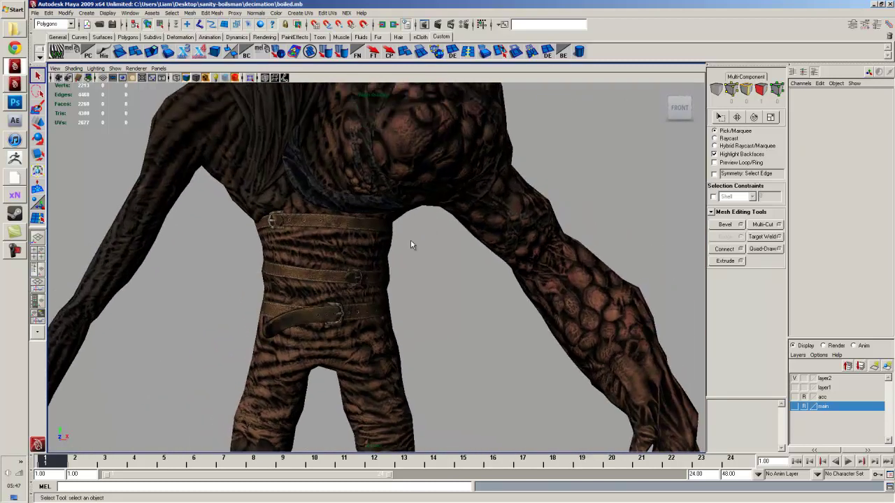
drag(372, 219, 397, 333)
drag(359, 197, 392, 275)
Examine the skull and its empty eye sockets up close.
scroll(392, 275, up, 5)
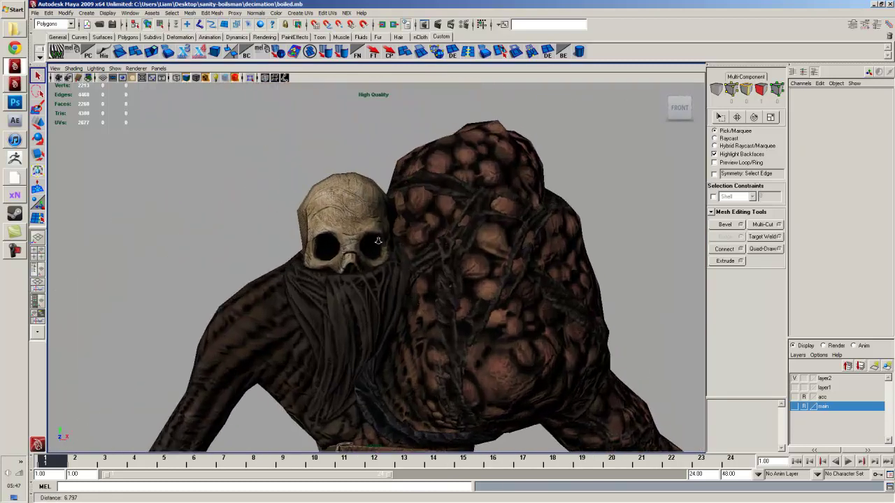
scroll(362, 238, up, 1)
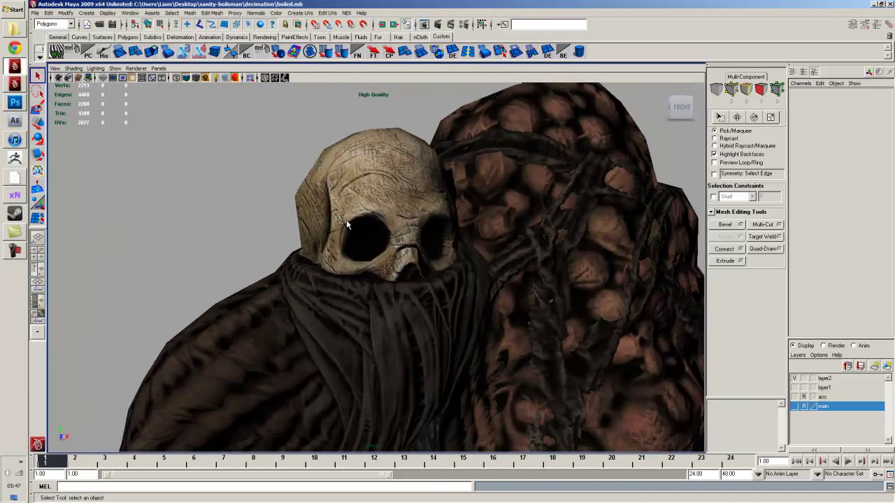
click(349, 225)
click(283, 229)
drag(350, 242, 315, 232)
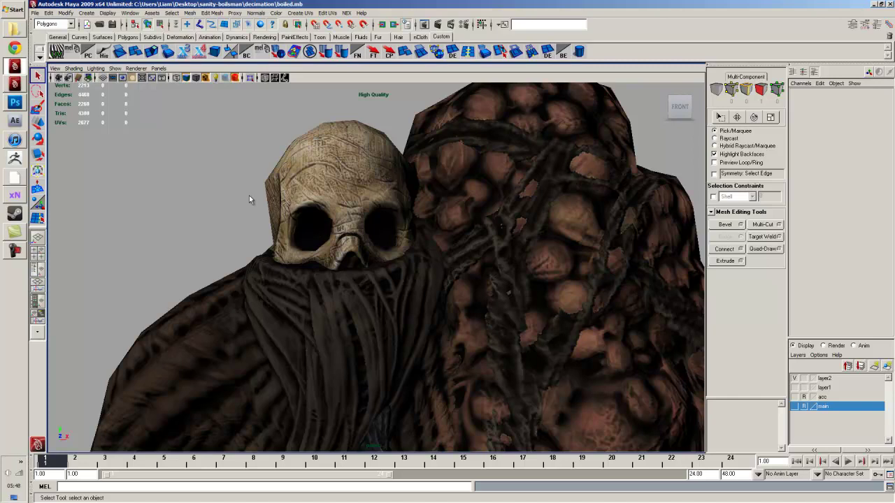
drag(225, 181, 232, 188)
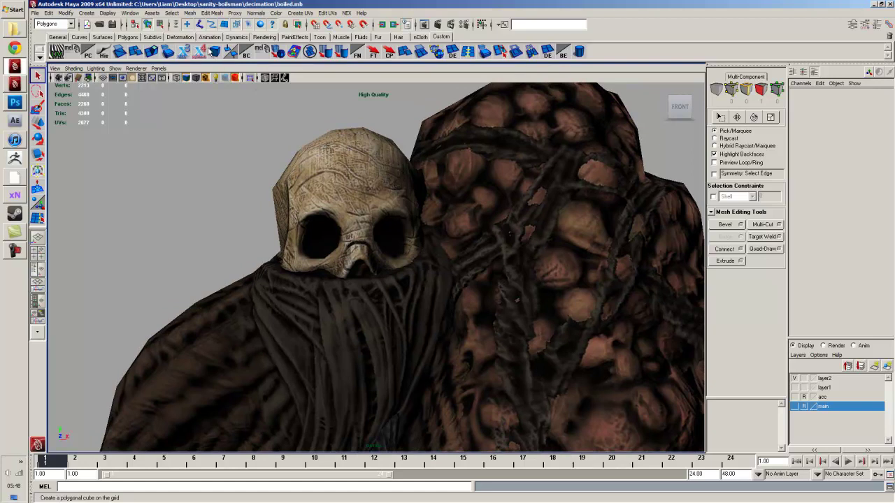
Create a polygon cylinder and move it about 2.6 units along Z, in front of the creature.
click(579, 53)
scroll(391, 280, down, 5)
key(w)
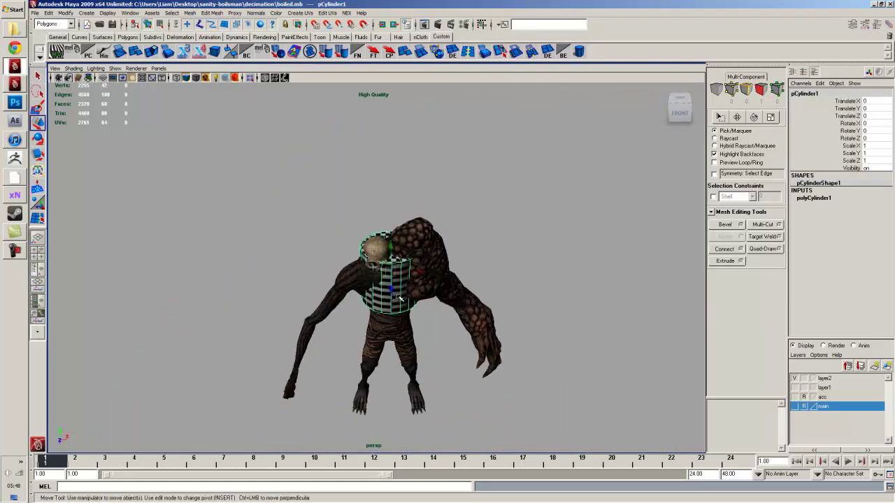
drag(391, 289, 388, 389)
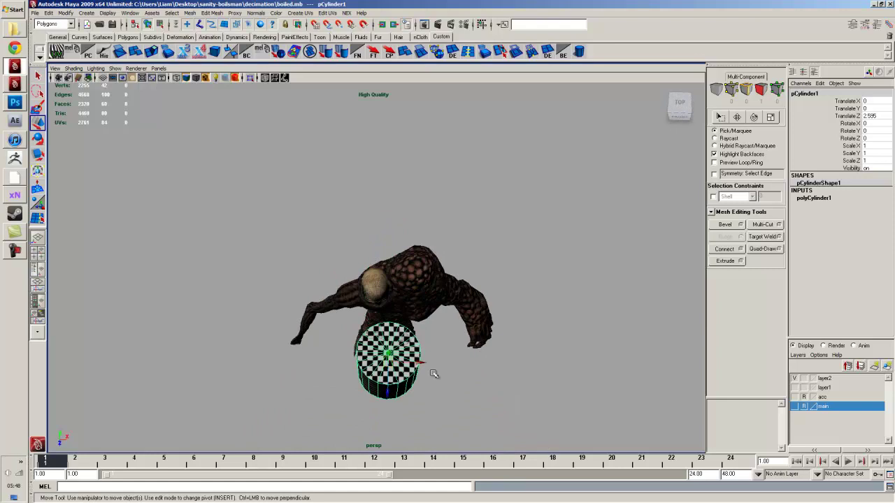
Reduce the cylinder's axis subdivisions to 5 so that it becomes a pentagonal prism.
key(f)
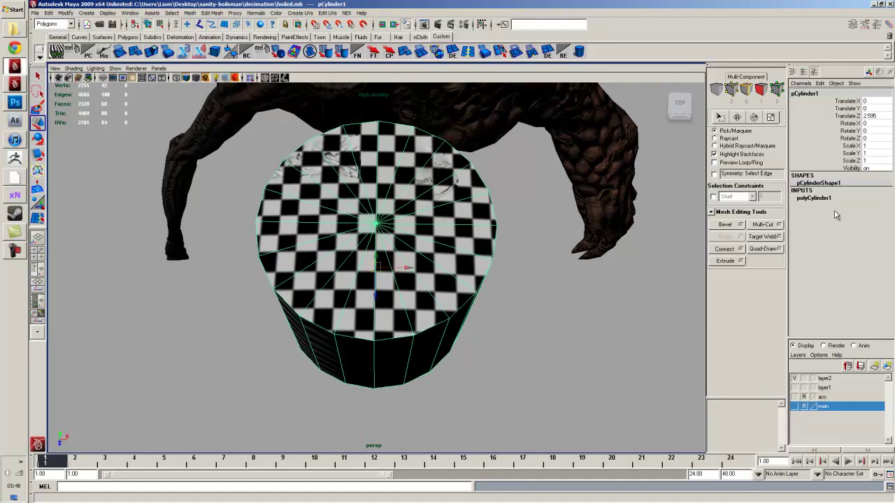
click(827, 199)
click(841, 220)
drag(569, 275, 365, 278)
Delete every face of the prism except the five triangles of its top cap.
right_click(367, 245)
key(w)
click(358, 232)
shift+click(332, 267)
shift+click(350, 318)
shift+click(414, 312)
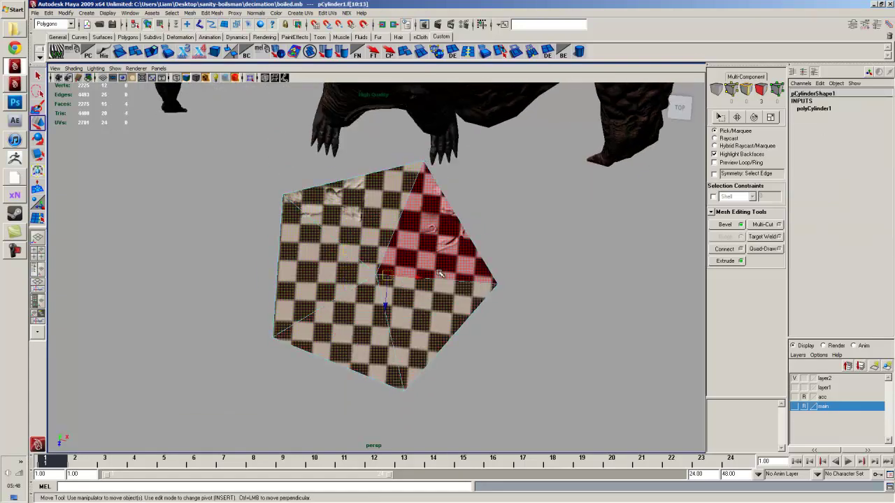
shift+click(439, 243)
alt+drag(448, 244, 256, 152)
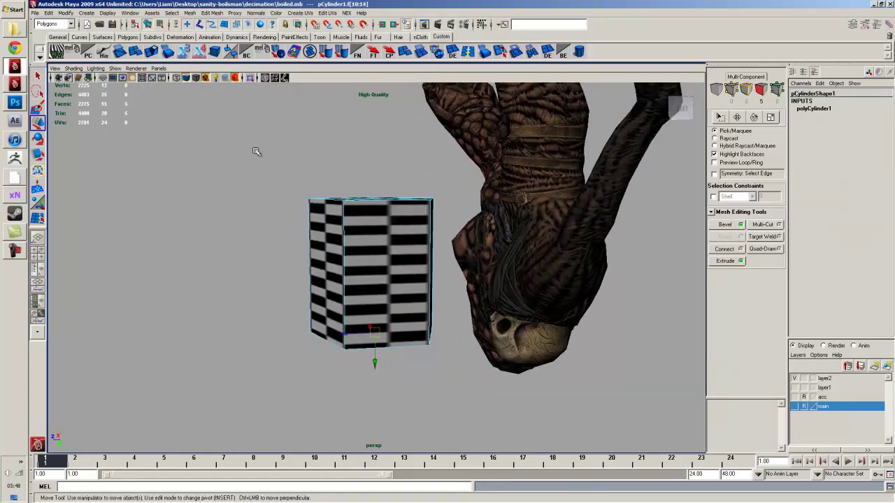
drag(507, 403, 507, 403)
key(Delete)
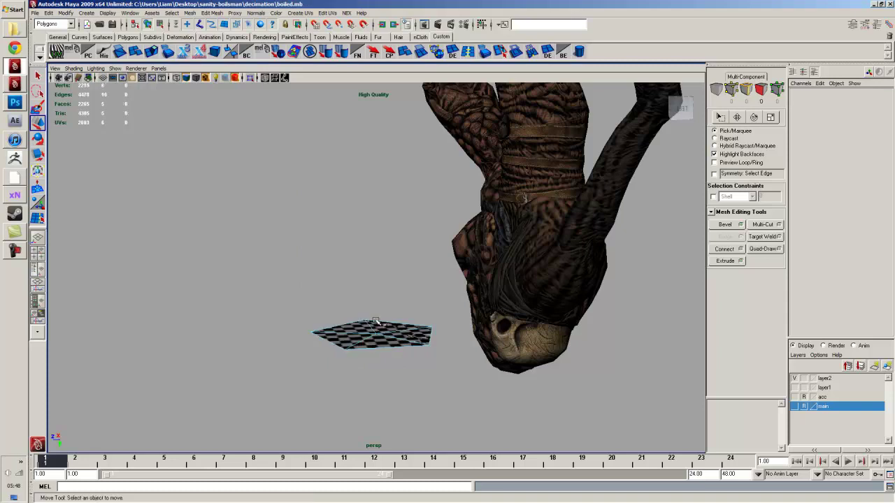
Centre the pivot of the pentagonal disc and rotate it upright, about 97.5 degrees around X.
right_click(375, 320)
click(408, 309)
alt+drag(408, 310, 403, 89)
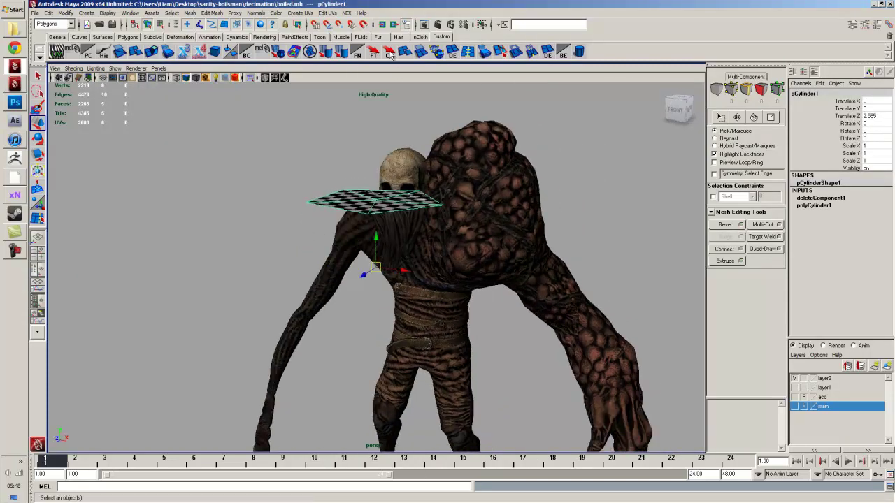
key(e)
drag(372, 189, 396, 204)
Scale the upright pentagon down to about 0.2 and position it in front of the skull's face.
key(r)
drag(397, 205, 355, 209)
key(w)
drag(378, 200, 377, 198)
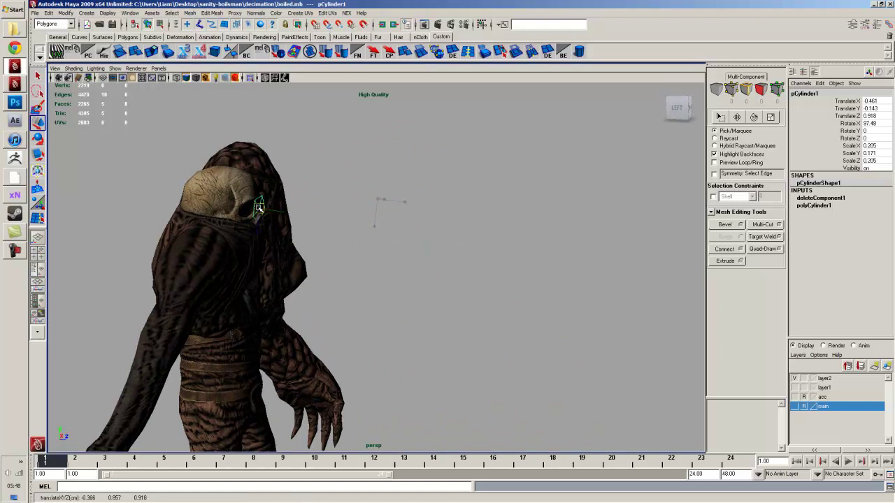
Place the pentagon in the eye socket farther from the hump and shrink it to a scale of about 0.076.
alt+drag(244, 209, 370, 281)
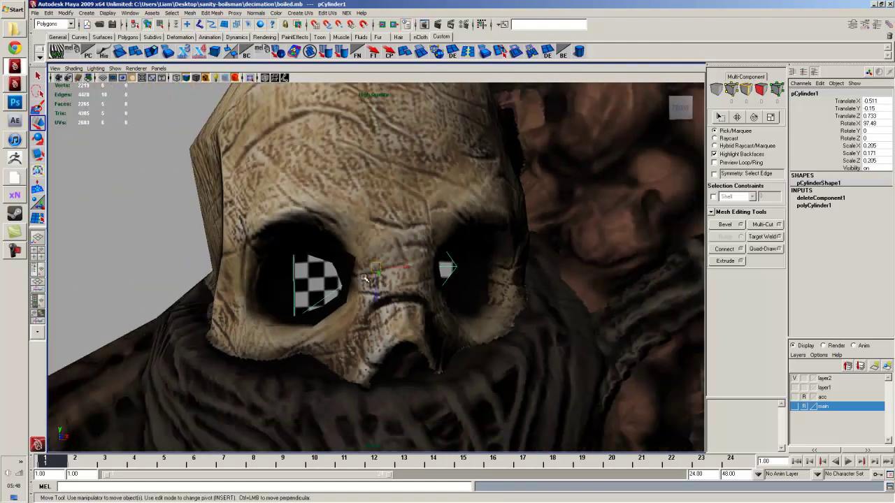
drag(313, 271, 304, 271)
alt+drag(304, 271, 246, 291)
key(r)
alt+drag(246, 290, 267, 286)
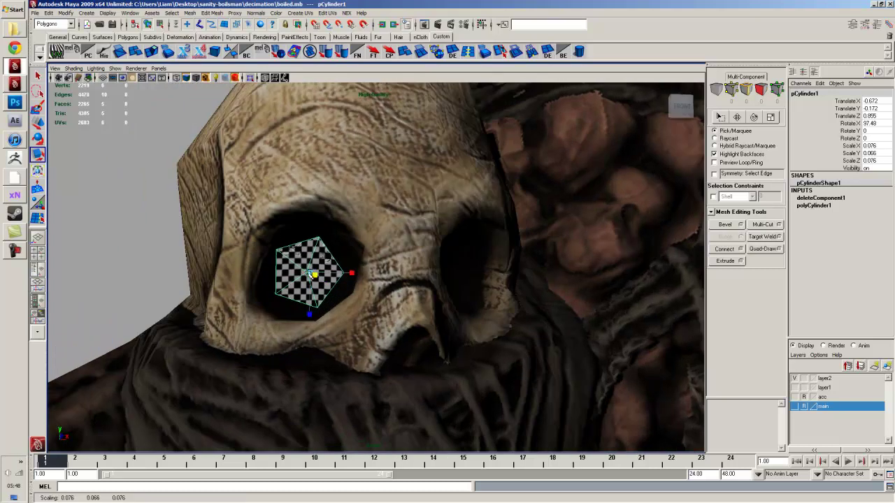
key(ctrl+z)
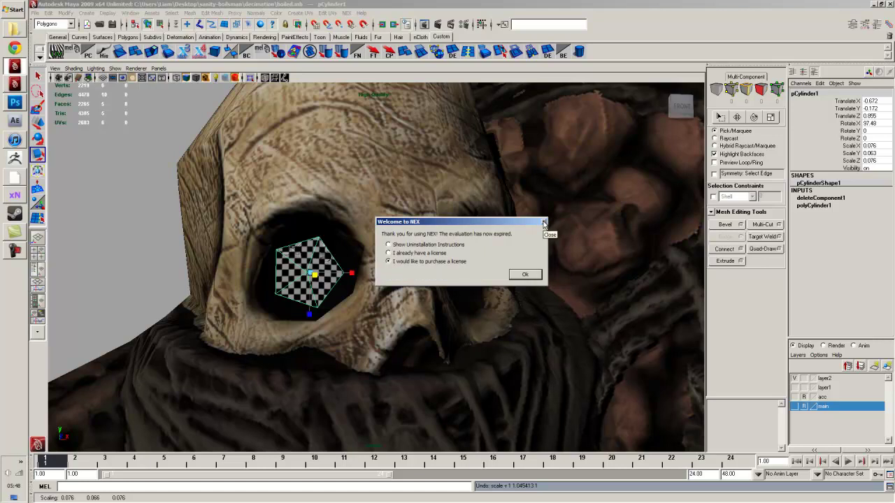
click(545, 222)
Sink the pentagon into the socket and rotate it to about 98.9, -22.6 and -7.9 degrees to follow the skull.
drag(323, 254, 302, 272)
click(179, 250)
drag(179, 250, 213, 263)
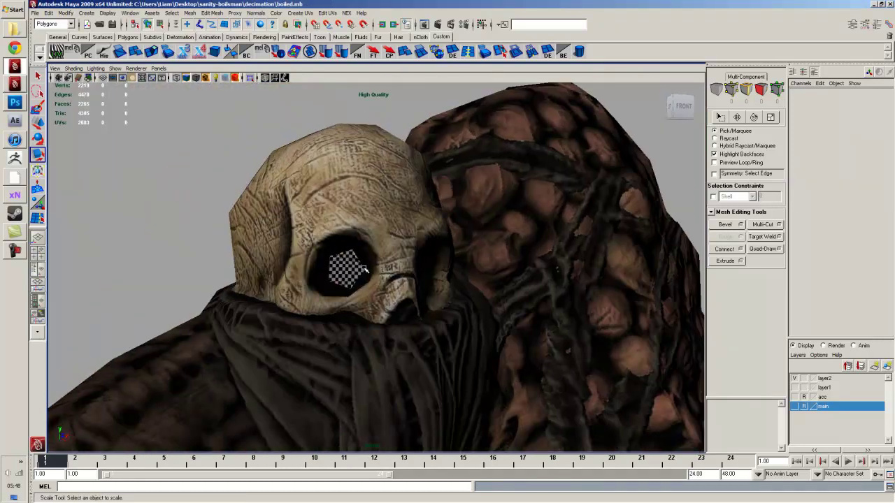
click(347, 265)
drag(348, 265, 314, 265)
key(e)
drag(314, 265, 344, 292)
Duplicate the pentagon into the other eye socket and angle it to about 27.2 degrees in Y and -24.8 degrees in Z.
key(w)
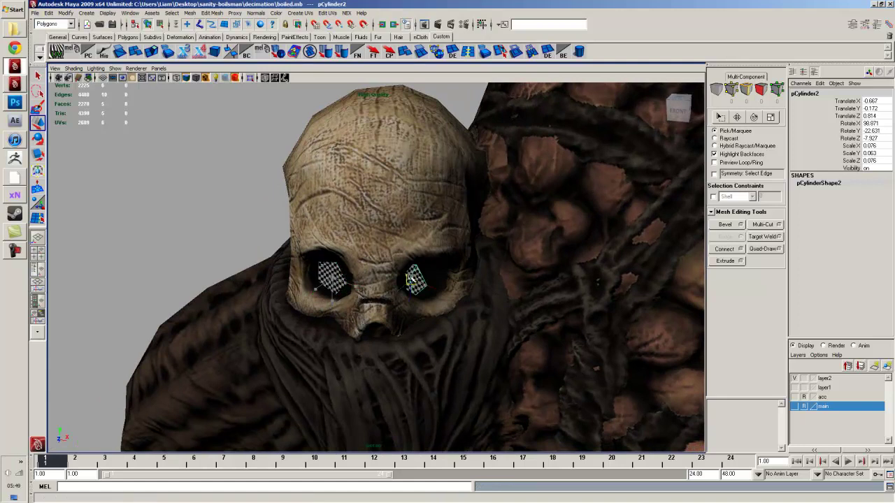
drag(459, 273, 378, 278)
key(e)
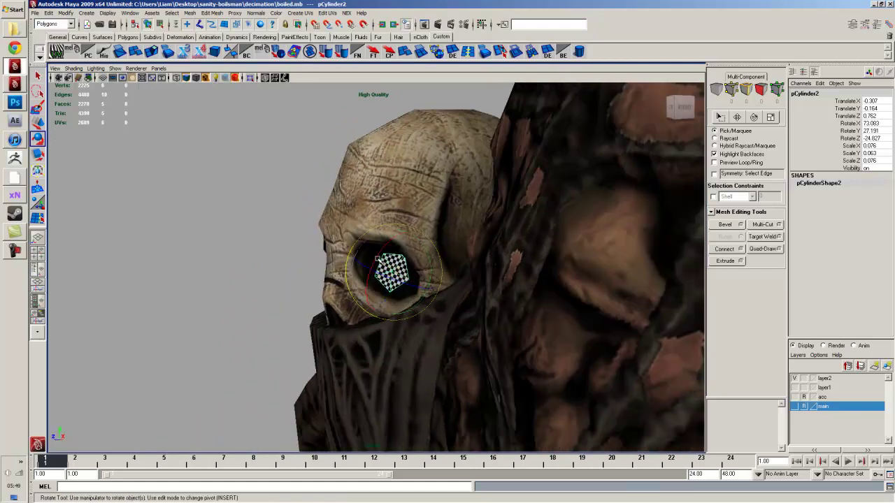
click(236, 280)
Check the fit of both eye pentagons in their sockets from the side, the front and a distance.
drag(236, 279, 369, 271)
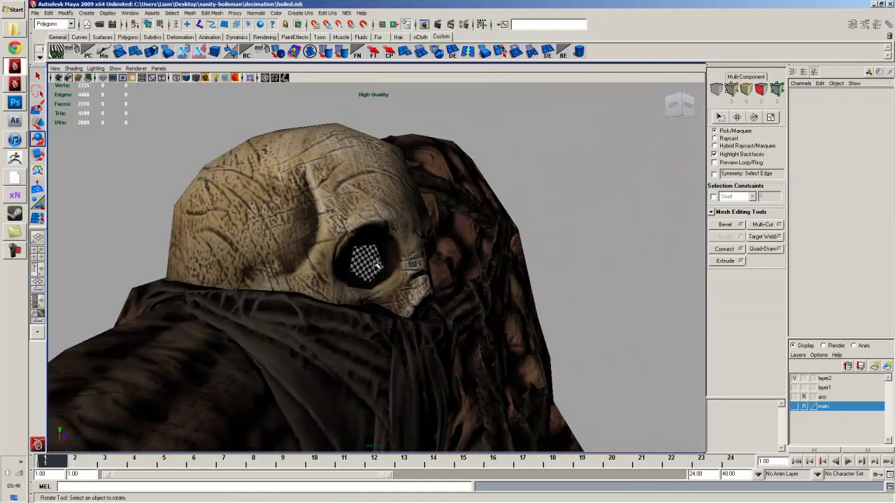
drag(417, 266, 342, 279)
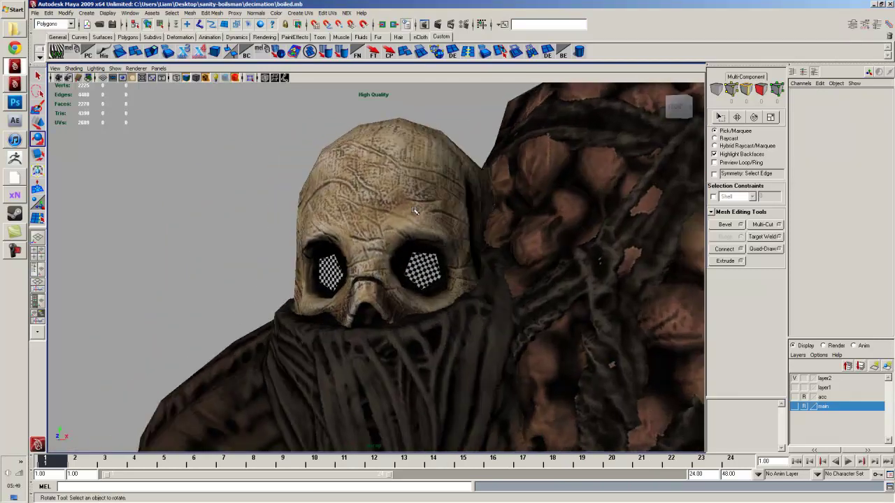
drag(414, 211, 322, 321)
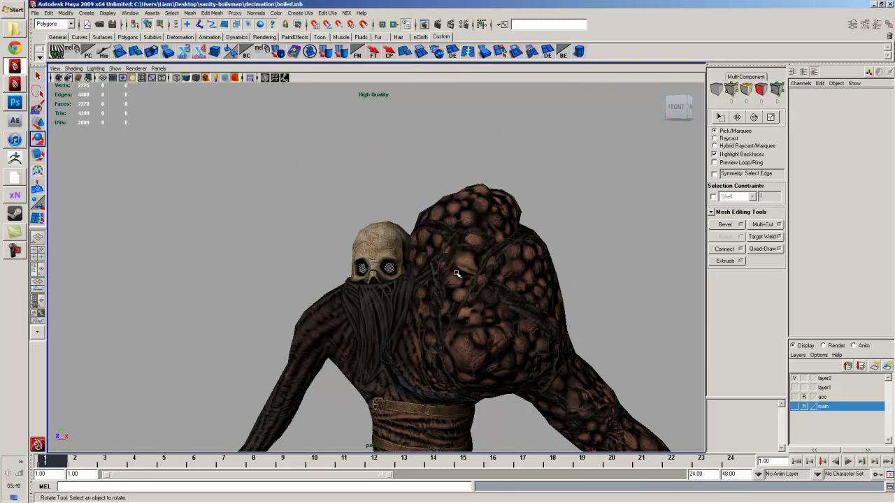
drag(378, 274, 451, 248)
drag(405, 270, 345, 273)
Combine the two eye pentagons into one mesh.
click(335, 271)
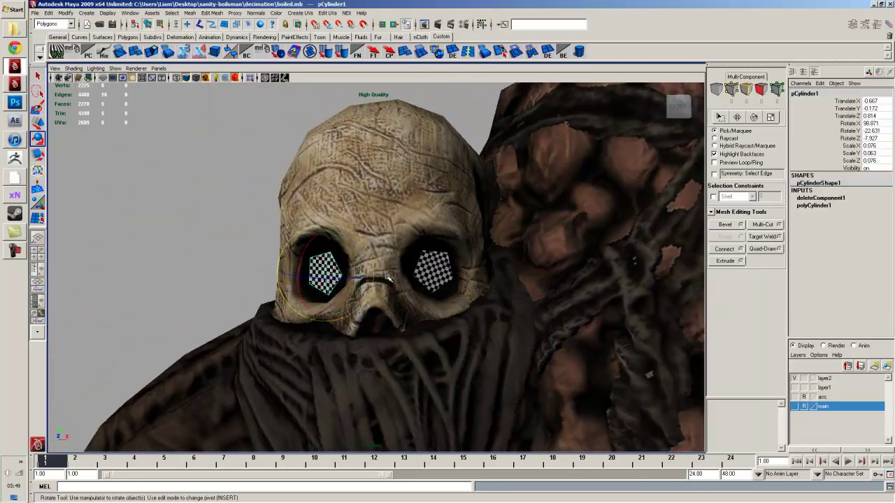
click(435, 273)
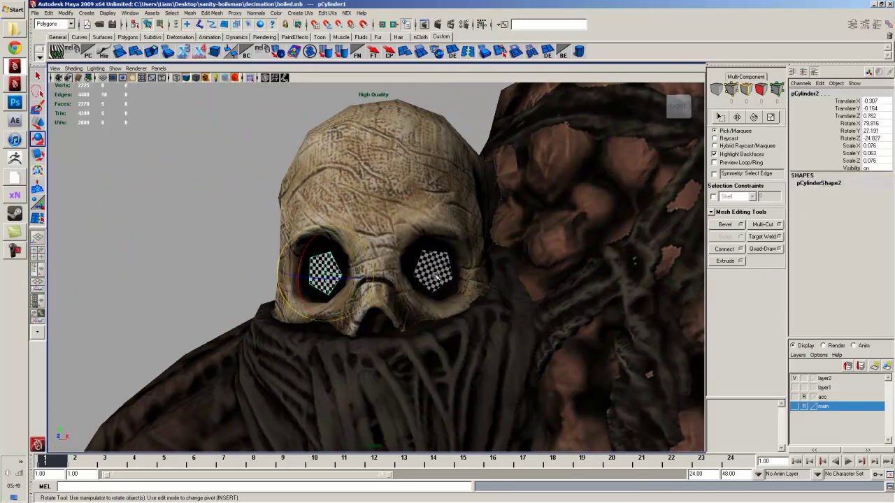
click(309, 51)
scroll(214, 213, up, 1)
key(e)
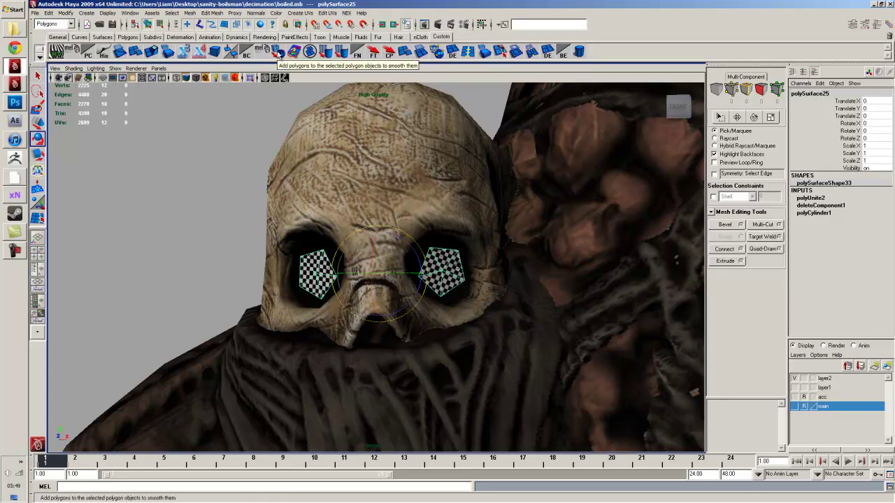
Smooth the combined eye mesh by one division and average its vertices with 10 iterations.
click(278, 53)
key(ctrl+z)
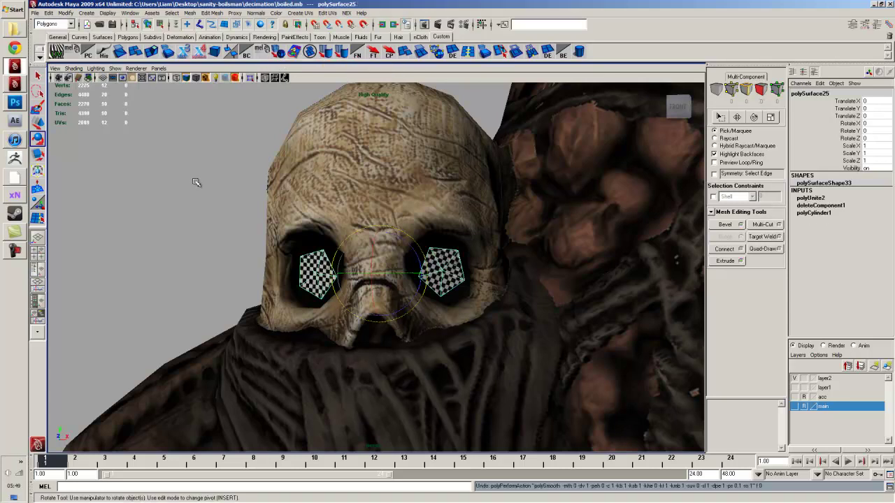
click(278, 53)
scroll(474, 84, up, 5)
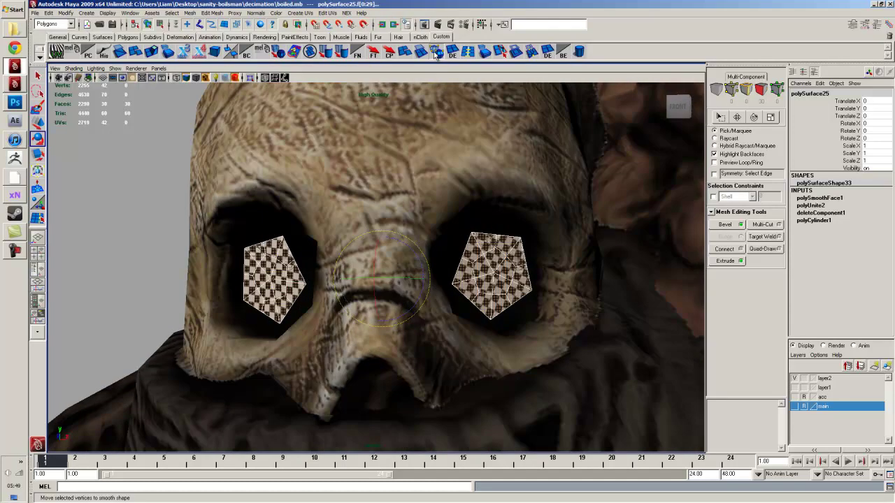
click(435, 53)
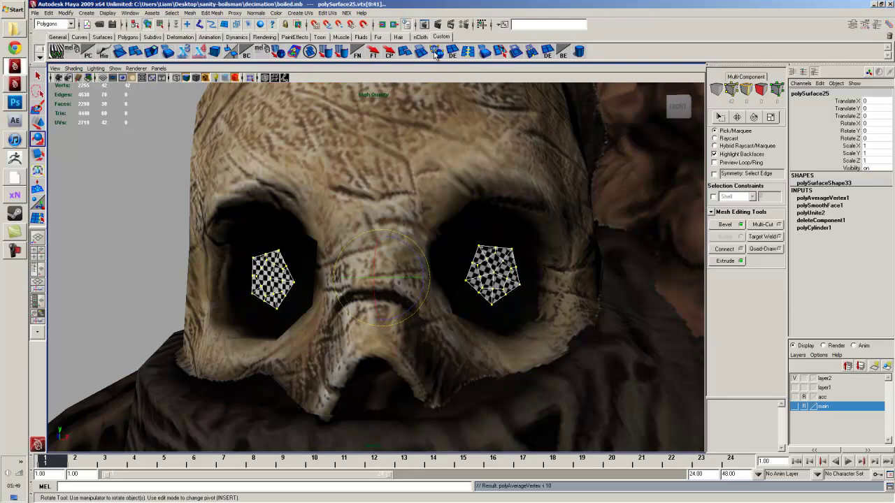
Undo the vertex averaging and smoothing on the combined eye mesh.
key(ctrl+z)
key(ctrl+z)
key(ctrl+z)
key(ctrl+z)
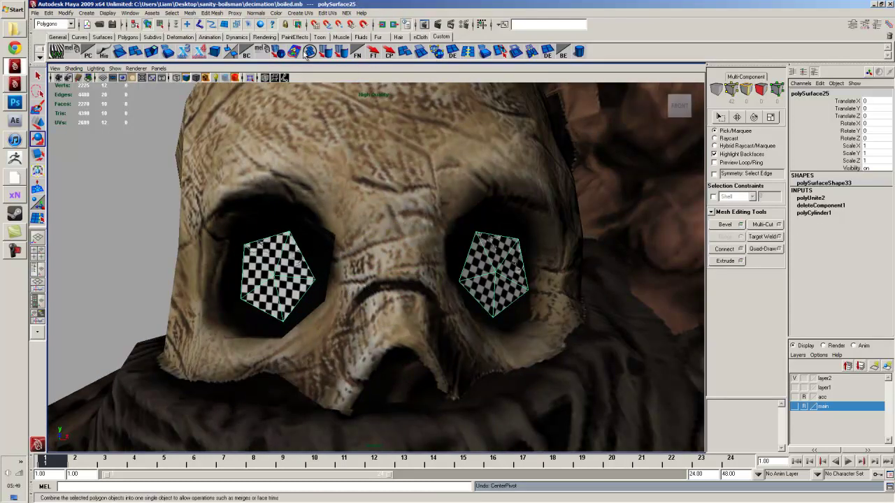
Smooth the eye mesh by one division with preservation of geometry borders, selection borders and tessellation turned off.
click(279, 53)
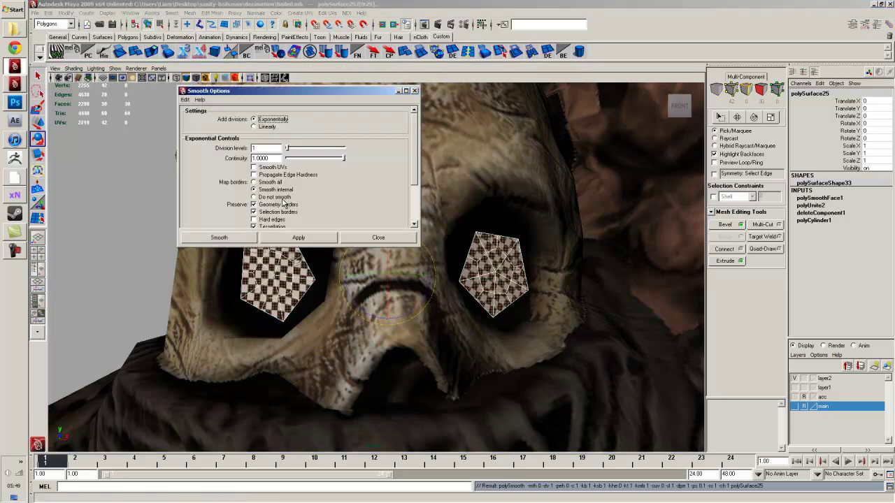
key(ctrl+z)
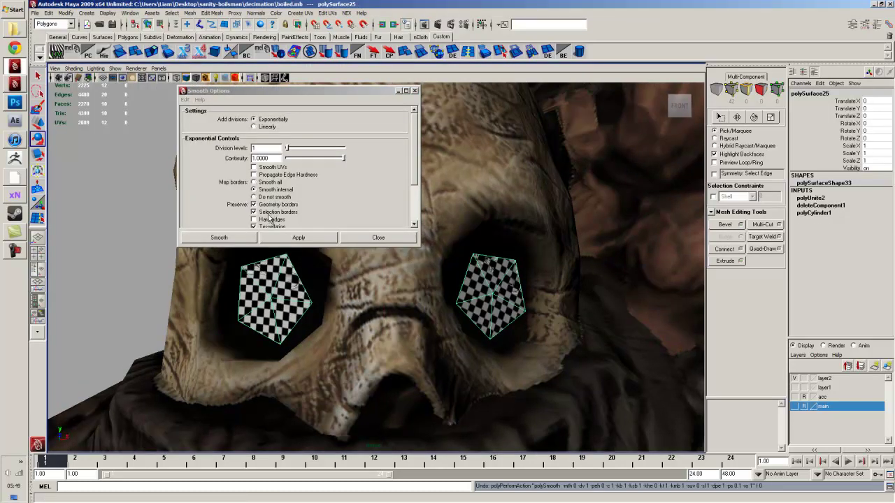
scroll(270, 217, down, 3)
click(272, 171)
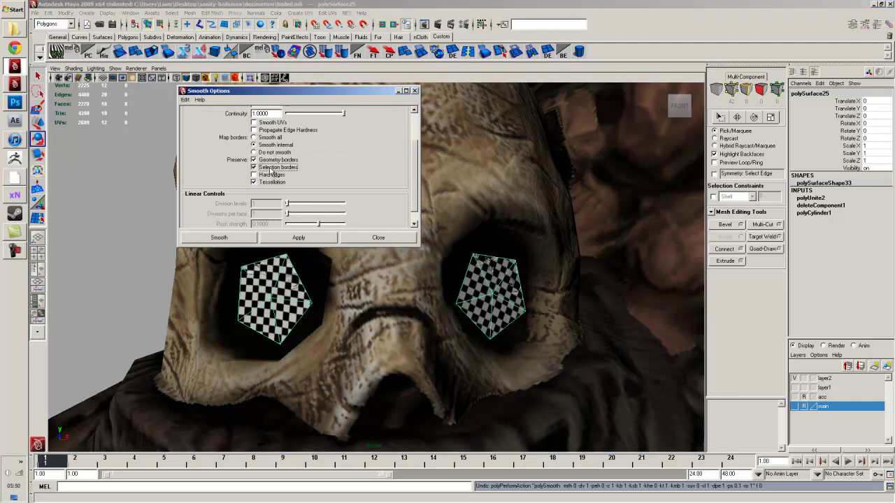
click(291, 239)
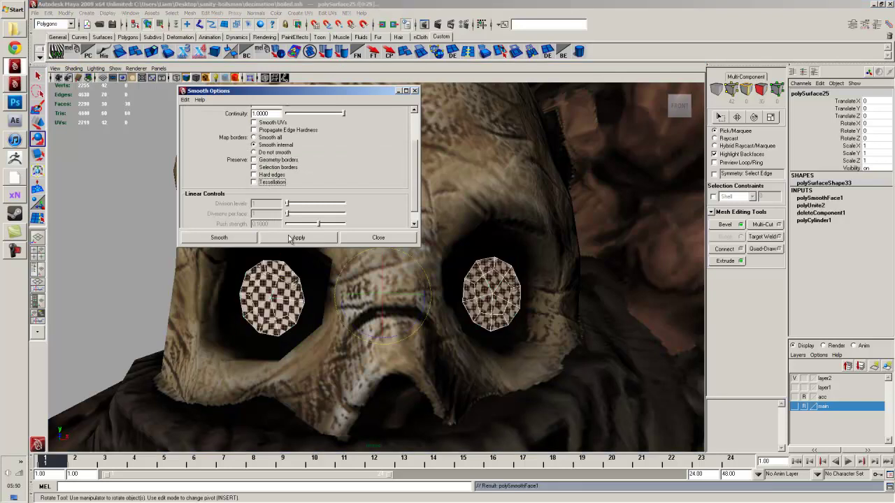
click(393, 241)
Assign a new plain grey material to the rounded eye mesh in place of the checker pattern, then deselect it.
click(141, 225)
drag(140, 226, 303, 275)
click(341, 281)
click(410, 283)
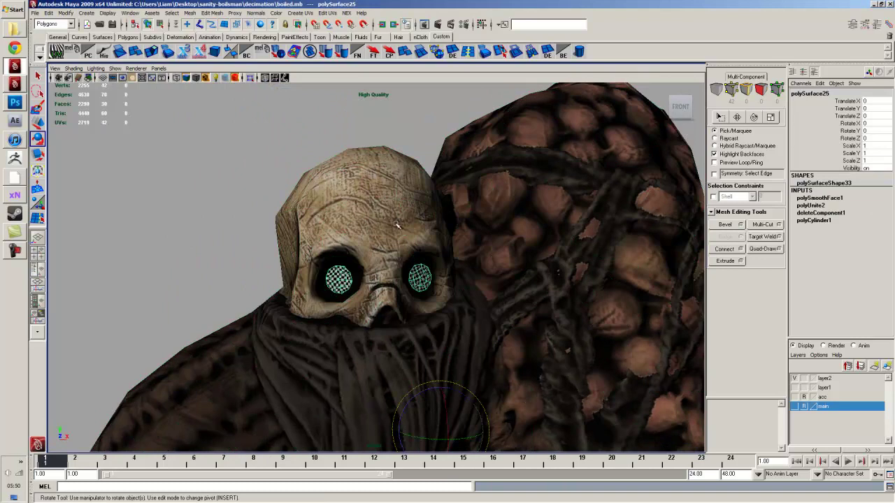
click(264, 38)
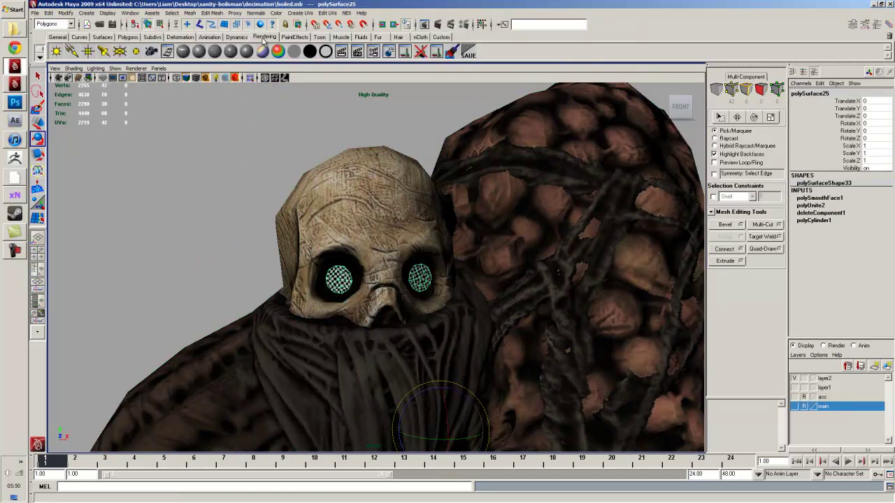
click(216, 52)
click(182, 188)
Examine the whole creature with its new eyes from a distance and from several angles.
scroll(410, 288, down, 5)
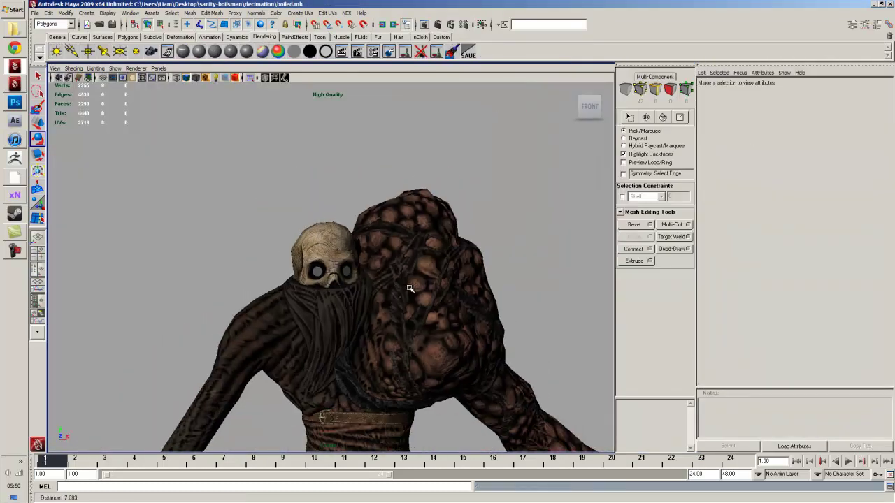
scroll(410, 288, down, 4)
drag(401, 301, 324, 252)
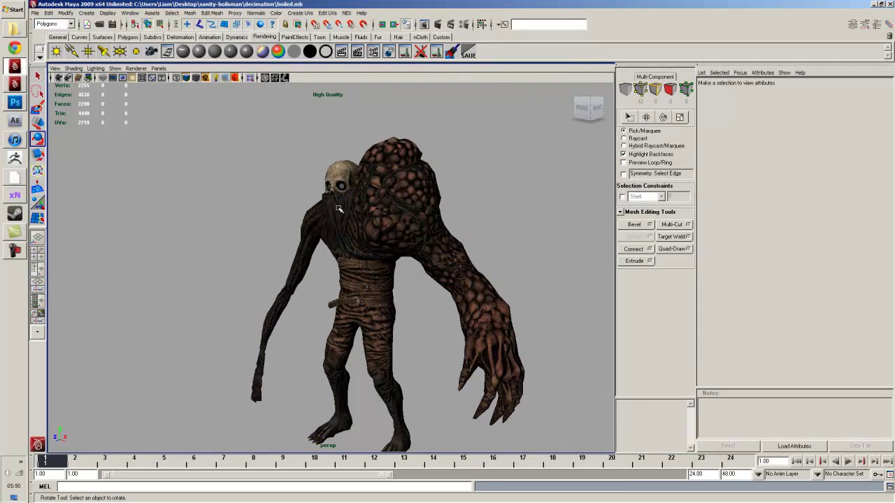
key(ctrl+a)
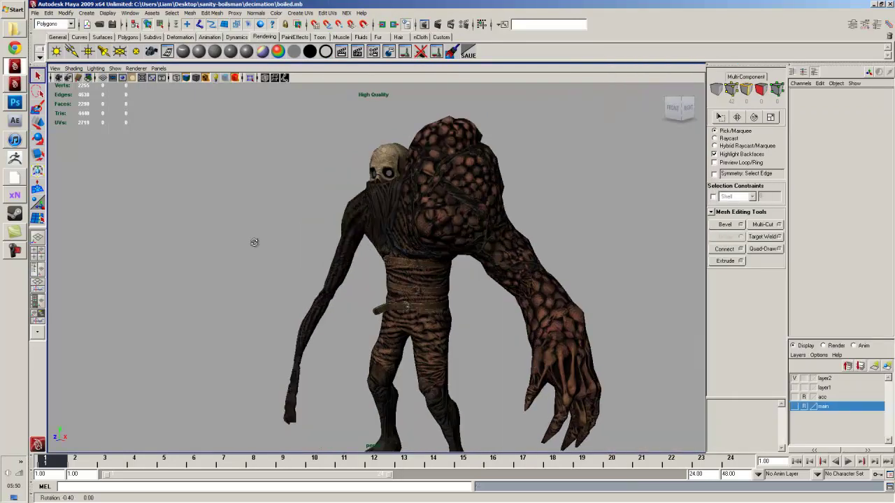
drag(250, 239, 378, 237)
drag(369, 291, 521, 241)
drag(521, 238, 362, 248)
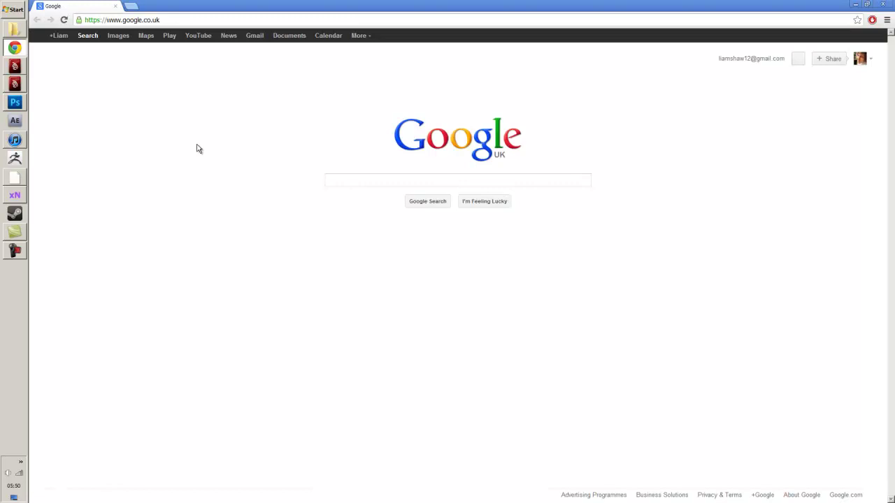
Switch to Chrome and search Google Images for "blood splat".
click(365, 184)
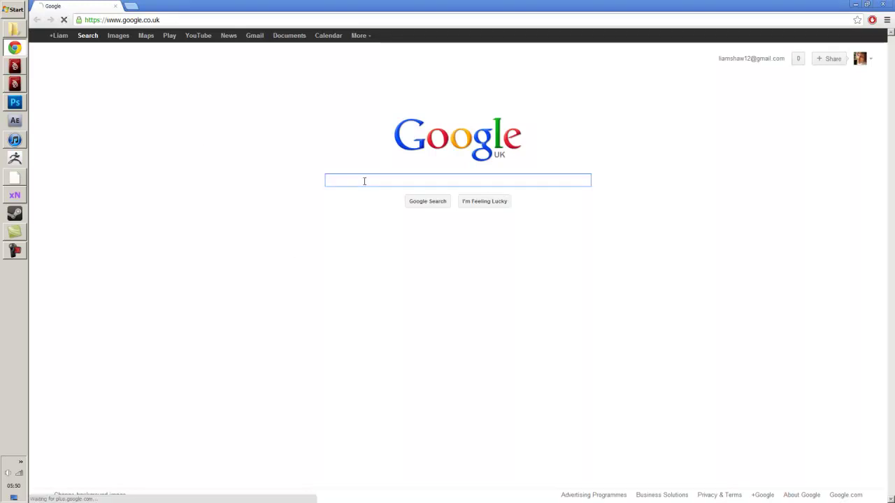
text(blood splat)
key(Return)
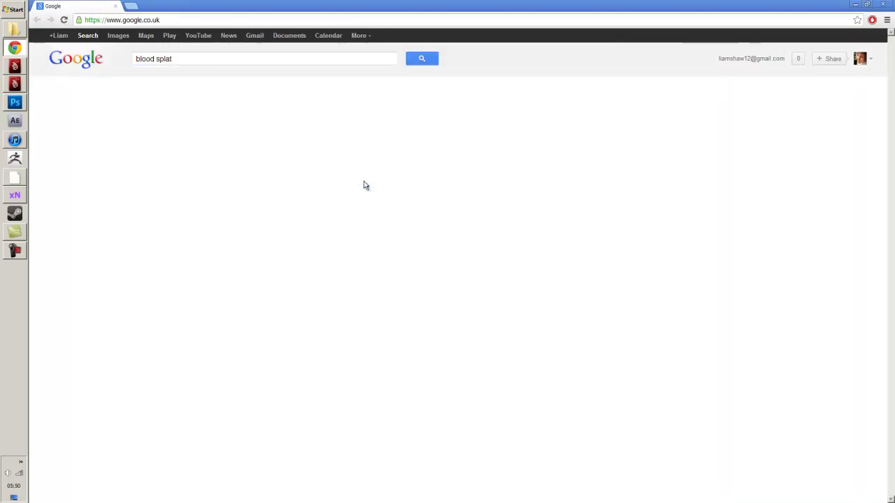
click(118, 35)
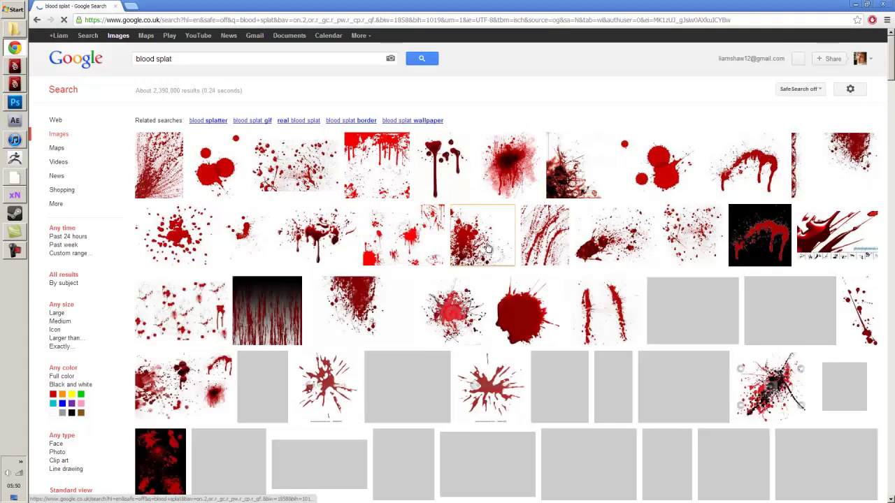
Browse the blood splat images and open image_6.png, BloodSplatter.png and the dense blood-splatter texture in separate tabs.
mouse_move(493, 230)
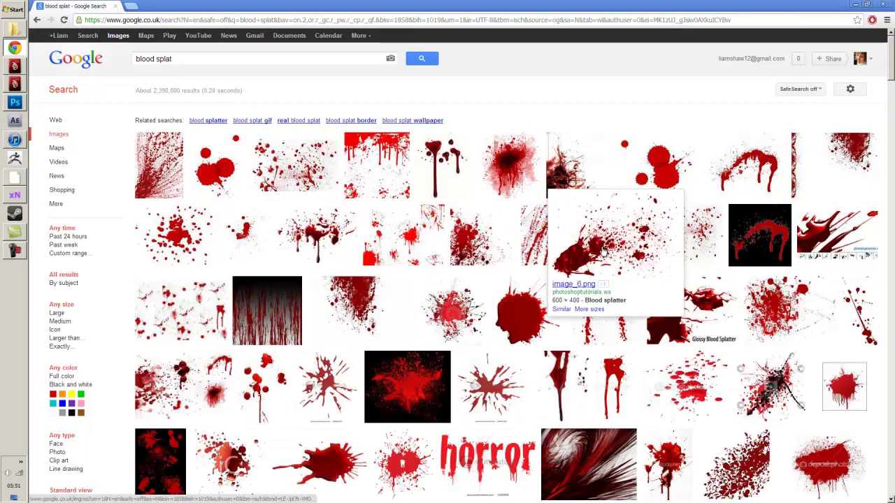
middle_click(619, 252)
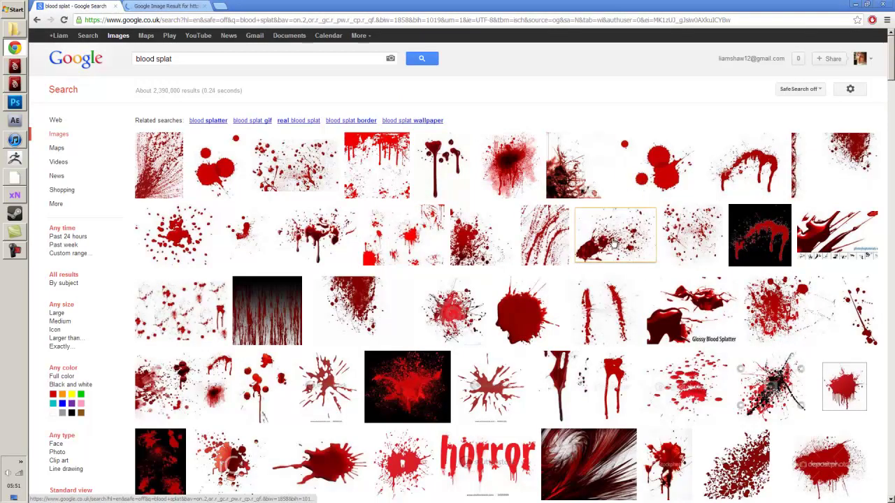
mouse_move(614, 244)
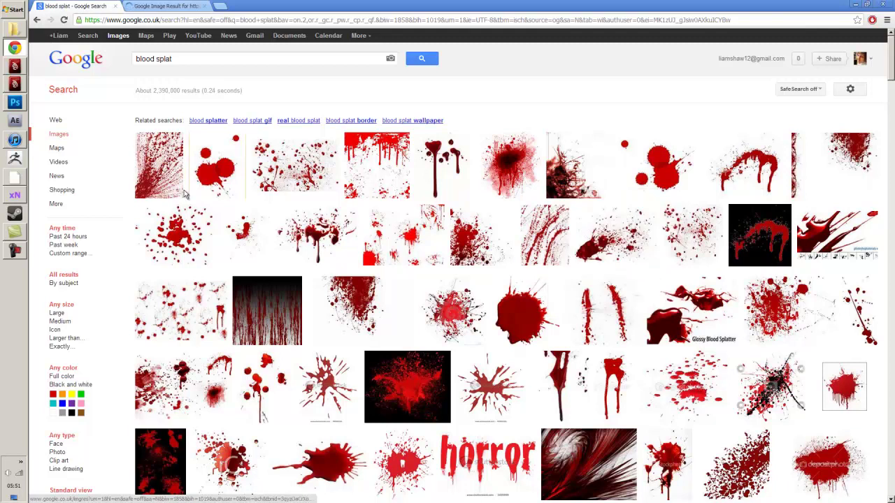
mouse_move(182, 188)
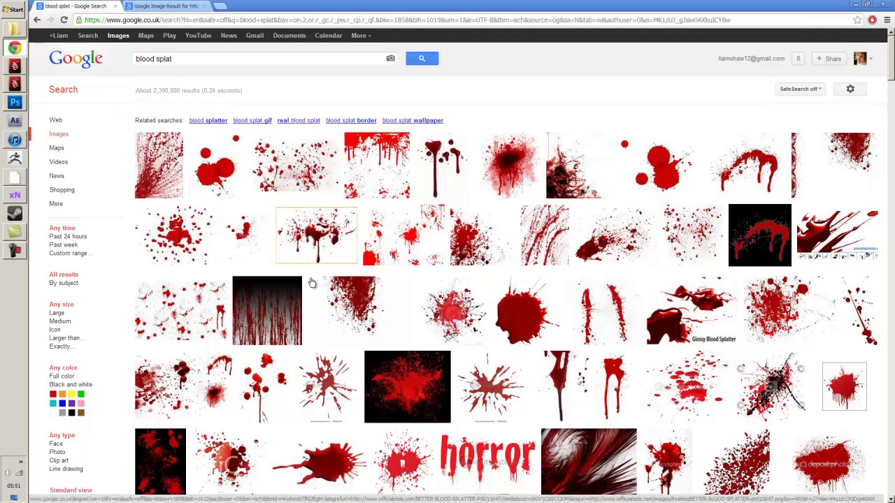
scroll(312, 282, down, 2)
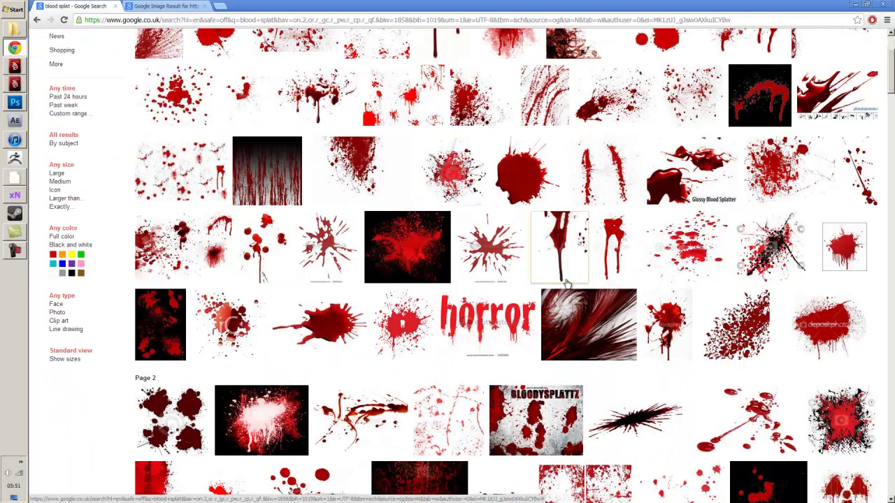
scroll(727, 307, down, 2)
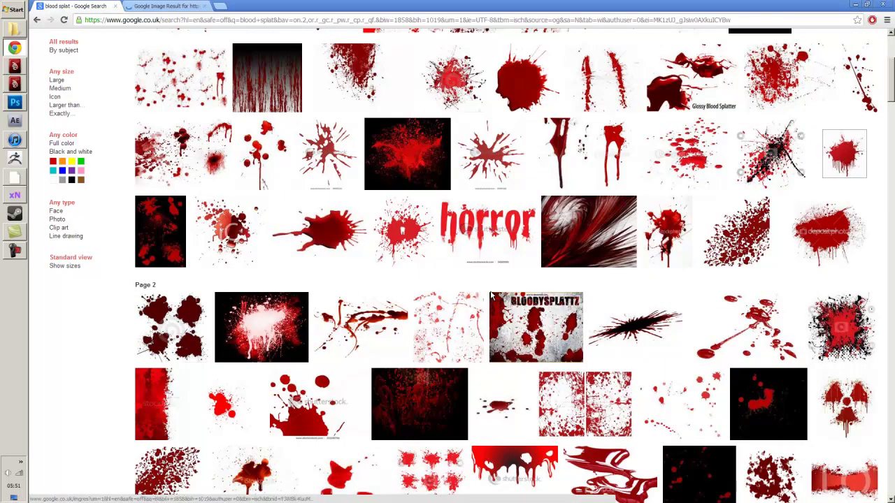
scroll(491, 298, down, 3)
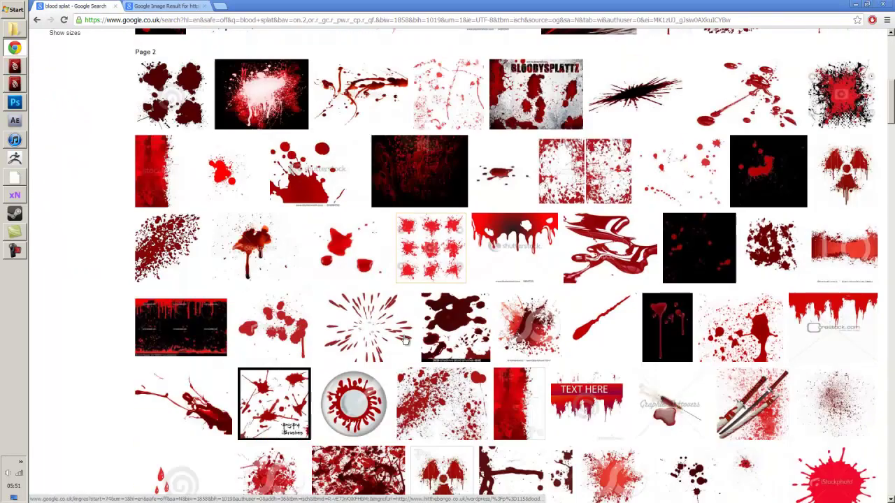
mouse_move(155, 273)
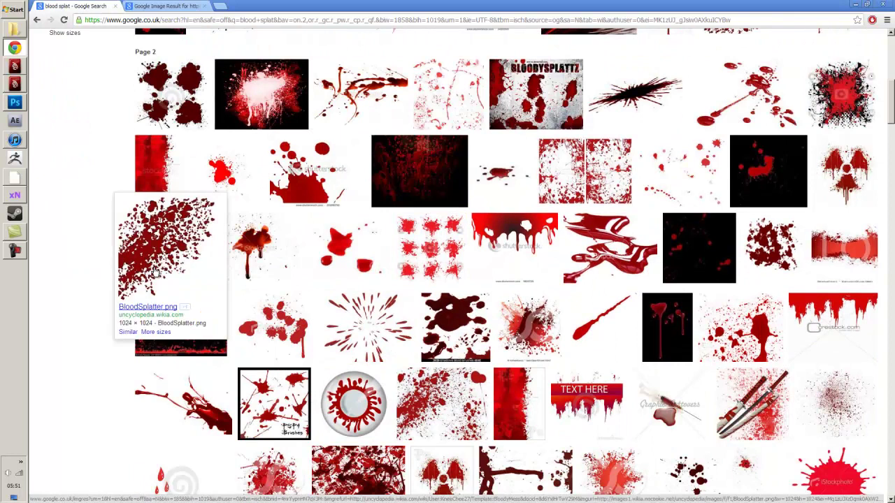
scroll(287, 378, down, 2)
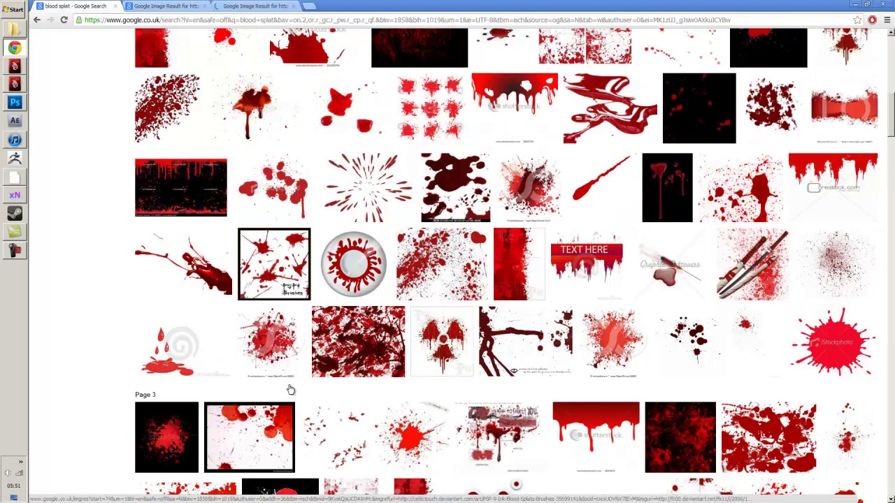
middle_click(362, 360)
mouse_move(453, 263)
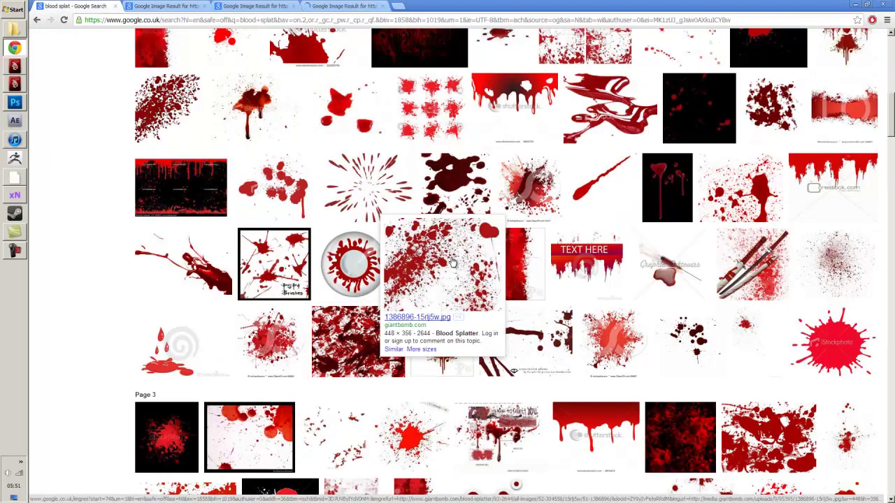
scroll(447, 252, up, 1)
Open the full-size versions of the three chosen blood splatter images in their tabs.
click(175, 5)
click(779, 85)
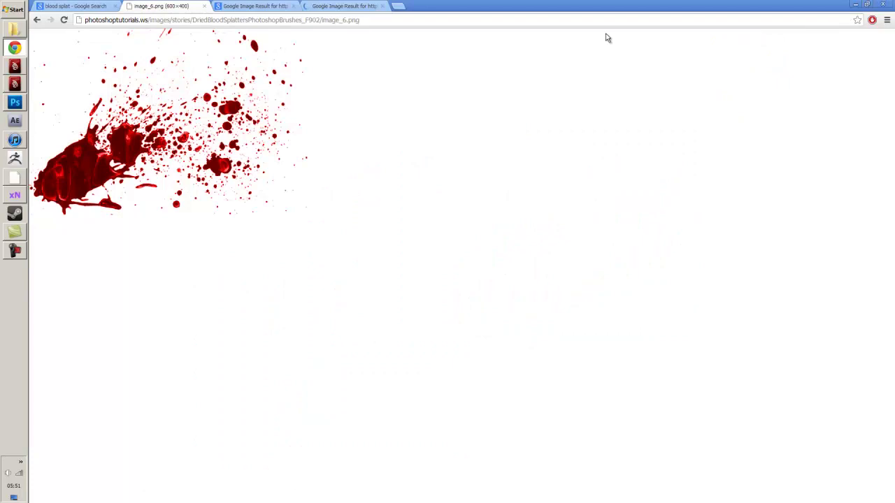
click(262, 6)
click(781, 84)
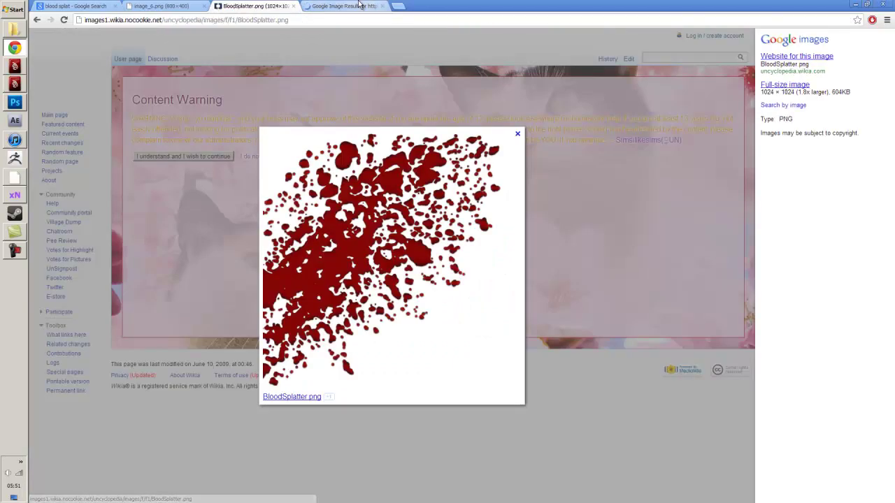
click(358, 5)
click(773, 90)
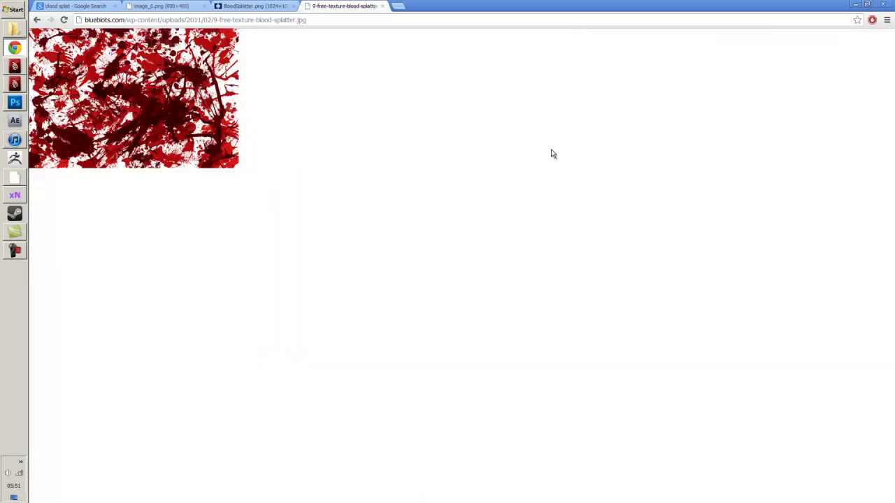
Inspect BloodSplatter.png at full resolution and fit it back to the window.
key(ctrl+shift+Tab)
click(303, 218)
scroll(304, 219, down, 3)
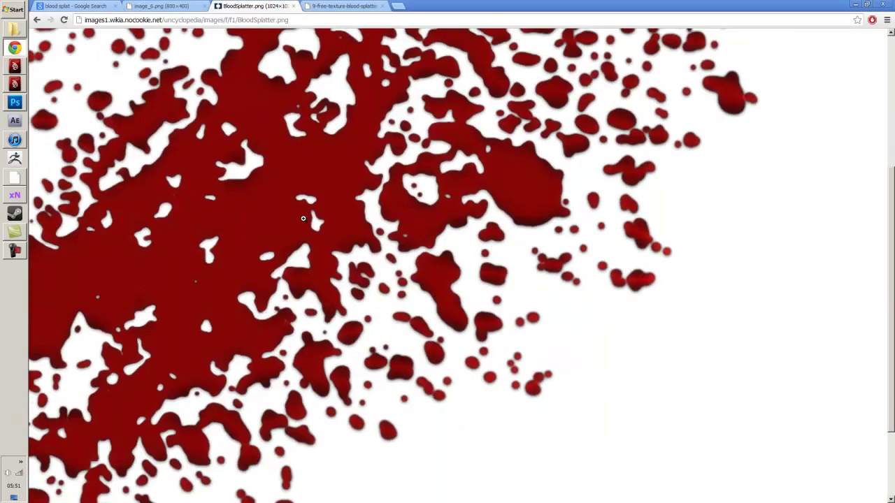
click(301, 220)
click(313, 232)
Copy the image_6.png blood splatter and paste it as a new layer into body_vcols.psd in Photoshop.
click(170, 6)
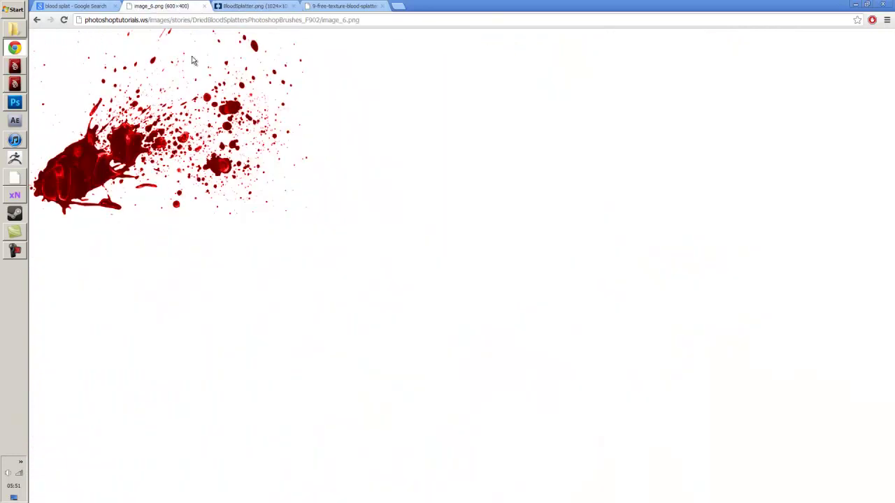
right_click(180, 140)
click(214, 160)
click(14, 103)
key(ctrl+v)
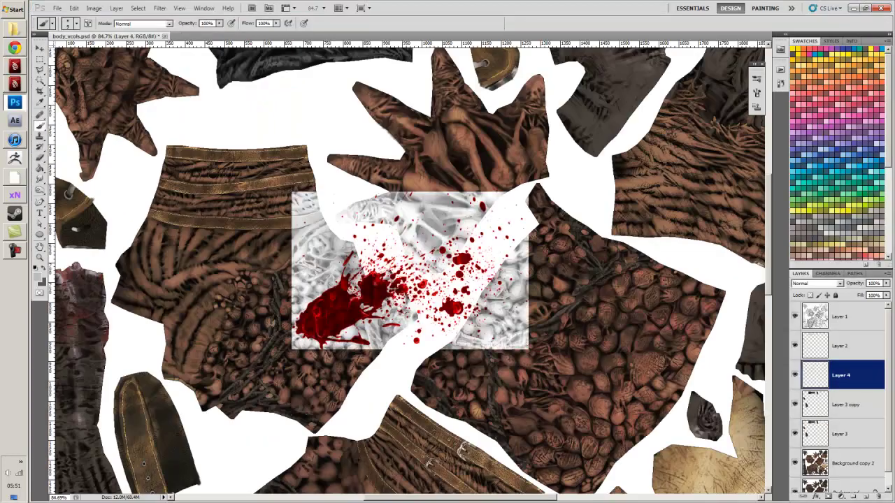
Bring the pasted blood splatter layer to the top of the layer stack and set its blend mode to Multiply.
key(ctrl+minus)
drag(829, 379, 822, 309)
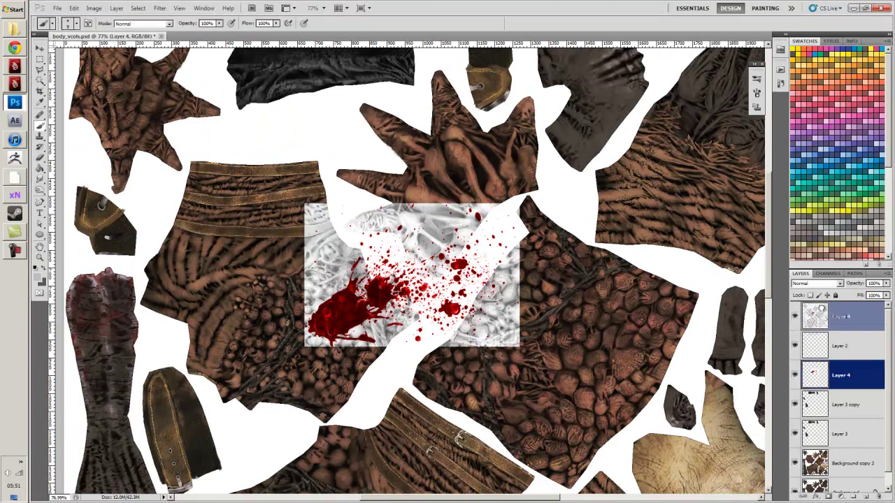
click(817, 283)
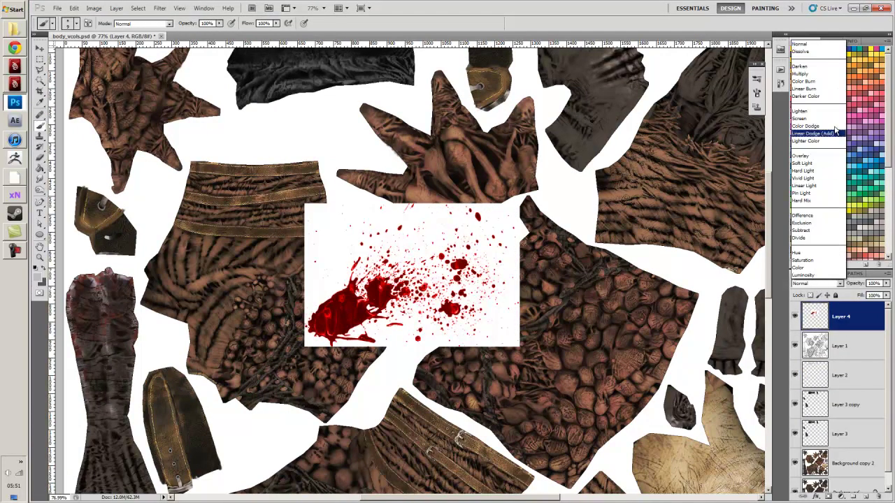
click(823, 75)
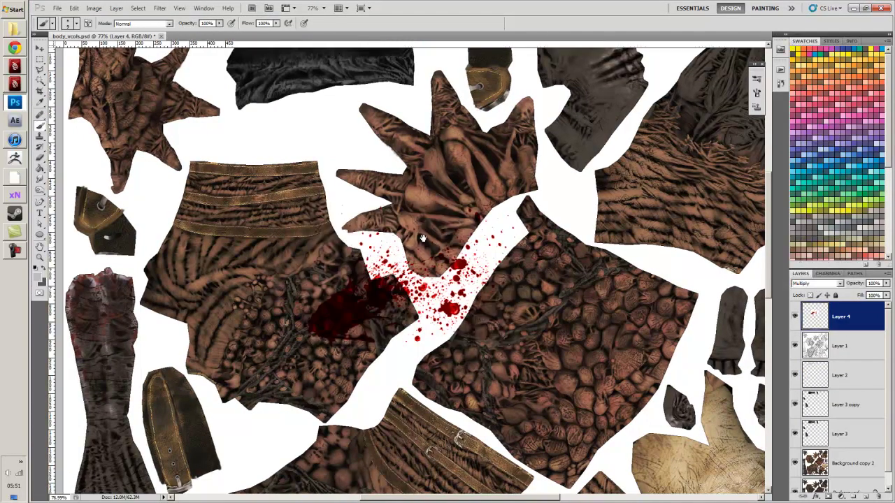
Move the blood splatter onto the boil-covered lower area of the belted torso piece.
drag(422, 242, 556, 164)
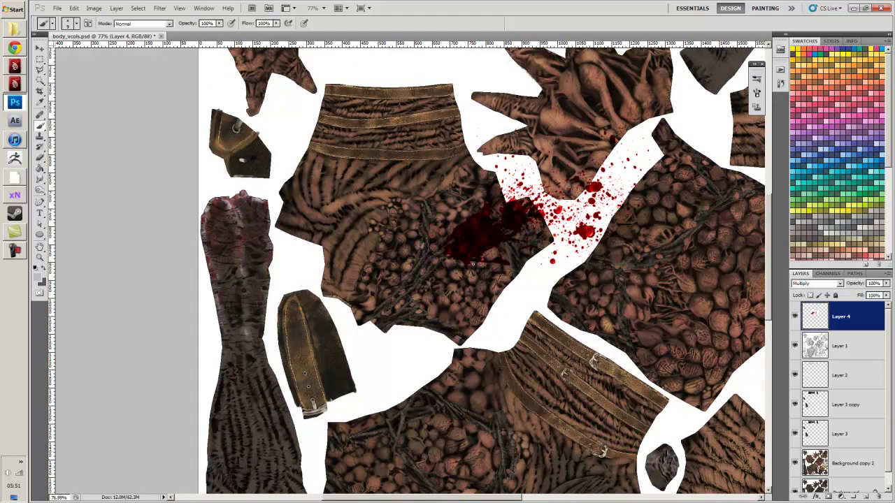
key(v)
mouse_move(489, 245)
mouse_down()
mouse_move(476, 269)
mouse_move(388, 276)
mouse_up()
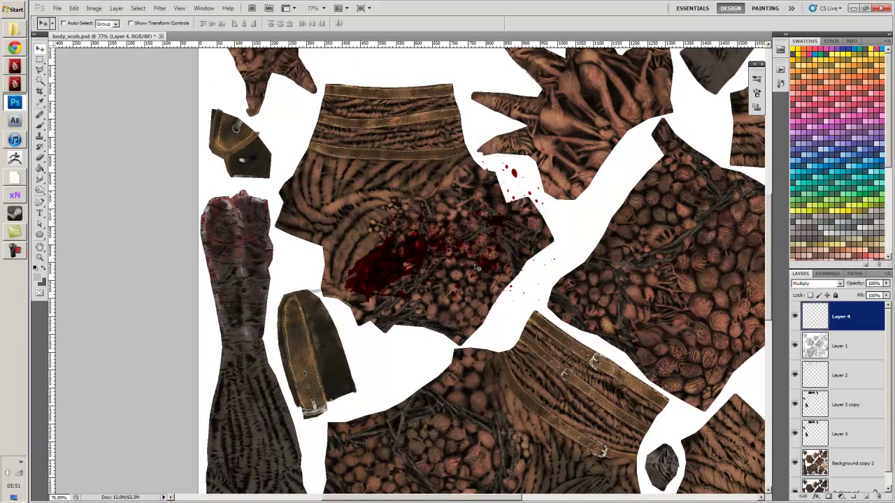
Lower the blood splatter layer's opacity to 71%, then raise its brightness to 71 and increase its contrast.
click(886, 283)
drag(884, 295, 871, 295)
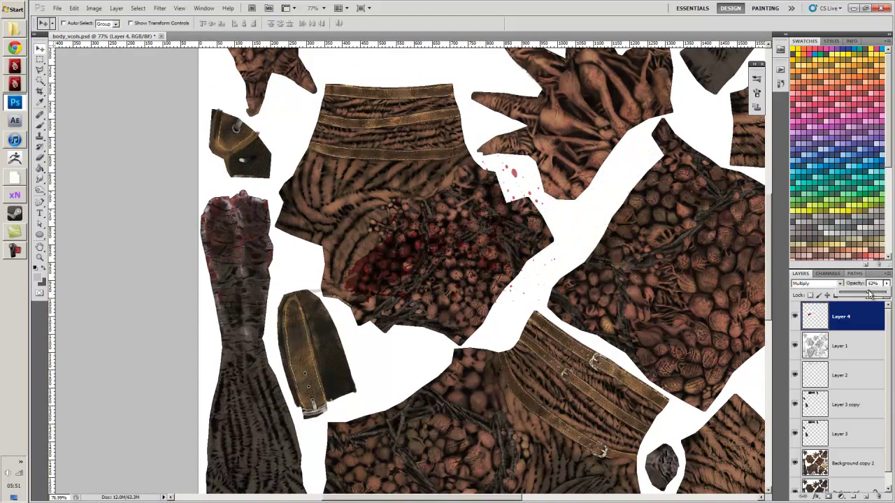
click(94, 7)
mouse_move(105, 30)
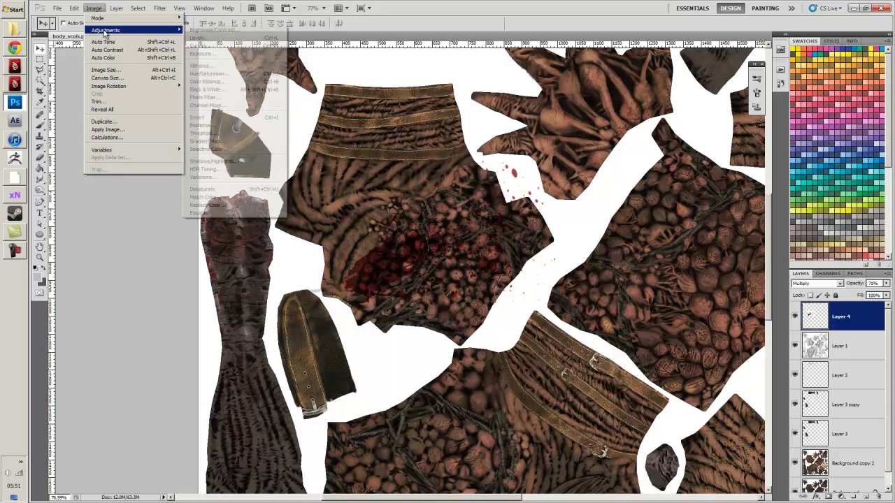
click(212, 30)
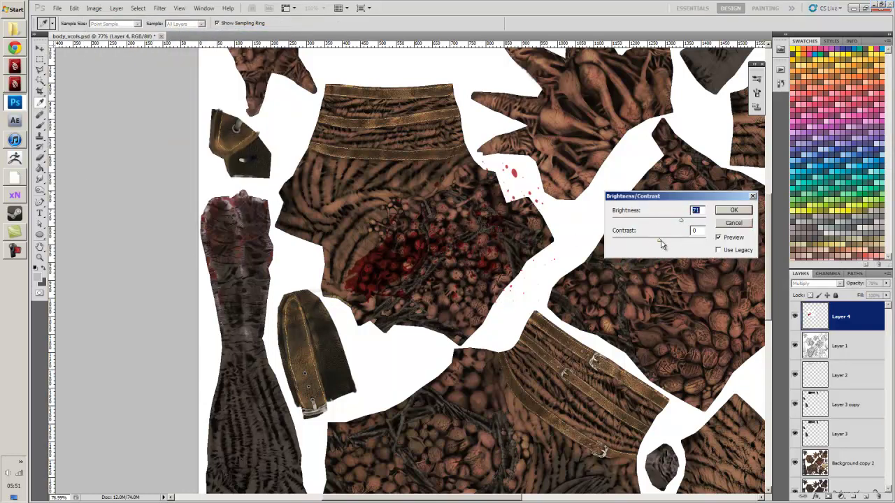
drag(660, 240, 674, 242)
click(719, 213)
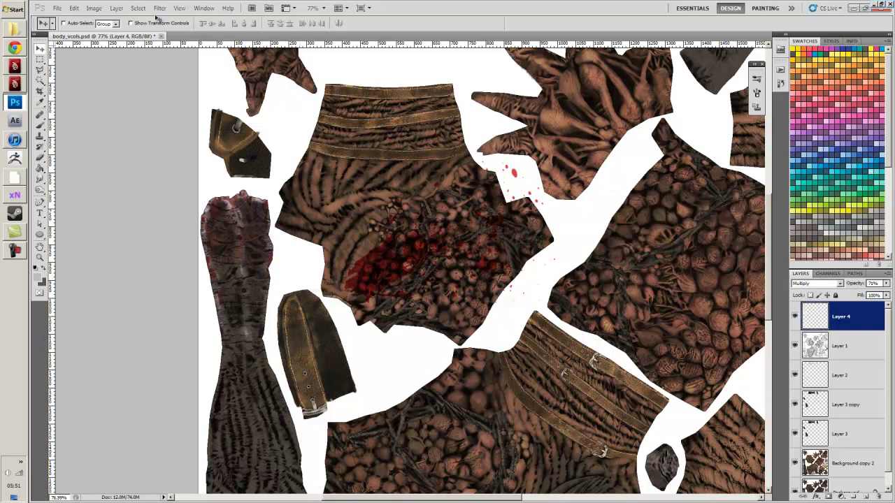
Reduce the saturation of the blood splatter layer to -40.
click(93, 7)
mouse_move(111, 32)
click(241, 73)
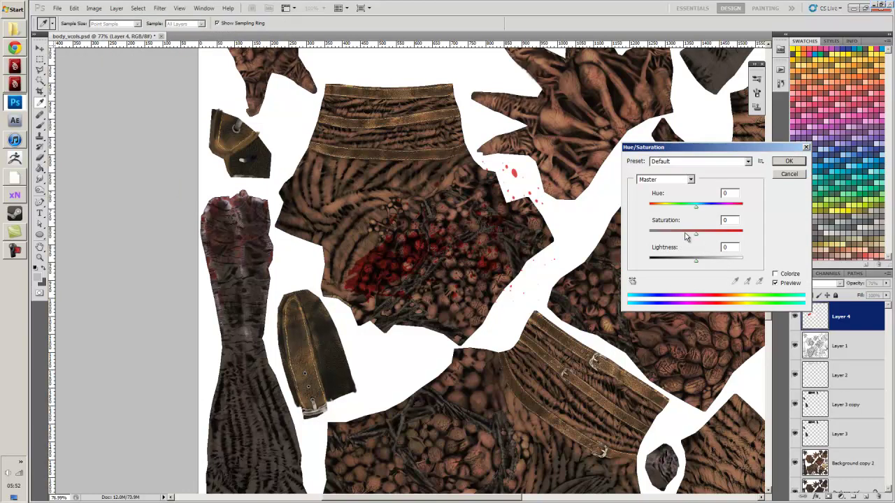
drag(696, 237, 678, 235)
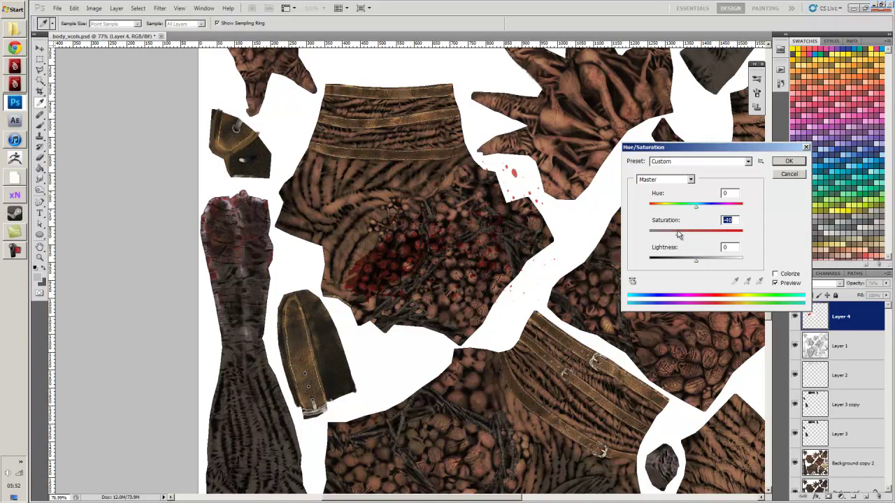
click(791, 163)
Move the blood splatter onto the dark folds above the arched cutout of the lower torso piece.
drag(481, 294, 493, 180)
mouse_move(428, 151)
mouse_down()
mouse_move(493, 302)
mouse_move(483, 347)
mouse_up()
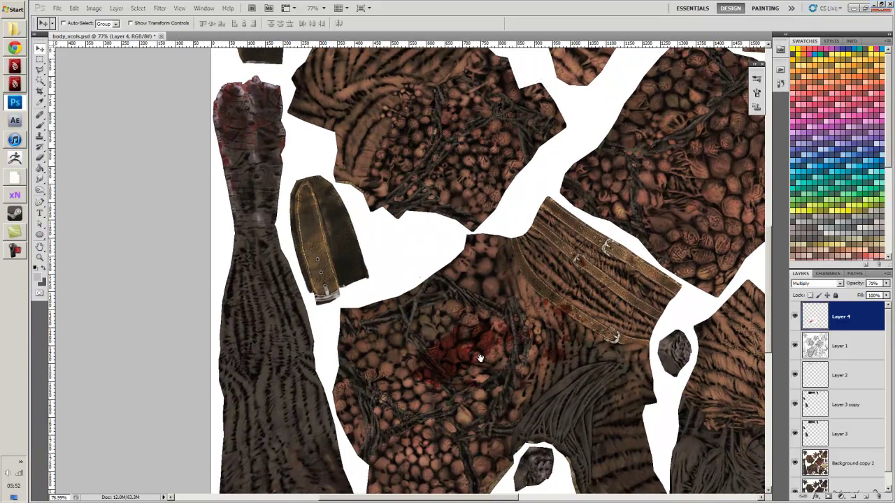
scroll(479, 358, down, 1)
scroll(478, 364, down, 1)
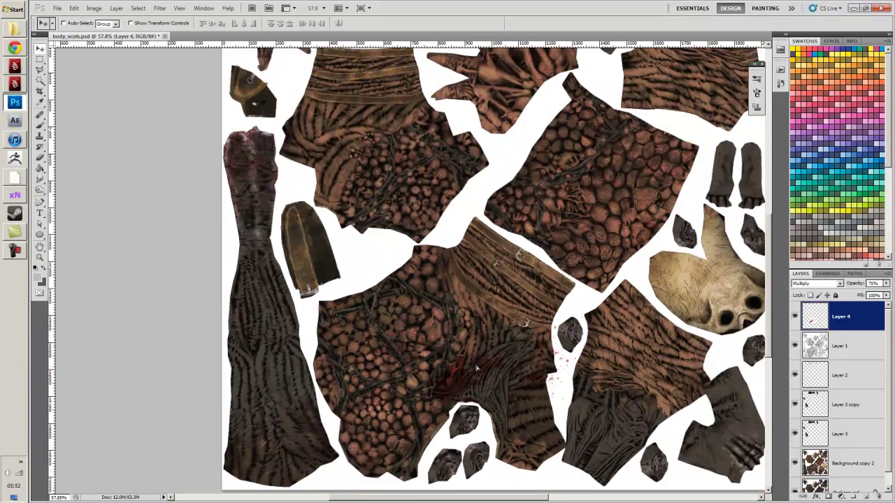
scroll(478, 367, up, 3)
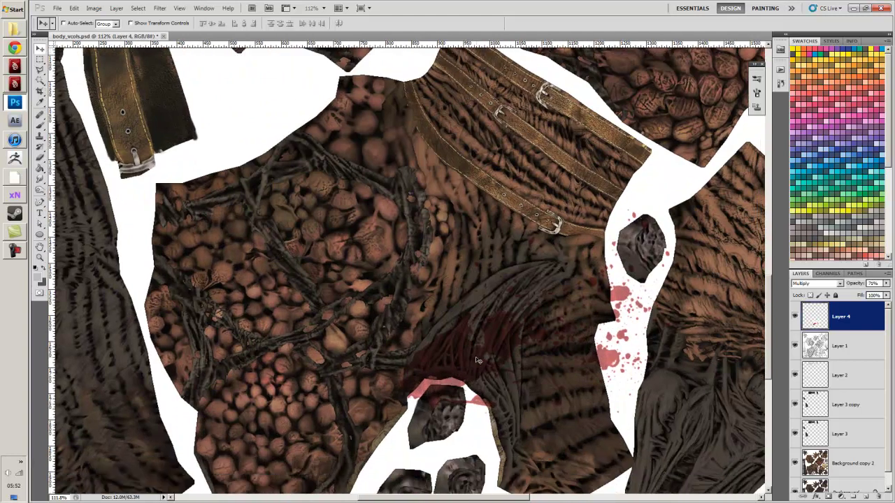
Rotate the blood splatter about -35° and fit it along the dark folds above the arch.
key(ctrl+t)
drag(478, 359, 454, 334)
scroll(472, 384, up, 2)
scroll(482, 352, up, 3)
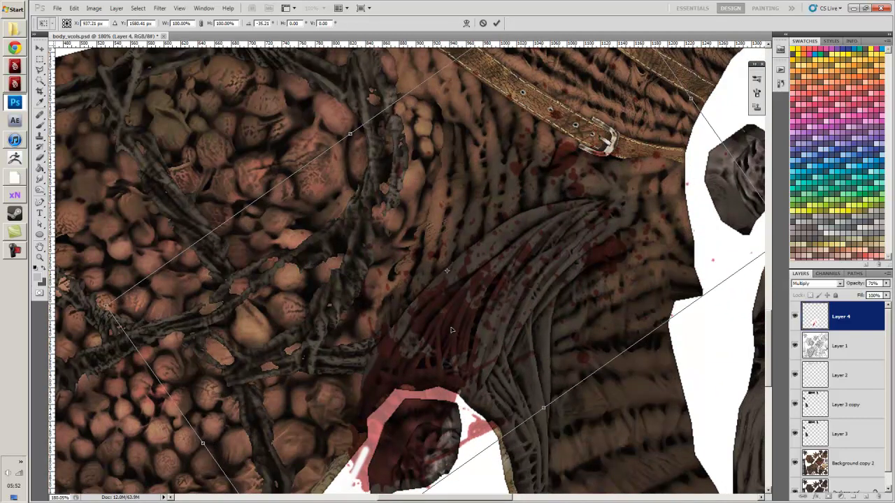
key(Return)
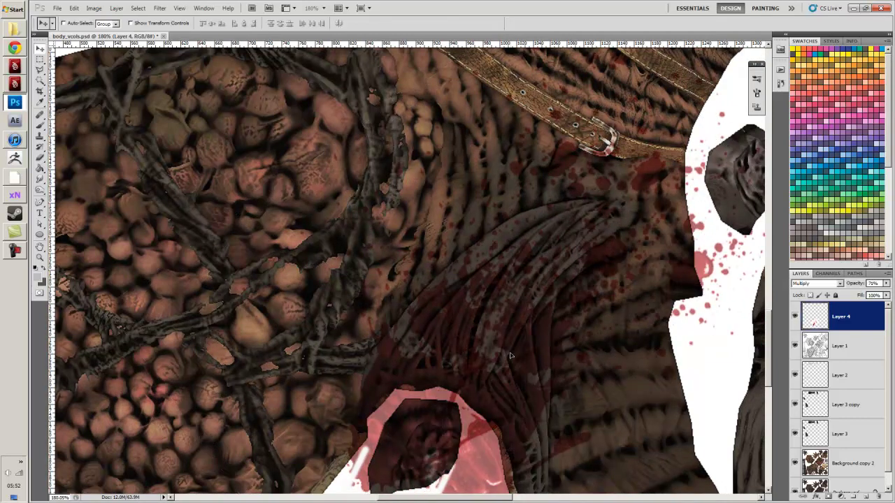
Duplicate the blood splatter layer and erase the copy's heavy blood beside the arch with a 200 px eraser.
key(ctrl+j)
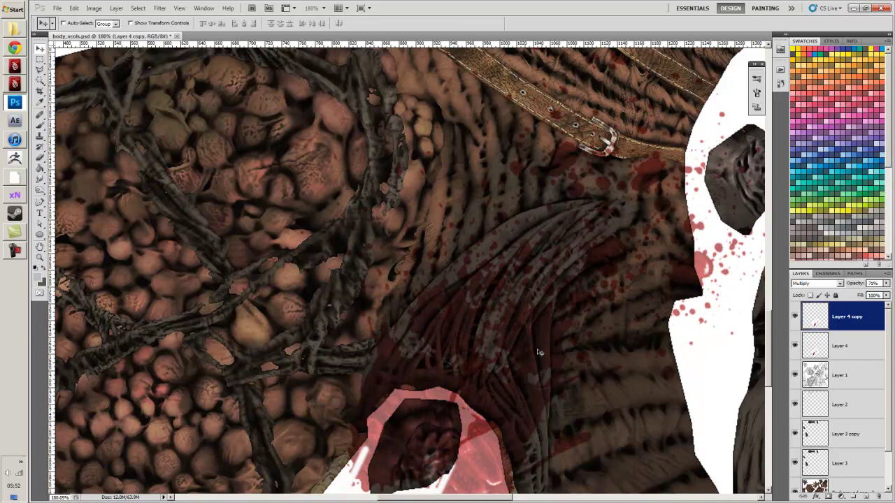
key(ctrl+t)
key(Return)
scroll(717, 333, down, 2)
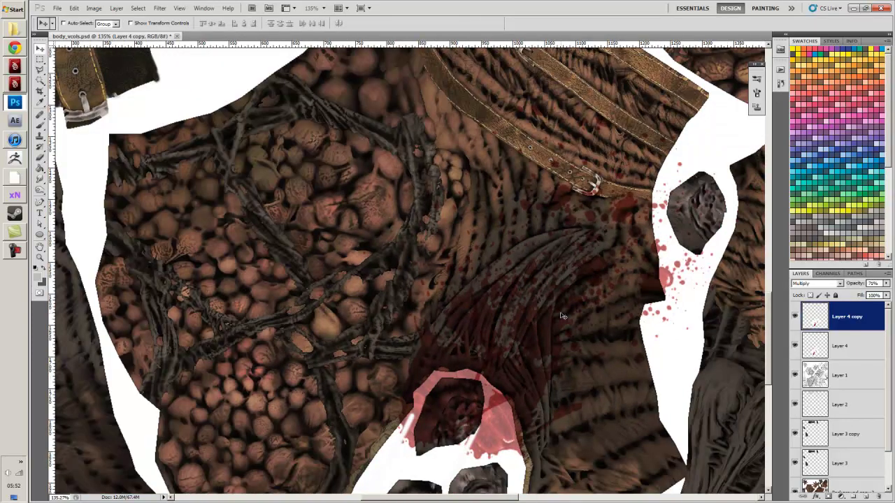
scroll(563, 316, down, 1)
key(e)
mouse_move(519, 363)
mouse_down()
mouse_move(495, 341)
mouse_move(553, 373)
mouse_move(513, 369)
mouse_move(575, 381)
mouse_up()
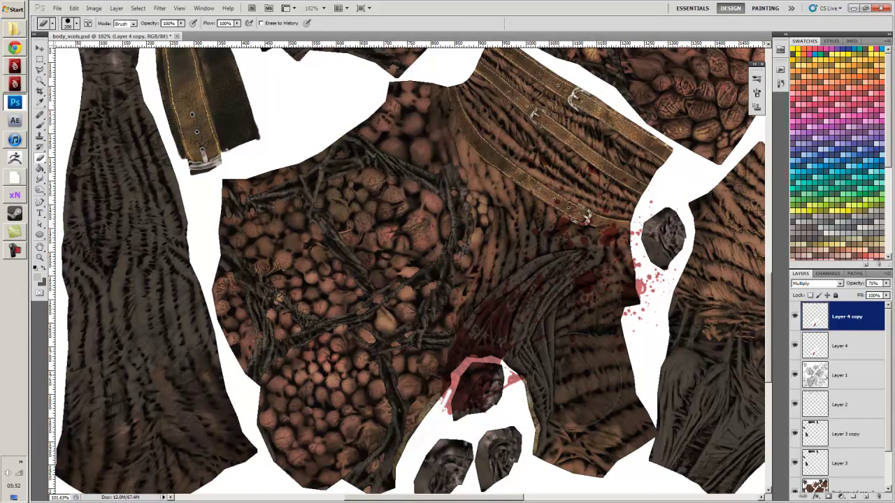
Place the splatter copy over the folds beside the arch, rotated about 21°, and merge it into Layer 4.
key(b)
key(v)
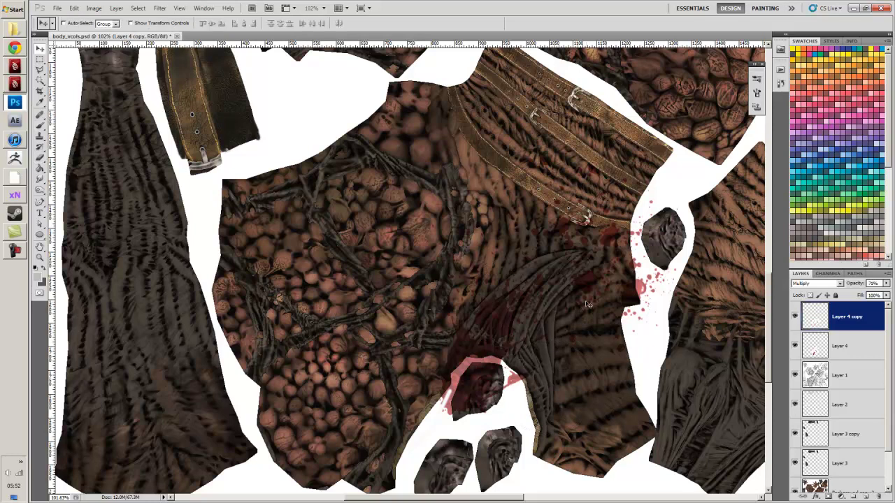
mouse_move(585, 302)
mouse_down()
mouse_move(523, 365)
mouse_move(516, 389)
mouse_move(511, 375)
mouse_up()
key(ctrl+t)
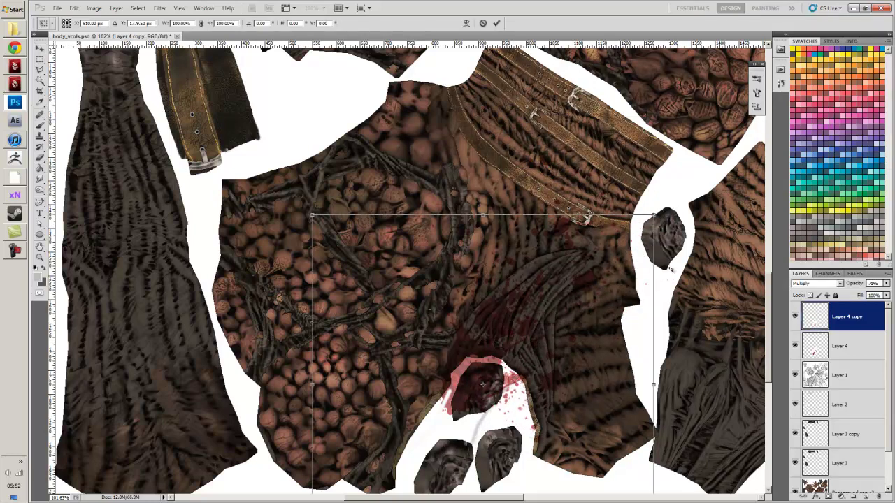
drag(538, 320, 550, 348)
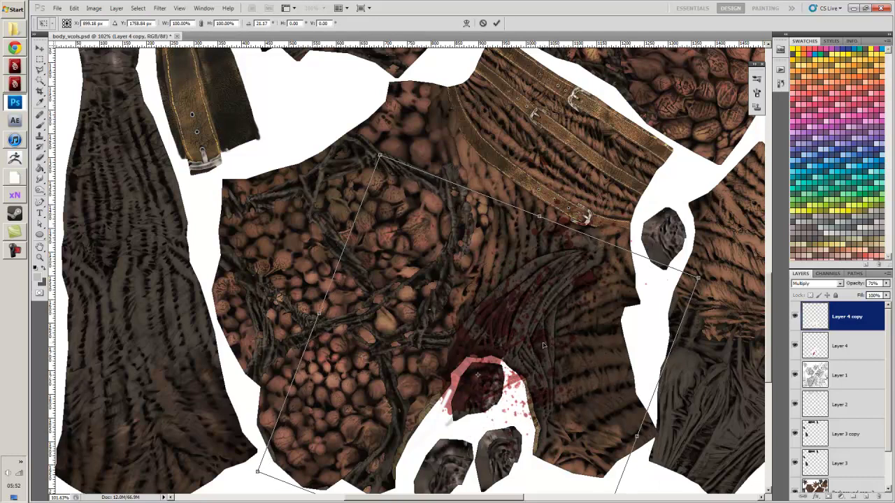
key(Return)
scroll(539, 364, up, 4)
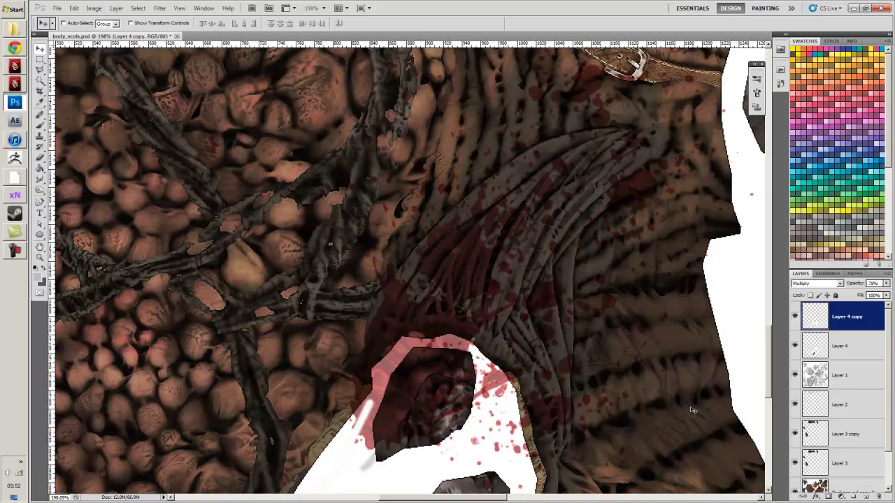
key(ctrl+e)
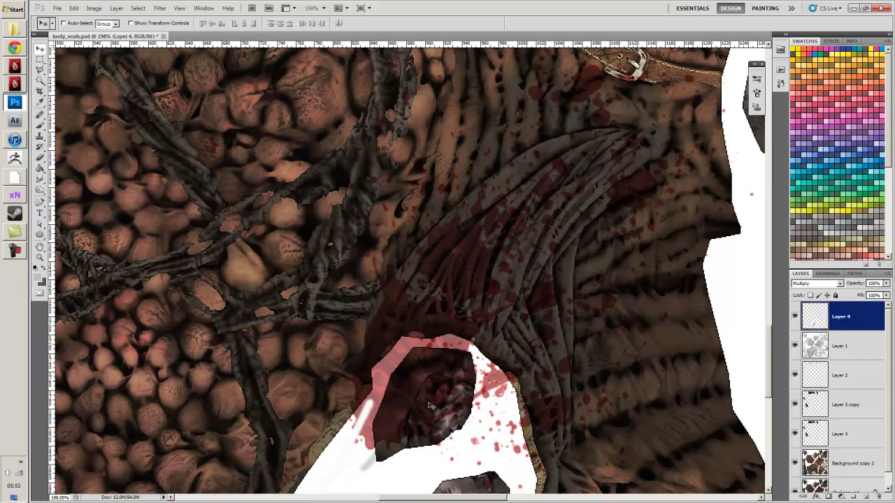
Erase the blood spilling over the small dark piece and white background inside the arch with a 50 px eraser.
key(b)
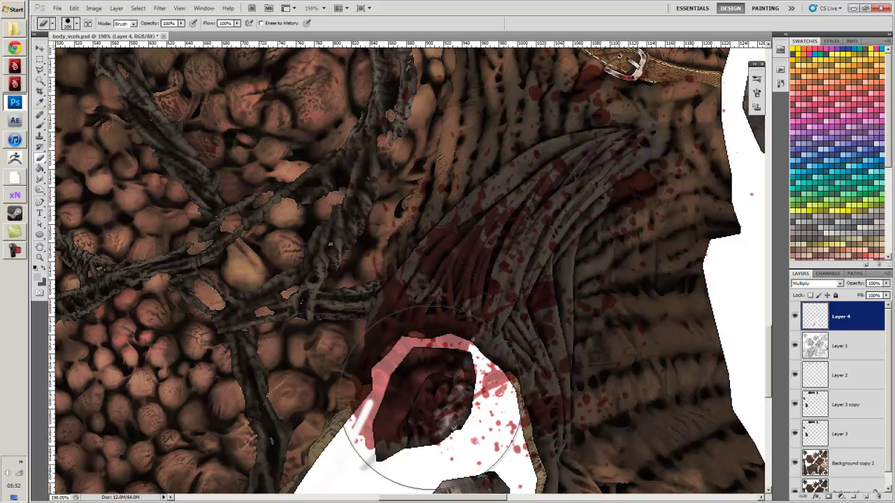
key(bracketleft)
key(bracketleft)
key(bracketleft)
key(bracketleft)
key(bracketleft)
key(bracketleft)
key(bracketleft)
key(bracketleft)
key(bracketleft)
mouse_move(393, 448)
mouse_down()
mouse_move(416, 360)
mouse_move(453, 358)
mouse_move(471, 393)
mouse_move(455, 432)
mouse_move(414, 468)
mouse_move(427, 393)
mouse_move(447, 423)
mouse_up()
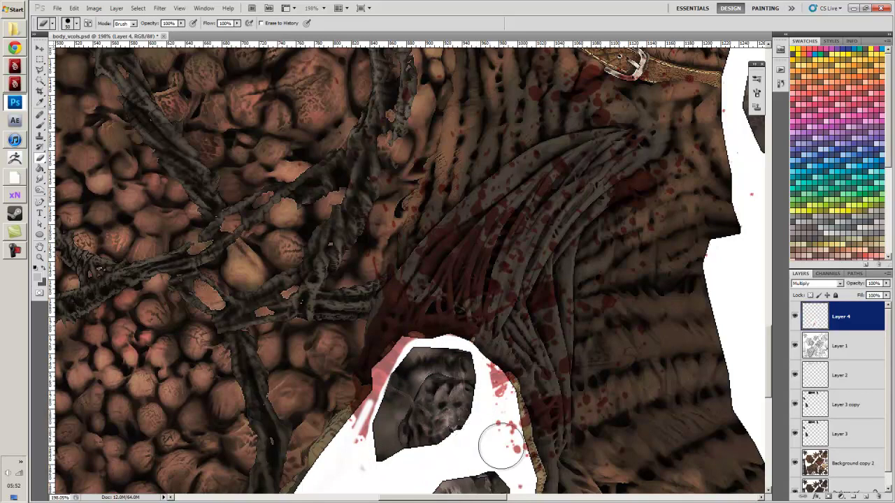
drag(528, 415, 510, 301)
drag(476, 265, 475, 321)
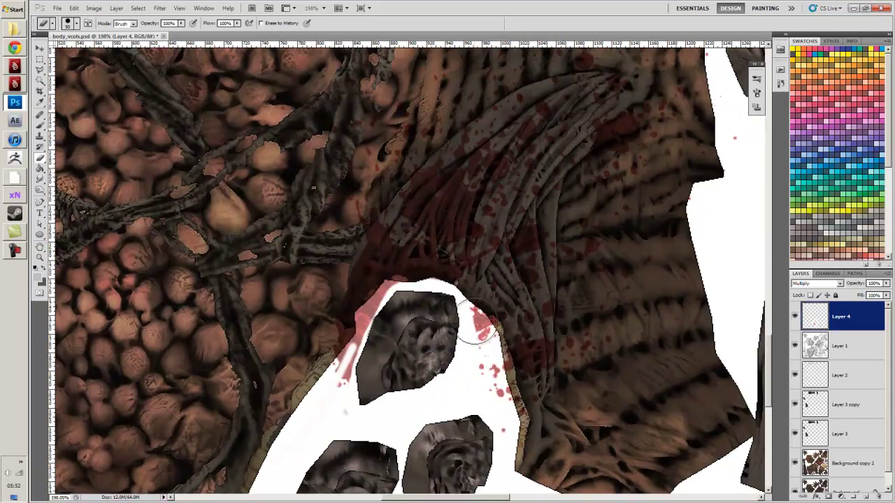
Clone blood over the bare folds beside the arch with a 20 px Clone Stamp.
key(s)
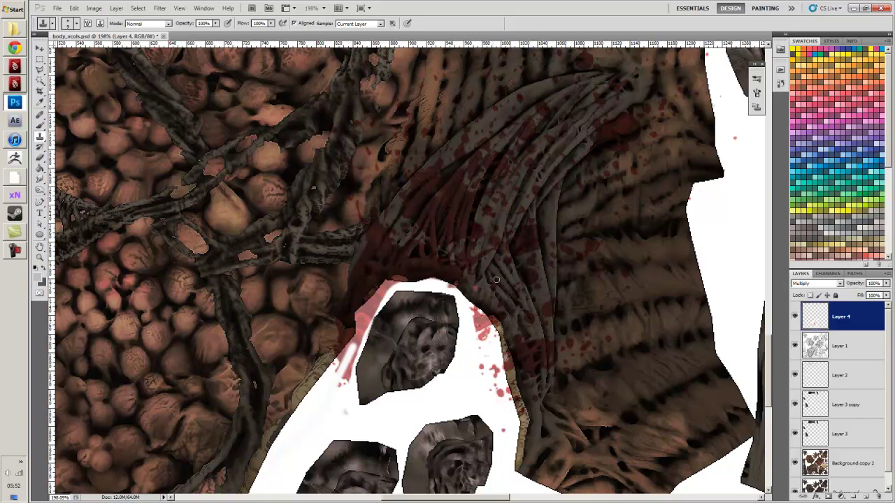
click(42, 139)
mouse_move(536, 268)
mouse_down()
mouse_move(509, 258)
mouse_move(497, 277)
mouse_move(490, 257)
mouse_move(523, 249)
mouse_up()
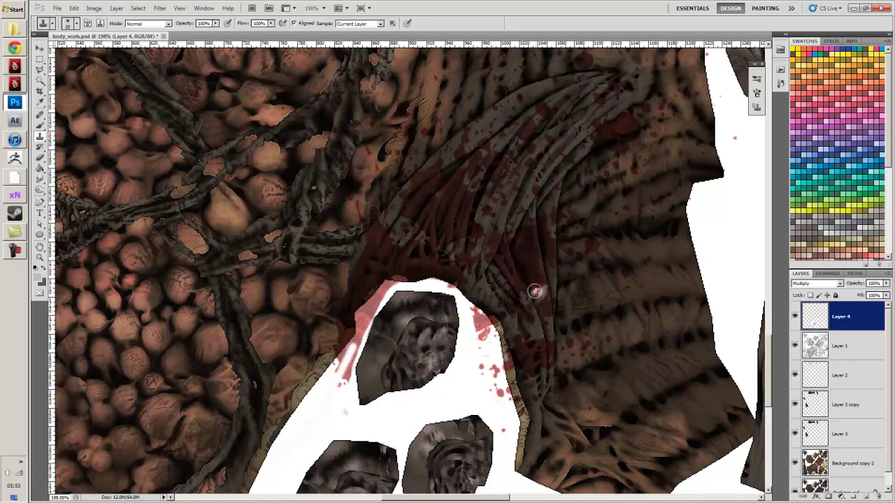
scroll(606, 302, down, 3)
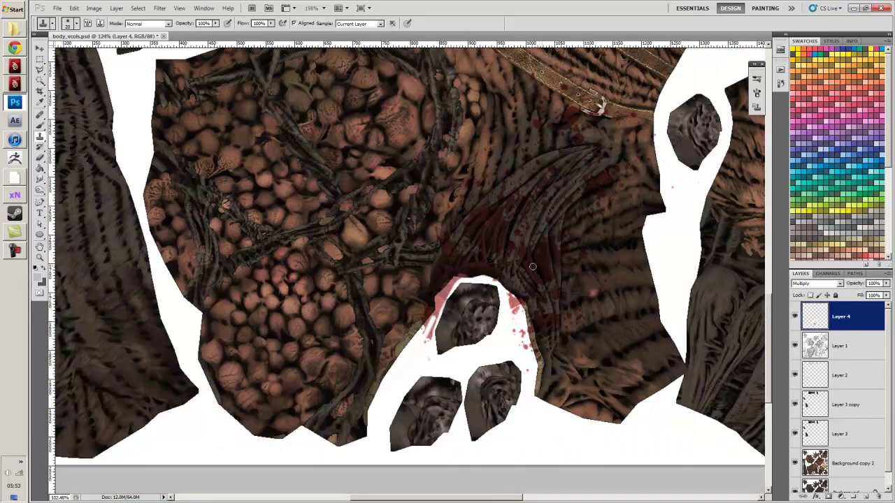
Paste the blood splatter again as a new layer and set its blend mode to Multiply.
scroll(551, 233, up, 2)
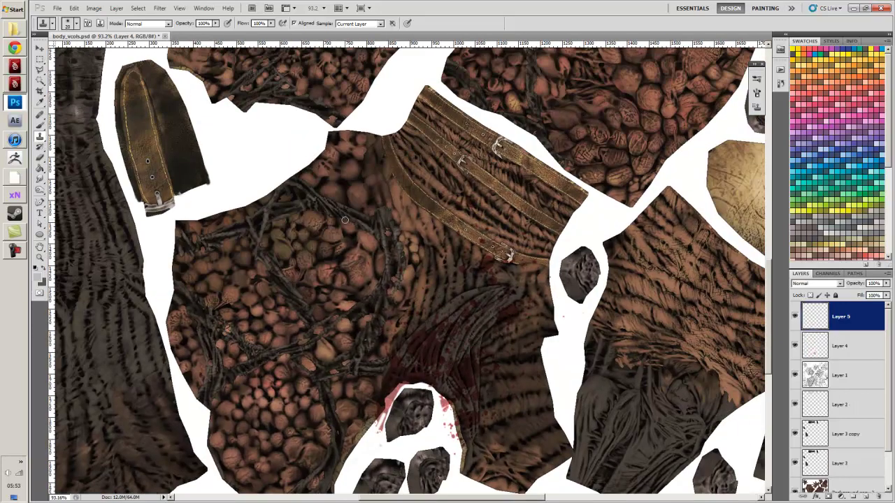
key(ctrl+v)
click(815, 283)
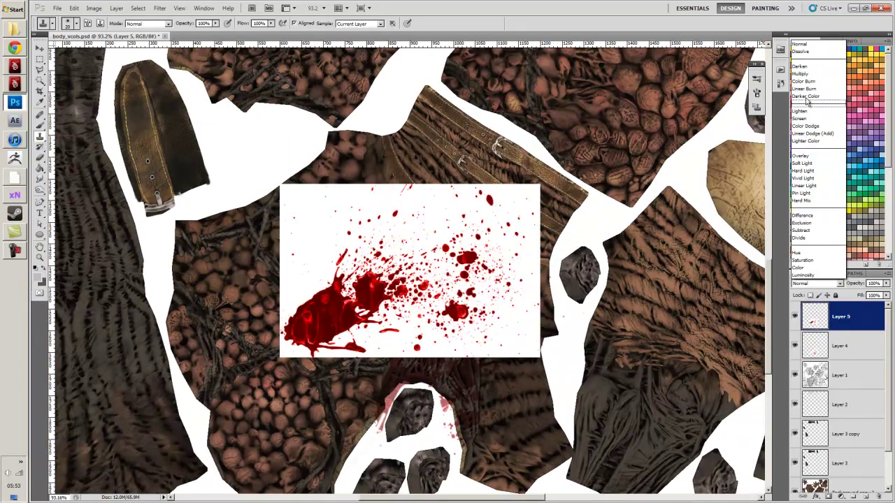
click(811, 74)
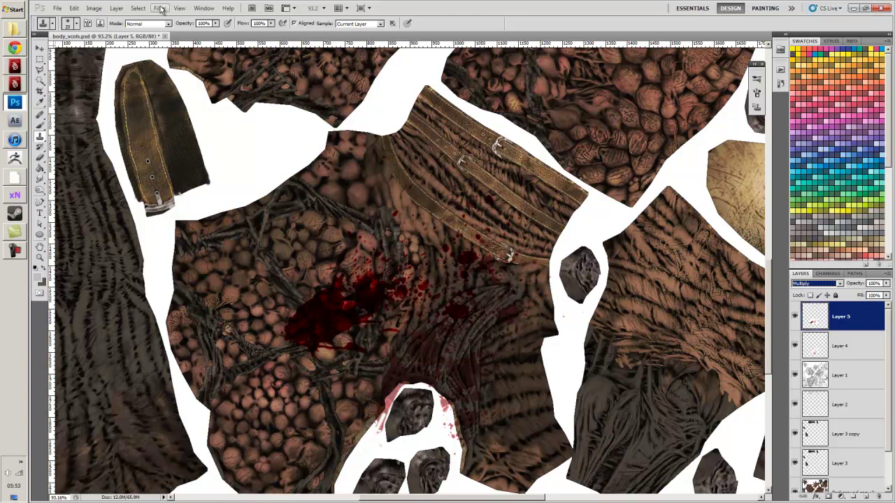
Raise the brightness of the newly pasted blood splatter to 123.
click(94, 8)
mouse_move(112, 29)
click(210, 30)
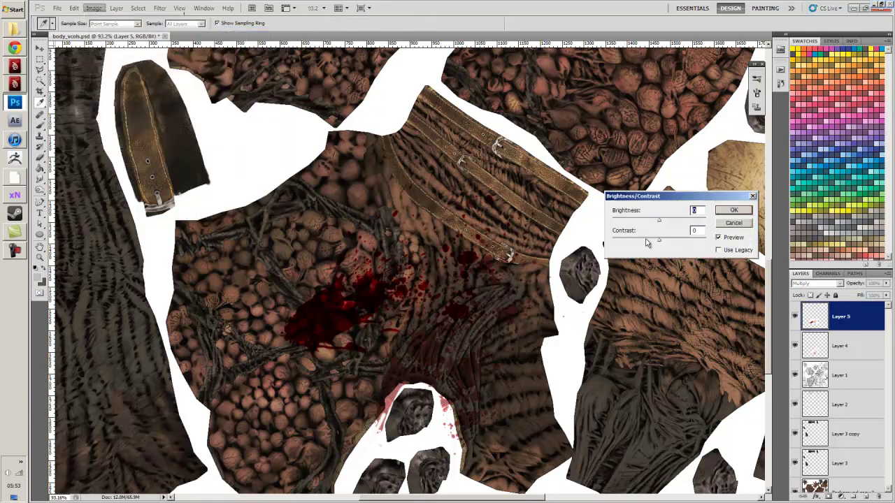
drag(659, 221, 660, 220)
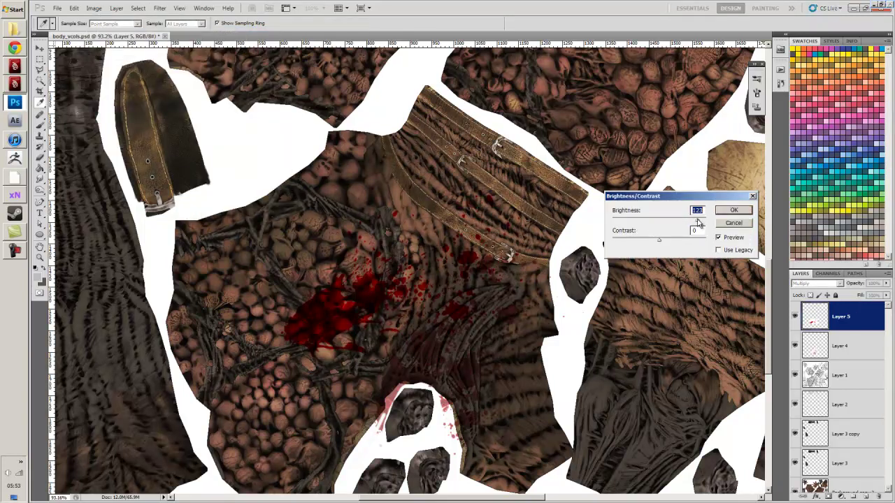
click(734, 210)
Reduce the saturation of the new blood splatter layer to -63.
click(94, 7)
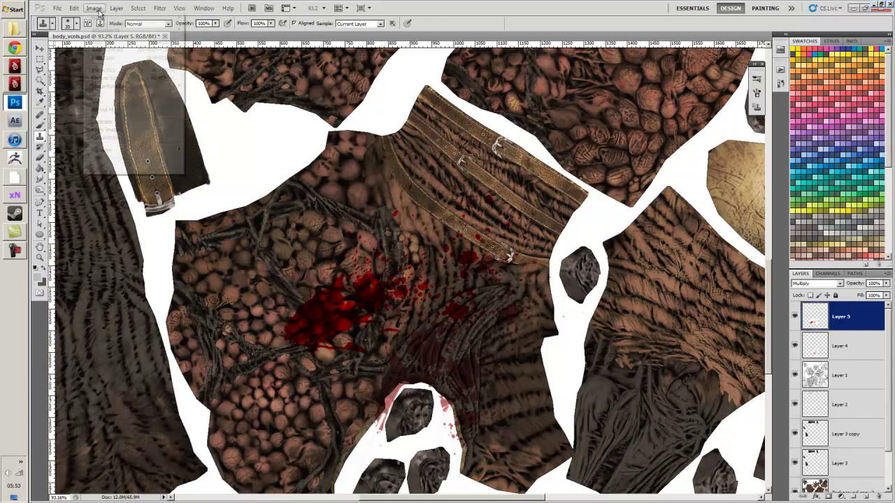
mouse_move(105, 31)
click(208, 73)
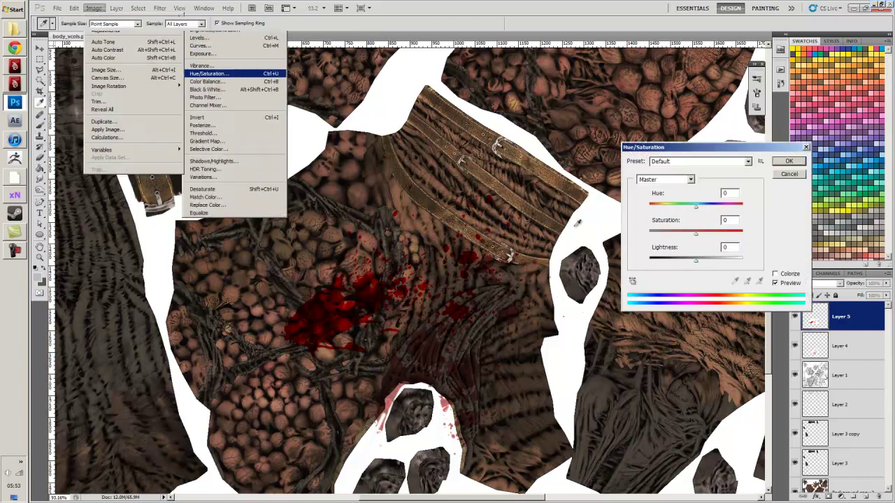
drag(695, 233, 671, 236)
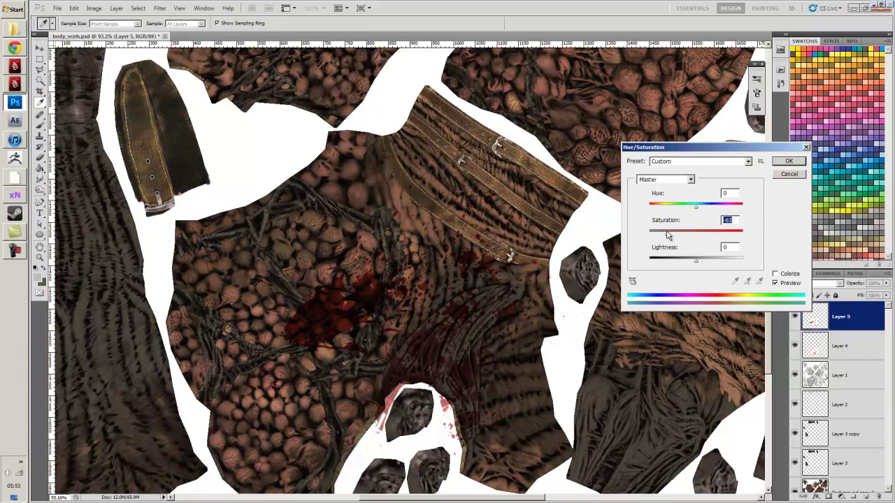
click(783, 164)
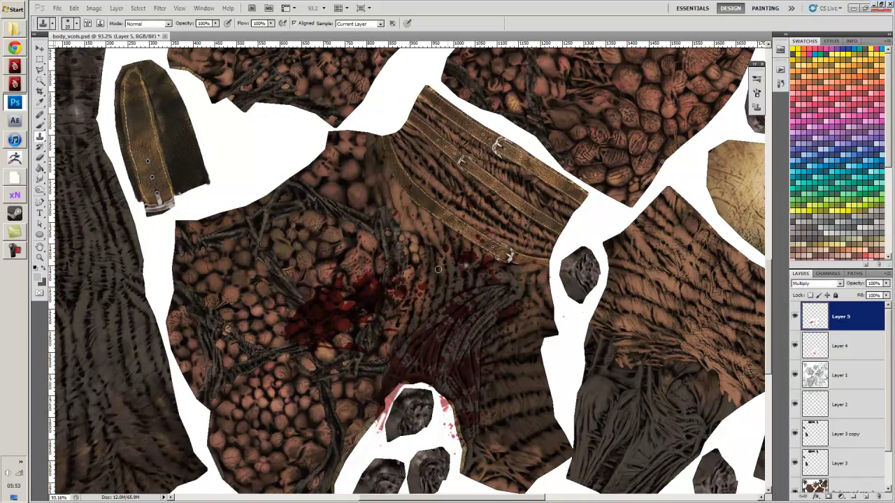
Move the new blood splatter up to where the boils meet the leather straps of the lower torso piece.
key(v)
drag(343, 301, 390, 205)
drag(283, 218, 380, 349)
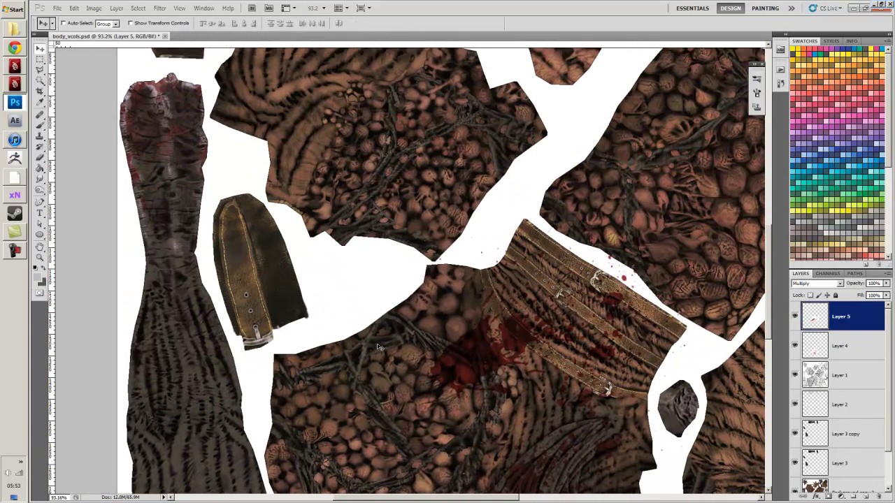
Rotate and shrink the blood splatter over the upper end of the long dark grey limb piece and set its opacity to 80%.
drag(458, 365, 146, 196)
drag(145, 190, 309, 213)
key(ctrl+t)
drag(210, 165, 384, 35)
drag(344, 123, 292, 142)
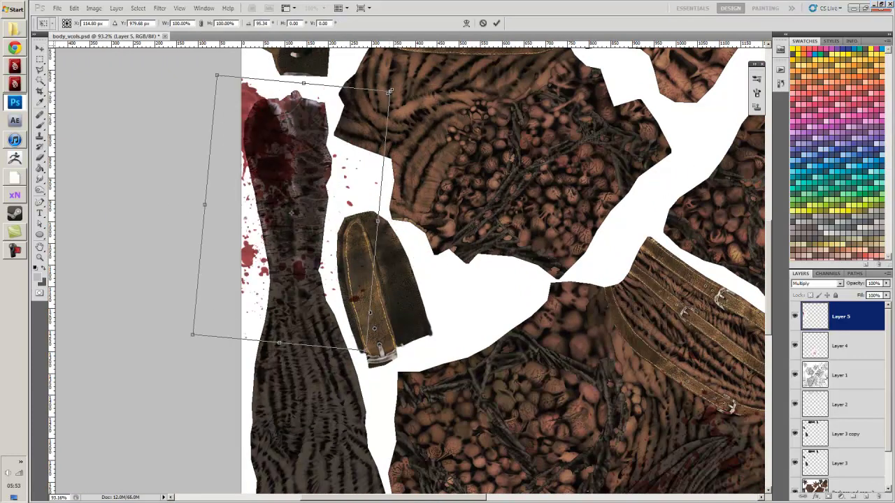
drag(390, 92, 346, 146)
drag(284, 160, 258, 172)
key(Return)
click(886, 284)
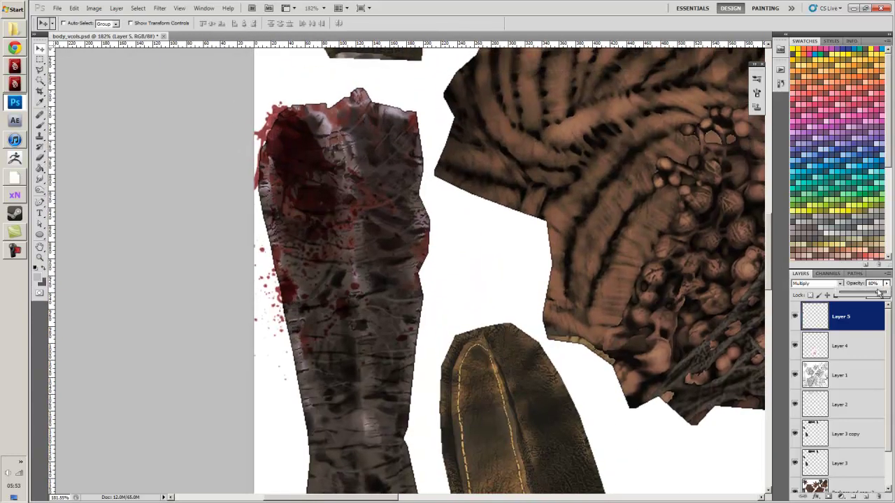
drag(884, 294, 880, 294)
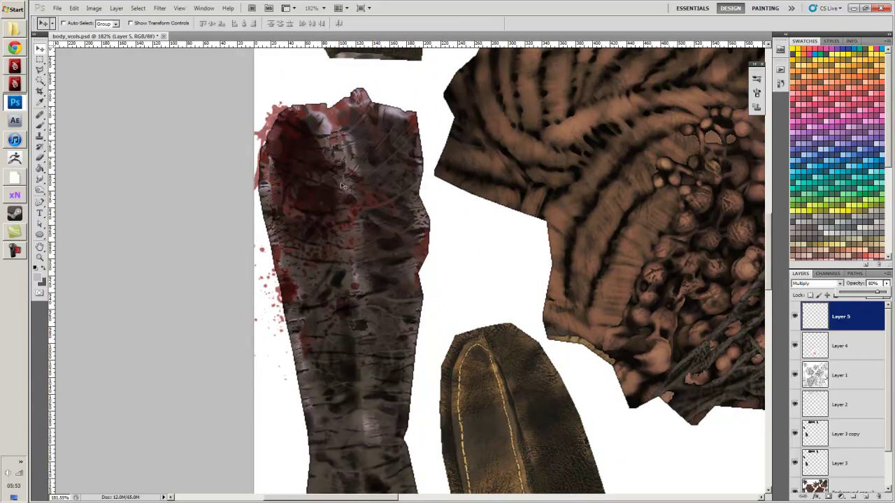
Duplicate the blood splatter and rotate the copy over the opposite side of the limb piece's upper end.
drag(306, 175, 401, 159)
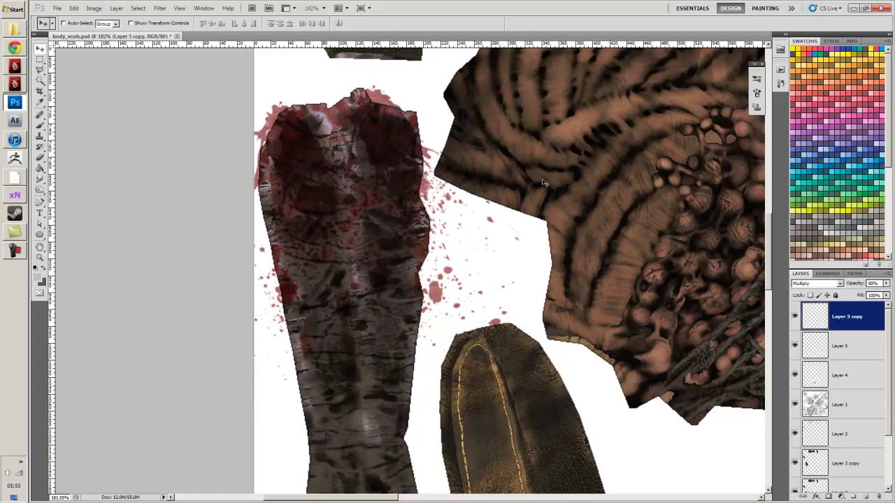
key(ctrl+t)
drag(546, 160, 561, 202)
drag(442, 192, 395, 171)
key(Return)
scroll(398, 253, down, 3)
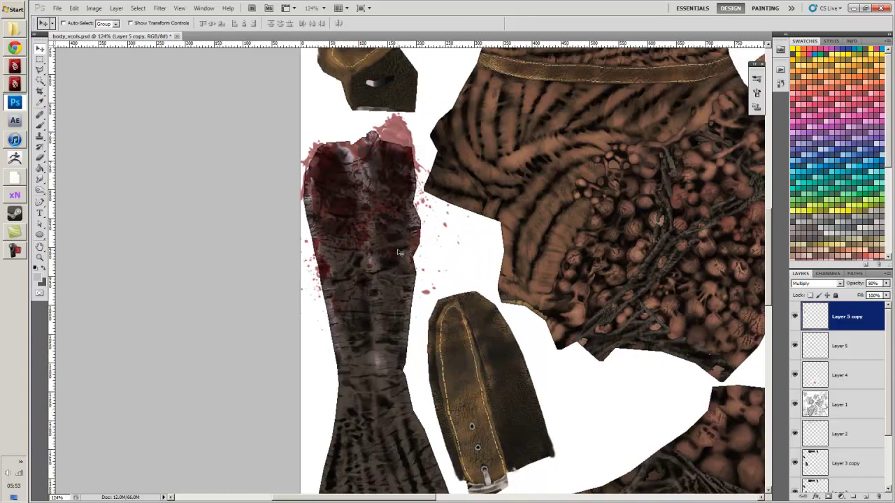
Merge the duplicate into the blood splatter layer beneath it and stretch the merged splatter vertically to about 124%.
drag(388, 284, 397, 198)
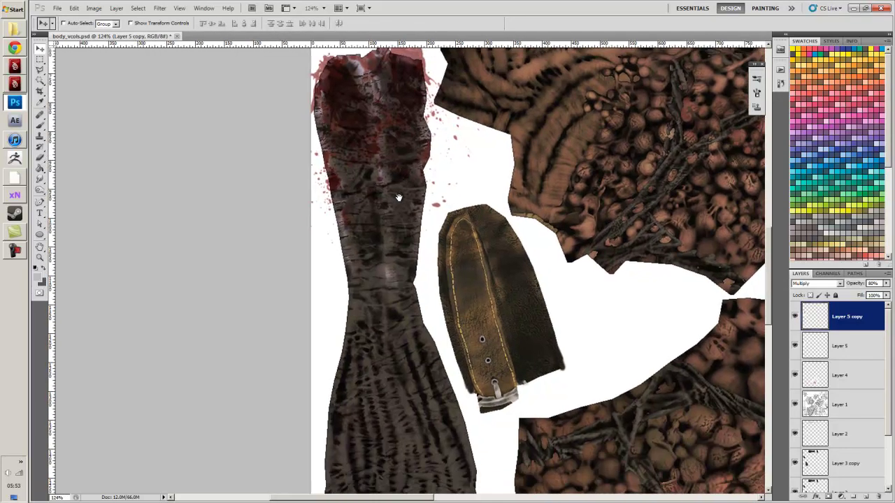
key(ctrl+e)
key(ctrl+t)
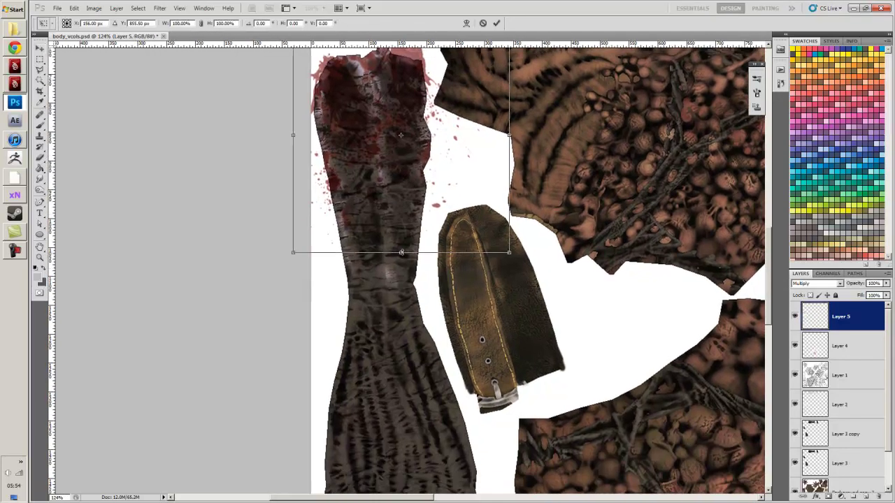
drag(400, 251, 400, 310)
drag(372, 218, 374, 205)
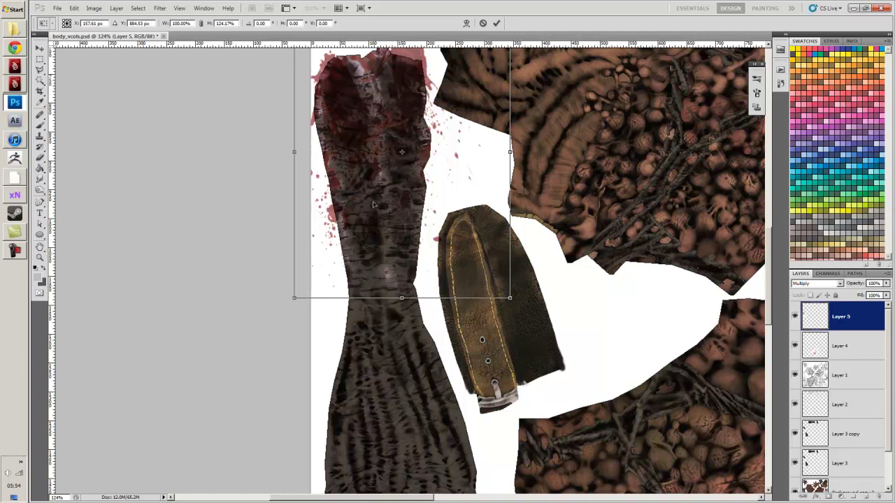
key(ctrl+z)
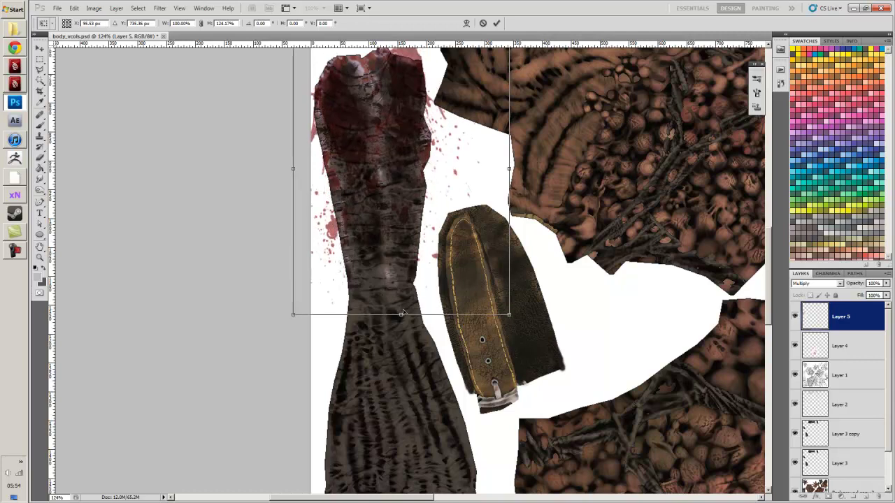
key(Return)
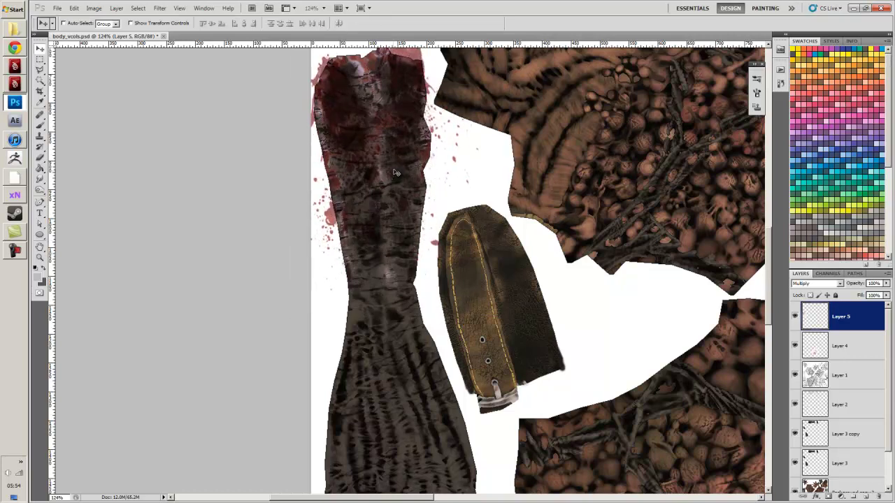
Paste the blood splatter as a new layer and move it between the strapped waist piece and the clawed hand.
drag(409, 157, 385, 299)
drag(421, 238, 412, 278)
key(m)
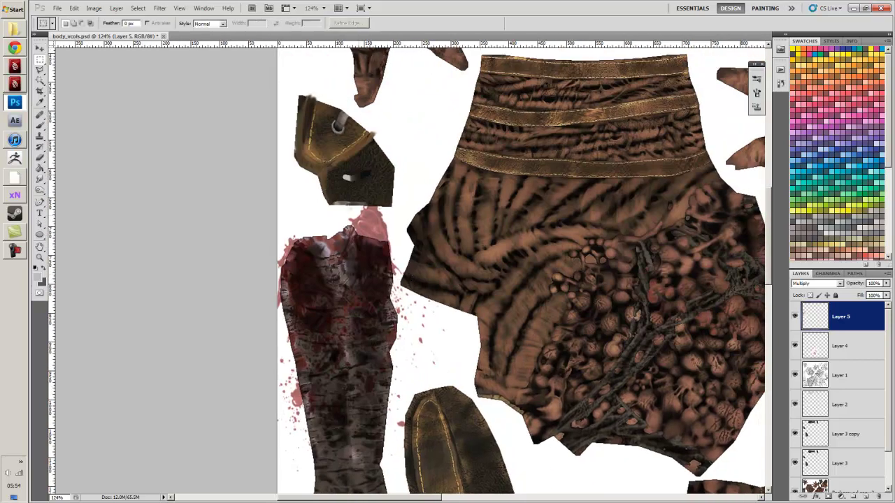
click(435, 259)
drag(538, 207, 304, 327)
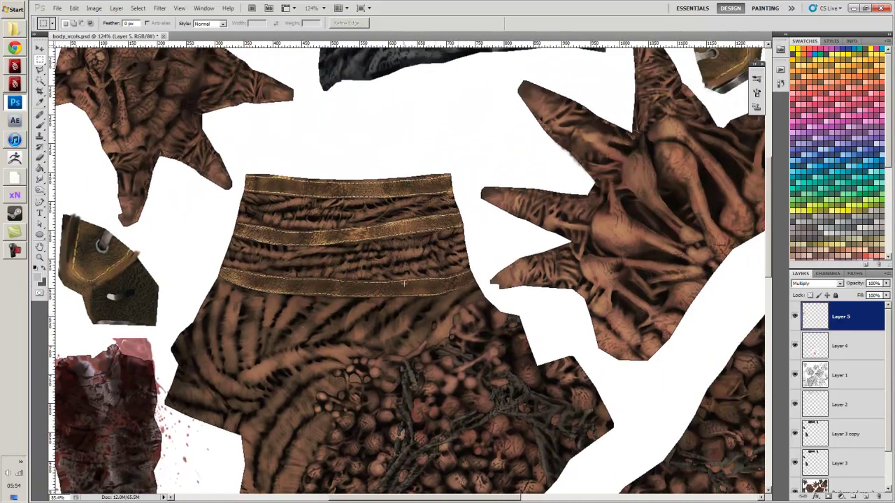
scroll(403, 283, down, 2)
key(ctrl+v)
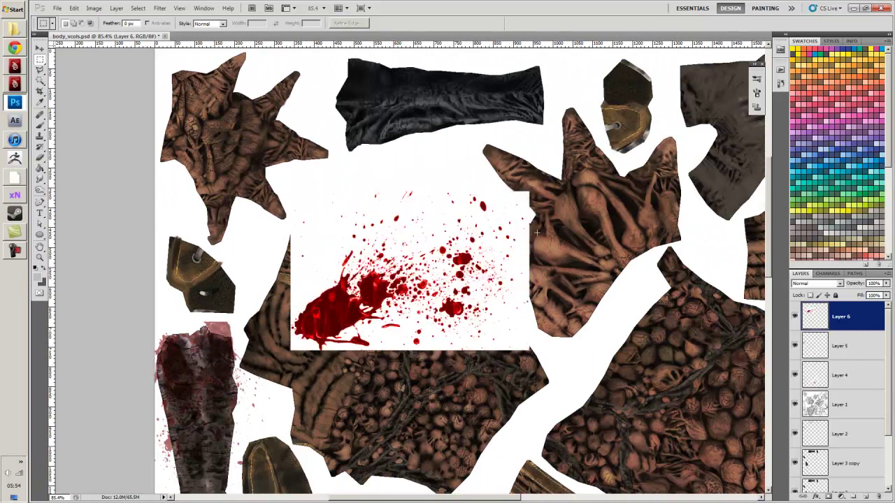
key(v)
drag(454, 244, 556, 212)
Raise the brightness of the newly pasted blood splatter.
click(93, 8)
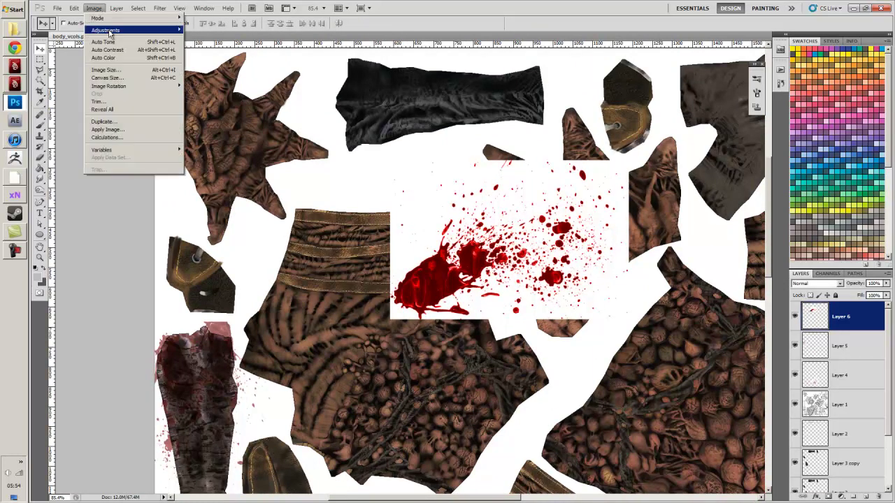
mouse_move(126, 30)
click(217, 31)
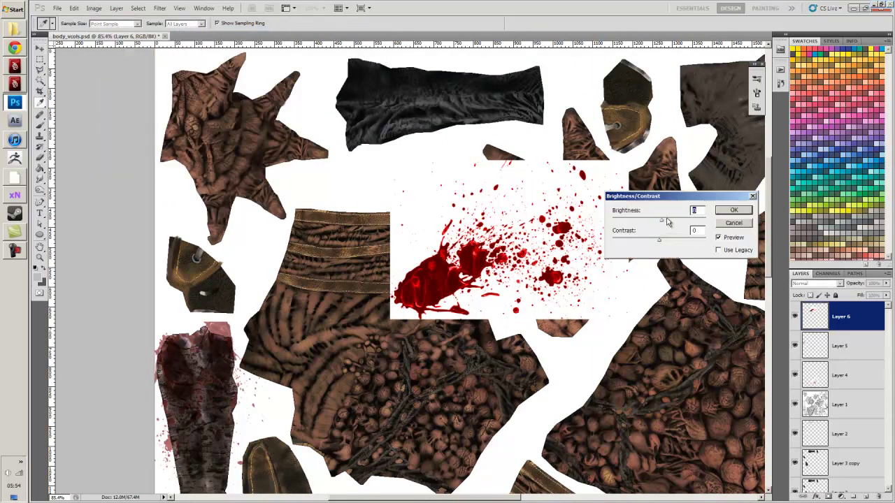
drag(668, 222, 690, 219)
click(733, 210)
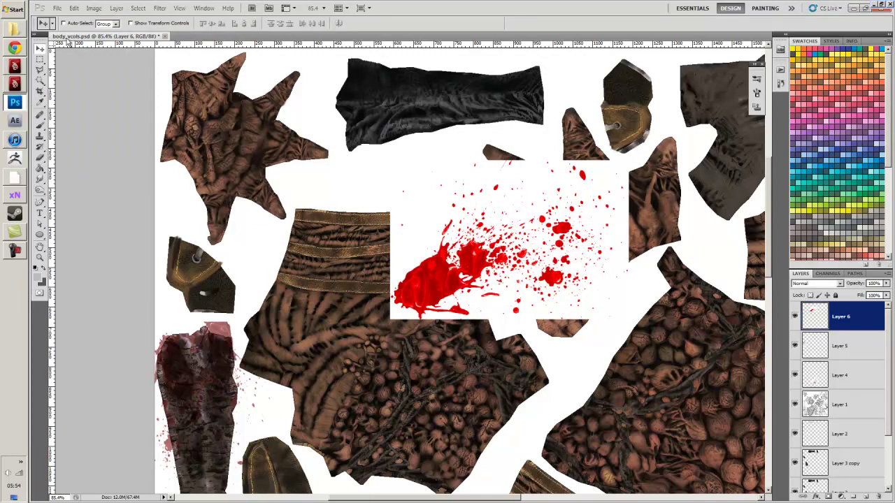
Reduce the saturation of the newly pasted blood splatter to a muted red.
click(94, 8)
mouse_move(116, 35)
click(216, 72)
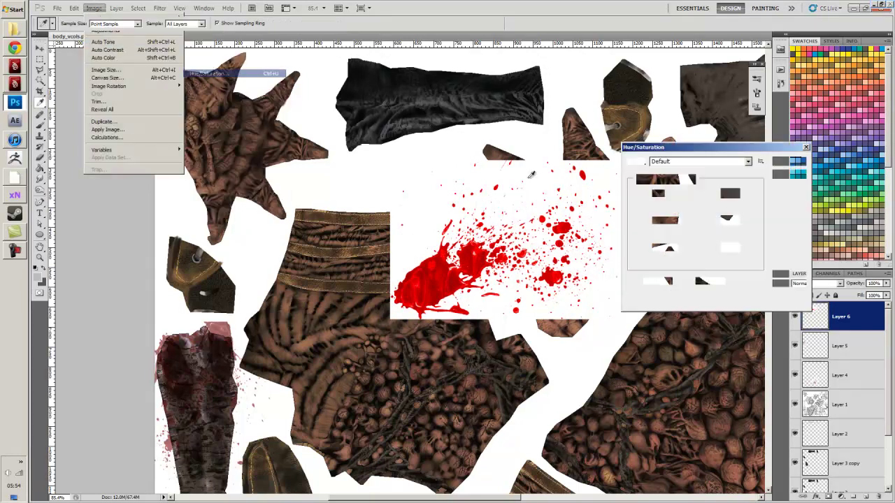
drag(696, 236, 672, 237)
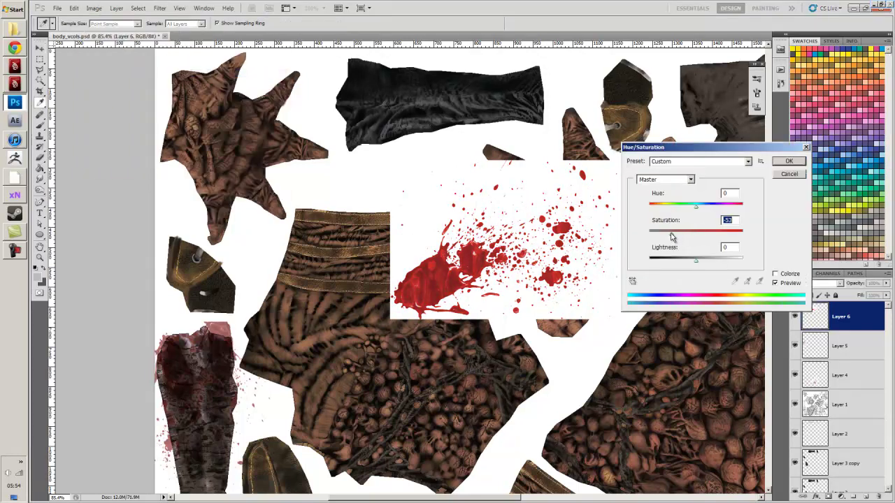
click(789, 174)
Try the Linear Burn and Darker Color blend modes on the new blood splatter layer.
click(815, 283)
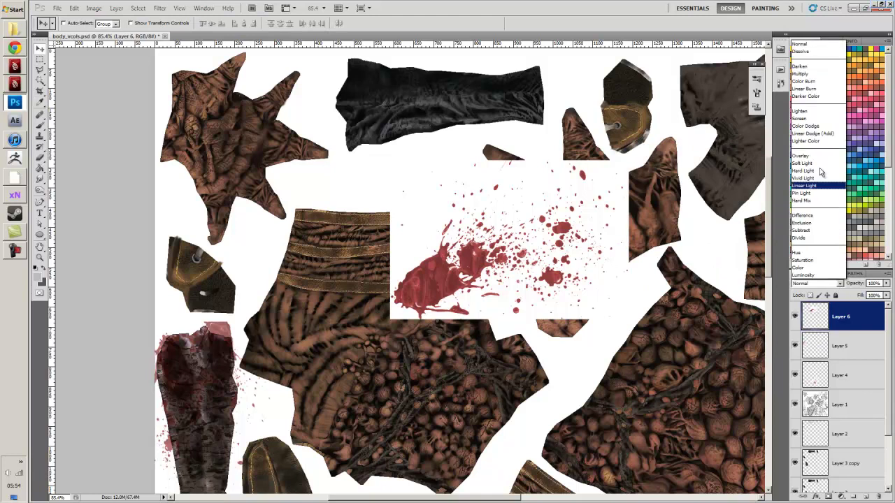
click(810, 68)
key(Down)
key(Down)
key(Down)
key(Down)
key(Down)
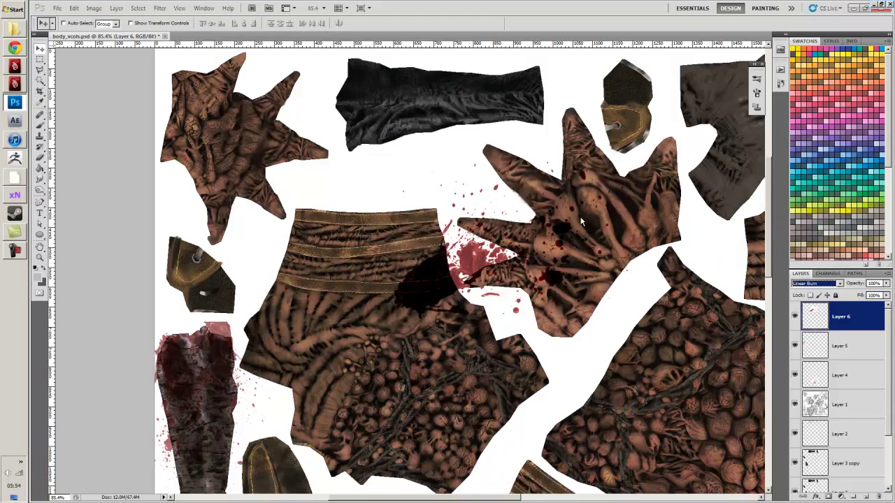
key(Up)
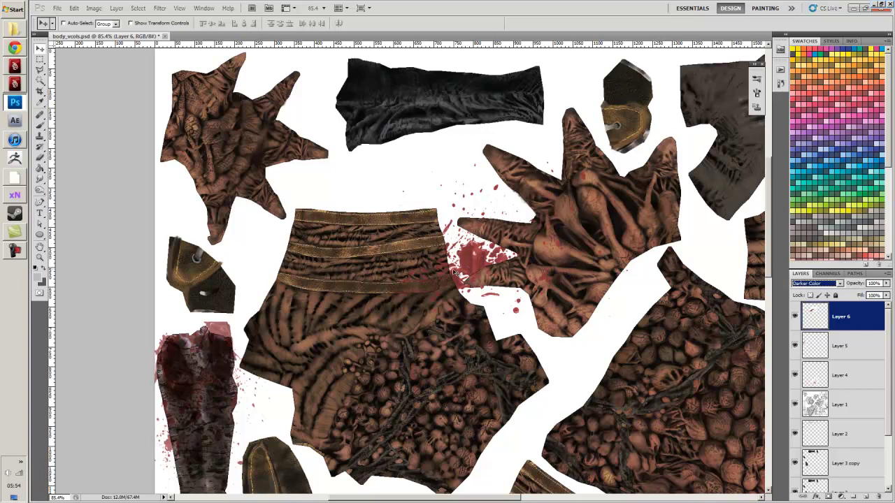
Move the new blood splatter so it covers the lower fingers and back of the clawed hand.
scroll(438, 275, up, 4)
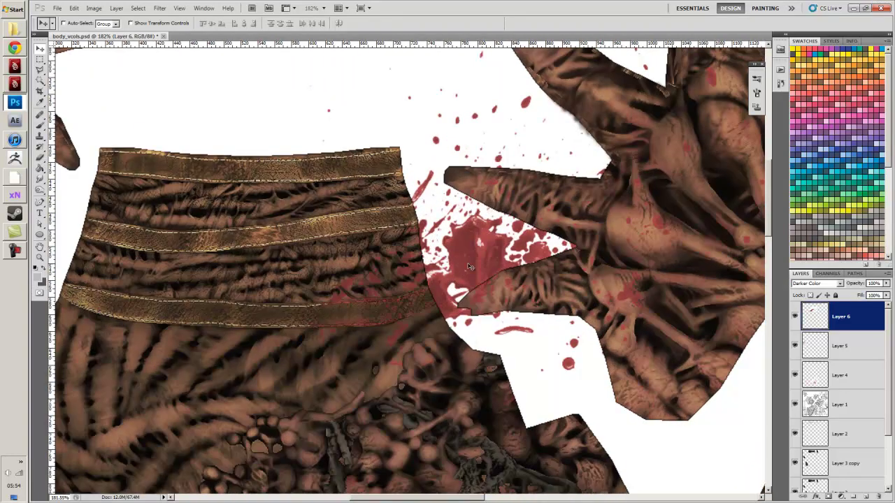
drag(470, 267, 299, 253)
drag(259, 225, 287, 244)
drag(886, 283, 869, 297)
drag(429, 309, 681, 262)
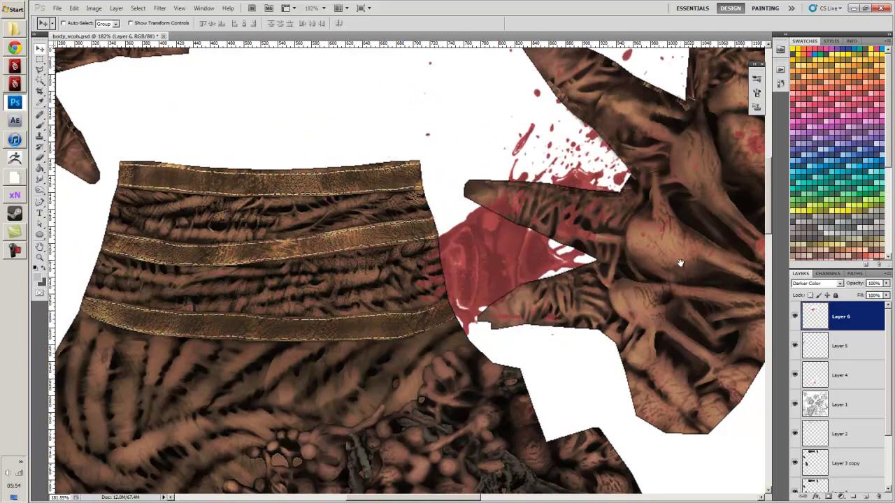
drag(626, 275, 487, 303)
Cycle through the blend modes for the blood splatter on the clawed hand and settle on Multiply.
click(802, 283)
click(804, 284)
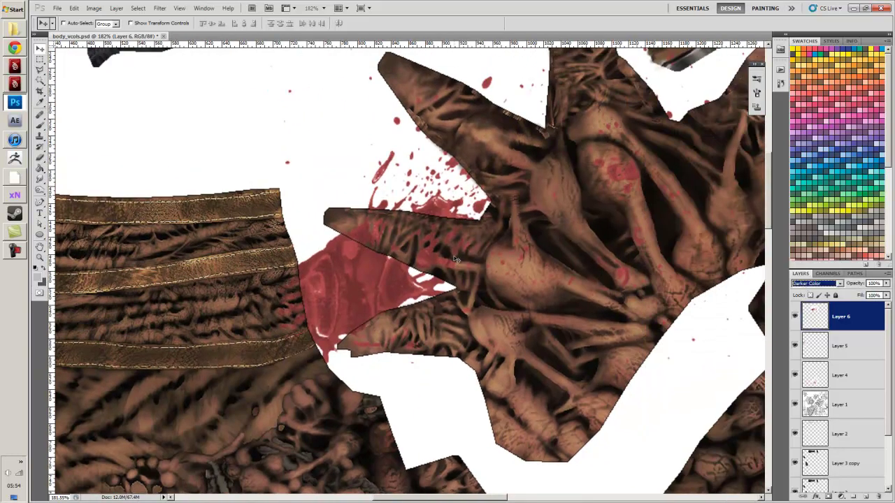
key(Down)
key(Down)
key(Down)
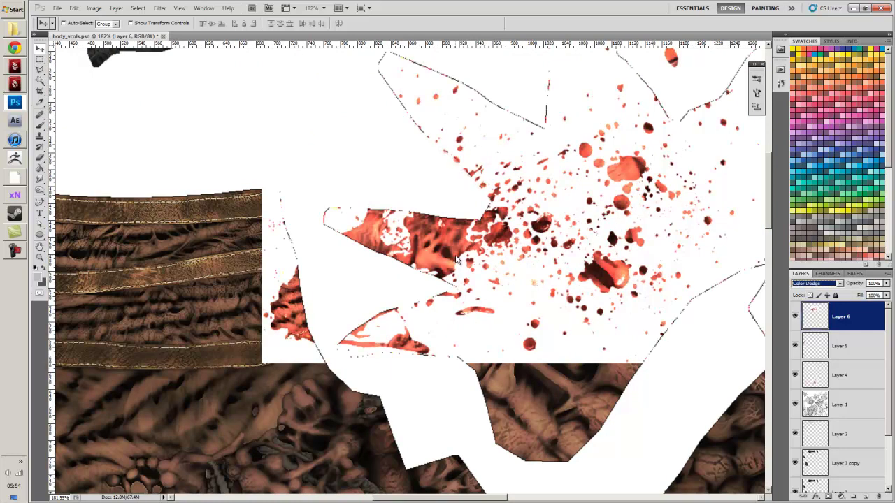
key(Down)
key(Down)
key(Down)
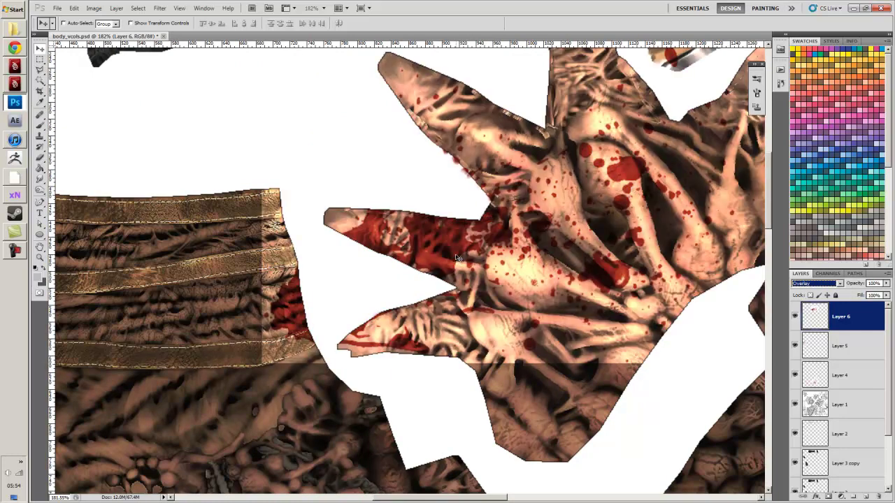
key(Down)
key(Down)
key(Down)
key(Down)
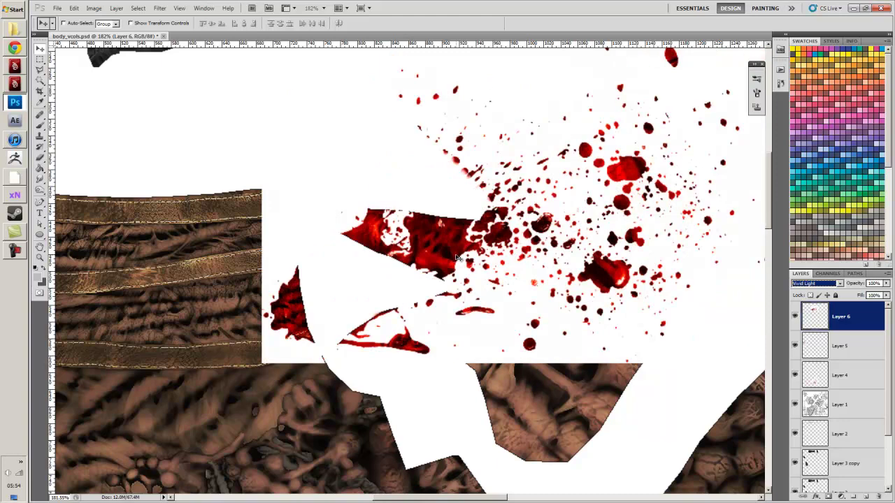
key(Down)
key(Down)
key(Down)
key(Down)
key(Down)
key(Down)
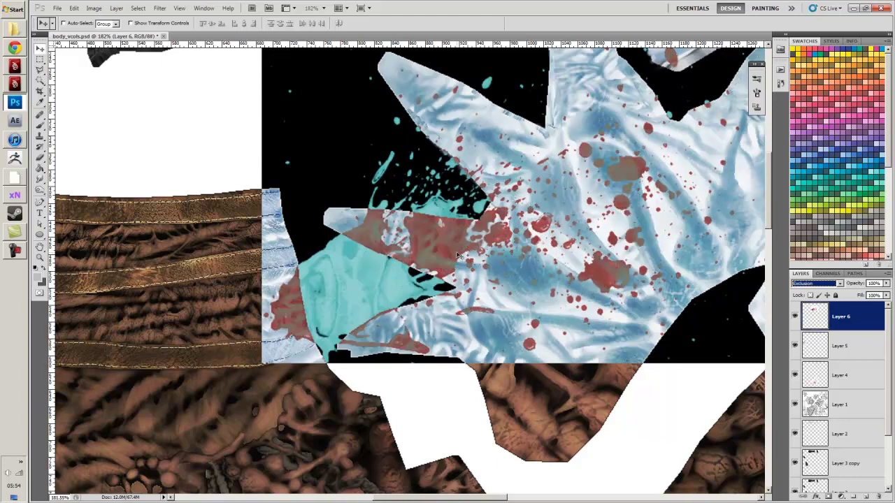
key(Down)
key(Down)
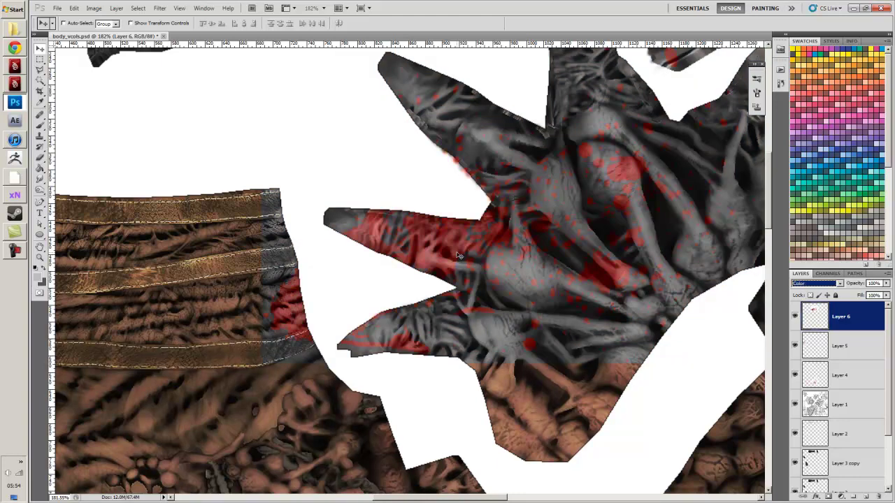
key(Down)
key(Up)
key(Up)
key(Up)
key(Up)
key(Up)
key(Up)
key(Up)
key(Up)
key(Up)
key(Up)
key(Up)
key(Up)
key(Up)
key(Up)
key(Up)
key(Up)
key(Up)
key(Up)
key(Up)
key(Up)
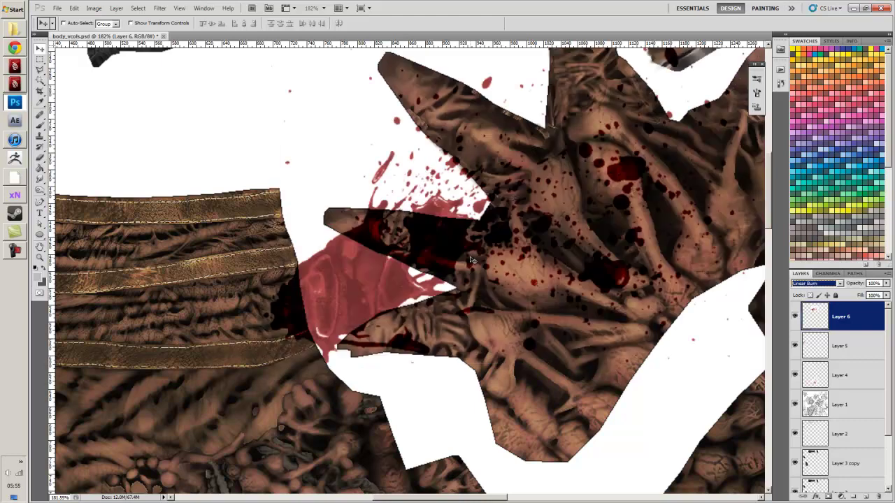
key(Down)
key(Down)
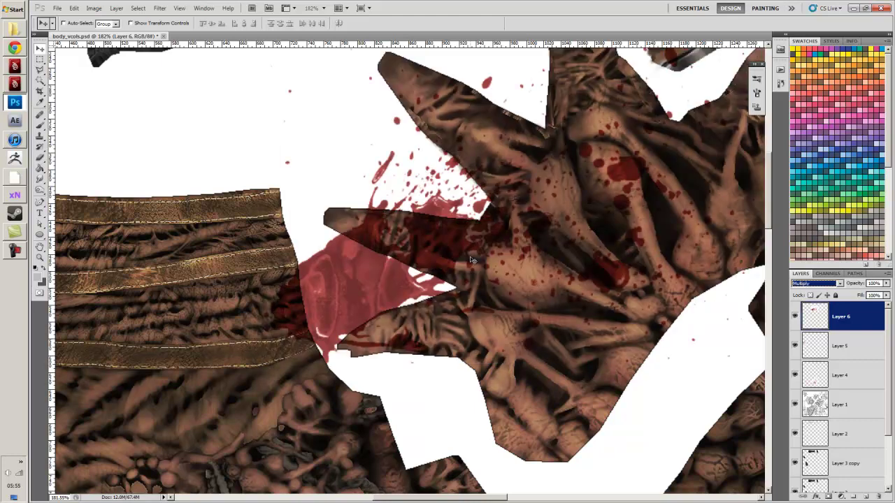
key(Down)
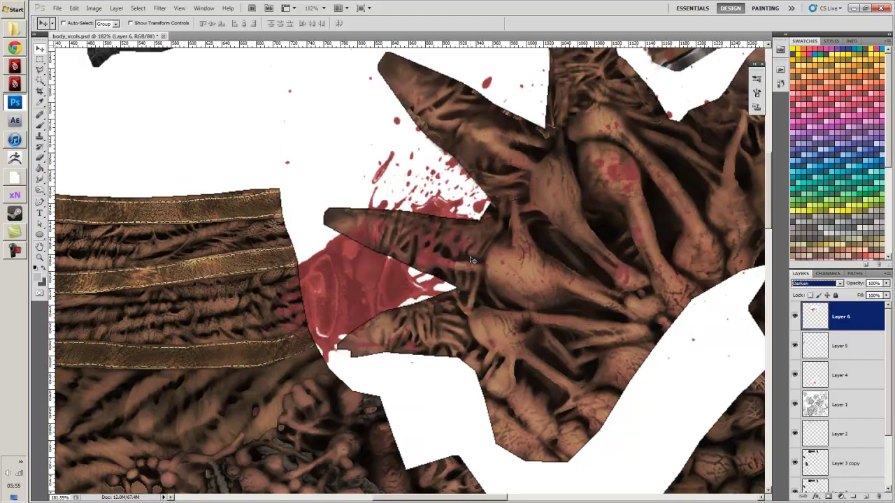
key(Down)
Scale the blood splatter to 76.6%, rotate it about 46°, and place it over the clawed hand's lower-left finger.
drag(470, 256, 421, 225)
scroll(543, 220, down, 4)
key(ctrl+t)
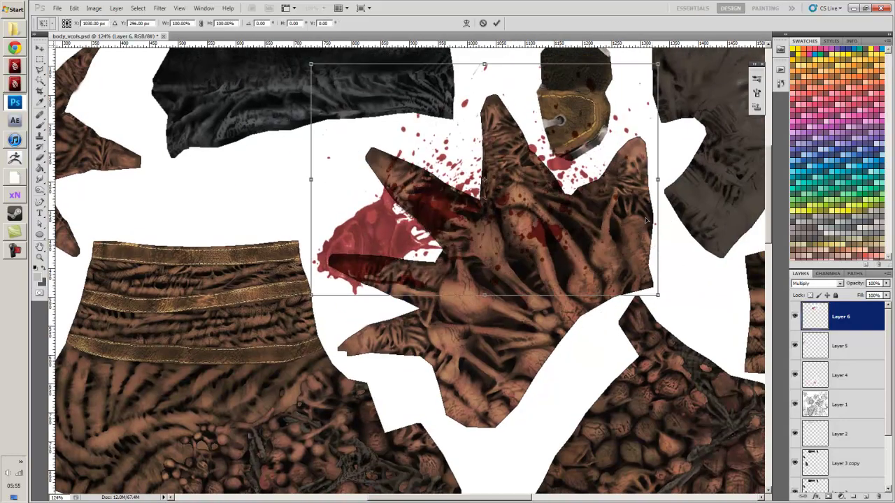
drag(495, 181, 509, 199)
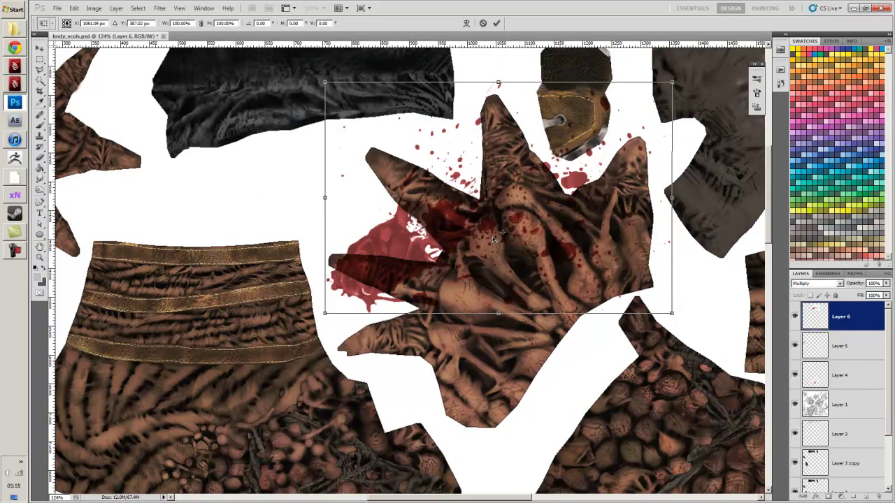
drag(493, 249, 524, 326)
drag(698, 367, 613, 329)
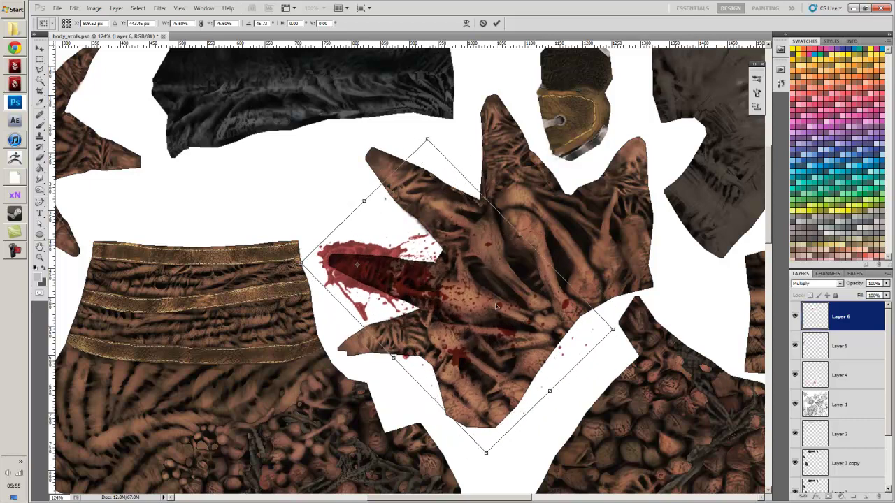
key(Return)
Duplicate the splatter, rotate the copy about 39°, and fit it over the clawed hand's tall middle finger.
drag(394, 286, 530, 147)
key(ctrl+t)
drag(637, 354, 491, 360)
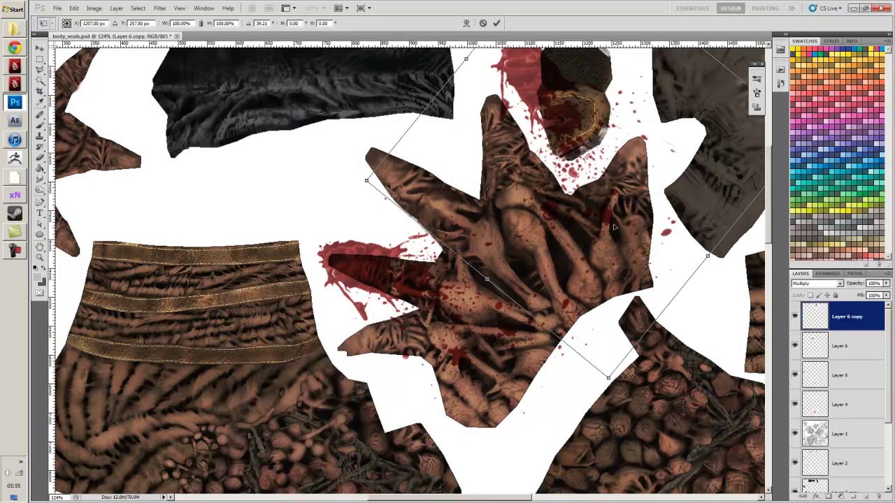
drag(601, 211, 562, 245)
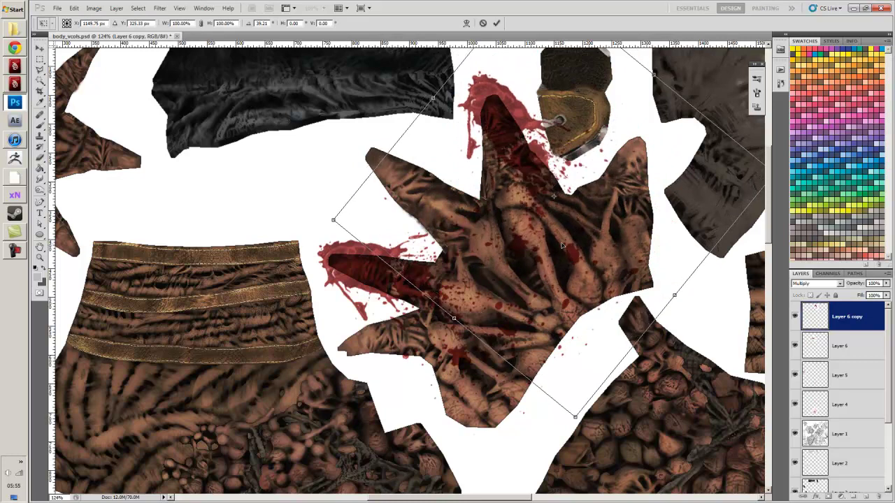
key(Return)
Add another splatter copy, rotate it, and position it across the back of the clawed hand.
drag(545, 190, 489, 301)
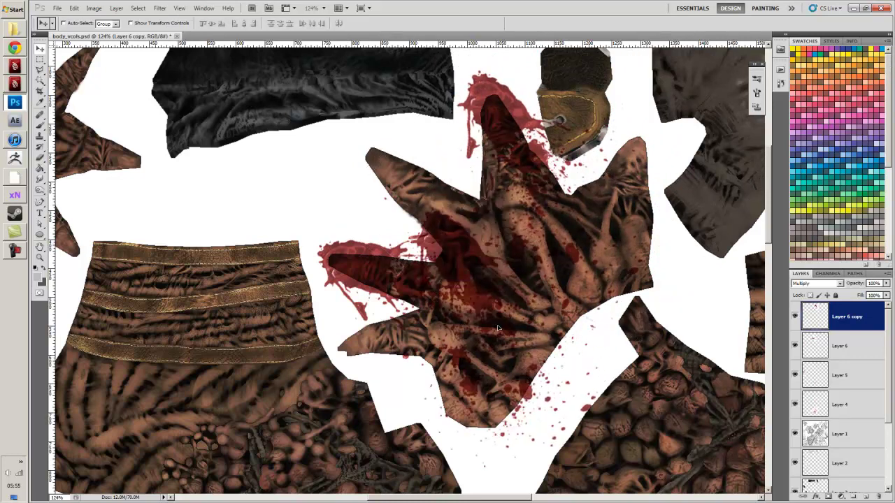
key(ctrl+t)
drag(653, 323, 621, 242)
drag(493, 316, 540, 273)
key(Return)
Copy the splatter to the smaller hand in the texture's upper-left corner and transform it to cover the lower fingers.
scroll(531, 280, down, 3)
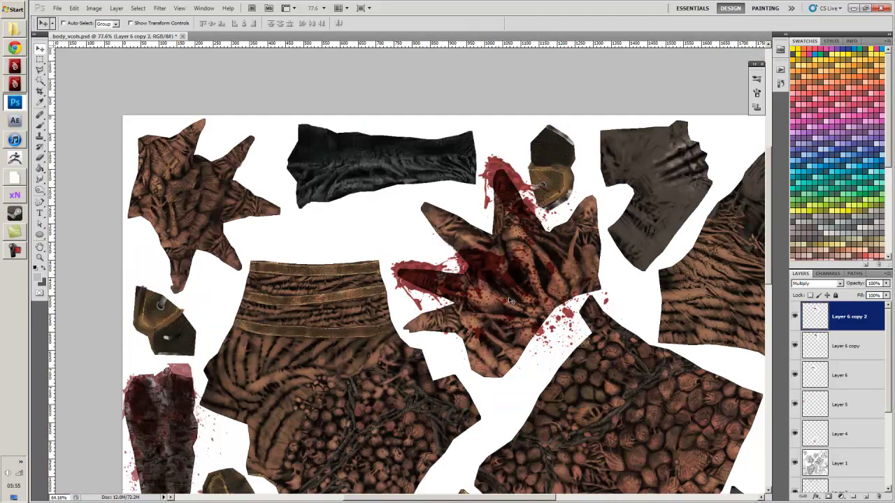
drag(510, 289, 370, 248)
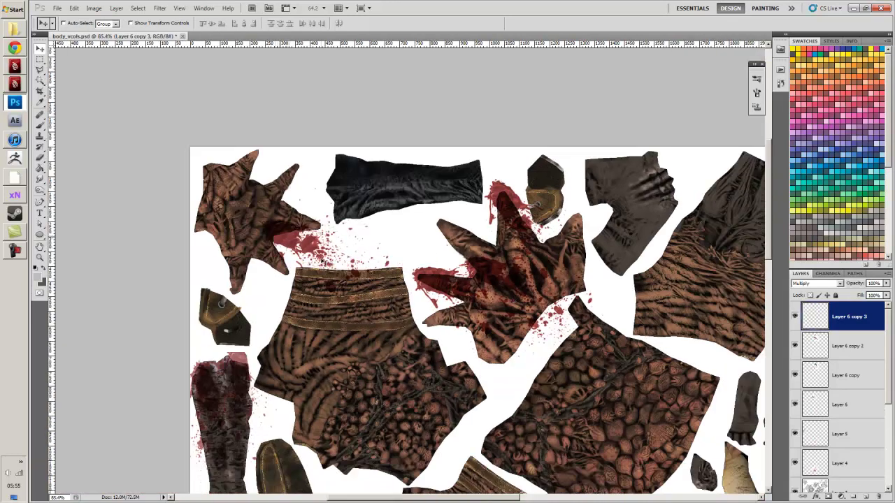
scroll(284, 246, up, 1)
key(ctrl+t)
drag(199, 275, 300, 211)
key(Return)
Duplicate the smaller hand's splatter, rotate the copy about -42°, and place it over the palm and upper fingers.
key(ctrl+t)
drag(417, 228, 423, 131)
drag(337, 175, 302, 187)
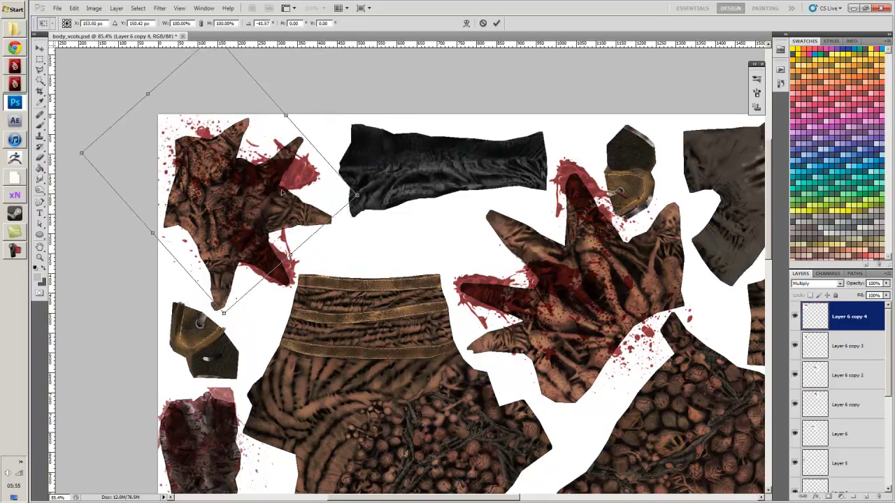
key(Return)
Merge all the hand splatter copies down into Layer 5.
scroll(366, 250, down, 2)
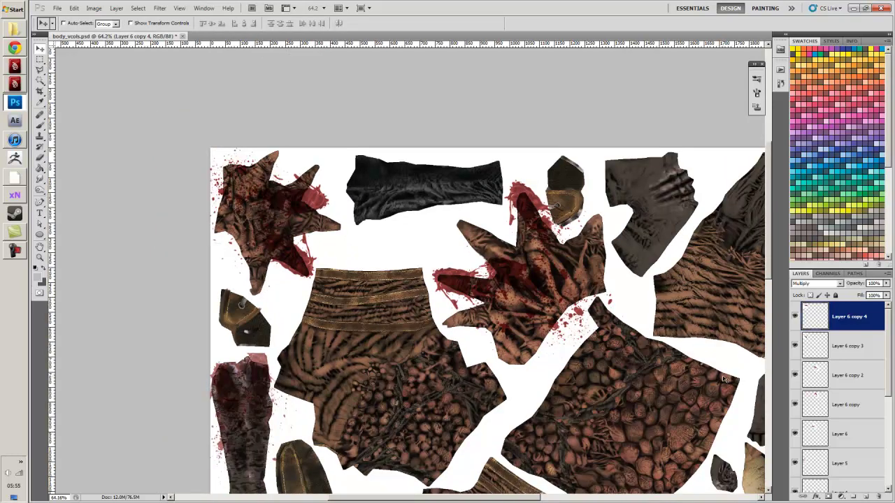
key(ctrl+e)
key(ctrl+e)
key(ctrl+e)
key(ctrl+e)
key(ctrl+e)
Erase the stray blood spots outside the lower edge of the larger clawed hand.
key(e)
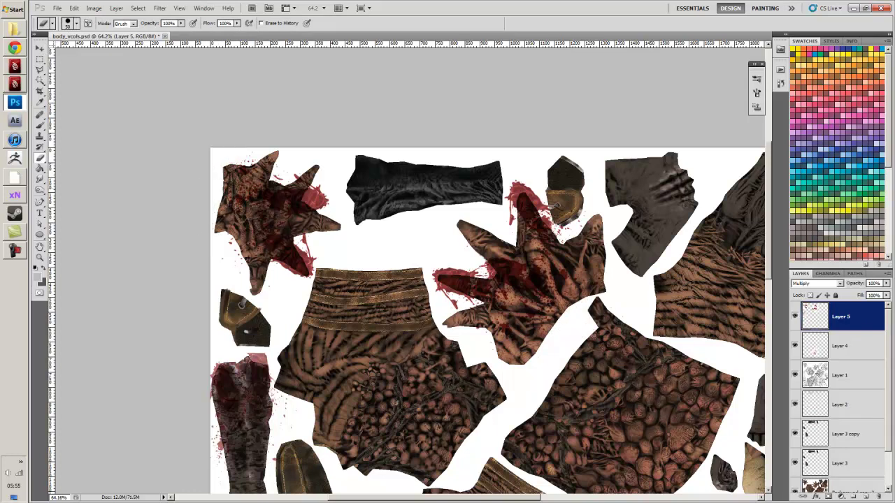
drag(548, 343, 467, 254)
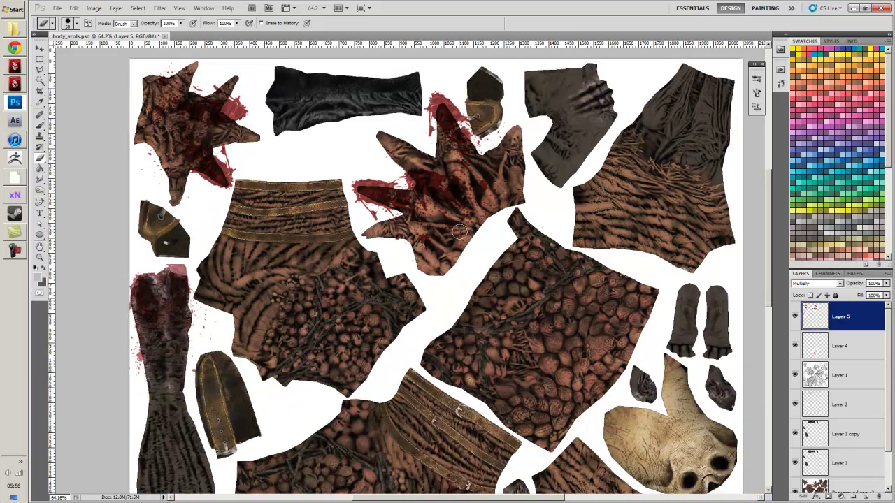
drag(479, 306, 463, 295)
Clone blood along the upper edge of the central scaly texture piece with the Clone Stamp tool.
key(s)
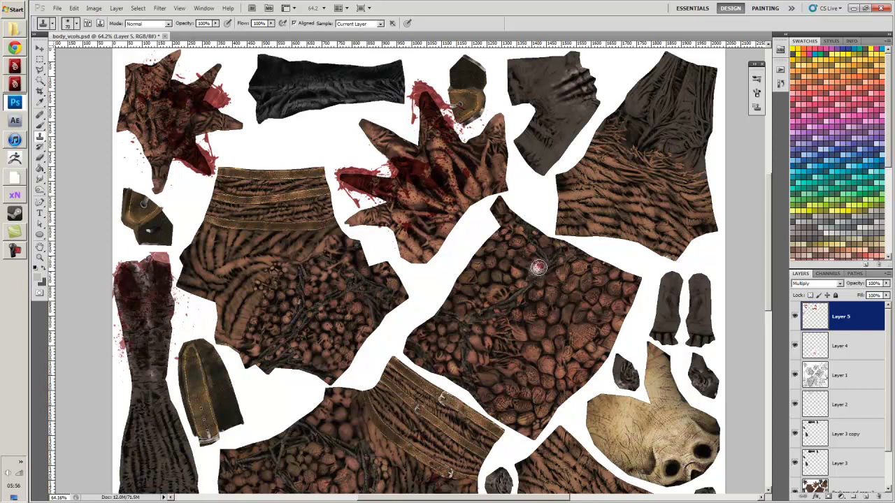
click(537, 299)
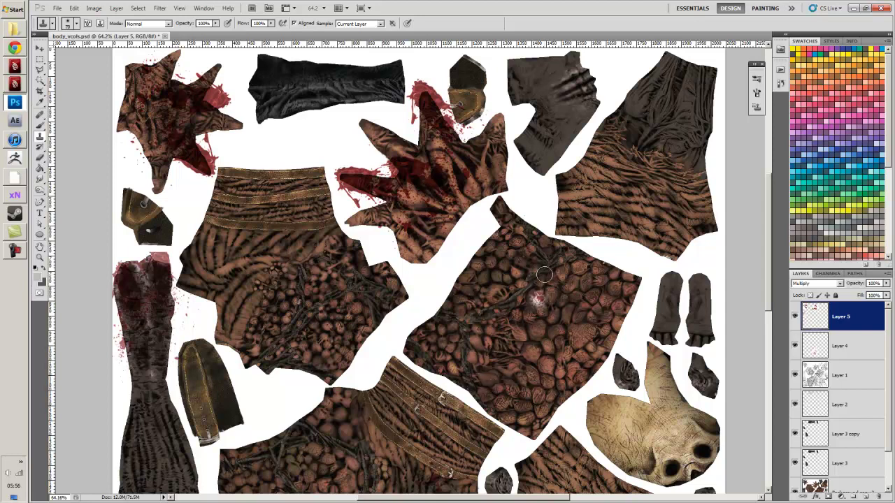
mouse_move(544, 275)
mouse_down()
mouse_move(557, 255)
mouse_move(573, 268)
mouse_move(589, 262)
mouse_move(547, 267)
mouse_move(559, 280)
mouse_move(495, 220)
mouse_up()
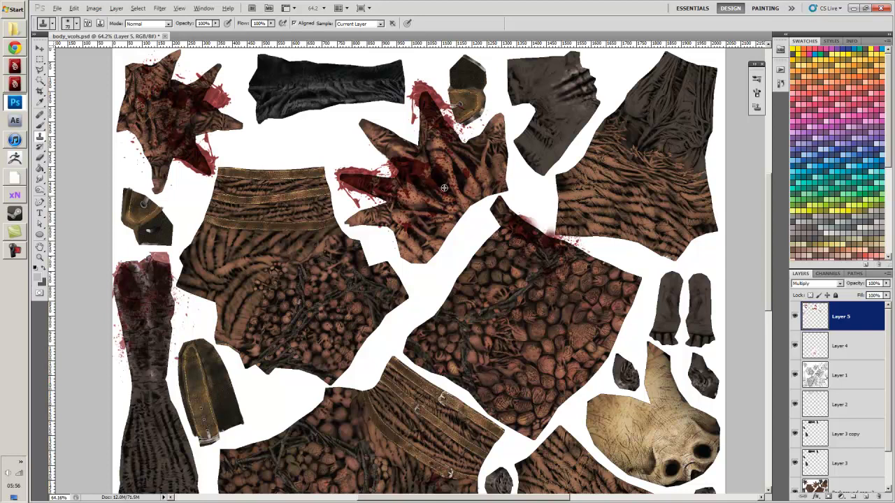
Sample blood from the clawed hand and clone it onto the scaly piece's upper-right and lower areas with a 100 px brush.
alt+click(444, 188)
key(bracketright)
key(bracketright)
key(bracketright)
mouse_move(593, 273)
mouse_down()
mouse_move(578, 251)
mouse_move(569, 280)
mouse_up()
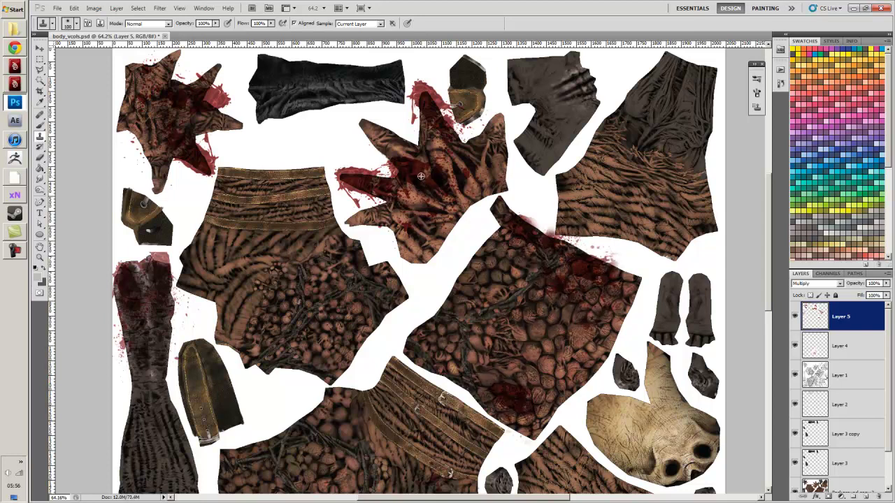
mouse_move(530, 345)
mouse_down()
mouse_move(531, 284)
mouse_move(520, 312)
mouse_up()
Sample blood from the dark limb texture and clone it over the left edge, center and right side of the scaly piece.
alt+click(144, 296)
mouse_move(529, 271)
mouse_down()
mouse_move(480, 273)
mouse_move(448, 289)
mouse_up()
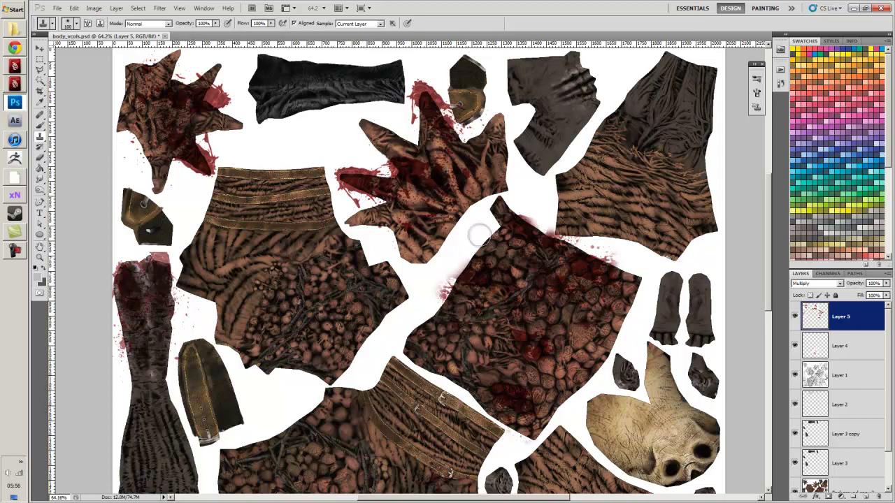
drag(589, 348, 542, 334)
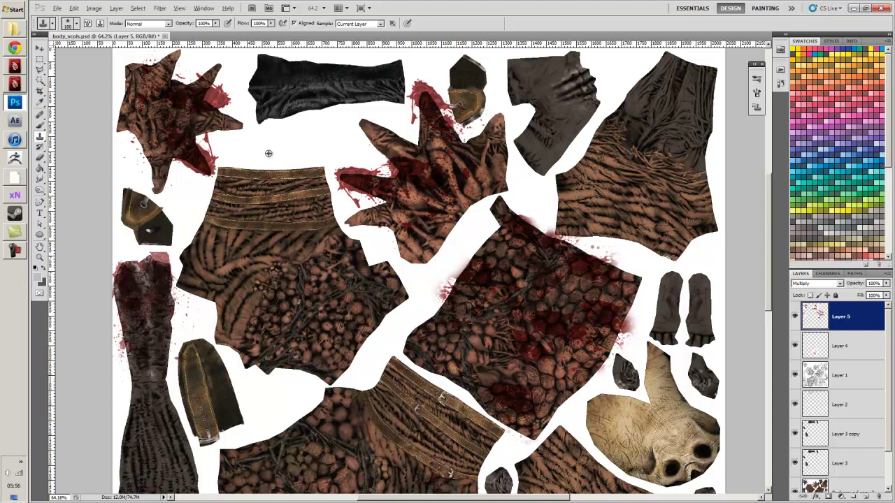
Look through the open blood splatter images in Chrome, glance at the Maya model, and return to Photoshop.
click(15, 47)
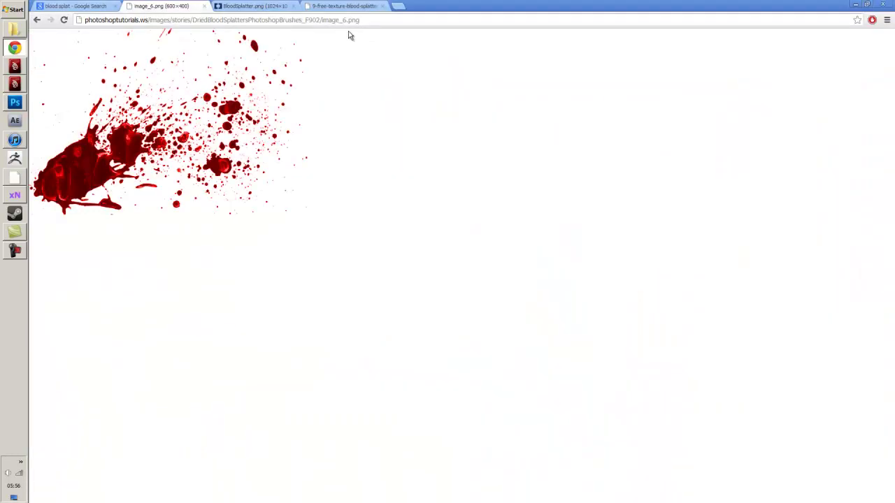
click(269, 6)
click(346, 6)
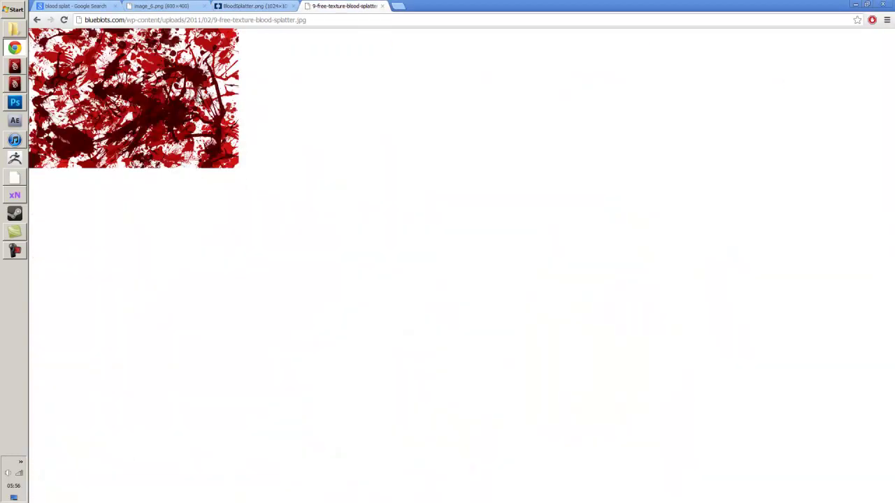
right_click(173, 82)
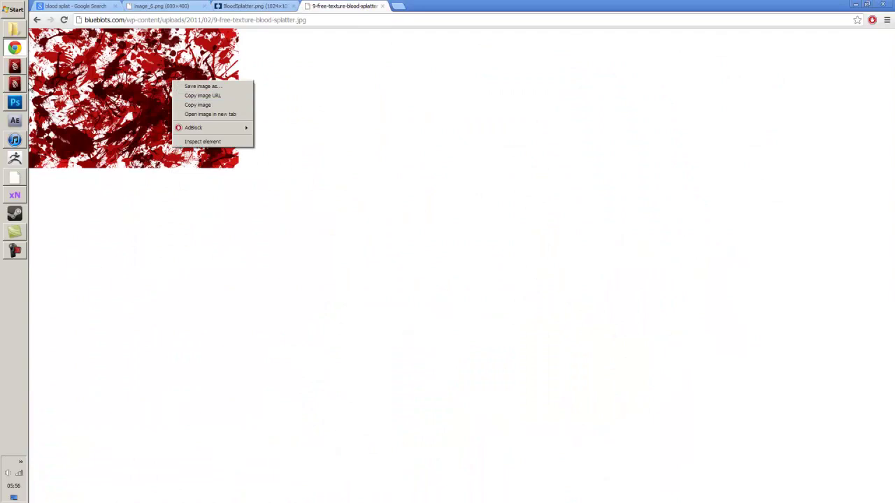
click(16, 66)
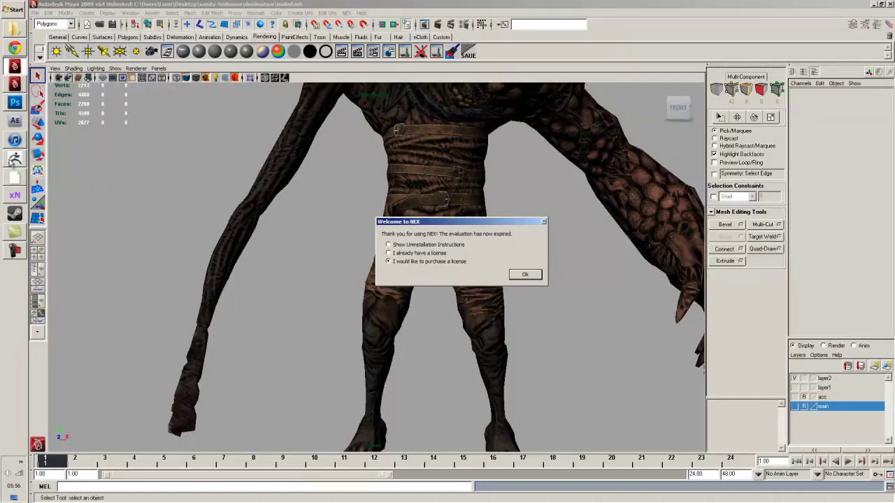
click(14, 102)
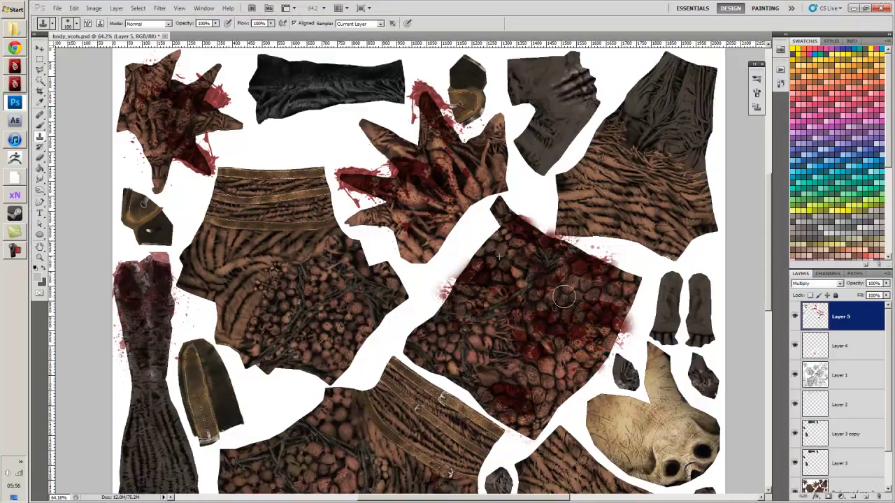
Set the eraser to a soft 30 px brush with Shape Dynamics off and Transfer on.
key(e)
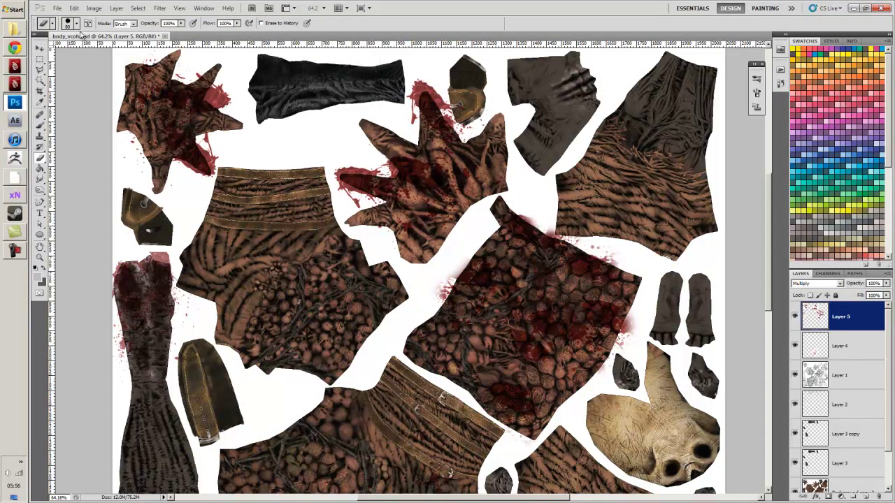
key(F5)
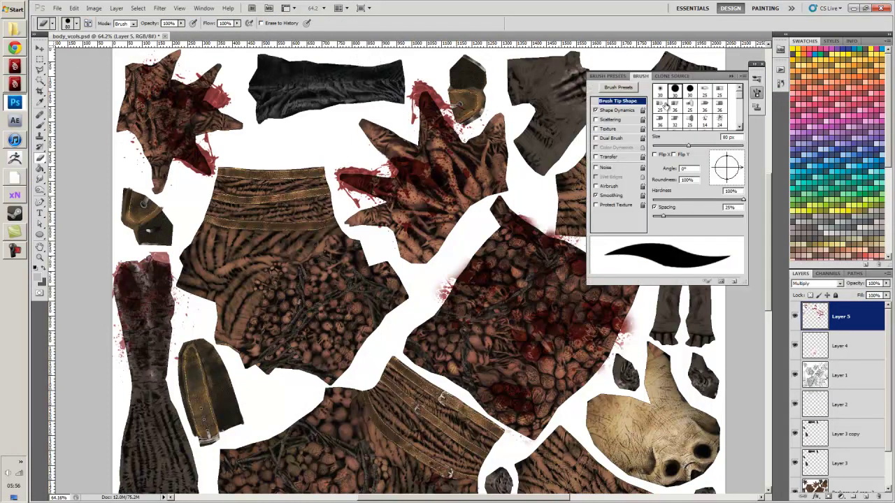
click(596, 111)
click(596, 158)
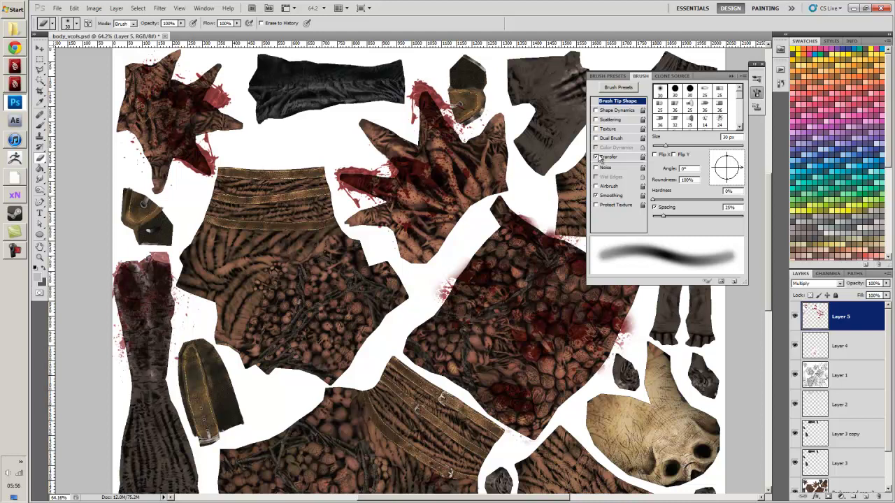
click(730, 75)
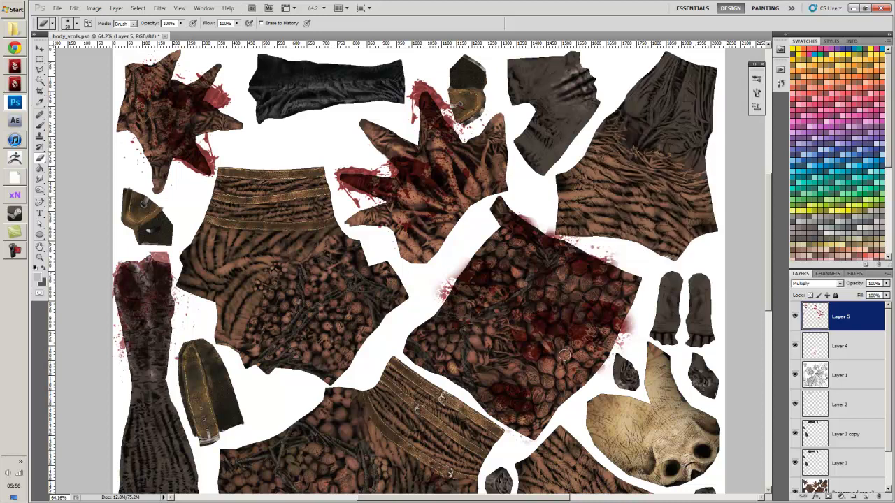
Enlarge the soft eraser and fade the heavy cloned blood on the scaly piece's center and lower area.
key(bracketright)
key(bracketright)
key(bracketright)
key(bracketright)
mouse_move(557, 318)
mouse_down()
mouse_move(567, 348)
mouse_move(570, 286)
mouse_move(532, 290)
mouse_move(492, 278)
mouse_up()
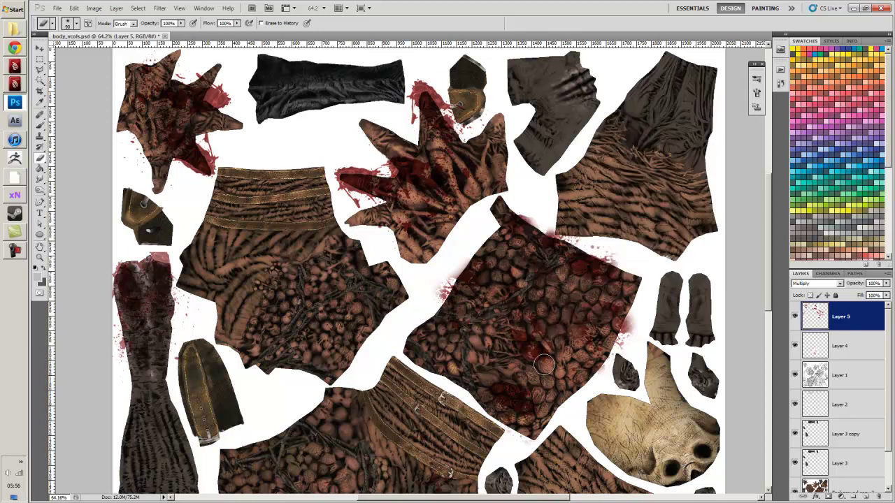
drag(544, 364, 530, 291)
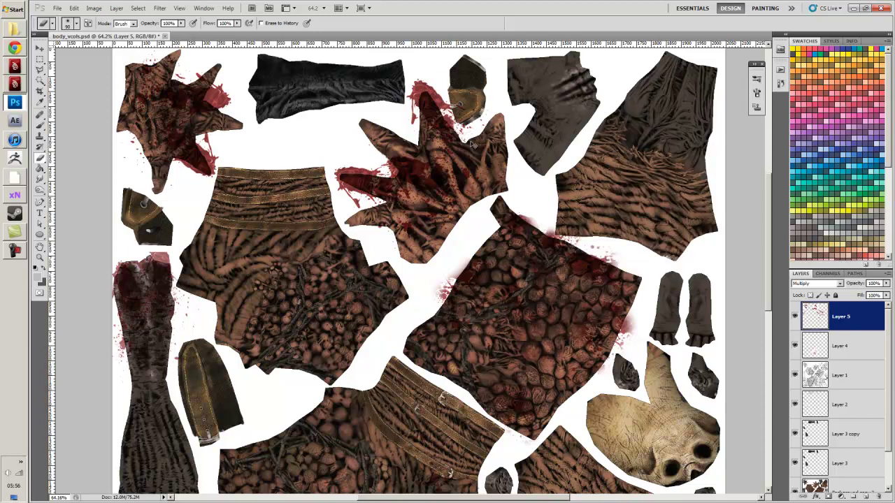
Clone more sampled blood across the scaly piece and soften its center with a large soft eraser.
key(s)
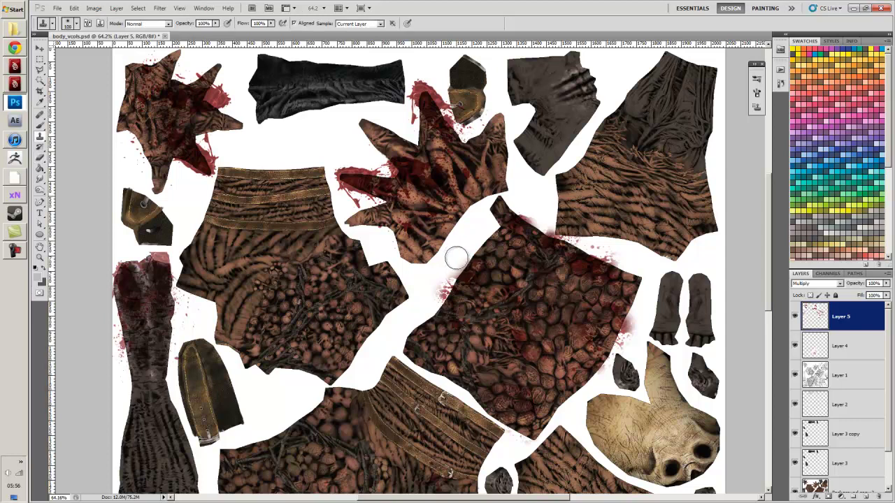
alt+click(418, 173)
mouse_move(551, 312)
mouse_down()
mouse_move(558, 305)
mouse_move(539, 273)
mouse_move(512, 258)
mouse_up()
click(556, 265)
click(495, 287)
alt+click(481, 281)
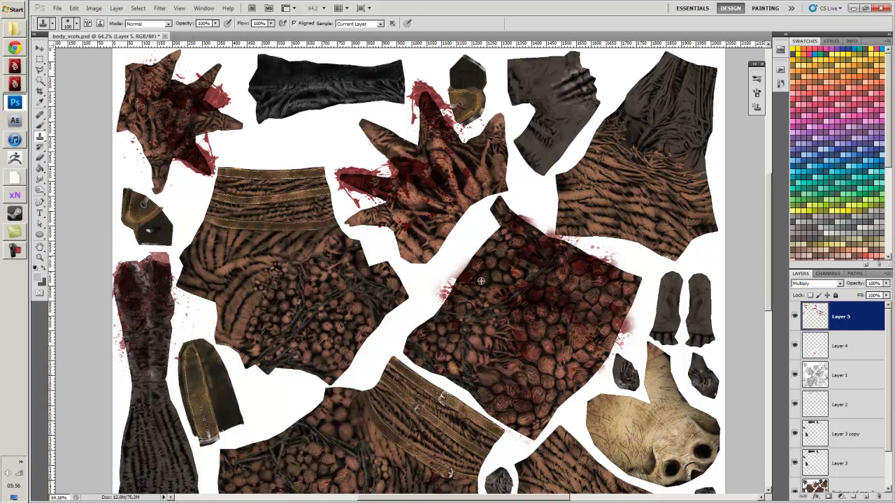
mouse_move(490, 346)
mouse_down()
mouse_move(479, 307)
mouse_move(406, 221)
mouse_up()
key(e)
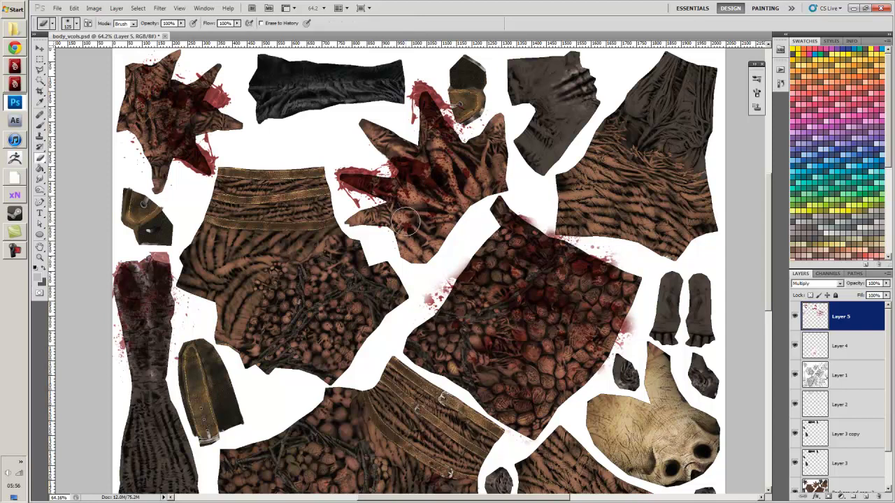
drag(543, 305, 522, 317)
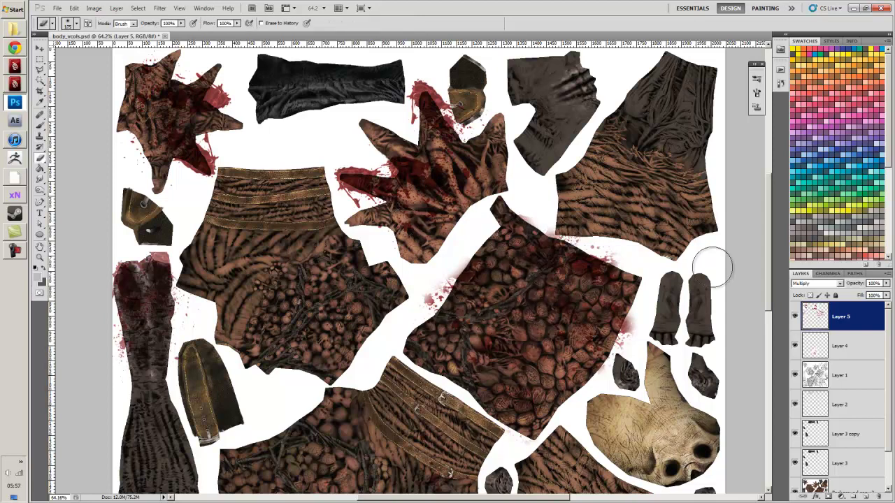
Save the bloodied body texture as a JPEG copy named body_vcols, replacing the existing file and accepting the JPEG options.
scroll(478, 328, down, 1)
key(ctrl+shift+s)
click(461, 289)
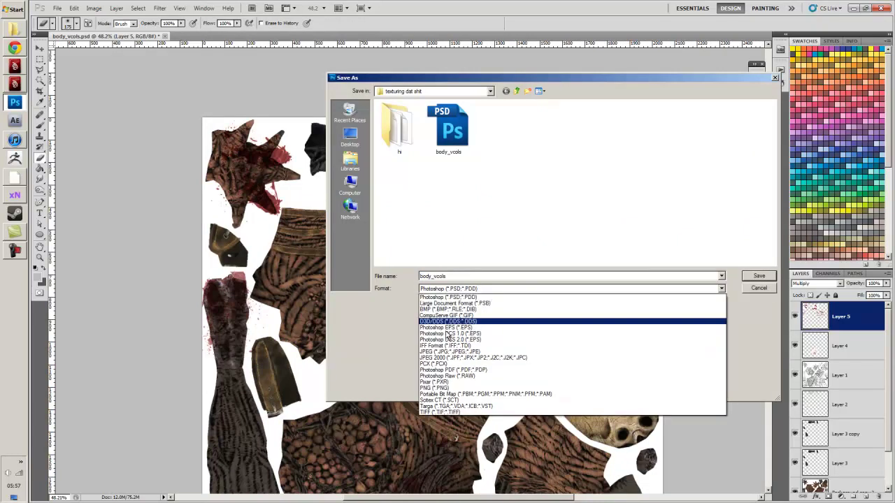
click(455, 351)
key(Return)
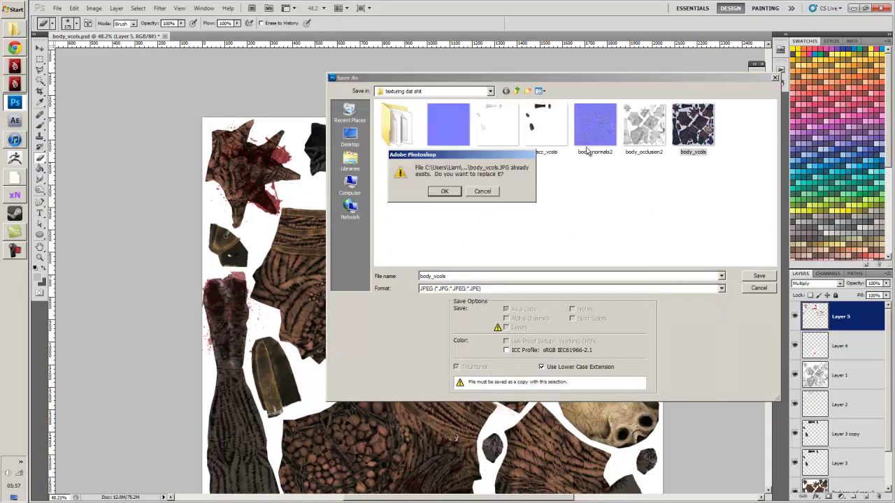
click(444, 191)
key(Return)
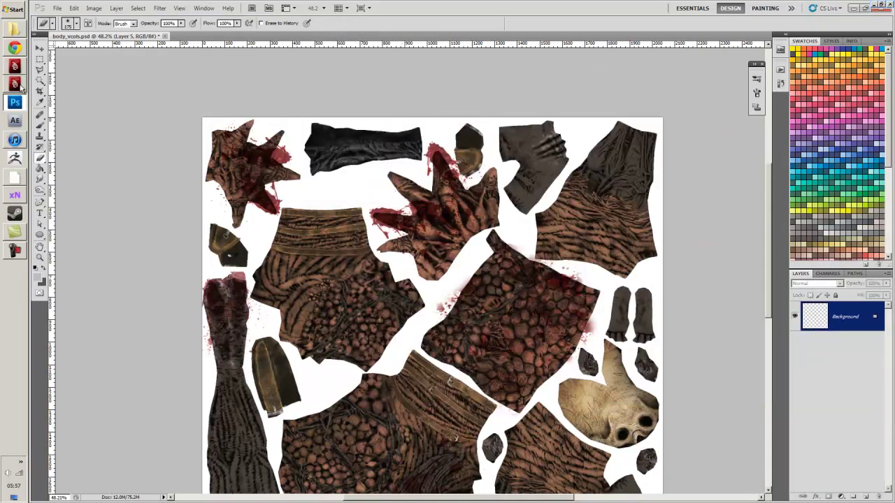
Switch to Maya, examine the blood on the creature's thin arm and legs, and return to Photoshop.
click(15, 67)
click(543, 222)
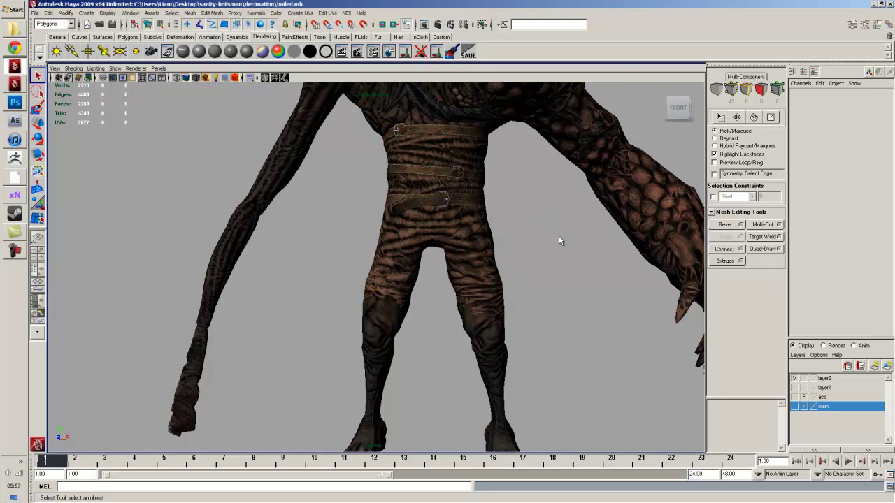
drag(579, 279, 416, 177)
scroll(456, 330, up, 4)
drag(297, 251, 331, 242)
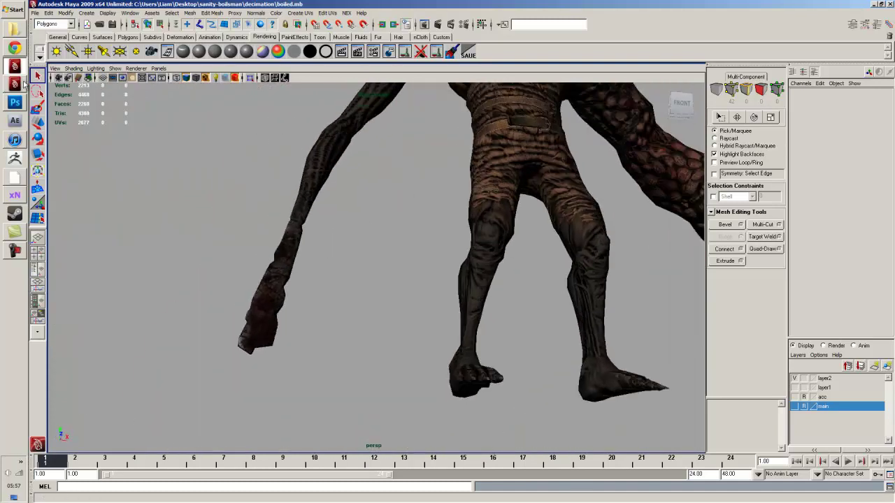
click(15, 84)
click(15, 103)
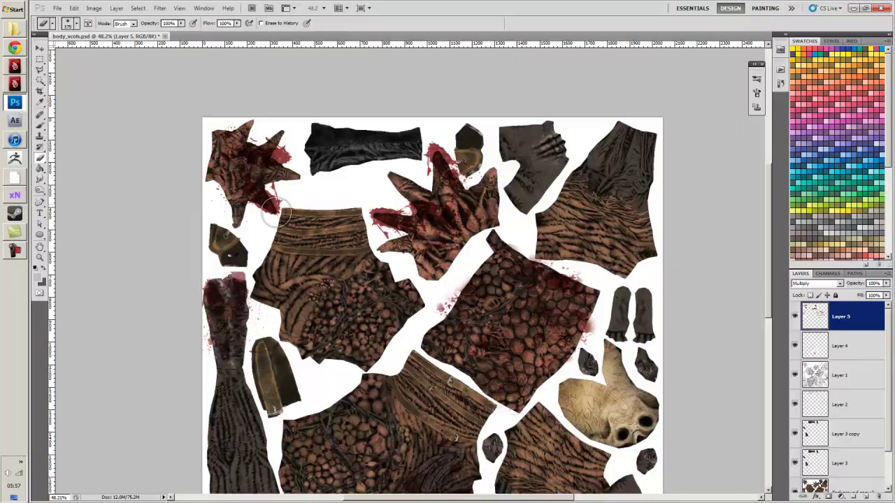
Toggle Layer 5's visibility to compare the texture with and without its blood, leaving the layer shown.
scroll(742, 322, up, 3)
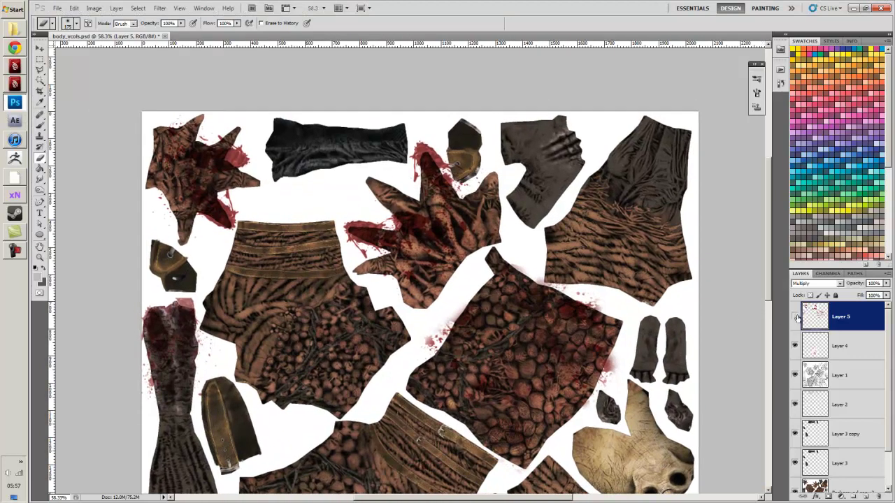
click(795, 317)
click(795, 317)
click(795, 317)
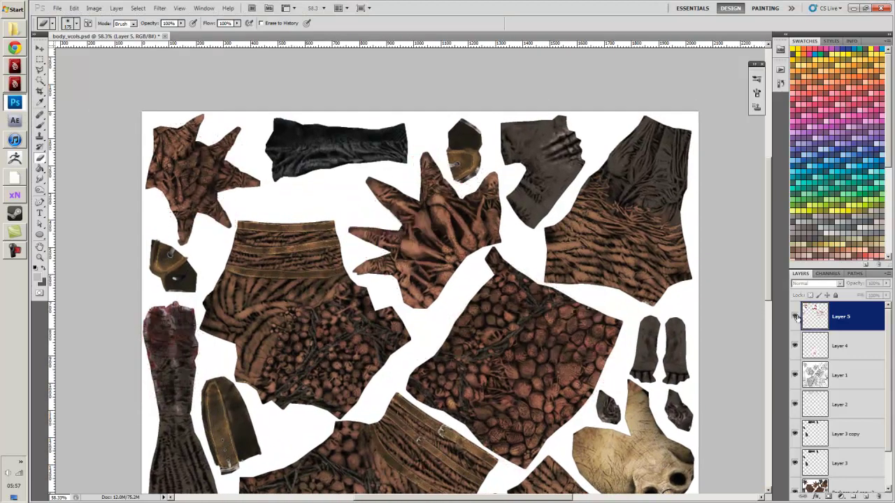
click(795, 317)
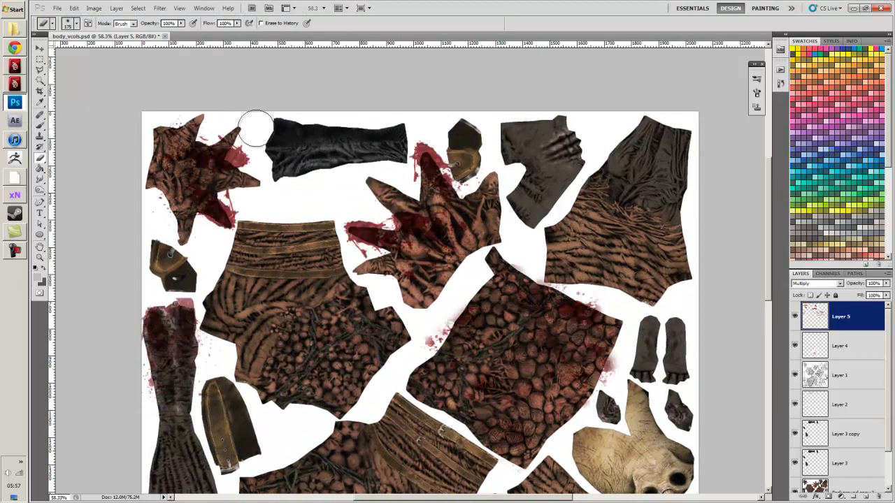
Brighten the blood on Layer 5 with Brightness/Contrast, setting Brightness to about 104.
click(94, 7)
mouse_move(104, 28)
click(224, 28)
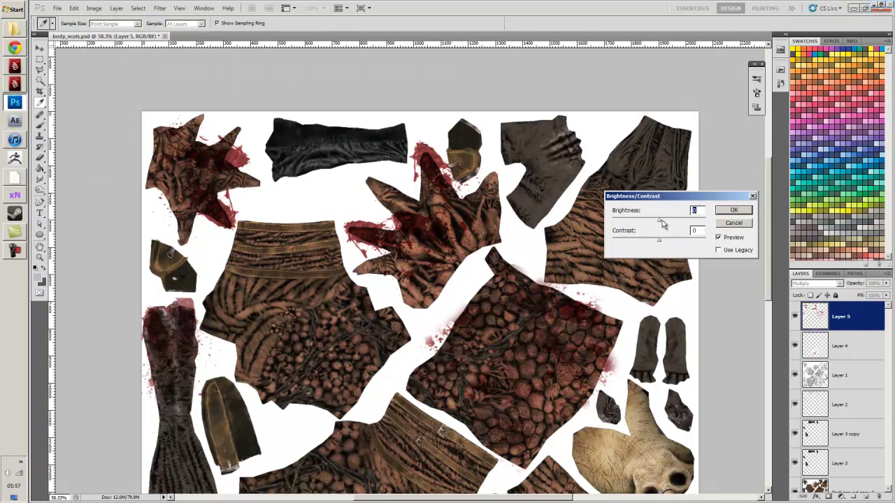
drag(662, 221, 681, 223)
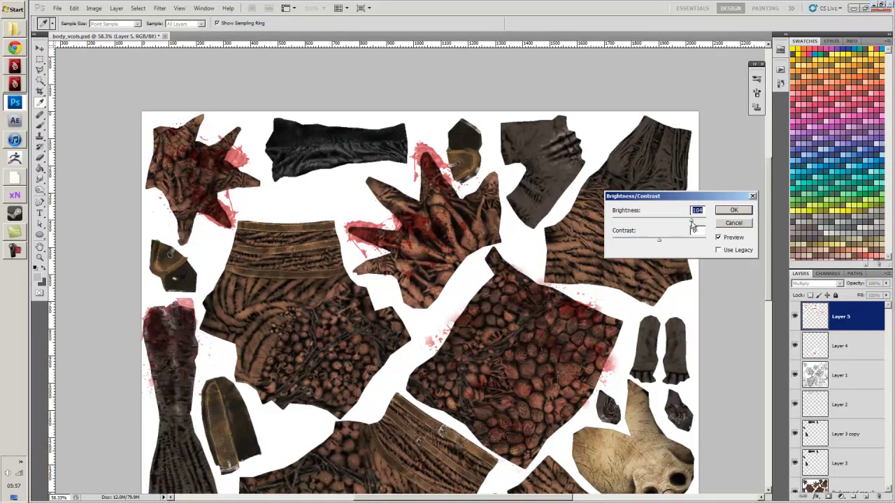
click(734, 212)
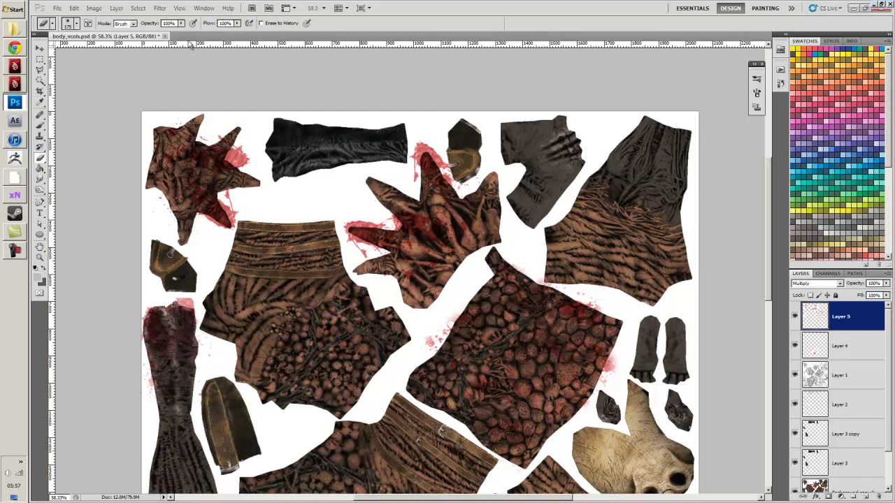
Mute the blood color on Layer 5 with Hue/Saturation, setting Saturation to -28.
click(94, 8)
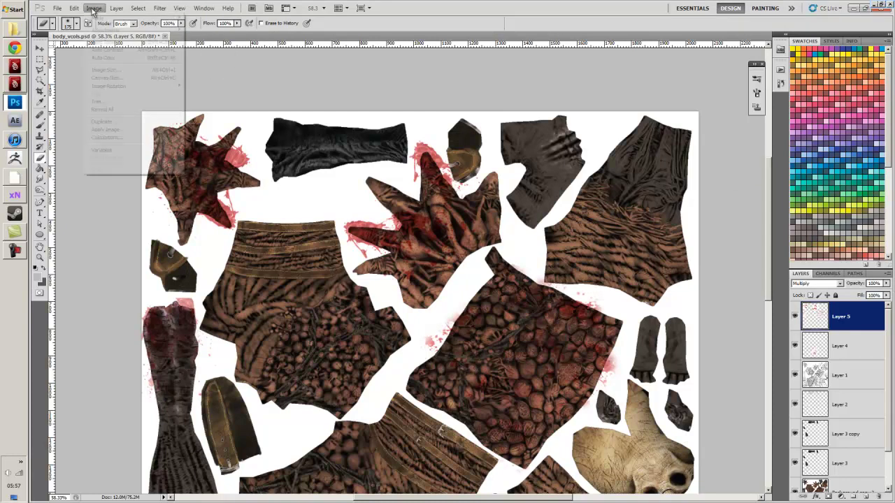
mouse_move(126, 30)
click(210, 73)
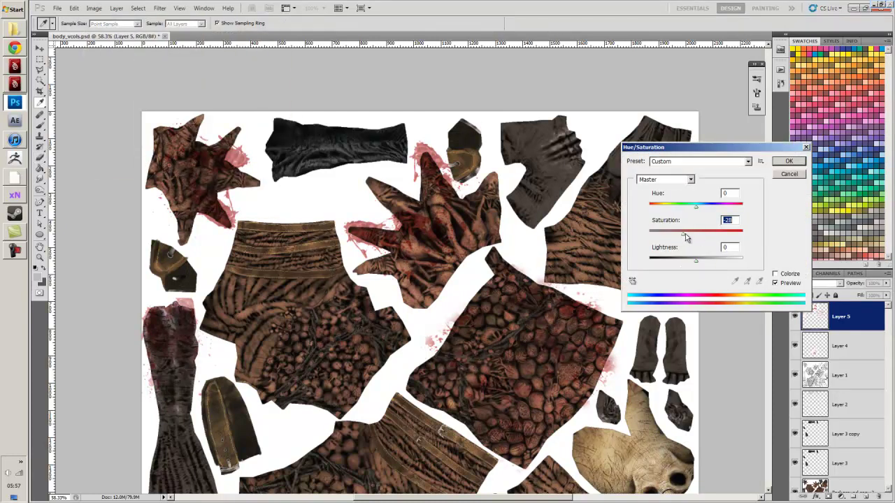
click(786, 162)
Export the recolored texture as a JPEG over the existing body_vcols file at Maximum quality 12, Baseline ("Standard").
key(ctrl+shift+s)
click(445, 288)
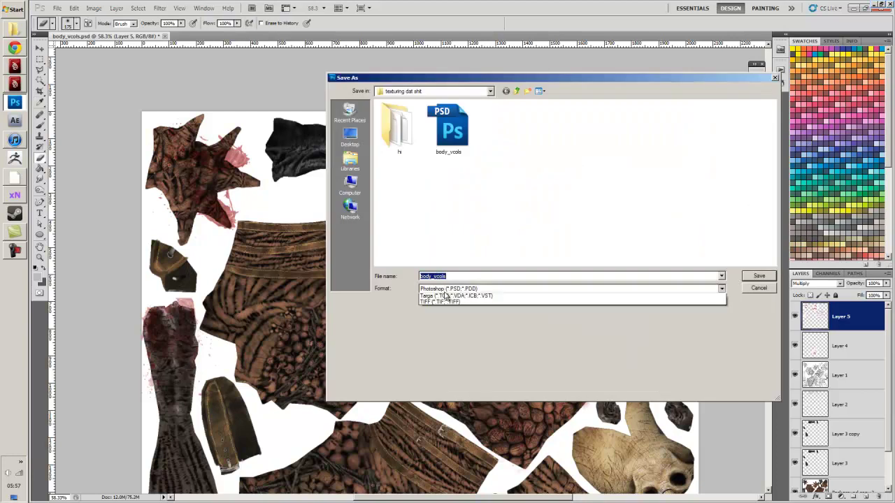
click(447, 360)
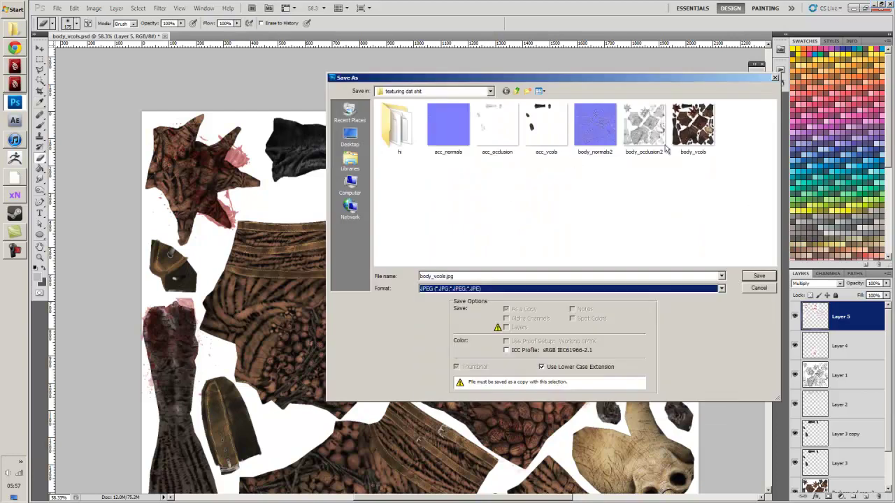
double_click(691, 140)
click(445, 192)
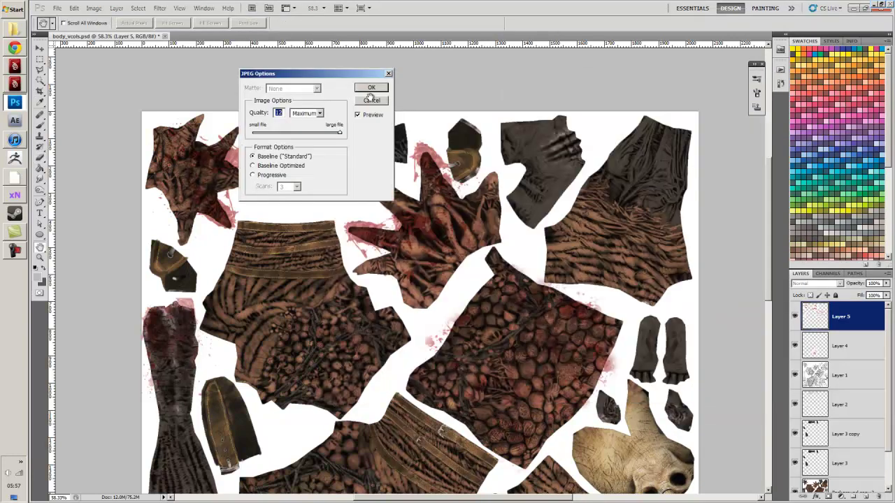
click(369, 88)
Inspect the recolored blood on the large clawed hand in Maya and return to Photoshop.
click(15, 66)
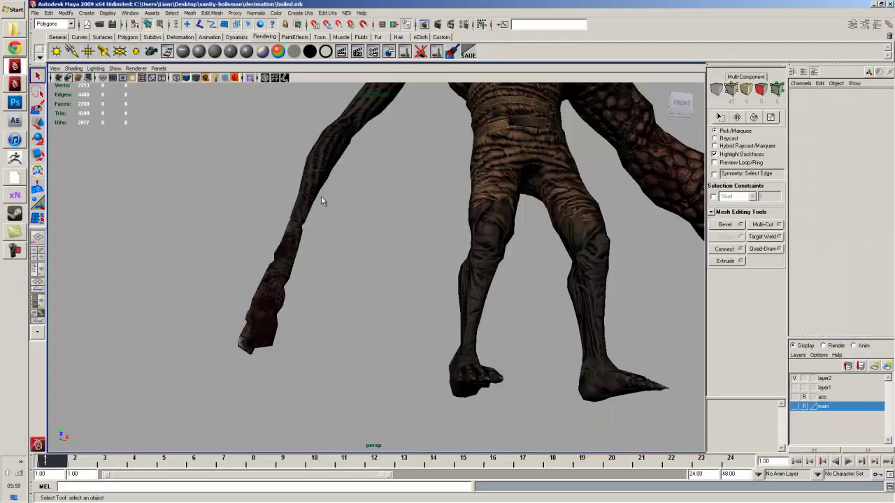
drag(447, 187, 312, 213)
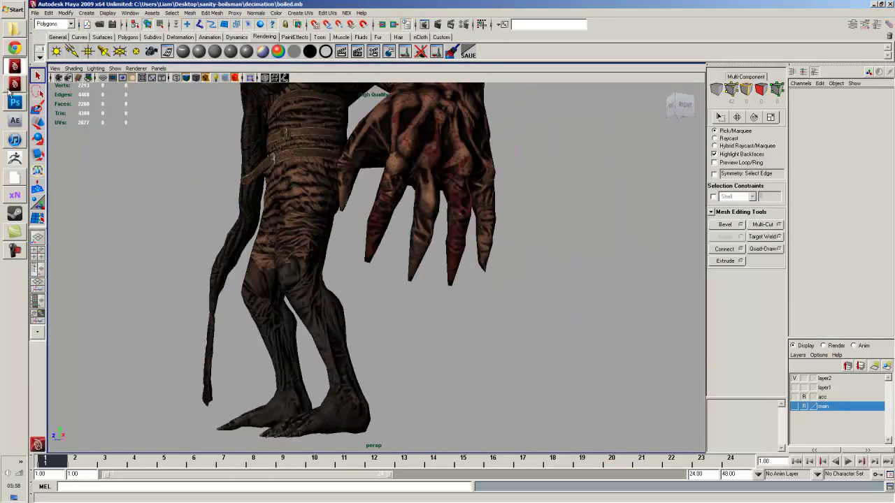
click(15, 85)
click(14, 103)
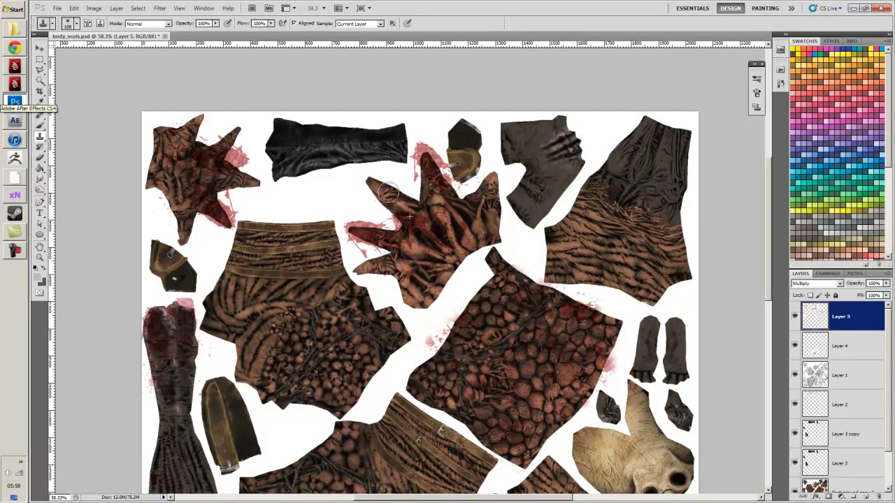
Clone sampled blood onto the remaining clean fingers of both clawed hand pieces on Layer 5, finishing with the Eraser selected.
drag(388, 193, 380, 193)
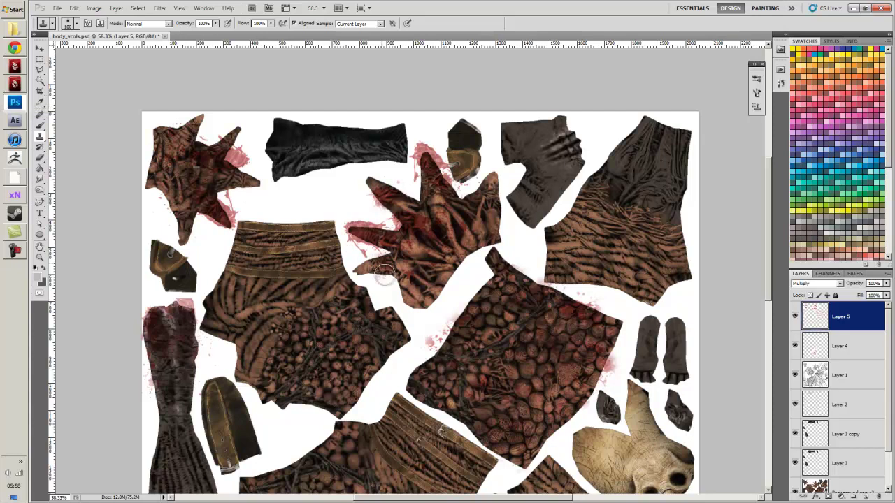
drag(386, 273, 367, 270)
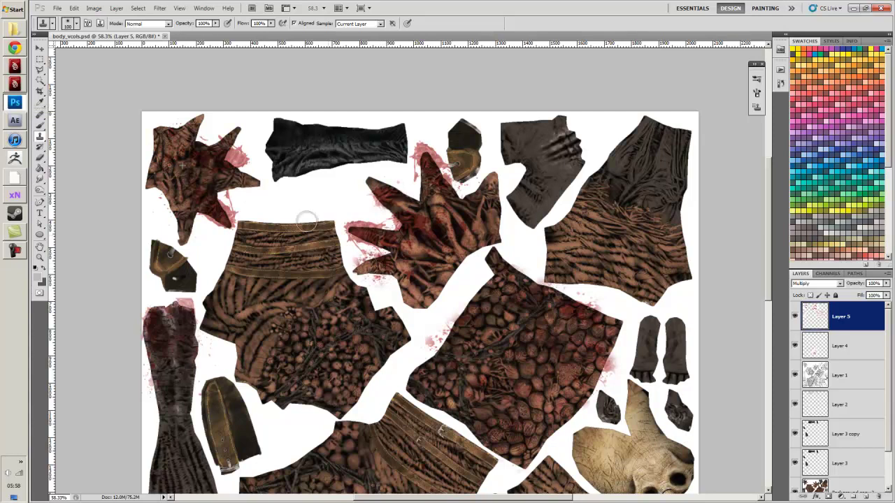
alt+click(231, 175)
drag(245, 180, 254, 180)
alt+click(217, 159)
drag(195, 129, 214, 135)
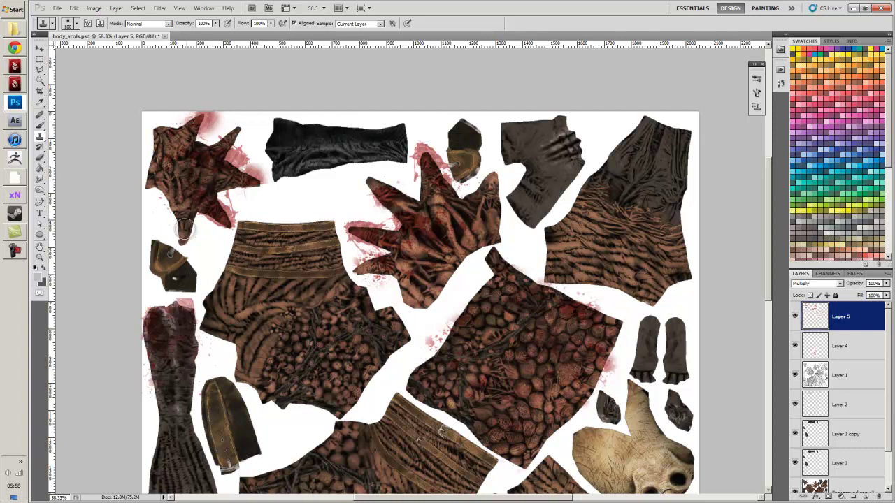
mouse_move(185, 230)
mouse_down()
mouse_move(186, 249)
mouse_move(181, 233)
mouse_up()
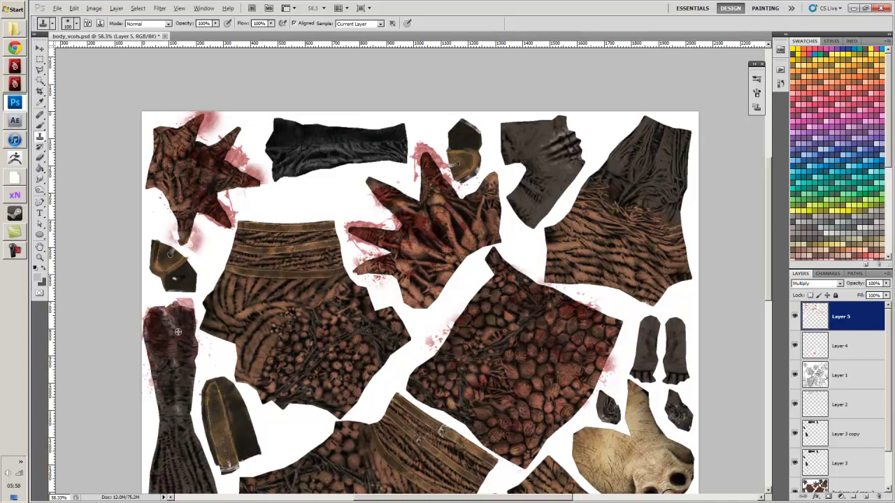
drag(183, 236, 192, 238)
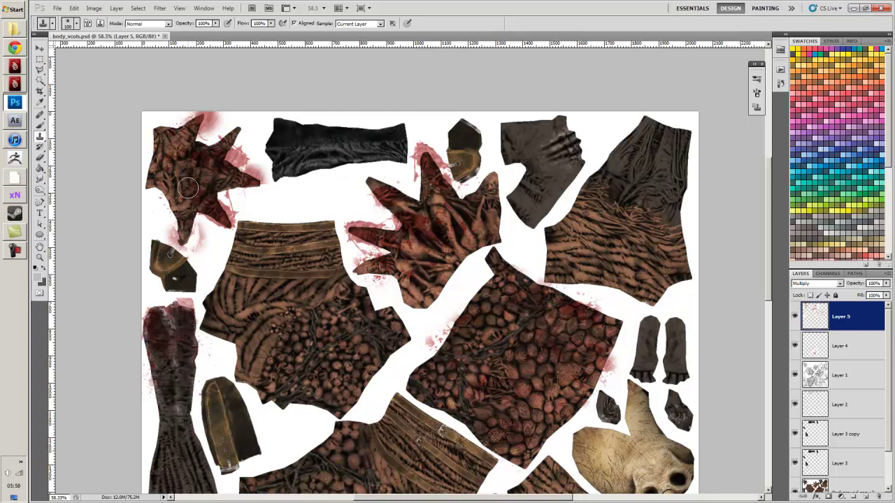
key(b)
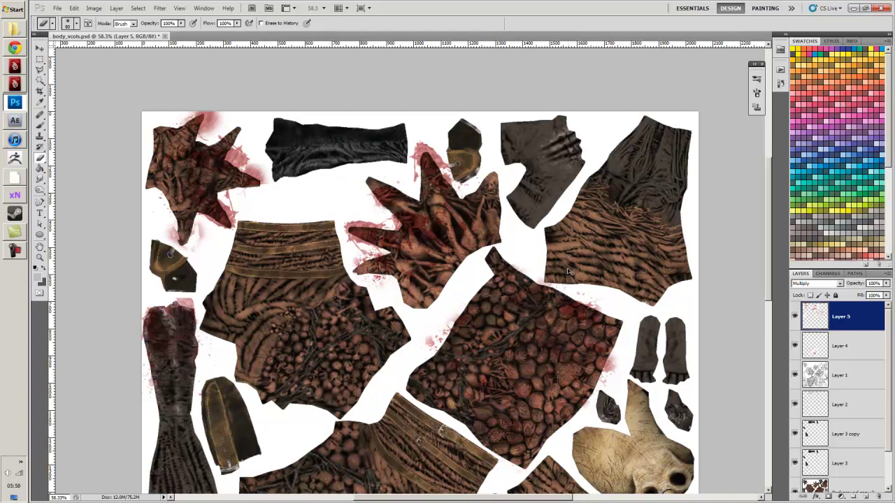
Save the texture with the extra finger blood as a JPEG, overwriting the existing body_vcols file.
key(ctrl+shift+s)
click(430, 289)
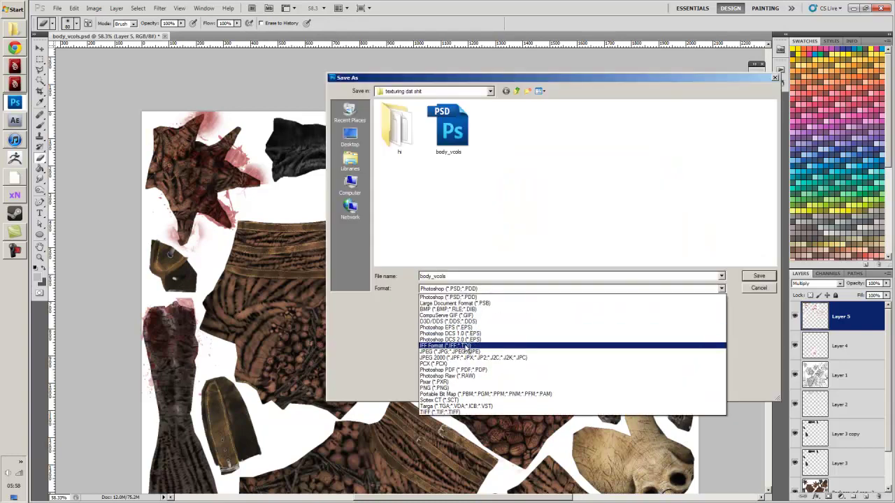
click(466, 351)
key(Return)
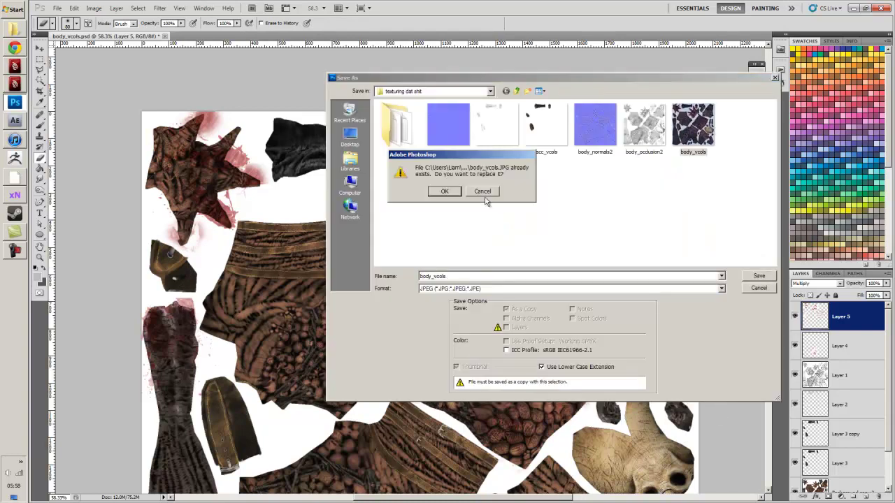
click(451, 198)
click(365, 89)
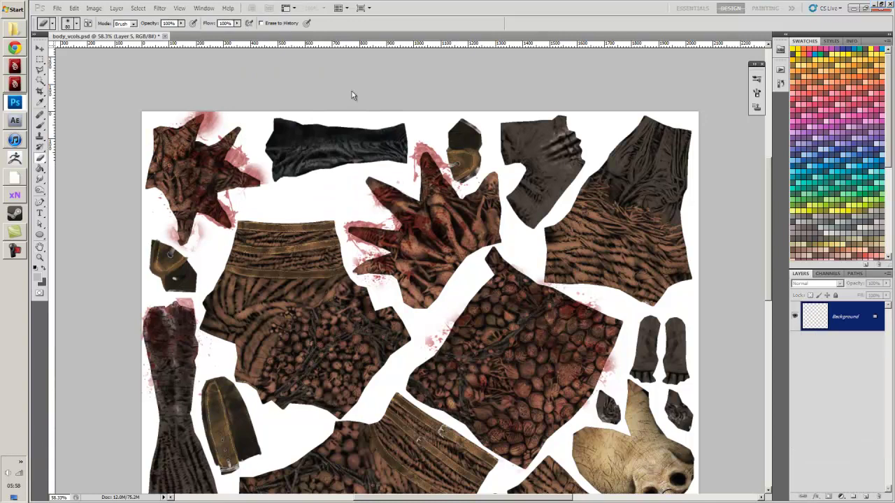
Examine the bloodied fingers, skull and upper body on the Maya model, and return to Photoshop.
click(15, 67)
drag(388, 203, 385, 235)
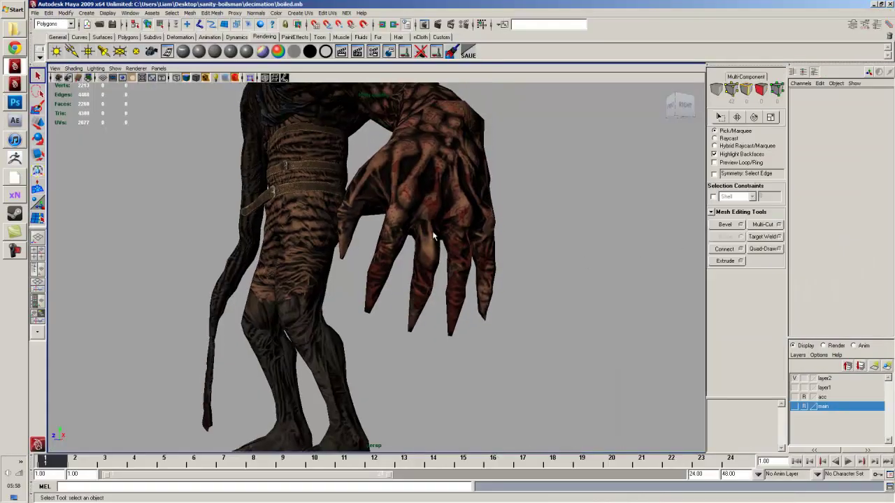
scroll(383, 245, down, 5)
drag(380, 266, 463, 258)
drag(391, 179, 451, 269)
scroll(441, 223, up, 4)
drag(450, 255, 449, 268)
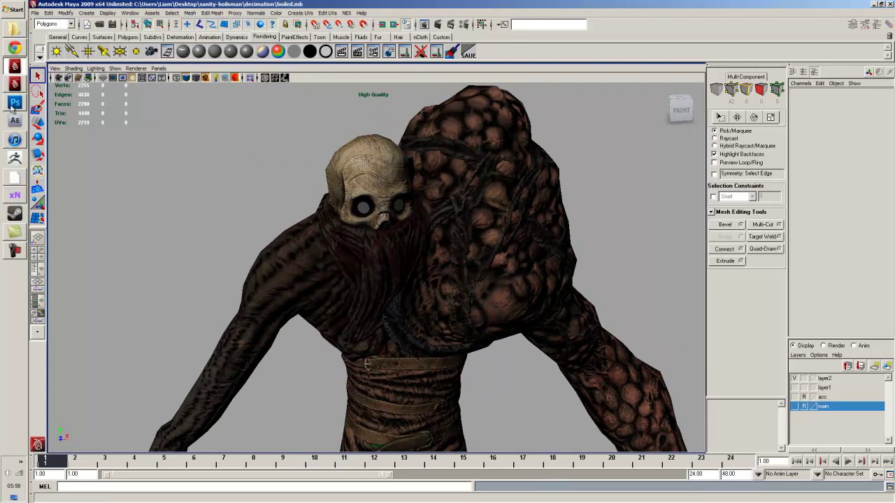
click(15, 102)
On Layer 4, clone sampled blood around both of the skull's eye sockets with a reduced Clone Stamp brush.
scroll(306, 293, up, 5)
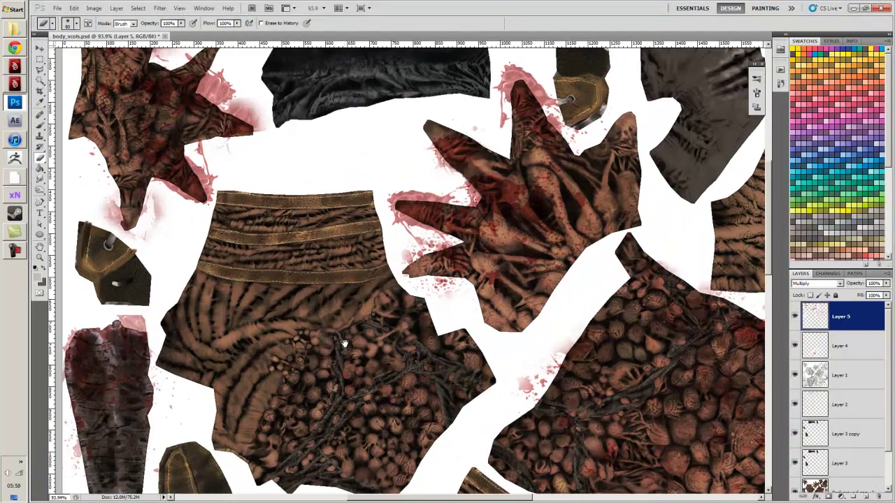
drag(343, 344, 348, 239)
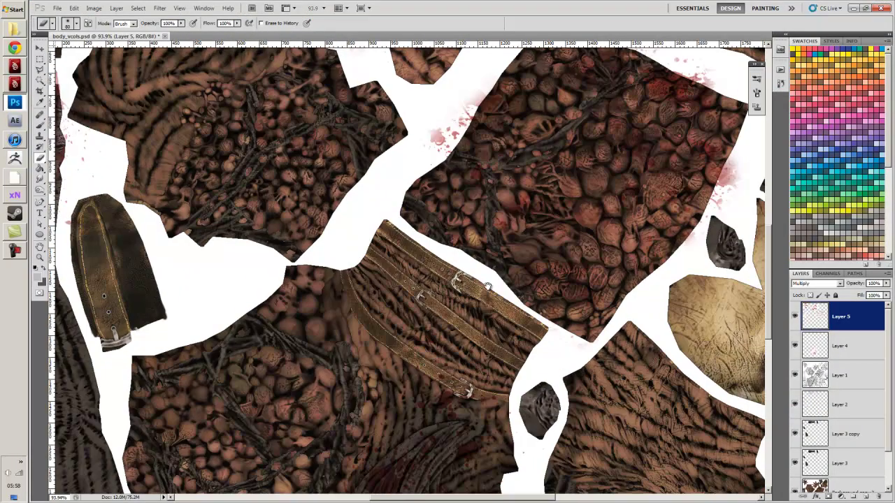
drag(488, 286, 447, 135)
click(825, 349)
mouse_move(585, 308)
mouse_down()
mouse_move(390, 324)
mouse_move(346, 318)
mouse_up()
key(s)
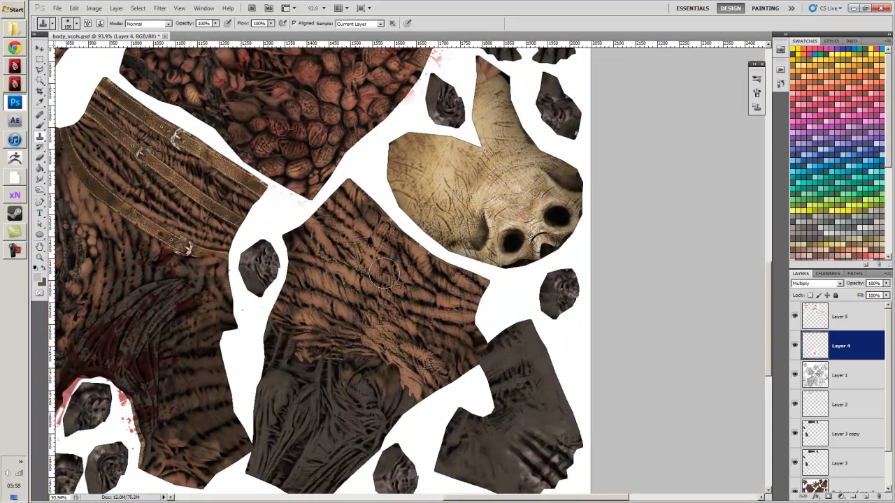
key(bracketleft)
key(bracketleft)
mouse_move(512, 232)
mouse_down()
mouse_move(510, 248)
mouse_move(516, 231)
mouse_move(491, 257)
mouse_move(504, 239)
mouse_up()
alt+click(153, 309)
key(bracketleft)
drag(555, 211, 556, 214)
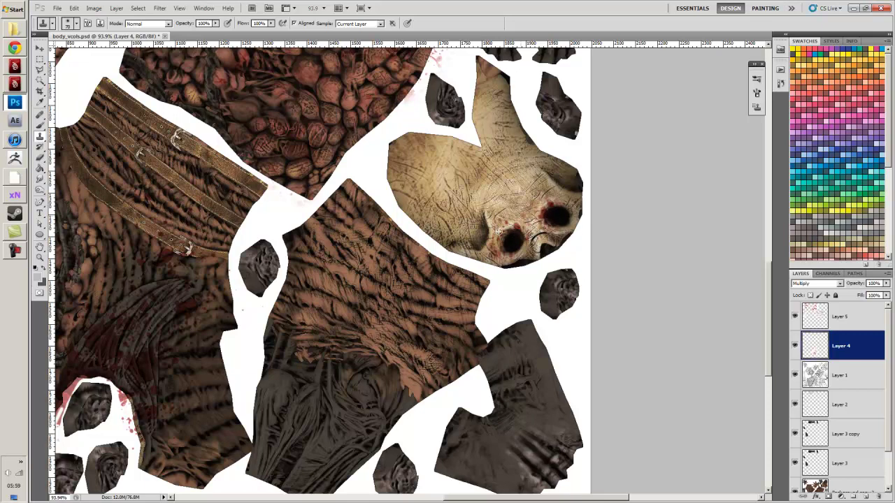
Clone a last touch of blood beside the lower eye socket and save the texture as a JPEG, overwriting body_vcols.
drag(509, 239, 512, 242)
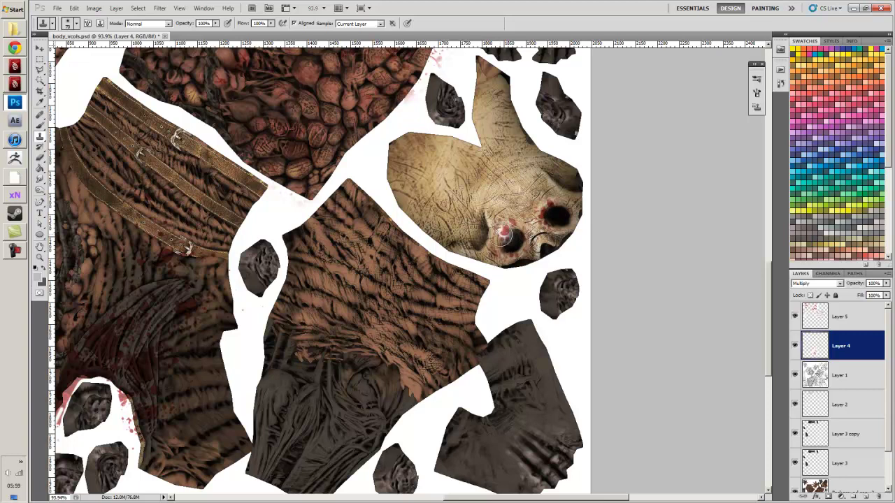
key(ctrl+shift+s)
click(441, 289)
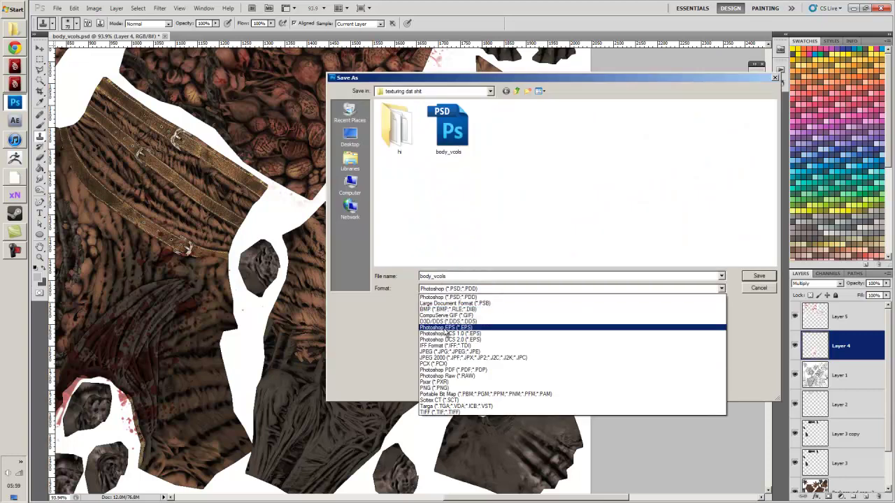
click(453, 352)
double_click(686, 140)
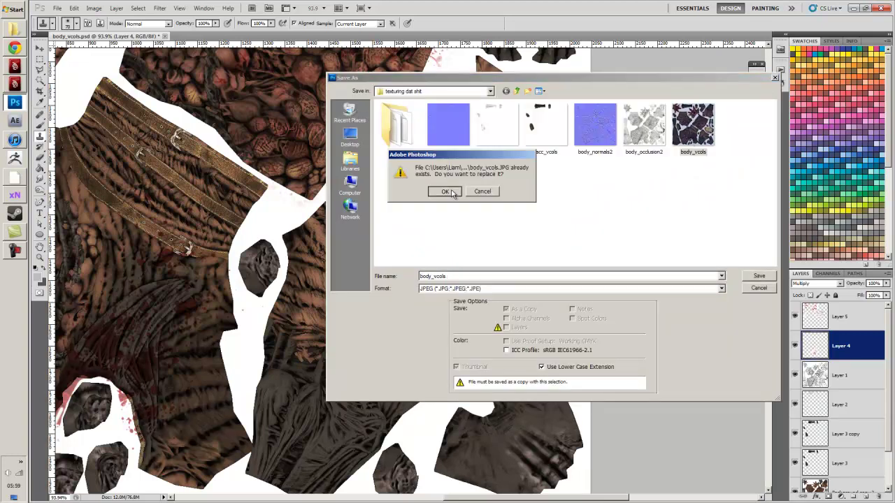
click(444, 191)
click(371, 87)
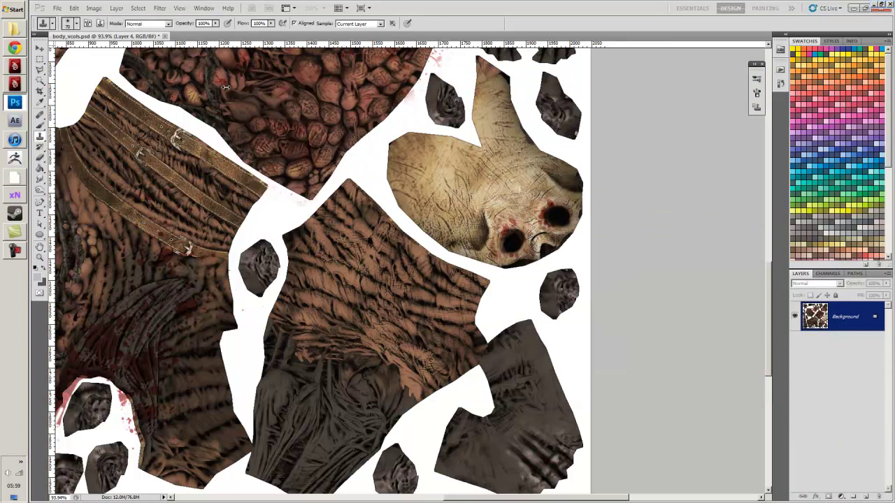
Inspect the skull's bloodied eye sockets on the Maya model, and return to Photoshop.
click(20, 68)
drag(440, 231, 408, 220)
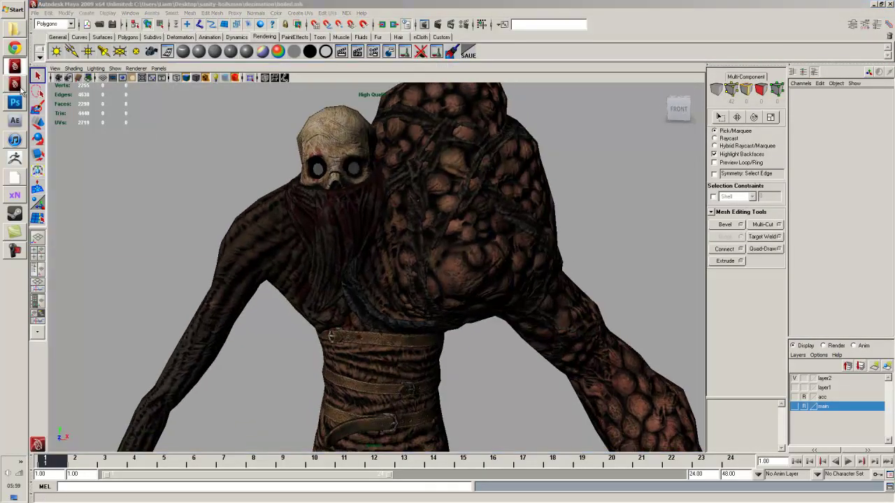
click(15, 102)
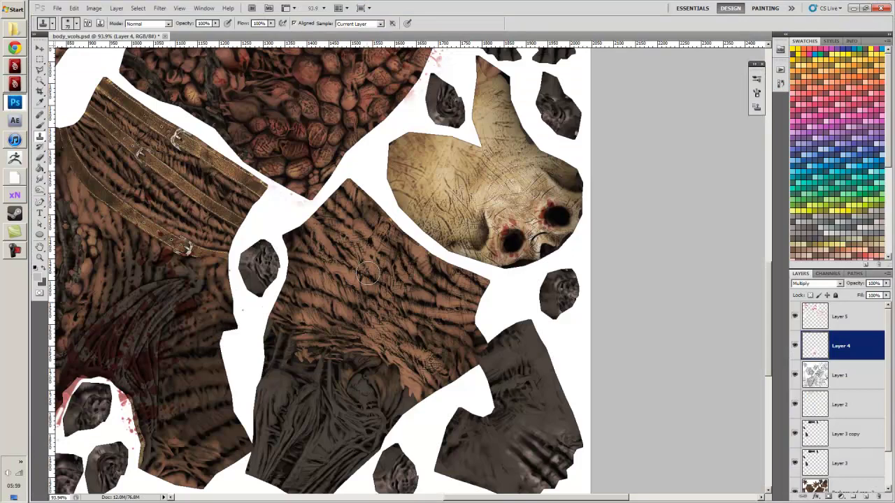
Paint stronger blood around both skull eye sockets on Layer 4 with a small Brush and a red foreground colour.
scroll(365, 275, up, 1)
drag(346, 260, 396, 259)
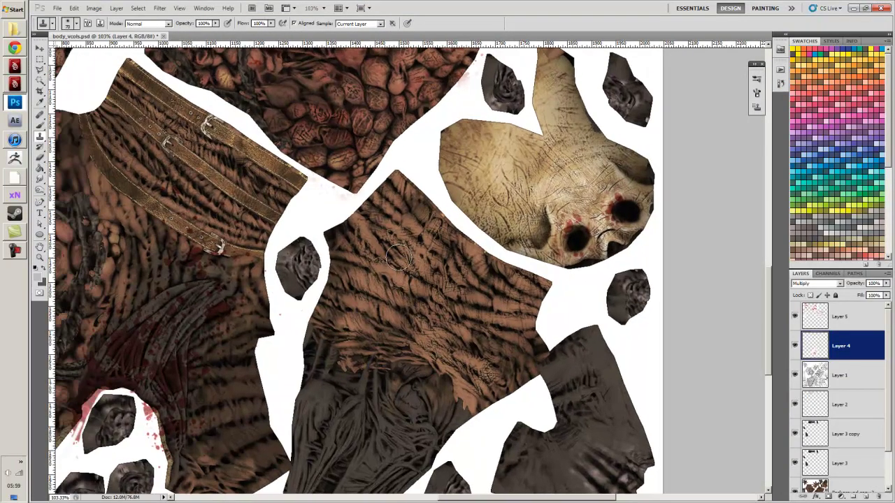
key(bracketleft)
key(bracketleft)
key(bracketleft)
key(bracketleft)
key(bracketleft)
key(bracketleft)
scroll(570, 164, up, 6)
key(b)
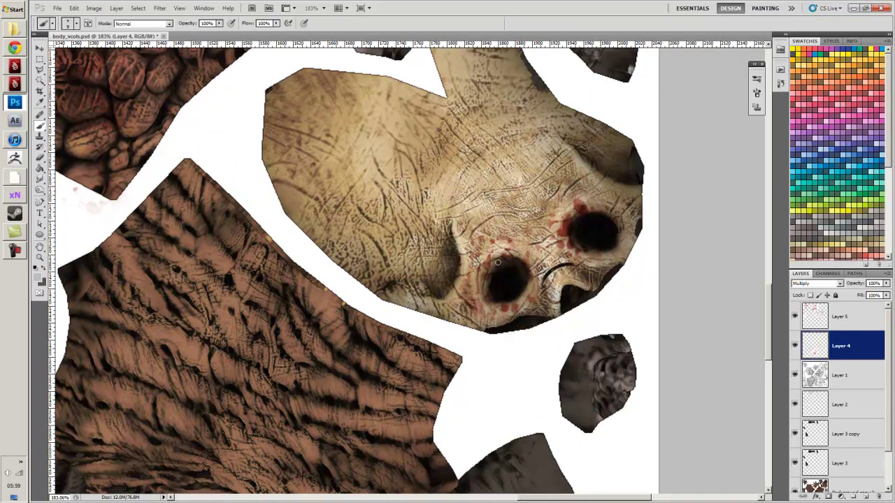
click(39, 277)
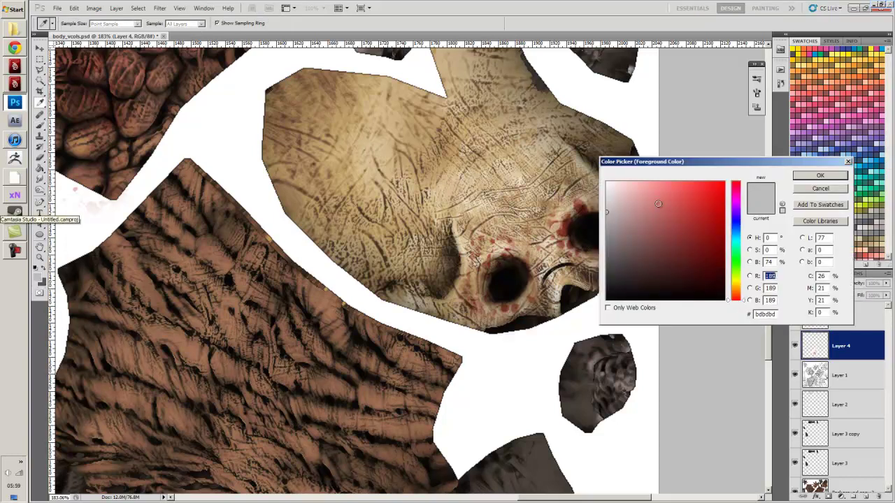
mouse_move(658, 203)
mouse_down()
mouse_move(687, 200)
mouse_move(695, 215)
mouse_up()
click(814, 176)
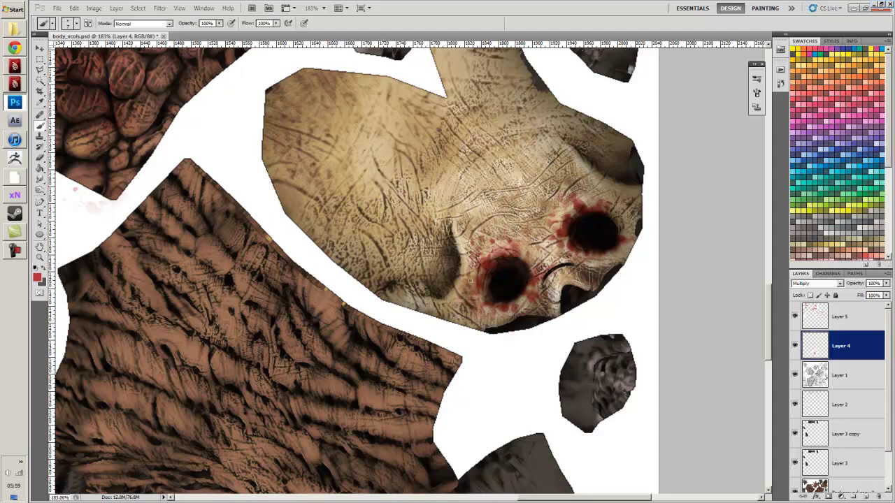
mouse_move(535, 270)
mouse_down()
mouse_move(556, 243)
mouse_move(534, 259)
mouse_up()
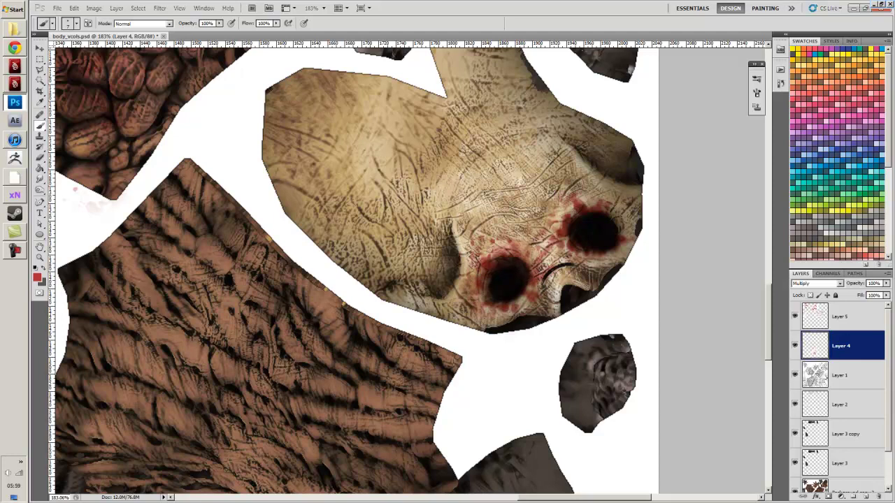
Erase some of the painted red around the skull's eye sockets on Layer 4 with a reduced Eraser brush.
scroll(638, 351, down, 3)
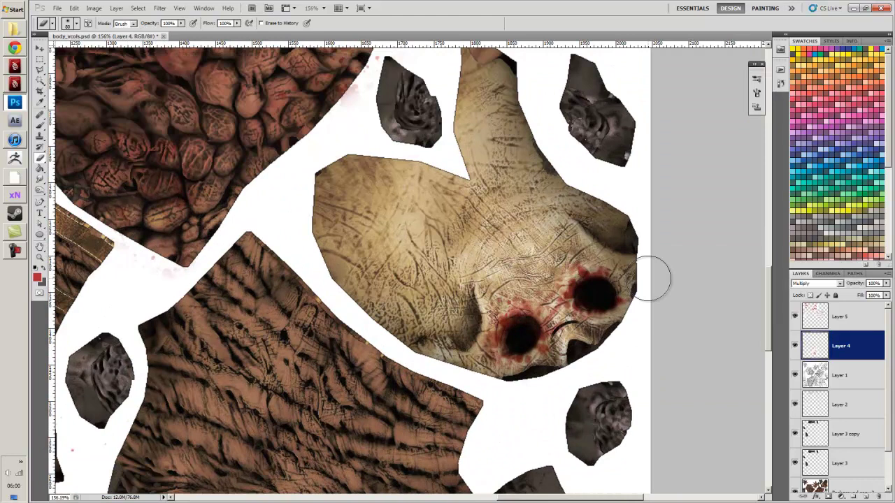
key(bracketleft)
key(bracketleft)
key(bracketleft)
key(bracketleft)
key(bracketleft)
key(bracketleft)
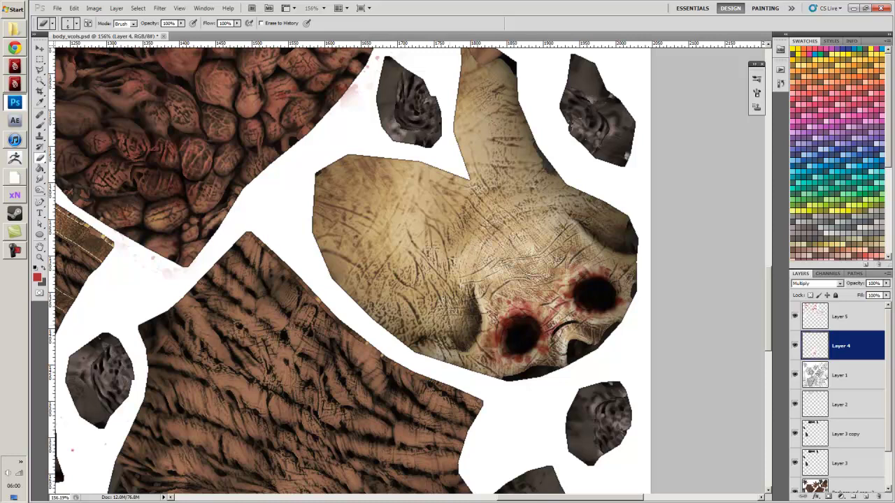
Save the texture with the repainted eye sockets as a maximum-quality JPEG, replacing the existing body_vcols file.
scroll(530, 239, down, 4)
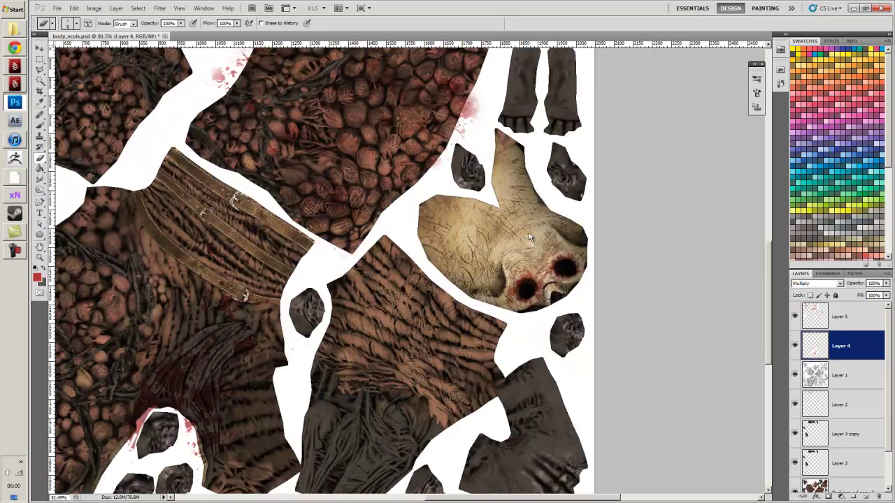
key(ctrl+shift+s)
click(453, 288)
click(453, 351)
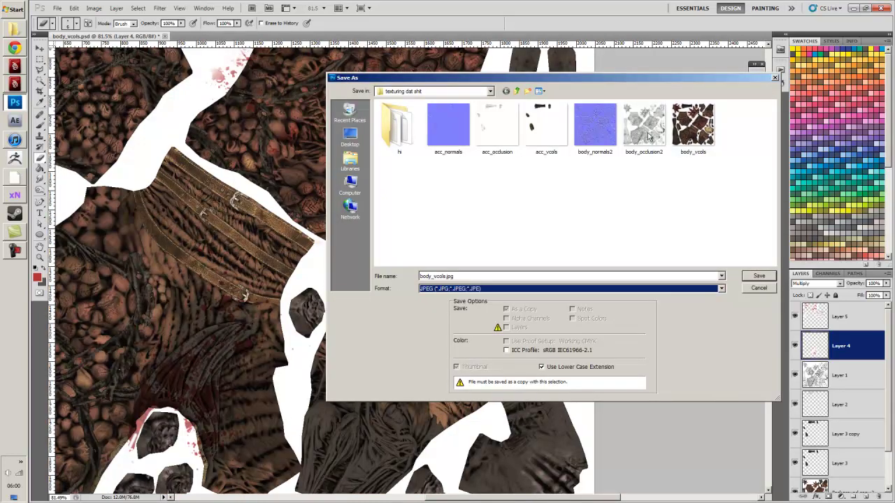
double_click(683, 130)
click(445, 193)
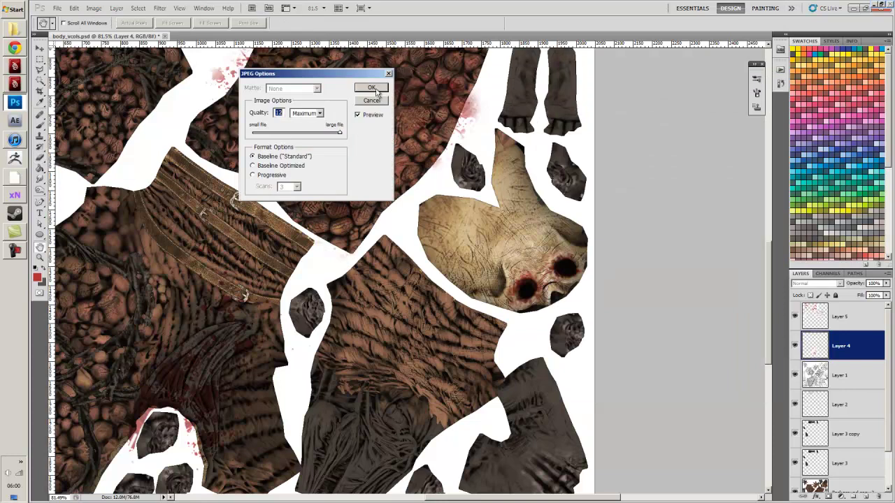
click(372, 88)
Switch to Maya and examine the reddened eye sockets and upper body of the model up close.
key(alt+Tab)
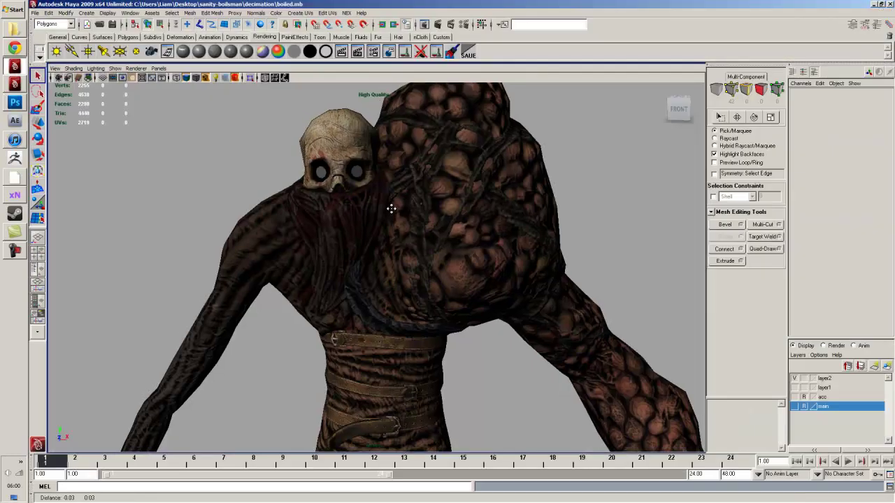
drag(391, 209, 396, 252)
drag(439, 283, 374, 193)
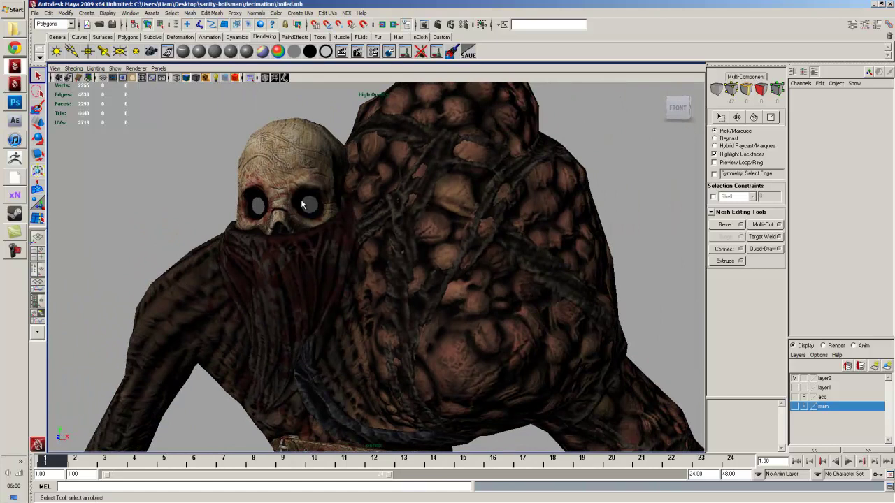
mouse_move(292, 223)
mouse_down()
mouse_move(371, 160)
mouse_move(457, 340)
mouse_move(431, 158)
mouse_move(427, 226)
mouse_move(301, 240)
mouse_move(277, 223)
mouse_up()
Switch to Chrome, search Google Images for "dirt" in a new tab, and close the two blood splatter image tabs.
click(14, 49)
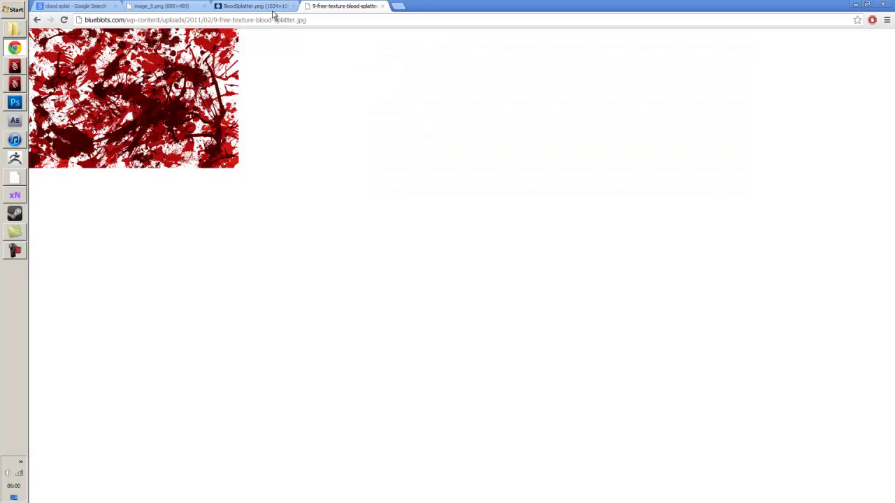
click(398, 6)
text(dir)
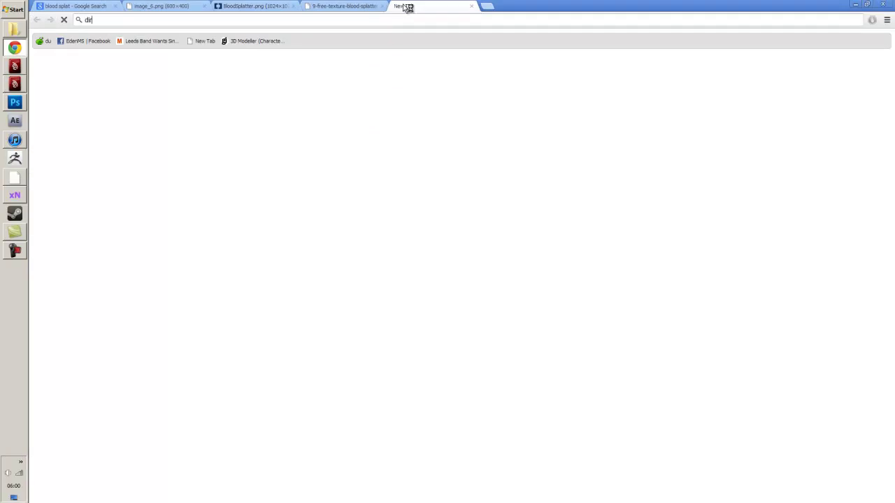
text(t)
key(Return)
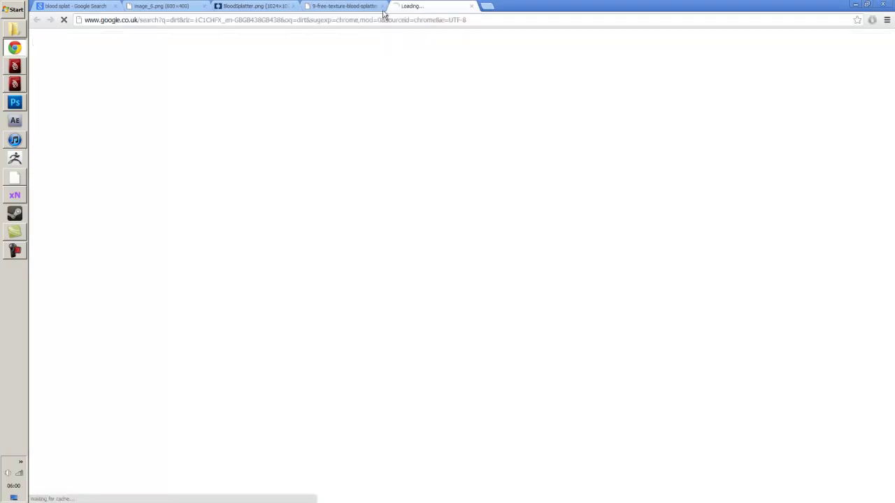
click(383, 6)
click(294, 6)
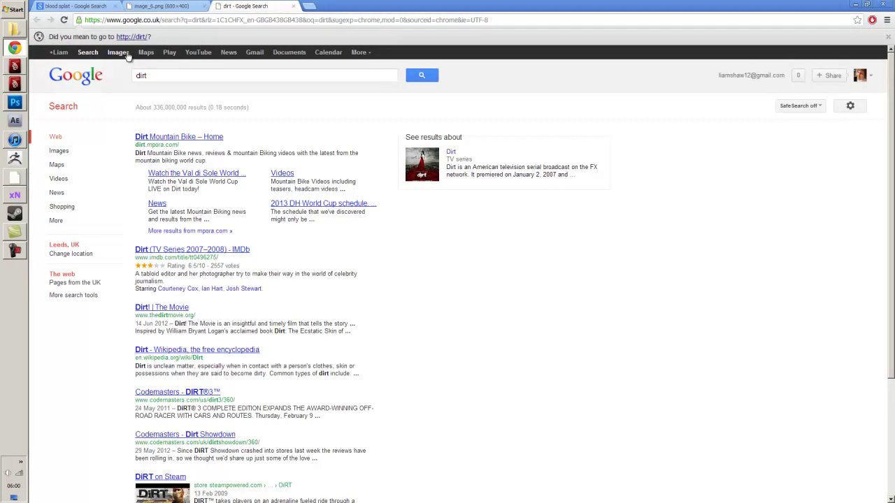
click(124, 52)
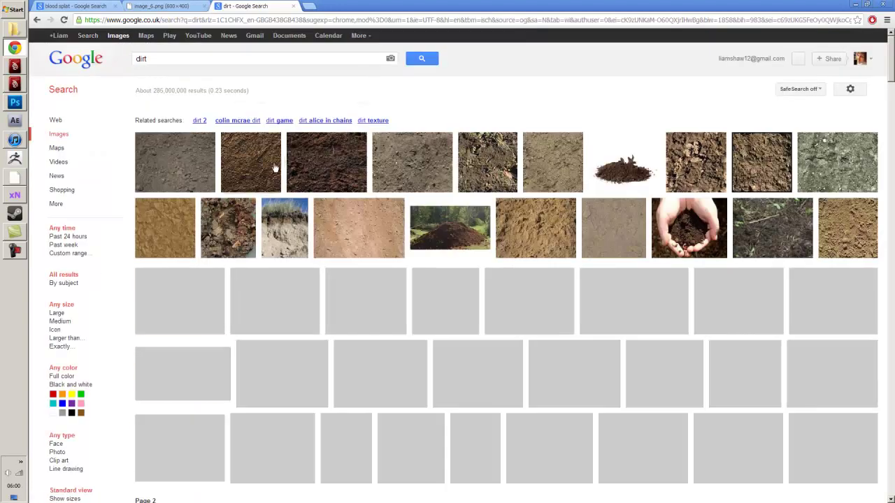
Try to open the full-size feed.fill_dirt_for_sale.jpg image from the dirt results, and close its tab.
mouse_move(259, 168)
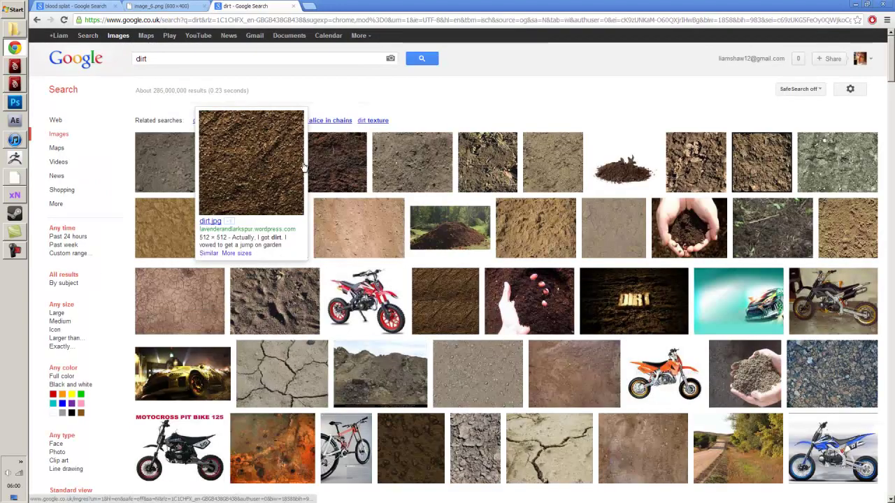
mouse_move(327, 163)
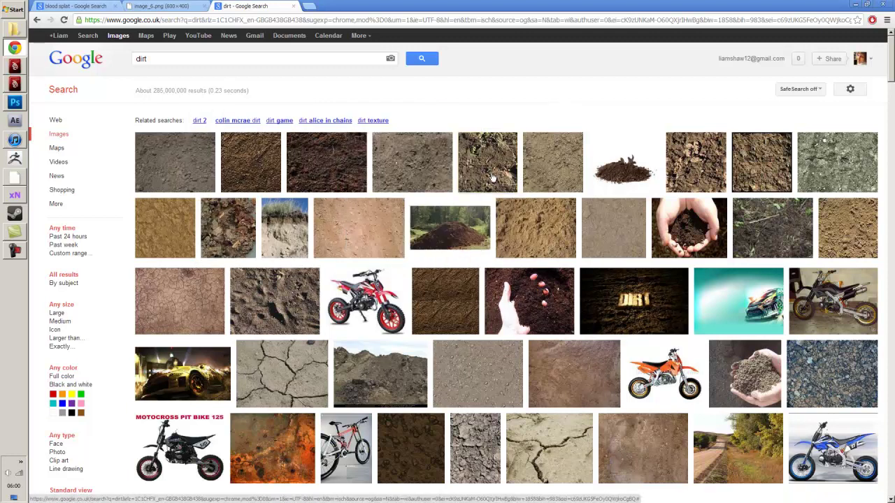
mouse_move(492, 178)
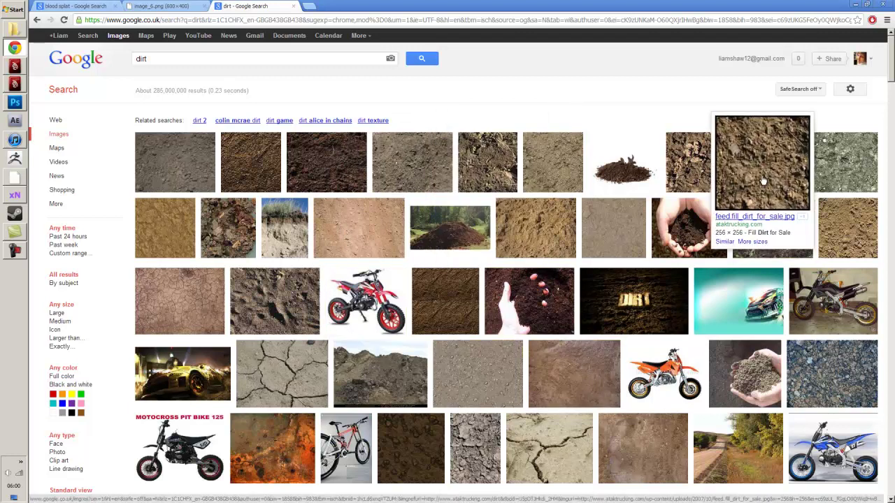
click(727, 157)
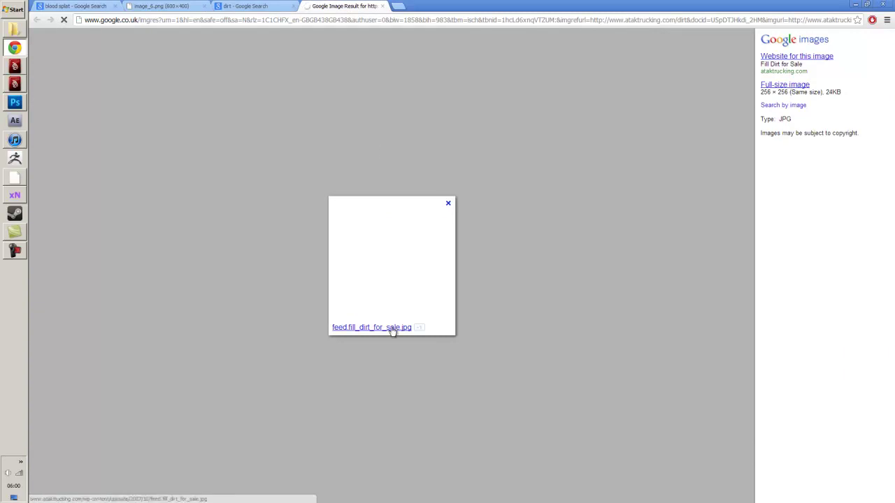
click(250, 6)
mouse_move(689, 144)
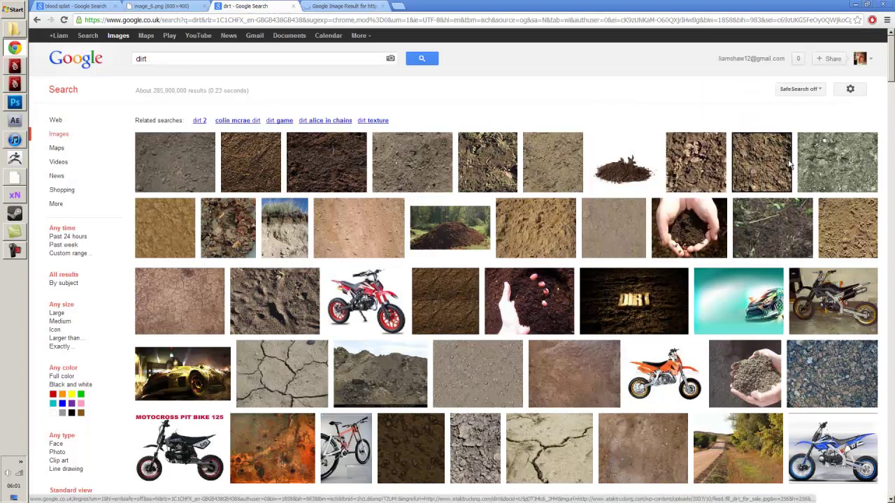
click(390, 6)
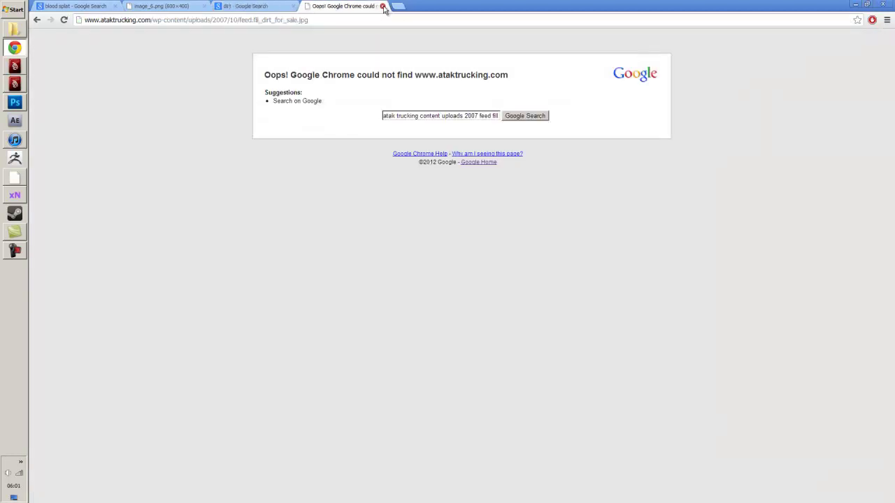
click(384, 6)
Find the wide brown soil photo header-photo-the-dirt.jpg among the dirt results and open its full-size version.
mouse_move(848, 234)
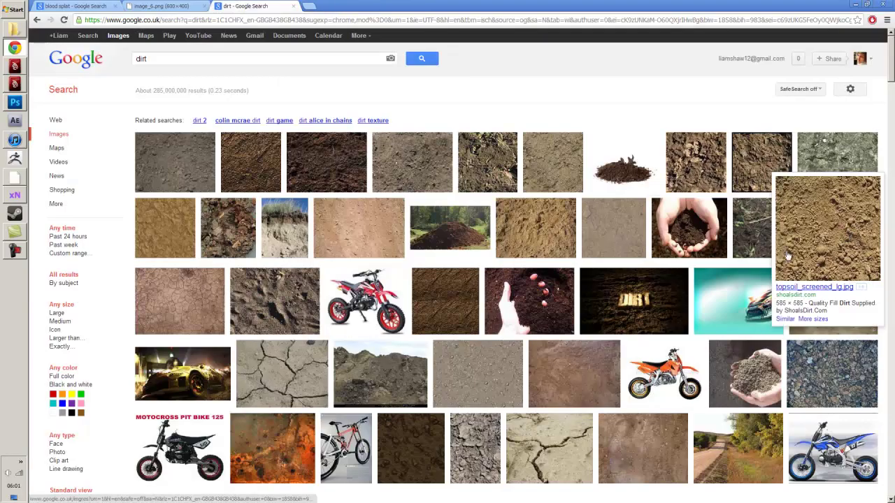
mouse_move(761, 239)
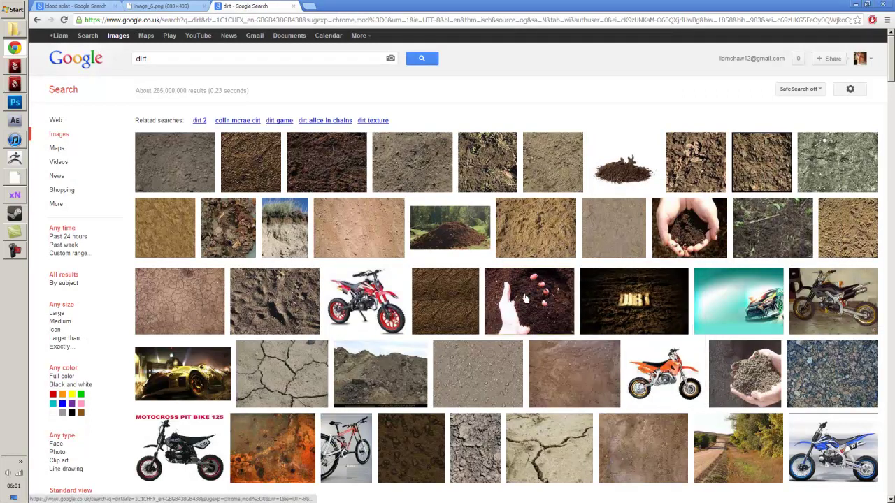
scroll(517, 299, down, 4)
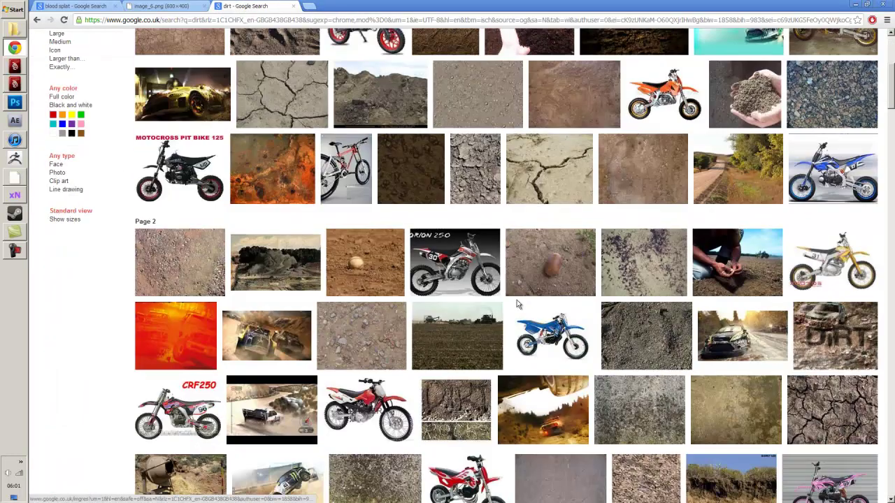
scroll(517, 304, down, 1)
scroll(548, 329, down, 2)
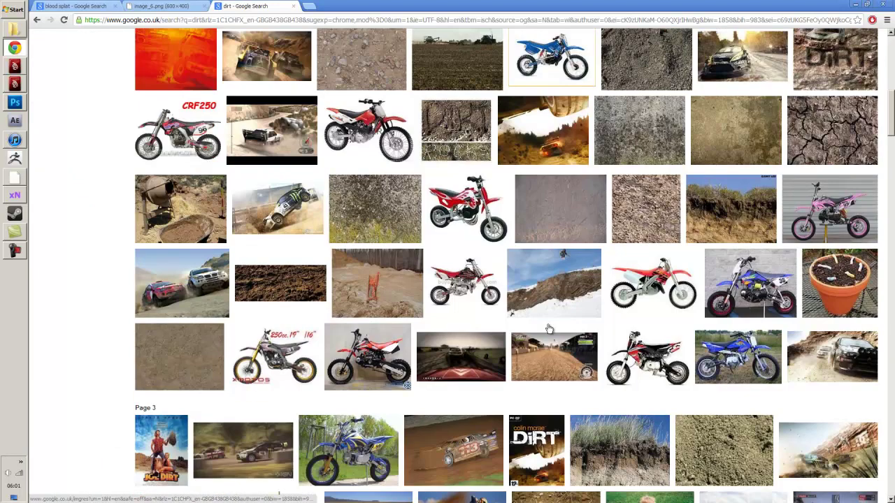
click(295, 292)
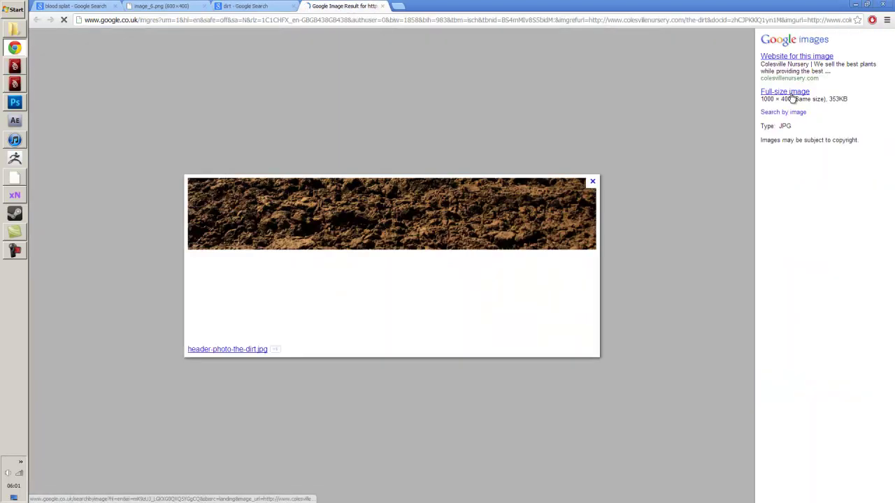
click(787, 92)
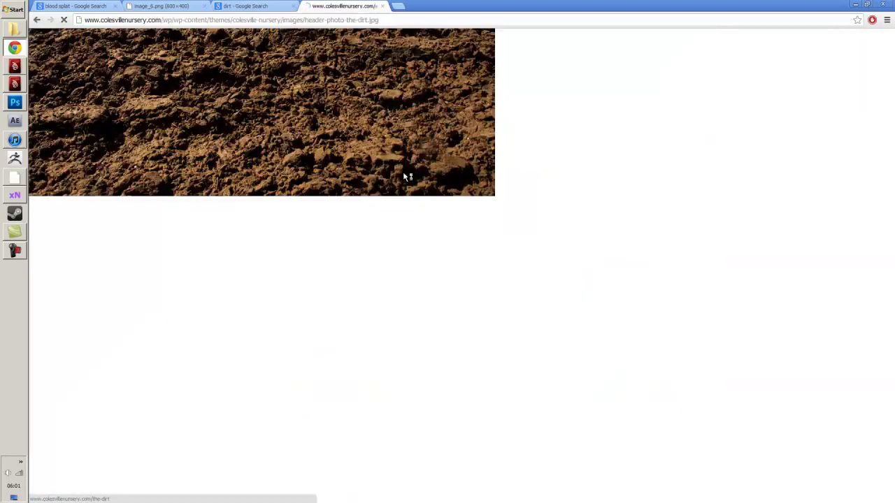
Copy the brown soil photo from the browser, switch to Photoshop, and paste it into body_vcols.psd as the topmost layer.
right_click(259, 145)
click(280, 164)
click(15, 102)
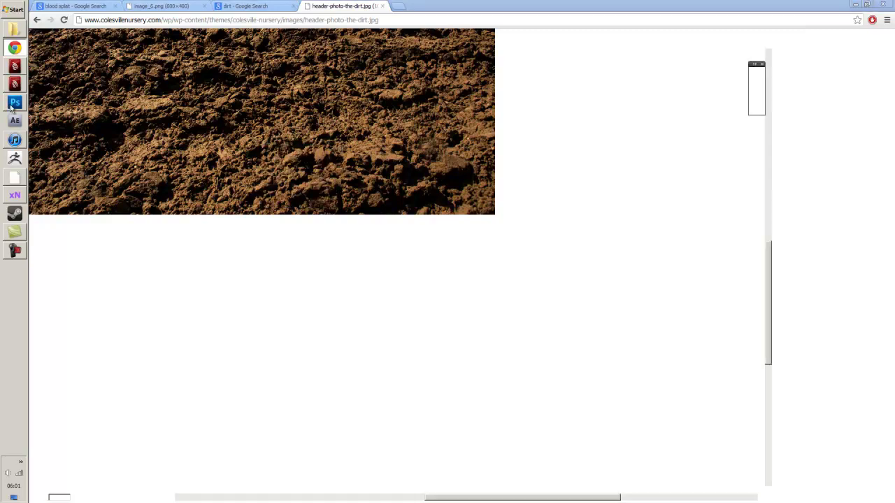
key(ctrl+v)
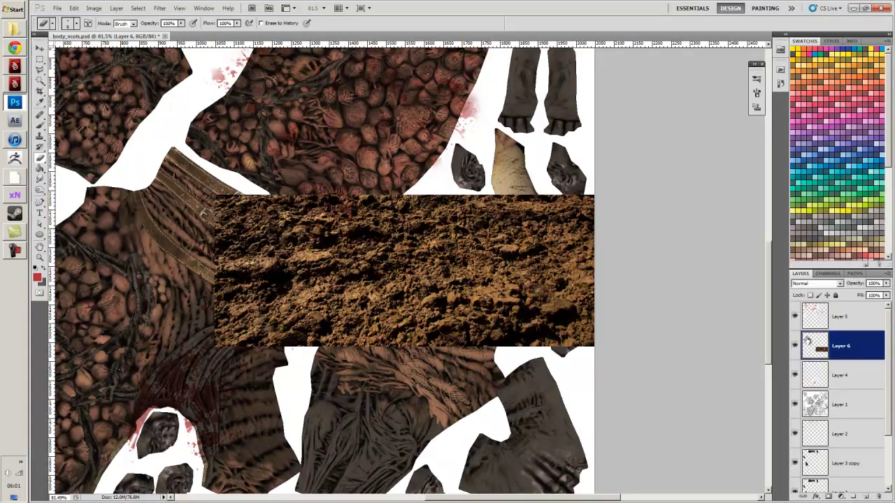
scroll(393, 265, up, 2)
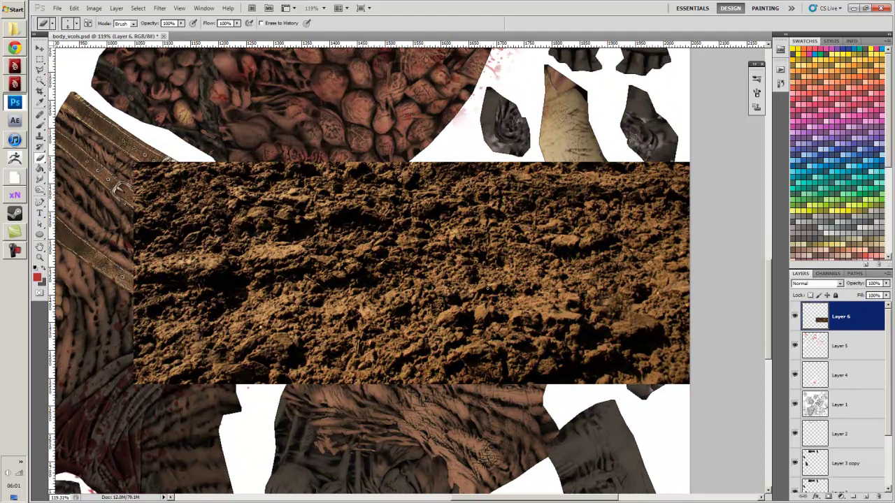
Blend out the soil layer's dark tones with the This Layer Blend If range, leaving only scattered bright dirt specks.
double_click(879, 316)
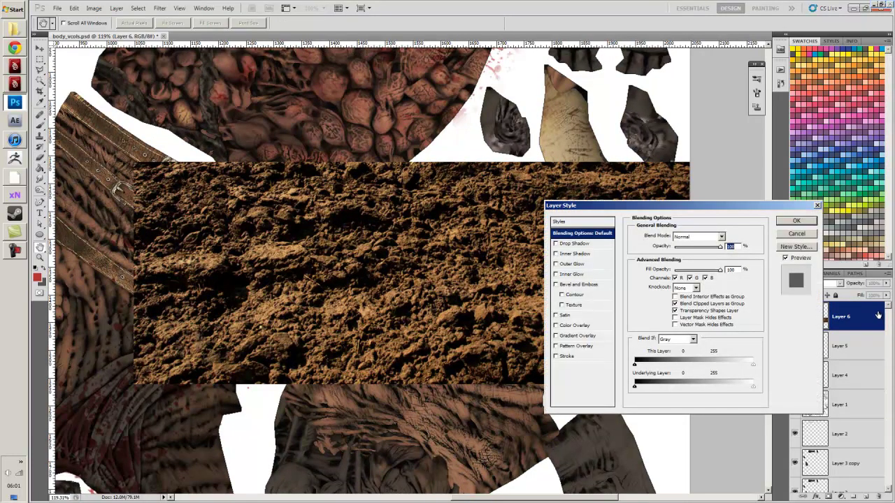
drag(658, 207, 511, 172)
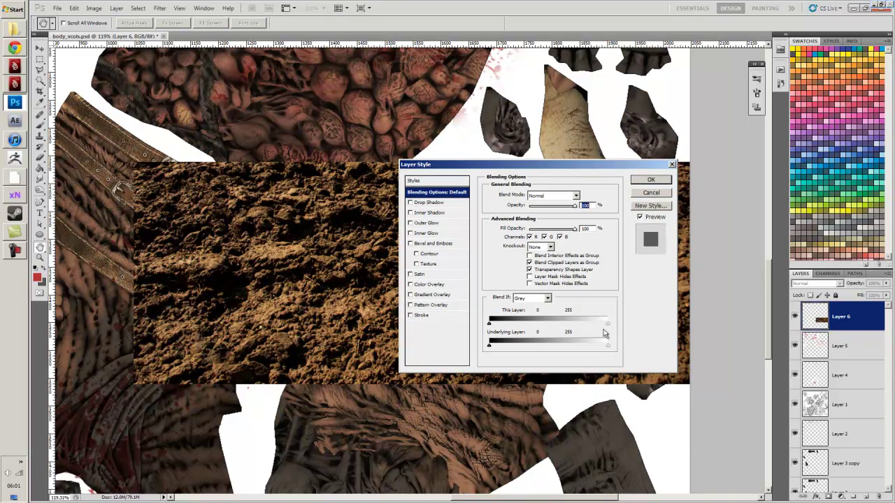
drag(607, 326, 625, 327)
drag(491, 327, 544, 320)
click(651, 179)
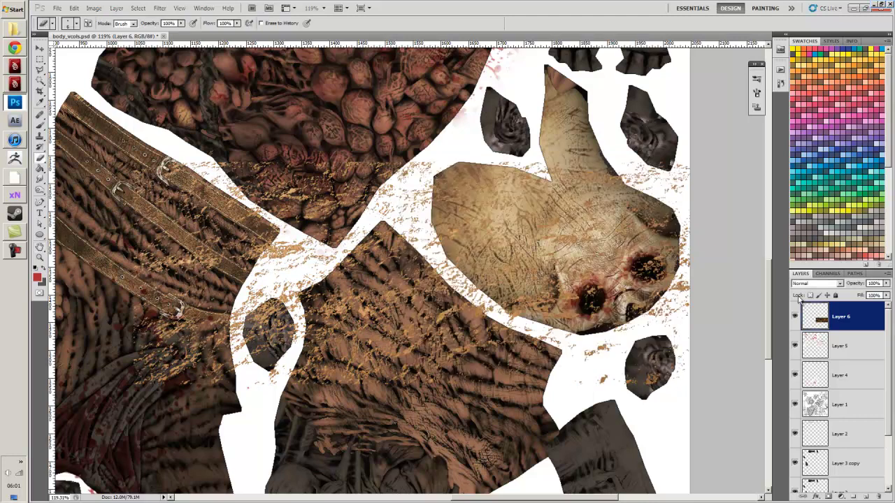
Bake the dirt layer's blending by converting it to a smart object and rasterizing it, and shift it slightly up and left.
right_click(852, 321)
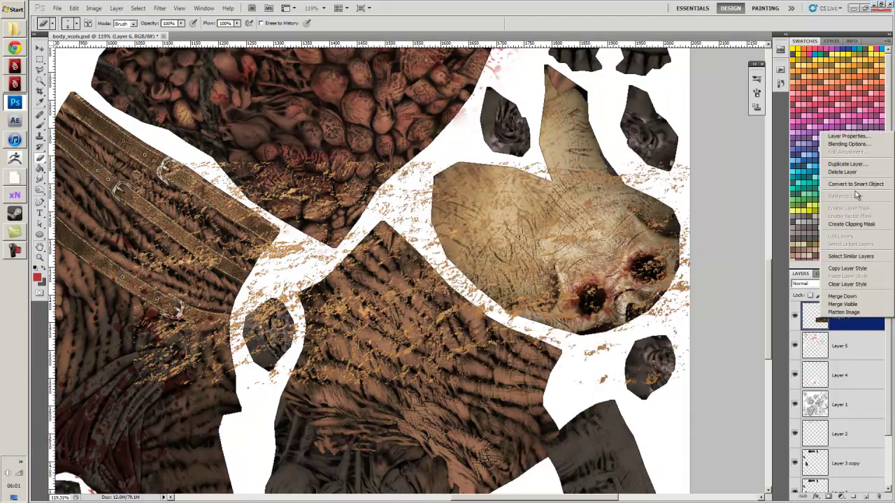
click(857, 185)
right_click(849, 316)
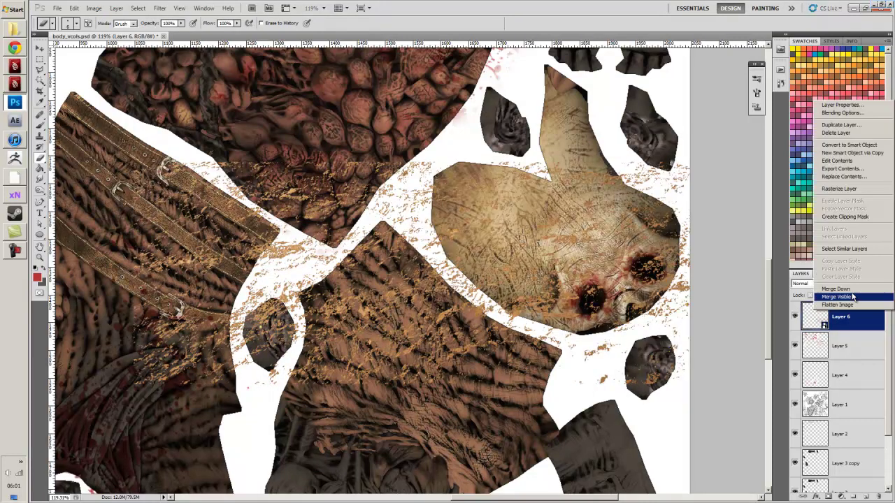
click(842, 190)
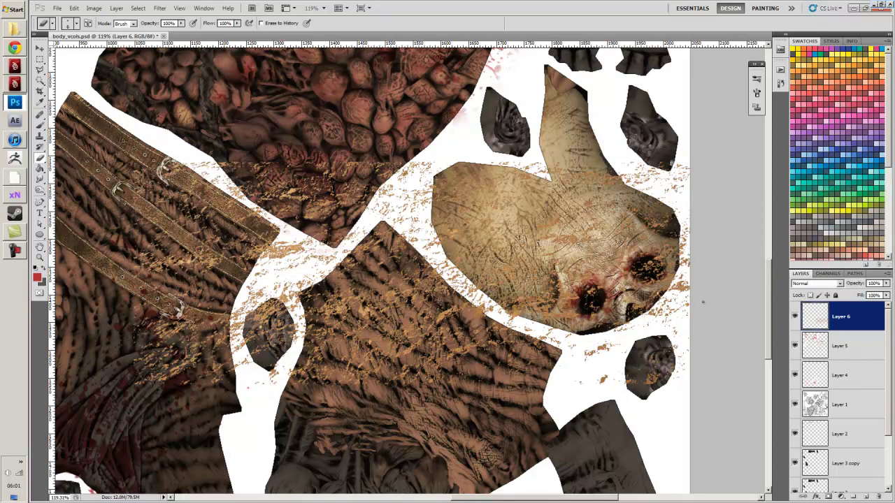
key(v)
mouse_move(391, 228)
mouse_down()
mouse_move(363, 211)
mouse_move(361, 219)
mouse_up()
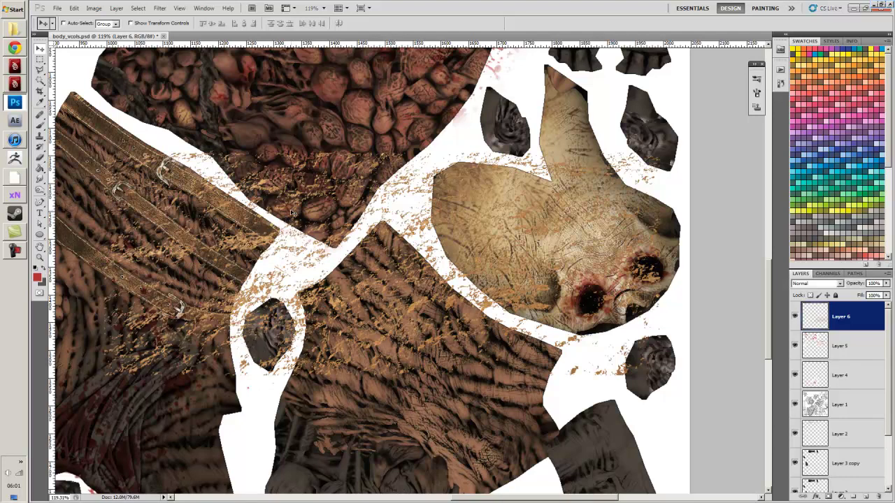
Darken the dirt layer with legacy Brightness/Contrast, using brightness -89 and a slightly raised contrast.
ctrl+click(819, 322)
click(95, 9)
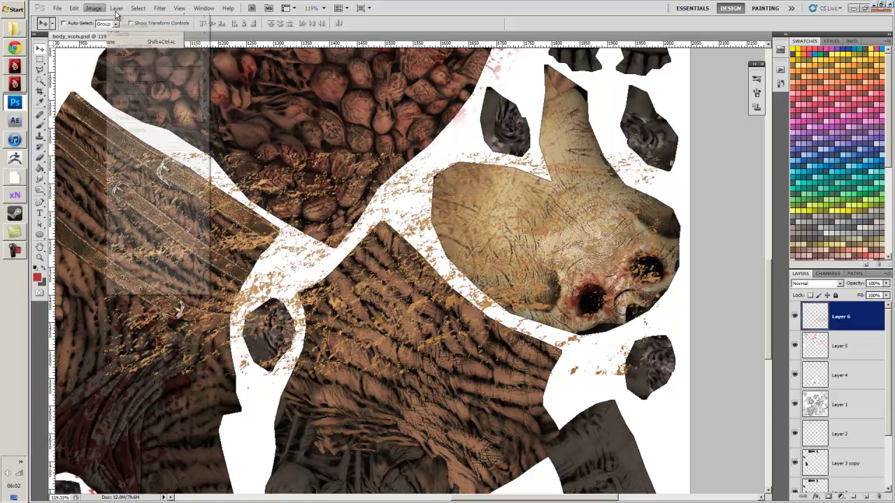
mouse_move(105, 30)
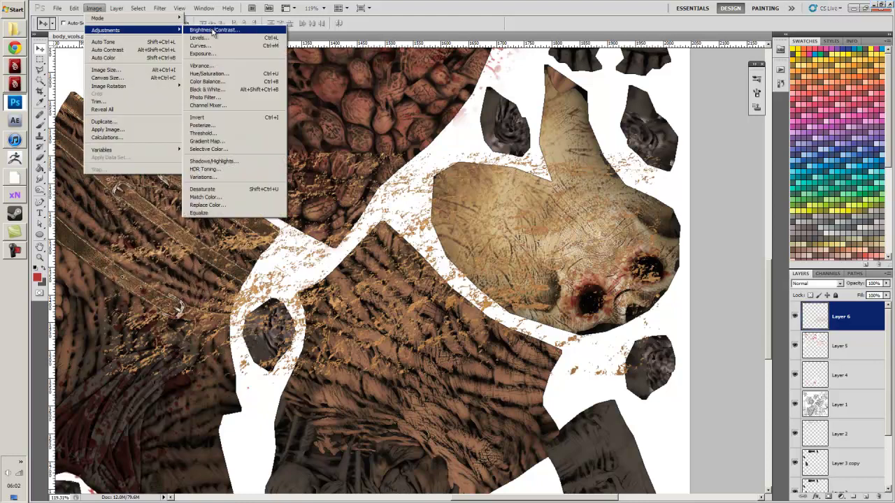
click(212, 30)
drag(660, 223, 608, 221)
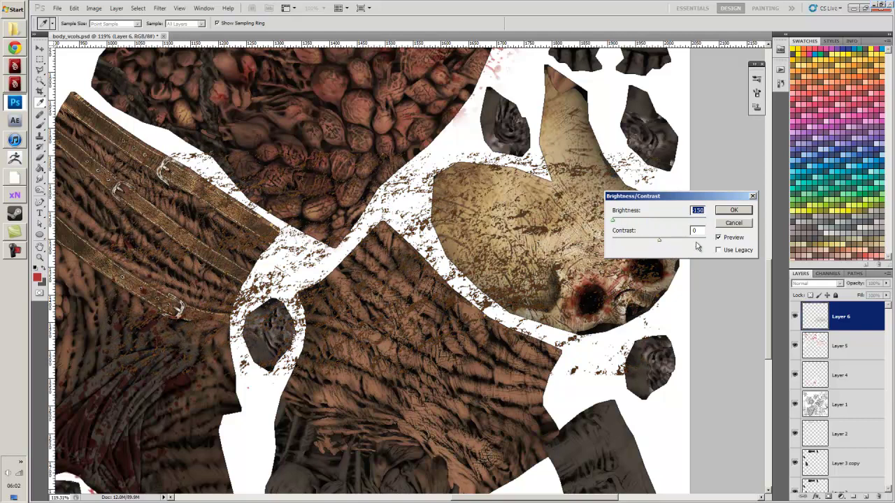
click(718, 250)
drag(659, 222, 615, 222)
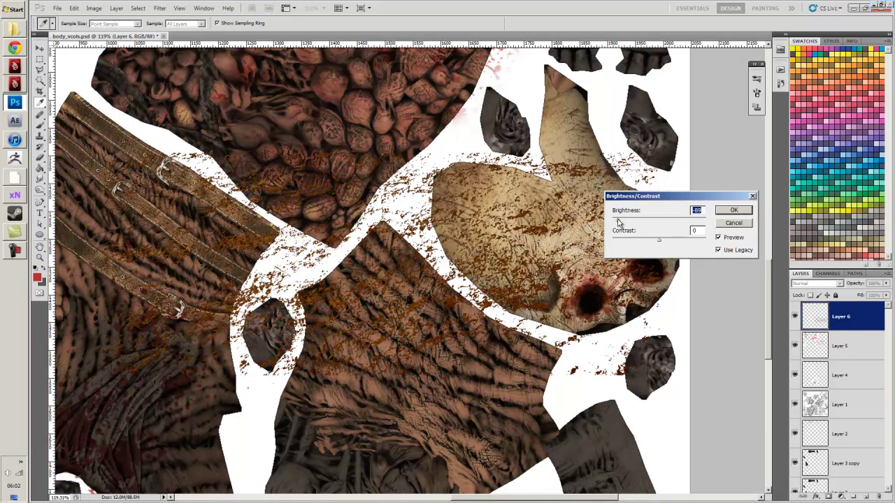
drag(669, 240, 669, 240)
click(730, 211)
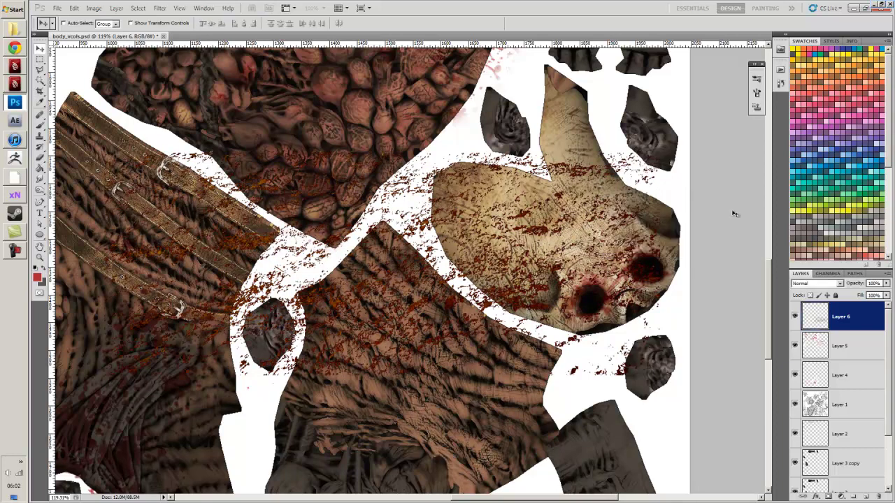
Apply a Motion Blur to the dirt layer at a -30° angle and a distance of 5 pixels.
drag(442, 220, 457, 221)
scroll(457, 223, left, 1)
click(160, 8)
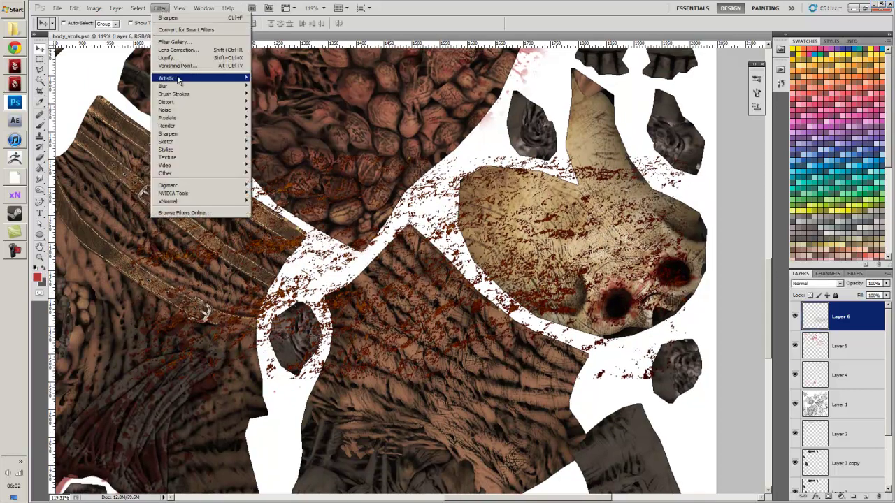
mouse_move(186, 86)
click(271, 133)
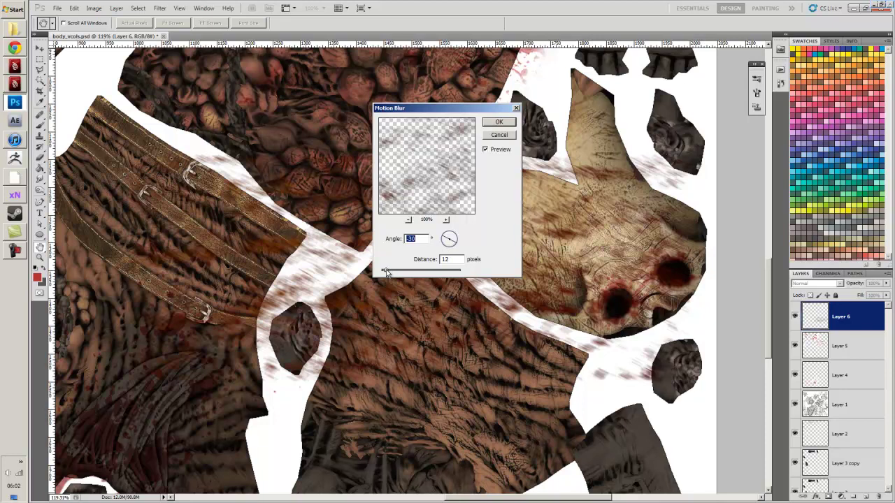
drag(385, 273, 383, 274)
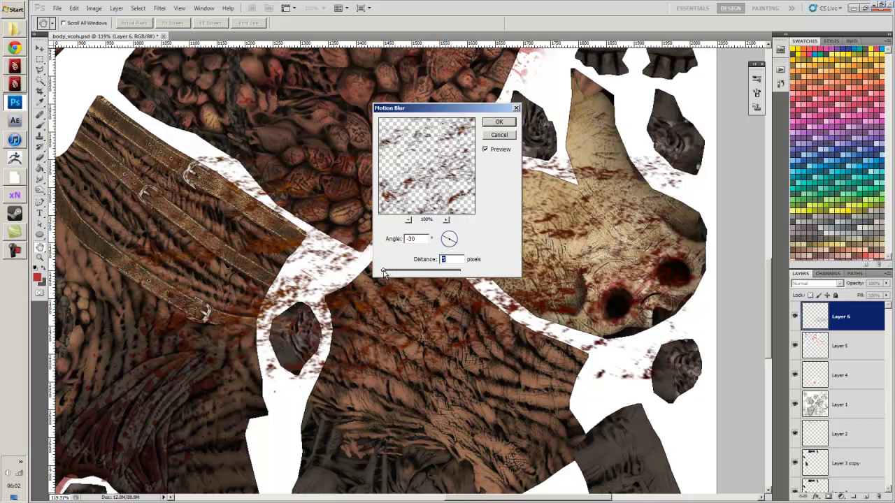
click(499, 123)
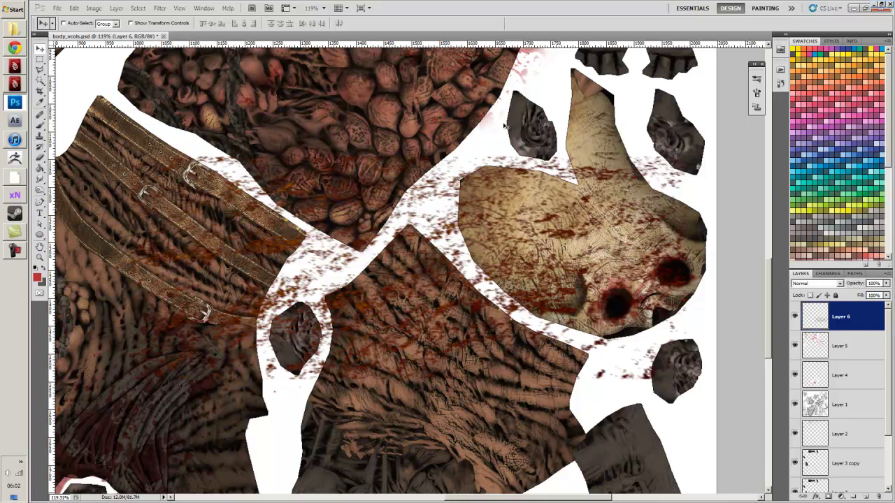
Strengthen the blurred dirt specks by duplicating the dirt layer and merging the copy down, twice in a row.
key(ctrl+j)
key(ctrl+e)
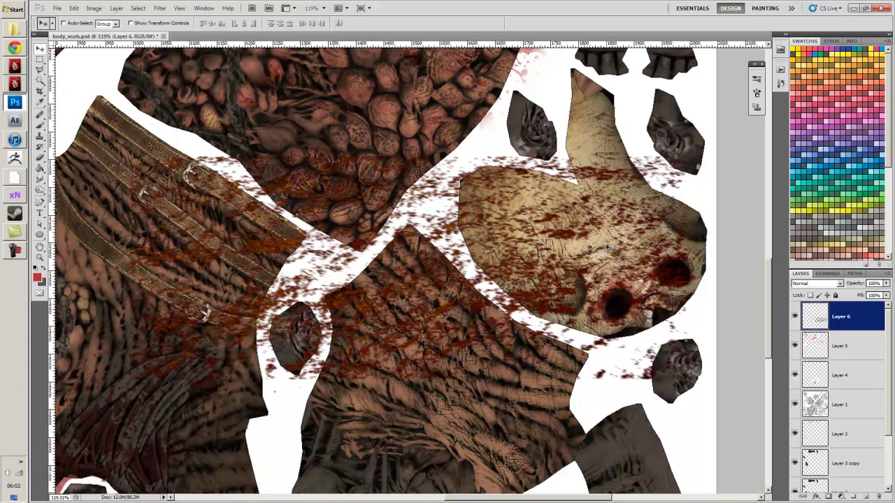
key(ctrl+j)
key(ctrl+e)
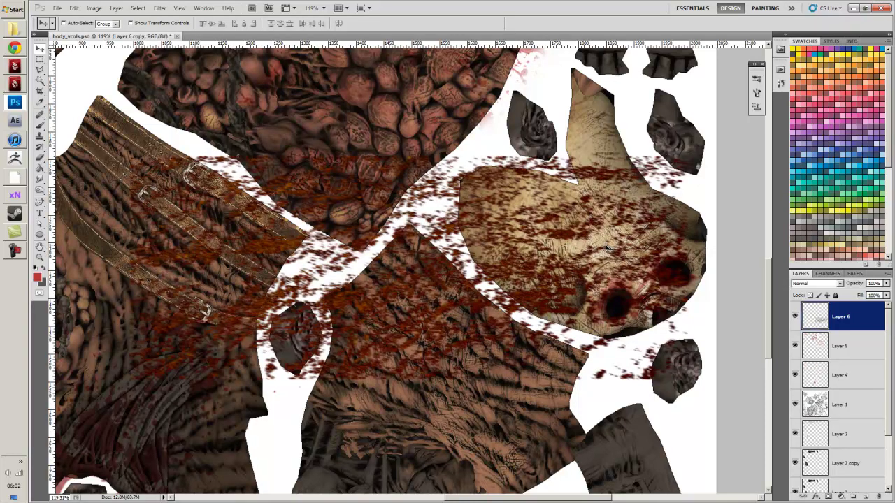
Crisp up the dirt specks on Layer 6 with the Sharpen More filter.
scroll(362, 272, up, 1)
click(160, 7)
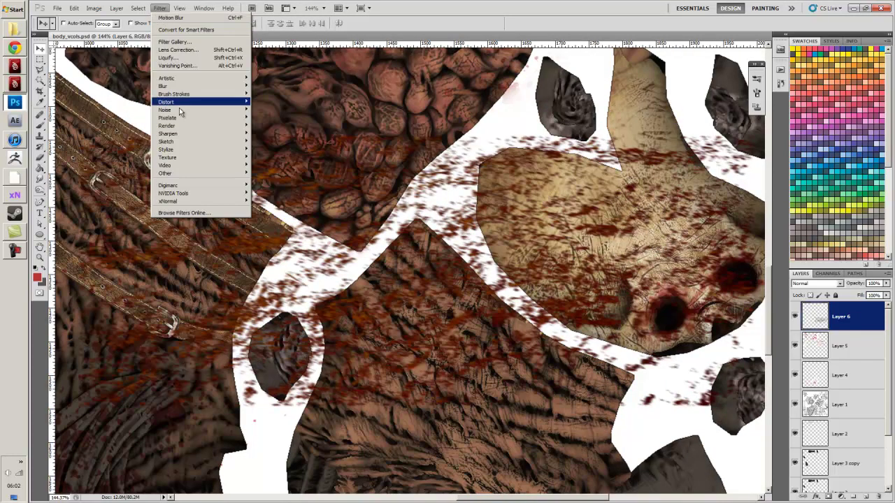
mouse_move(217, 134)
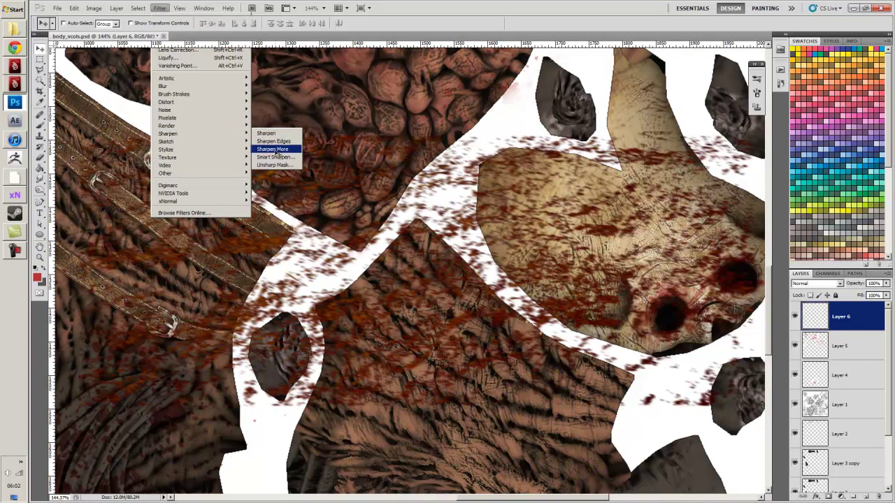
click(275, 150)
scroll(390, 239, down, 2)
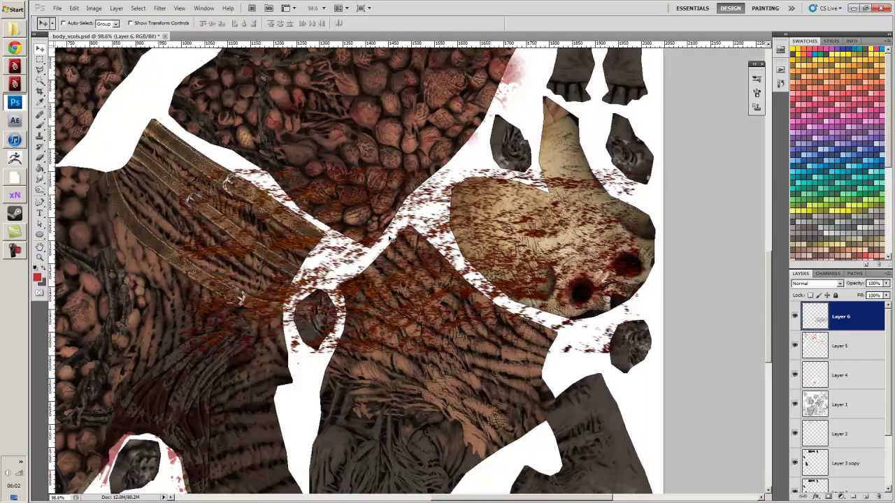
scroll(370, 268, up, 1)
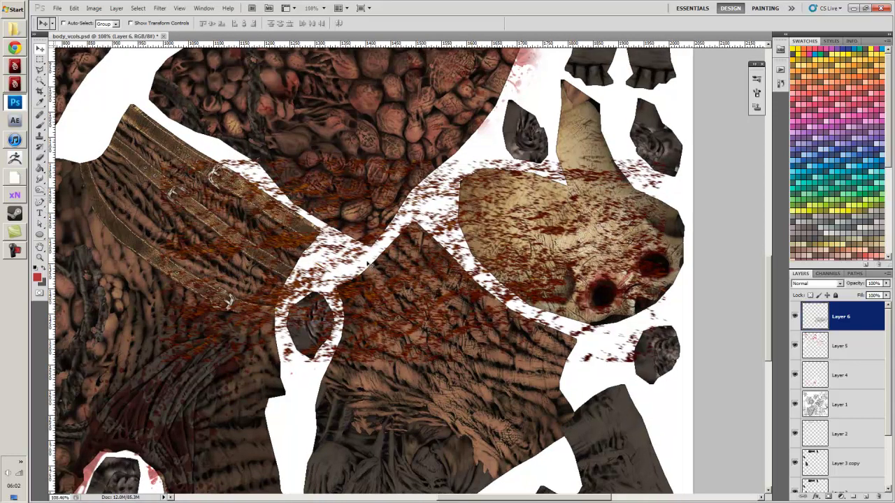
Squeeze the dirt layer horizontally from both sides with Free Transform, keeping its height.
key(ctrl+t)
drag(667, 261, 565, 262)
key(Return)
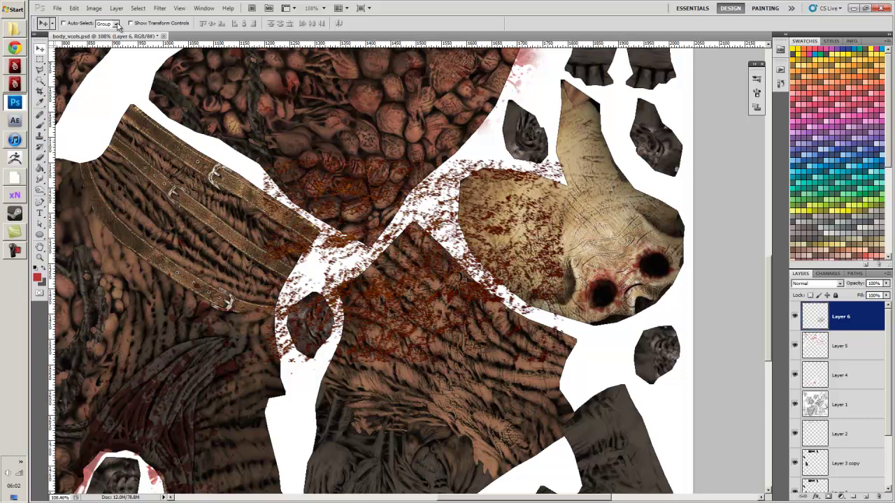
Start a Color Balance adjustment on the dirt layer and set the midtones' Cyan-Red level to -42.
key(ctrl+b)
drag(439, 130, 493, 113)
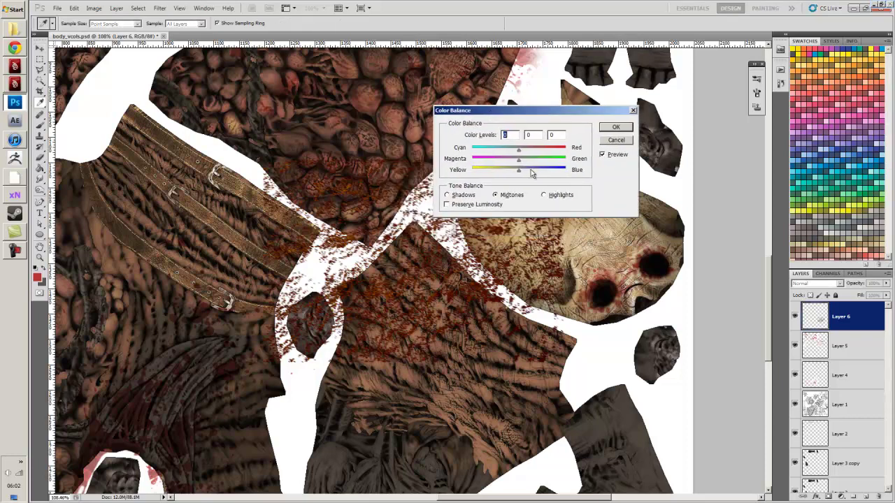
drag(521, 176, 499, 152)
click(545, 196)
click(512, 195)
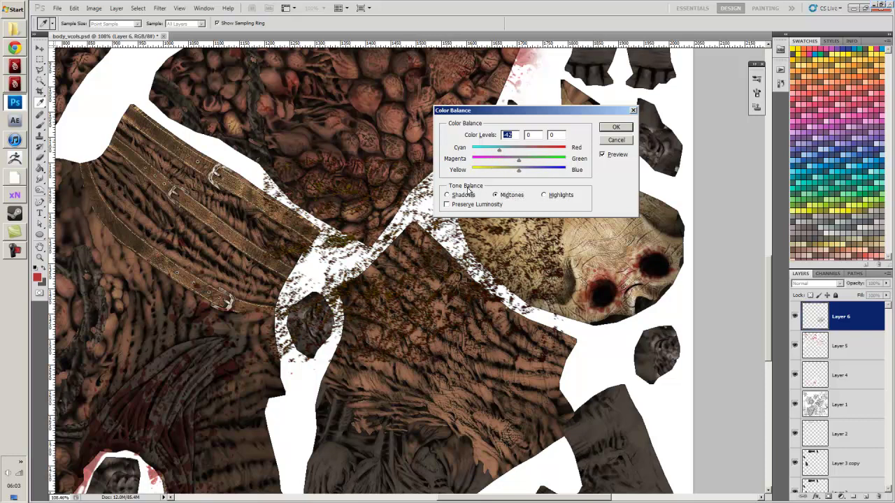
Set the shadows' color levels to -14, -15 and -7, shift the midtones slightly toward yellow, and apply the Color Balance.
click(464, 197)
drag(510, 153, 509, 153)
mouse_move(513, 152)
mouse_down()
mouse_move(523, 163)
mouse_move(513, 161)
mouse_up()
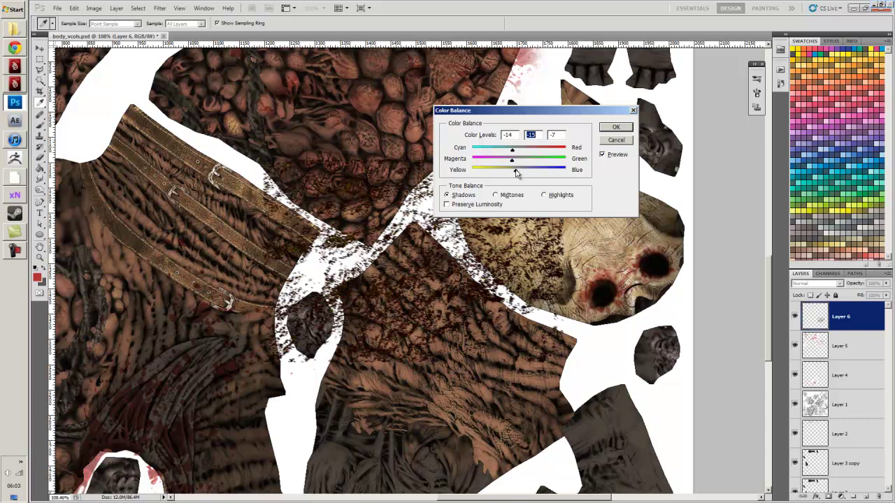
click(508, 195)
drag(520, 176, 514, 175)
click(616, 128)
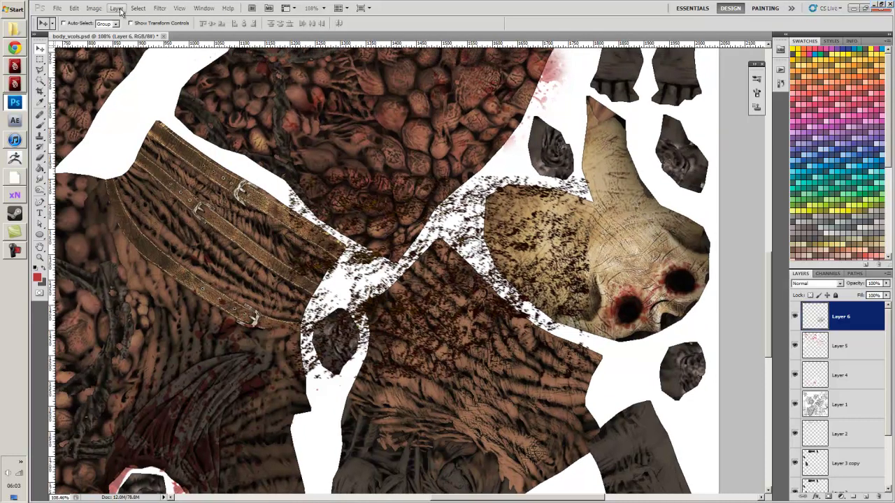
Adjust the dirt layer with Hue/Saturation, setting the hue to +5 and reducing the saturation slightly.
click(94, 9)
mouse_move(105, 30)
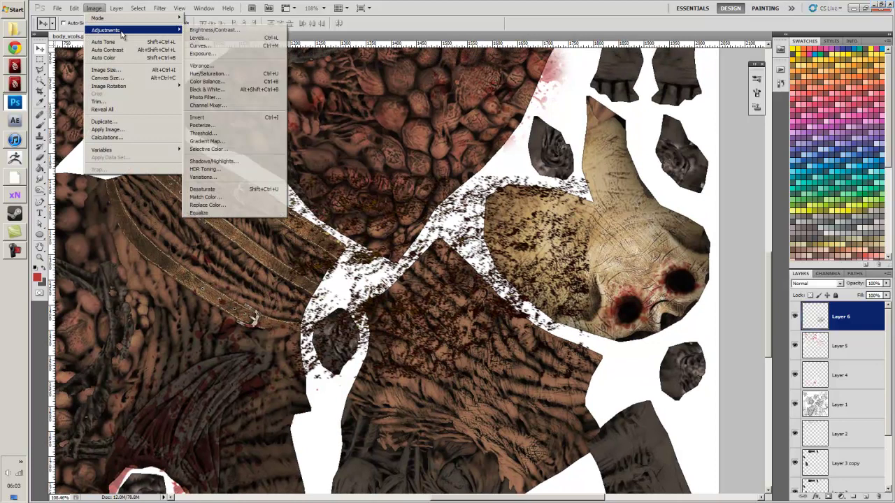
click(231, 71)
drag(697, 238, 696, 211)
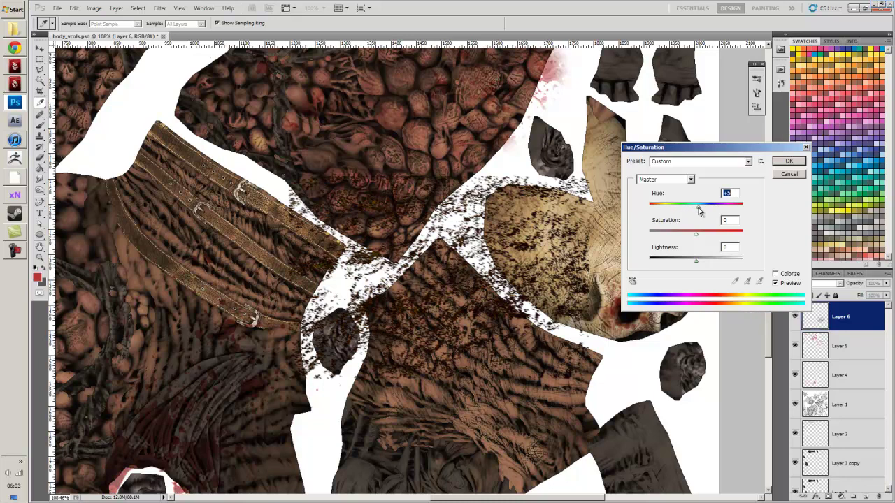
drag(698, 238, 695, 239)
click(788, 161)
Move the dirt specks over the dark grey foot piece in the texture's lower-right corner.
key(v)
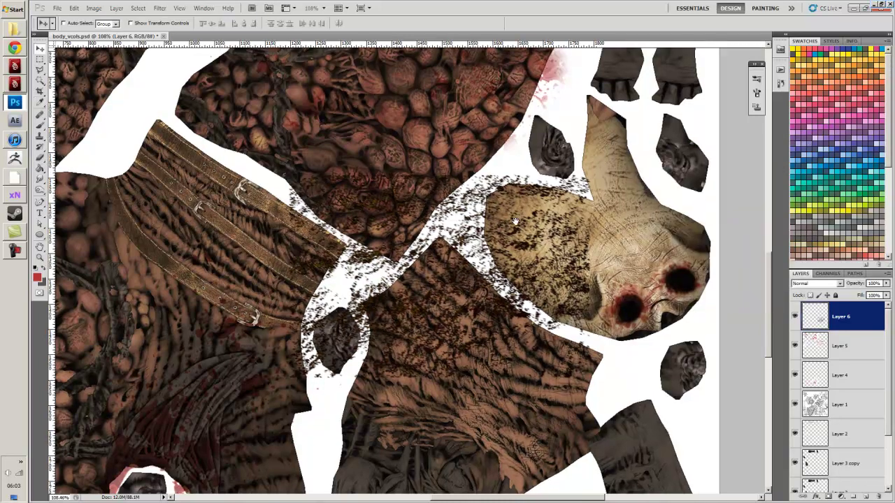
scroll(519, 275, down, 3)
scroll(516, 272, down, 3)
drag(518, 266, 612, 395)
scroll(615, 379, up, 4)
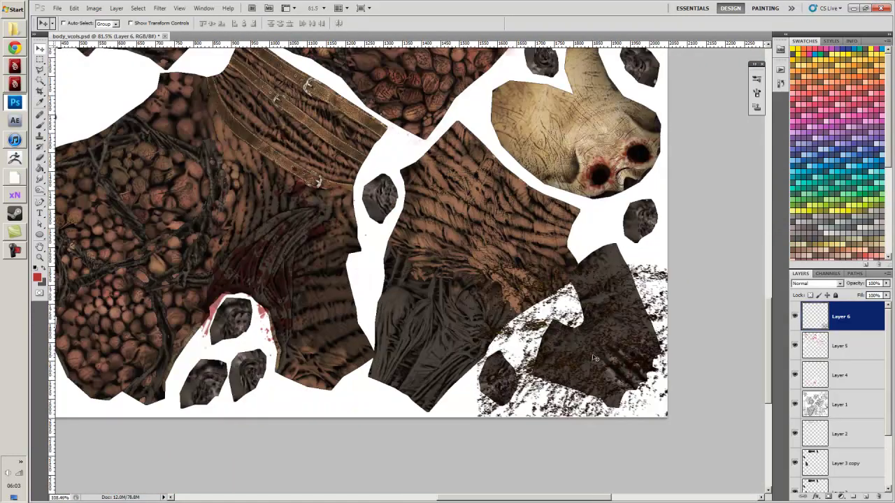
scroll(598, 358, up, 2)
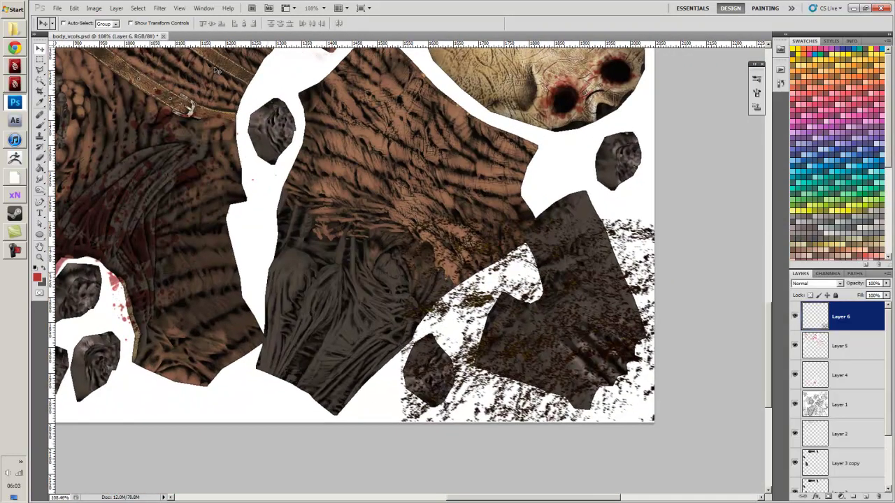
Apply a Gaussian Blur with a 0.8-pixel radius to the dirt layer.
click(159, 8)
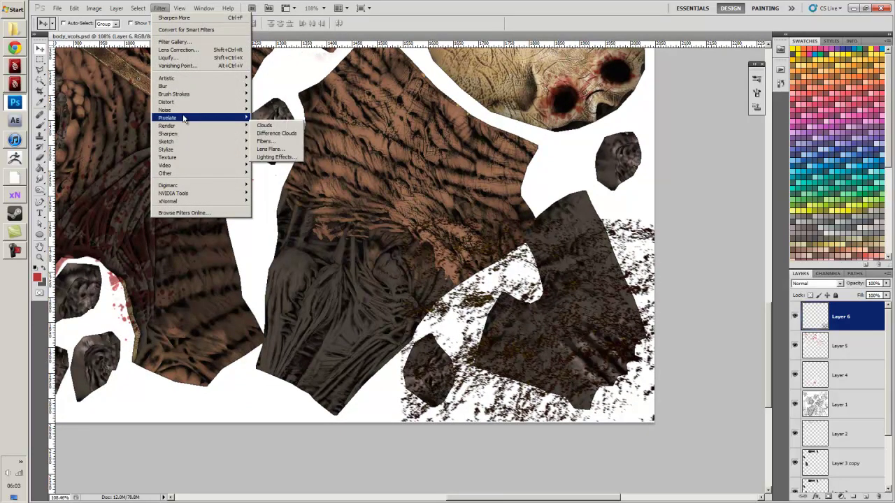
mouse_move(183, 86)
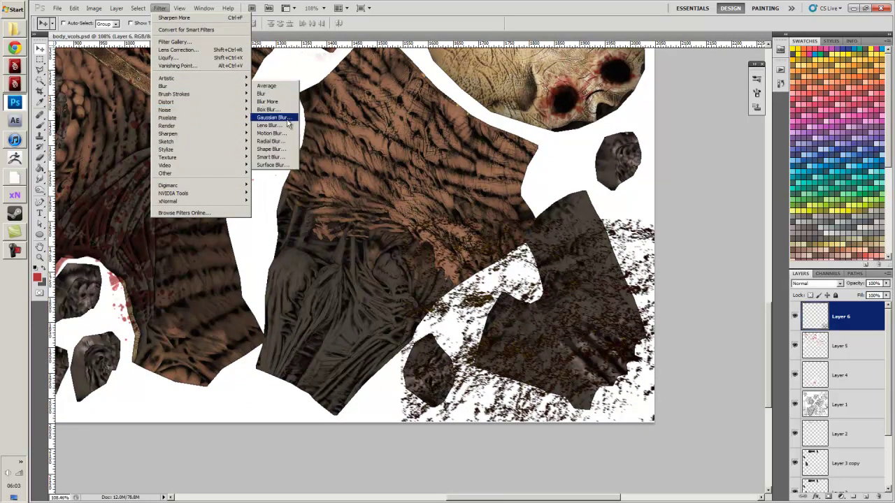
click(273, 117)
drag(408, 223, 396, 225)
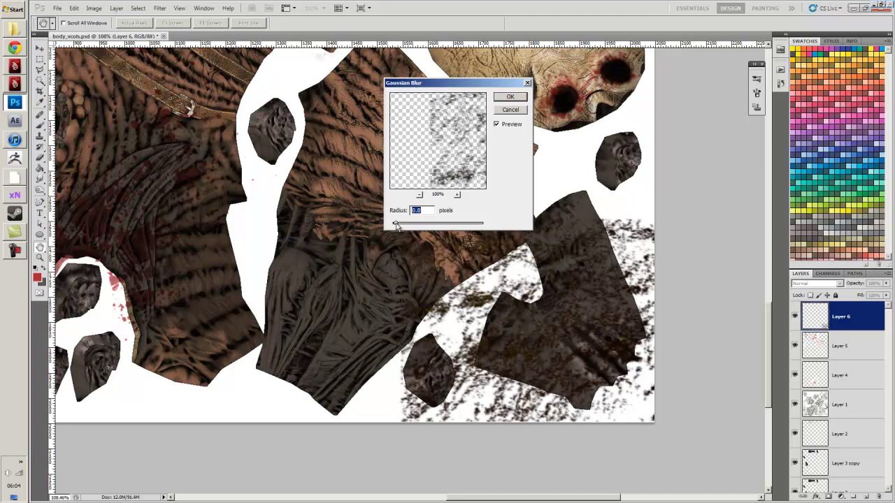
key(Return)
key(v)
Scale the dirt layer down and move it over the dark grey foot piece in the texture's lower-right corner.
scroll(533, 209, up, 2)
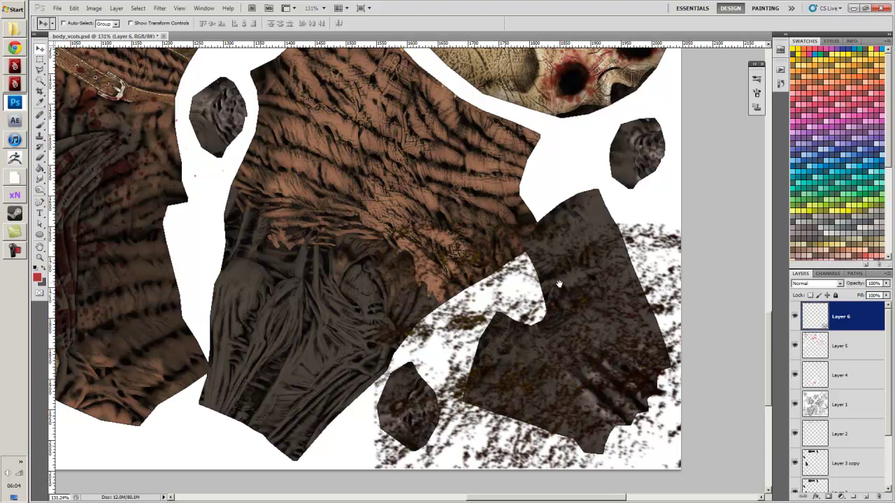
drag(558, 284, 491, 232)
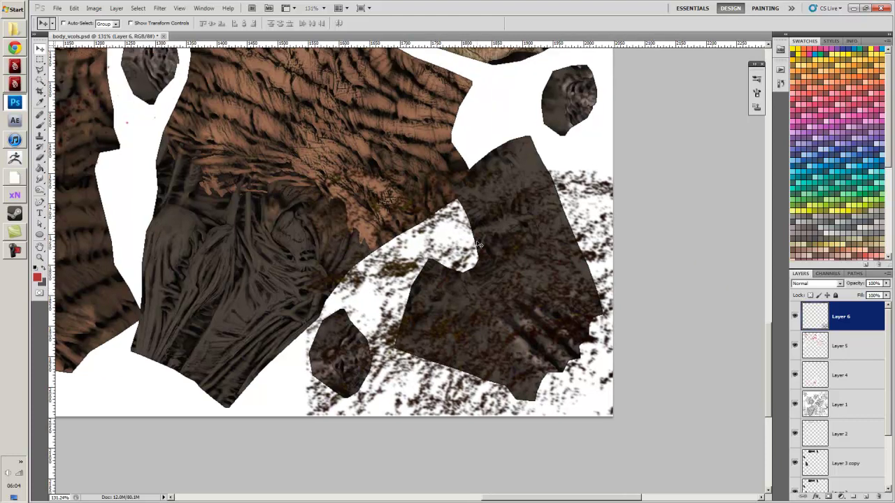
scroll(458, 226, up, 1)
key(ctrl+t)
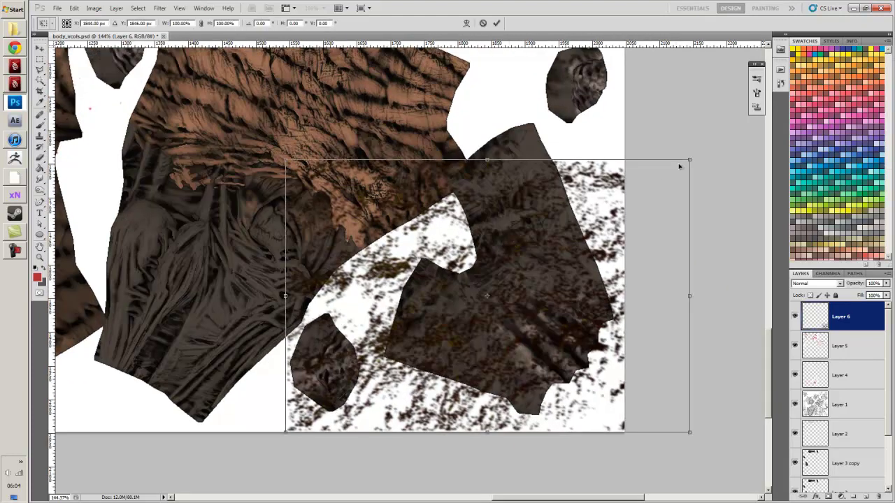
drag(673, 175, 568, 243)
key(Return)
drag(471, 333, 541, 317)
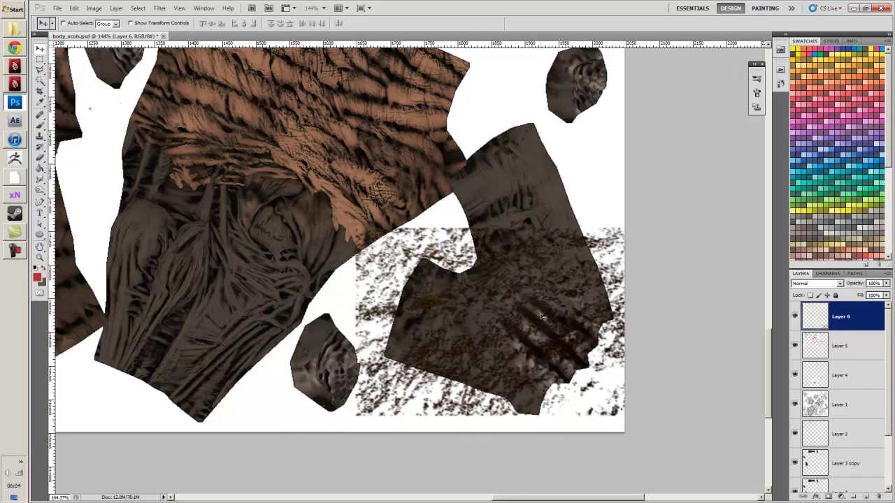
Rotate the dirt layer slightly counterclockwise and nudge it to cover the lower foot piece and its toes.
scroll(542, 315, down, 3)
key(ctrl+t)
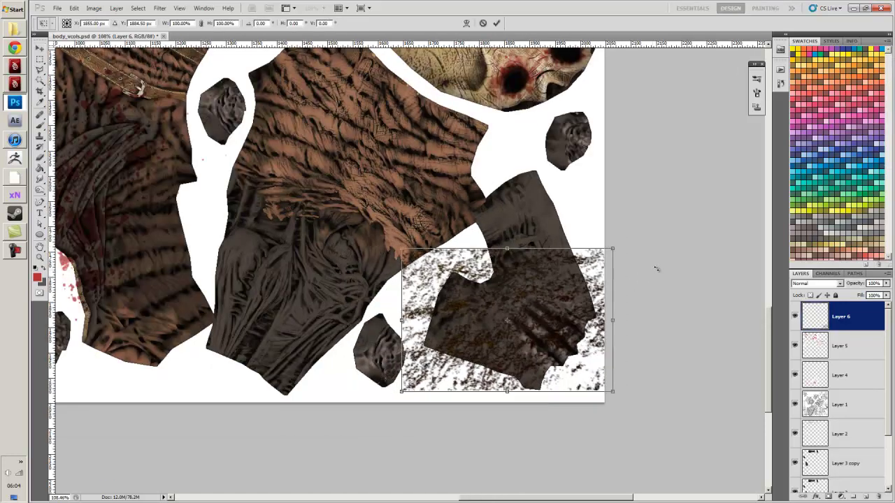
drag(639, 279, 620, 272)
key(Return)
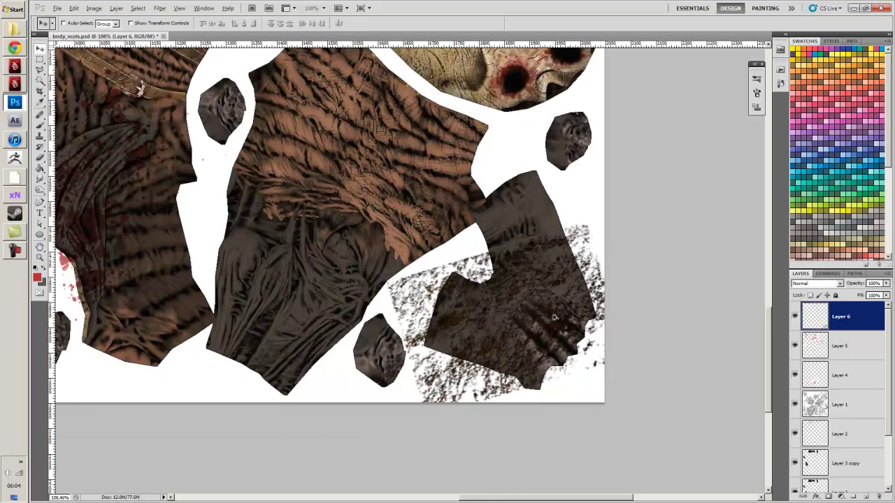
drag(547, 319, 557, 327)
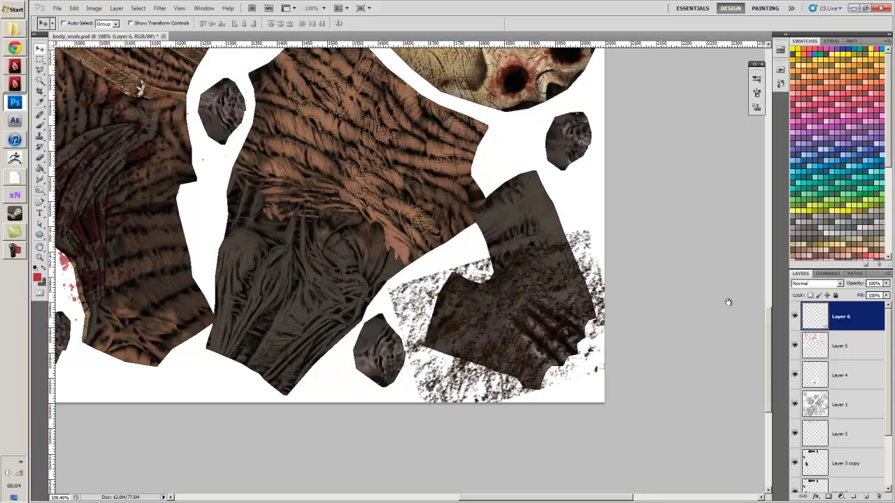
drag(428, 164, 210, 90)
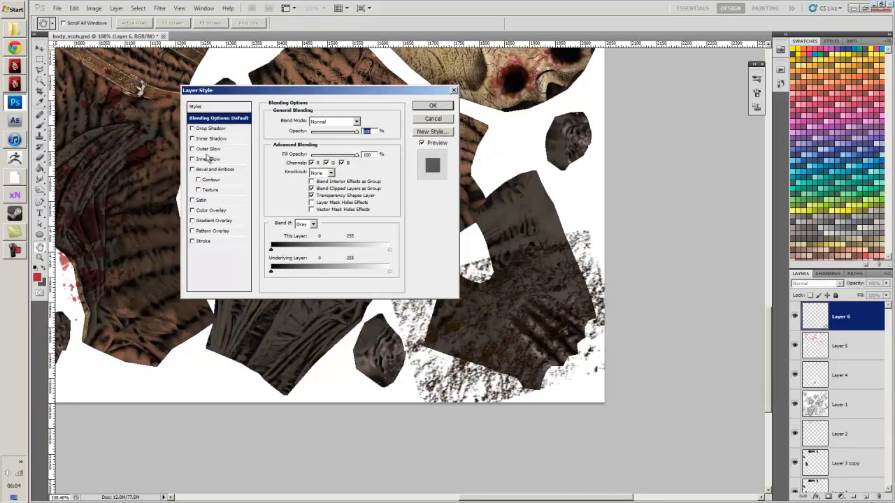
click(212, 129)
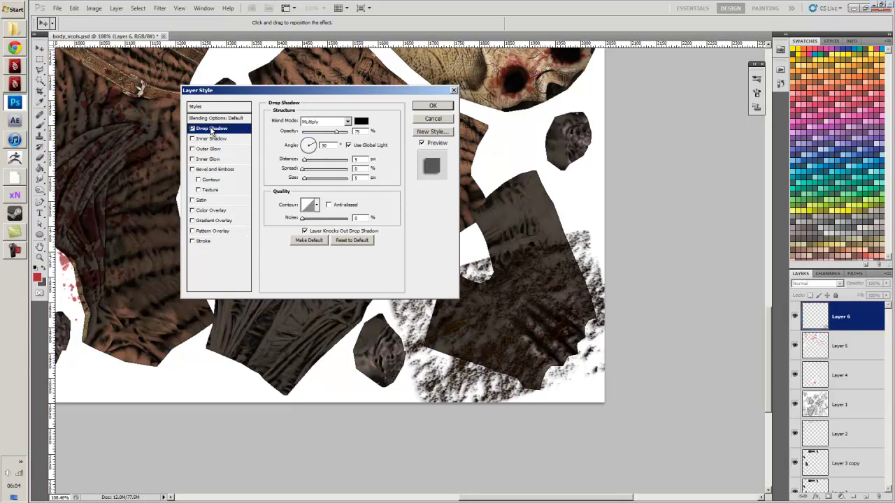
drag(307, 162, 291, 160)
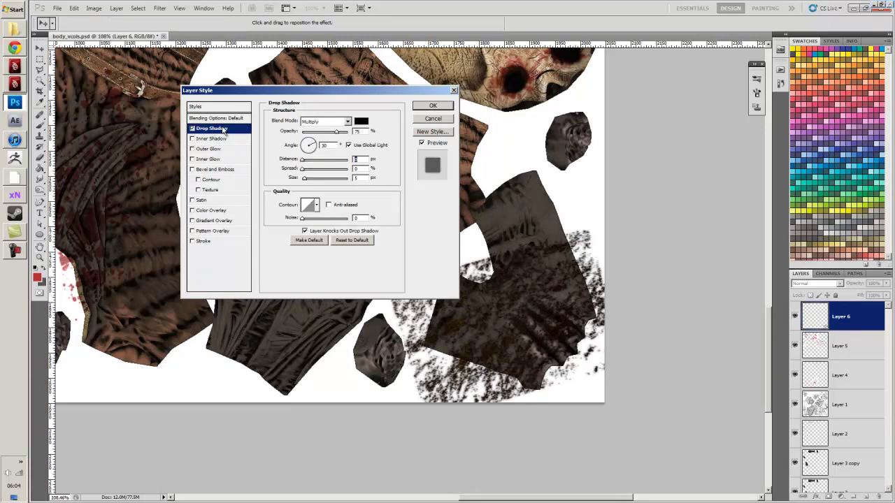
click(192, 129)
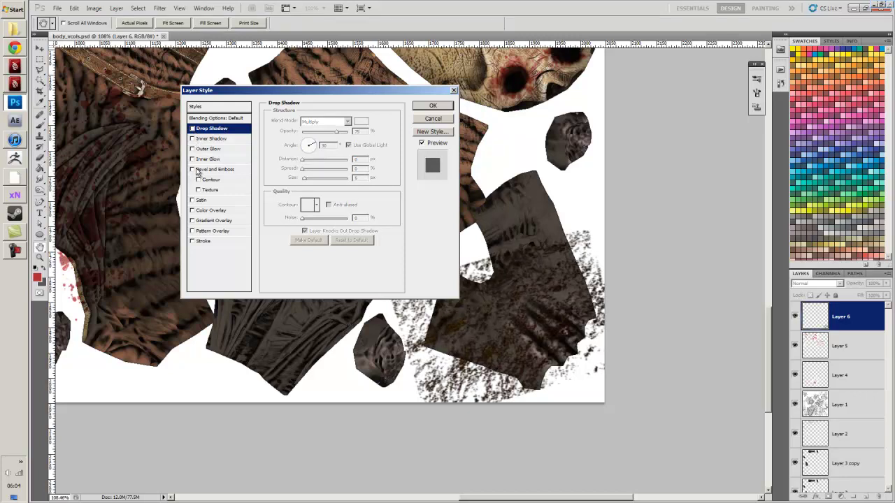
click(192, 170)
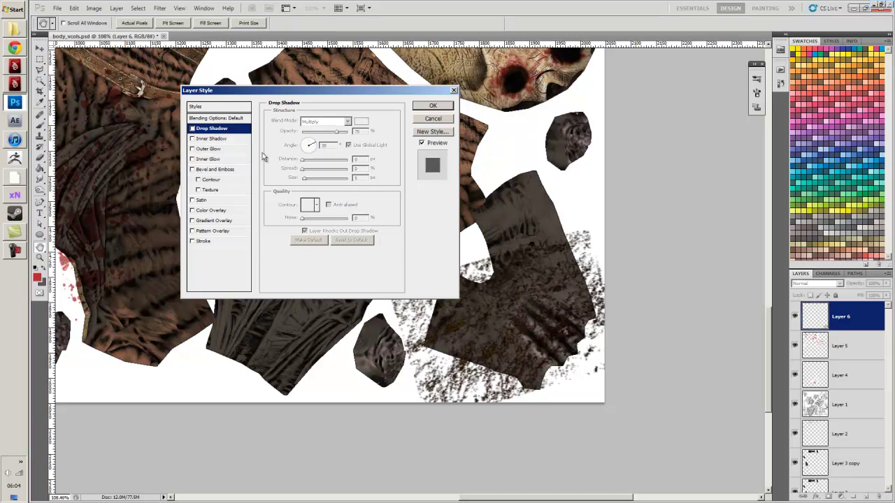
click(430, 121)
Try the Multiply blend mode on the dirt layer over the foot and settle on Color Burn.
scroll(515, 302, up, 6)
drag(536, 310, 529, 264)
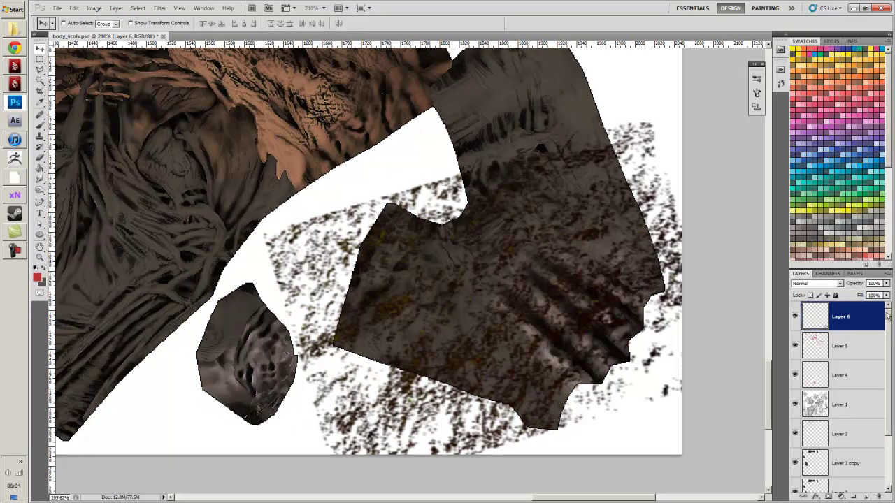
click(818, 283)
click(815, 87)
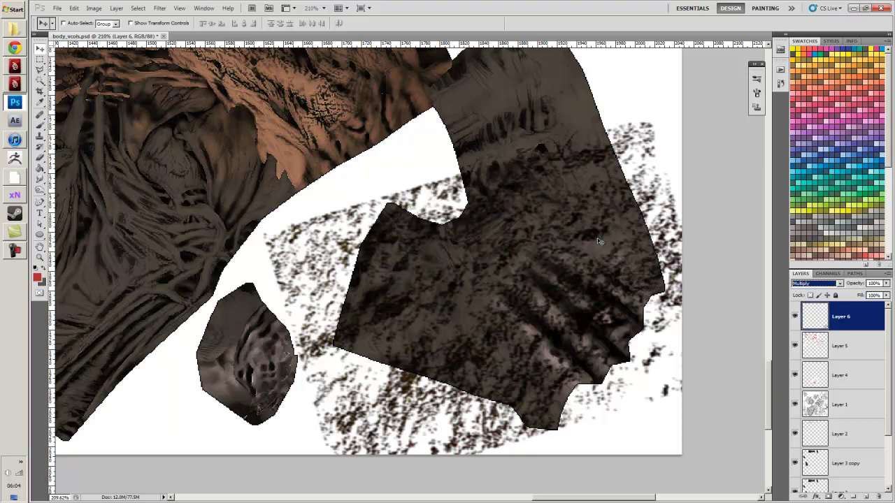
key(Down)
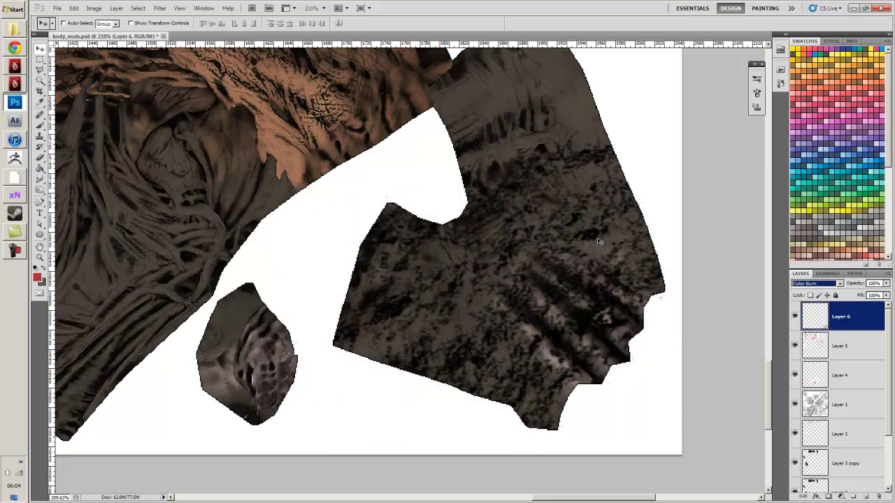
drag(575, 245, 561, 250)
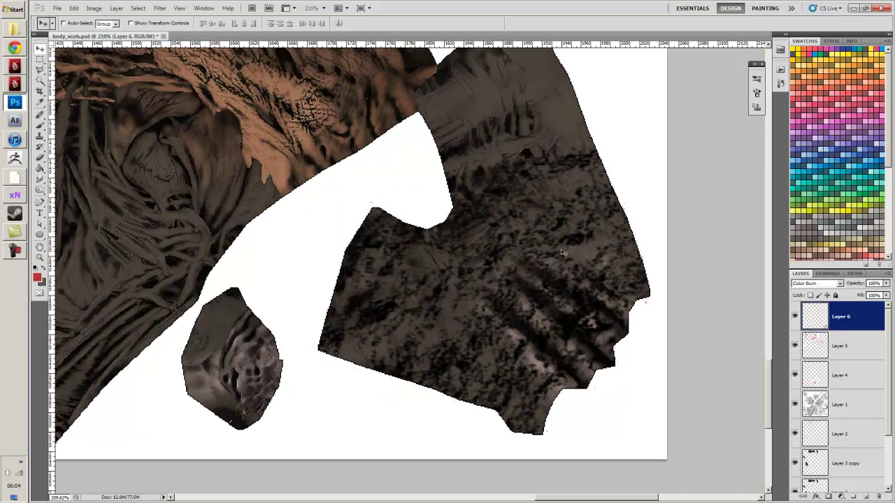
scroll(571, 298, down, 5)
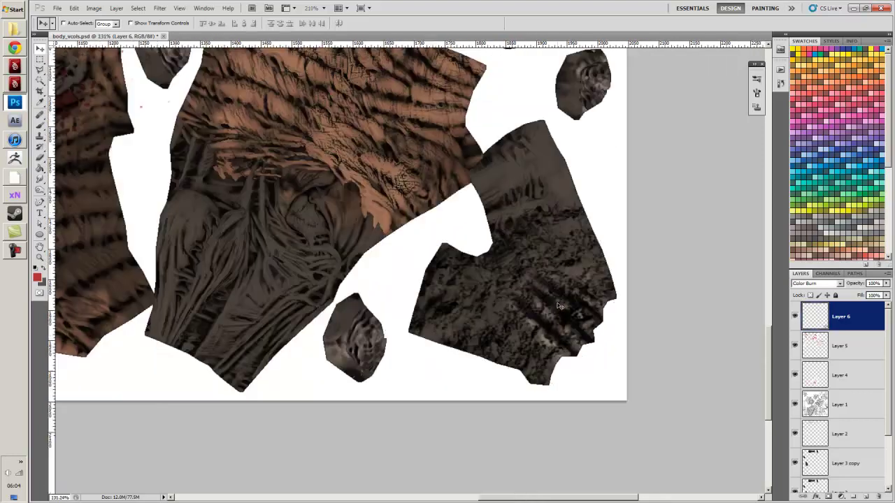
scroll(566, 320, up, 6)
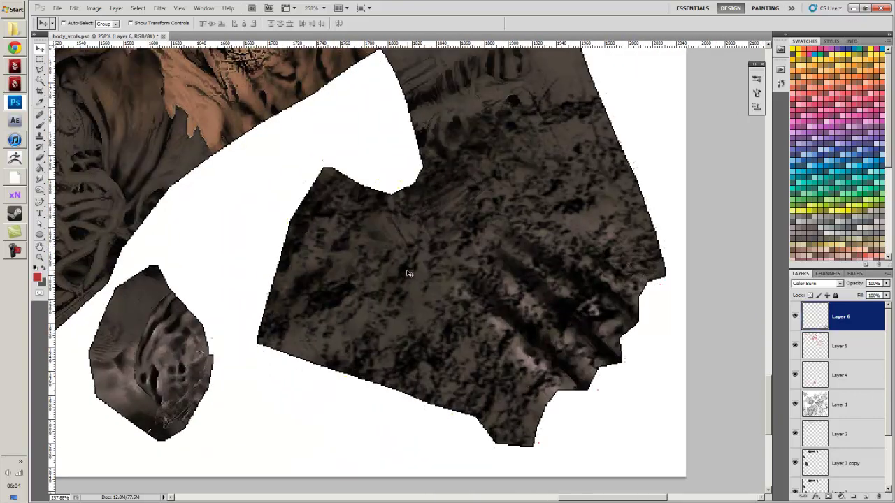
Compare the foot with the dirt layer hidden and shown, and reduce the layer's opacity to 80%.
click(795, 316)
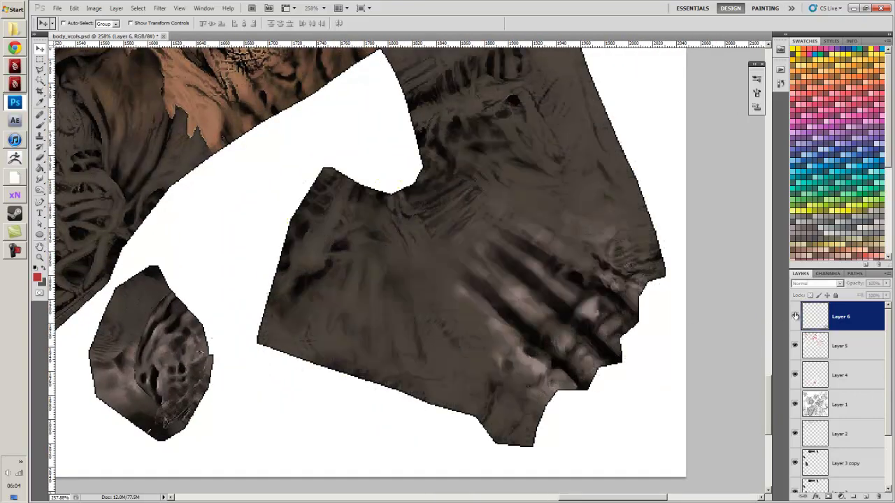
click(795, 316)
click(795, 316)
click(795, 316)
drag(888, 284, 883, 294)
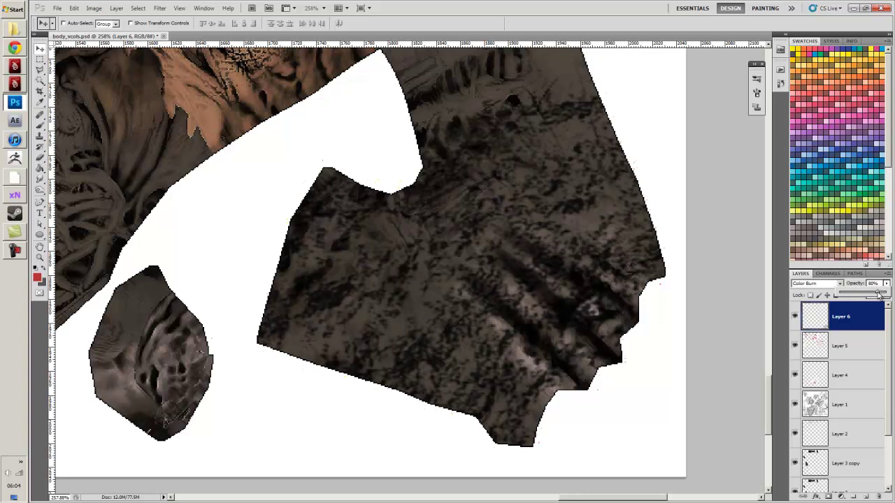
Try a contoured Bevel and Emboss on the dirt layer and replace it with an Inner Glow of 0 px size.
double_click(831, 319)
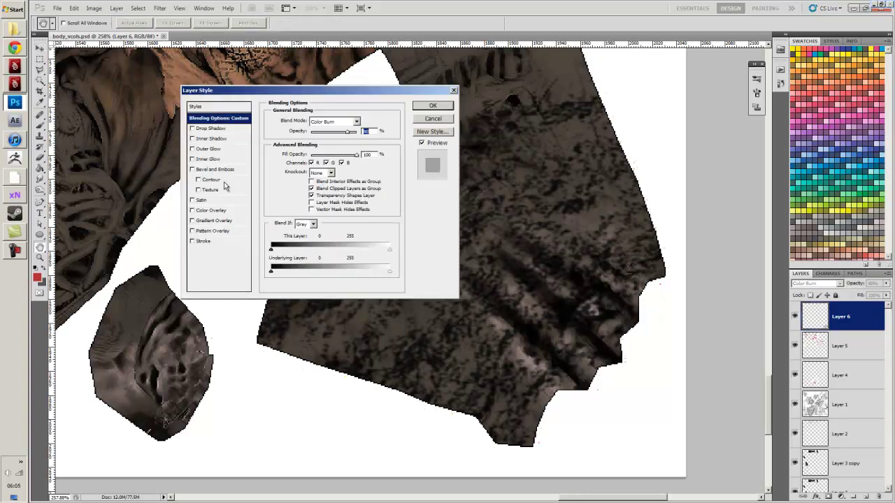
click(206, 184)
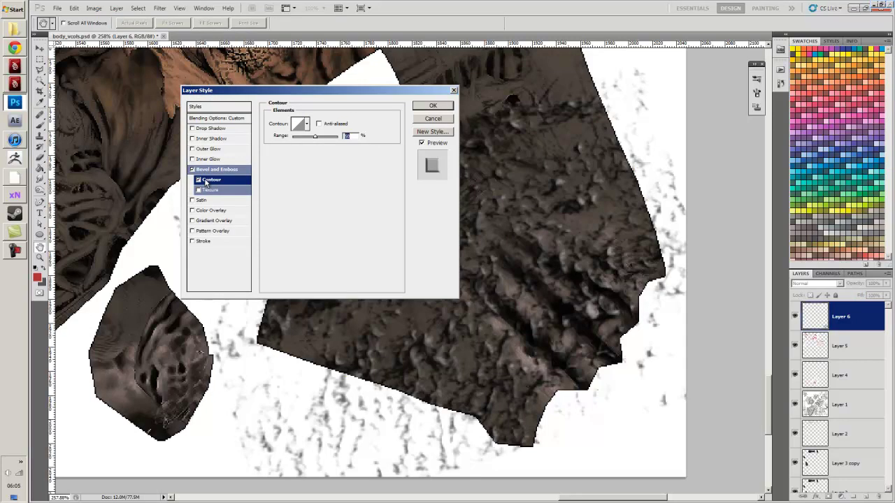
click(192, 170)
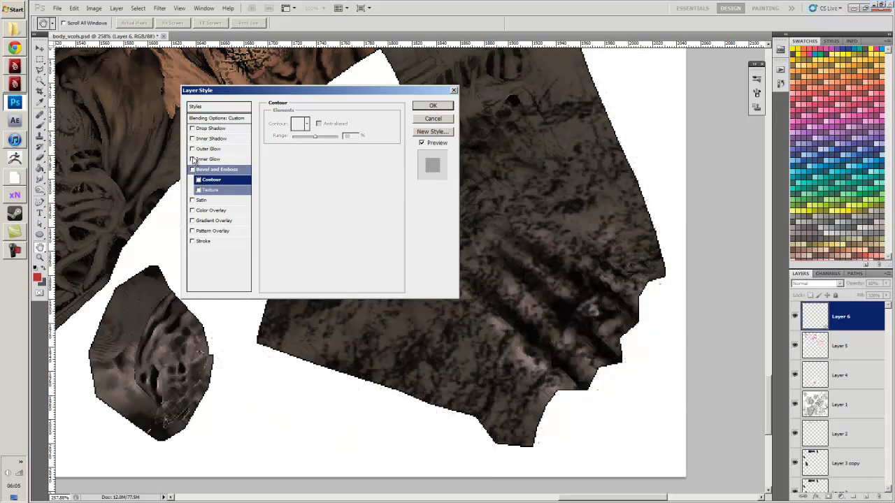
click(193, 159)
click(202, 161)
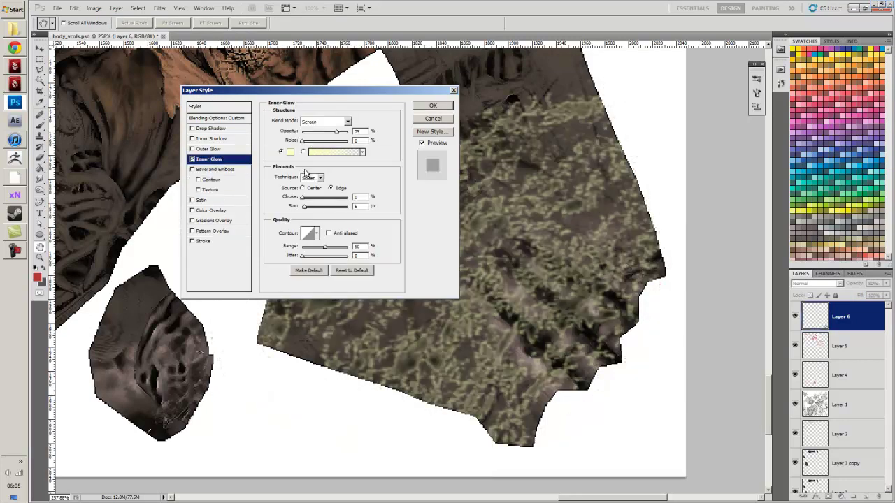
drag(304, 209, 303, 212)
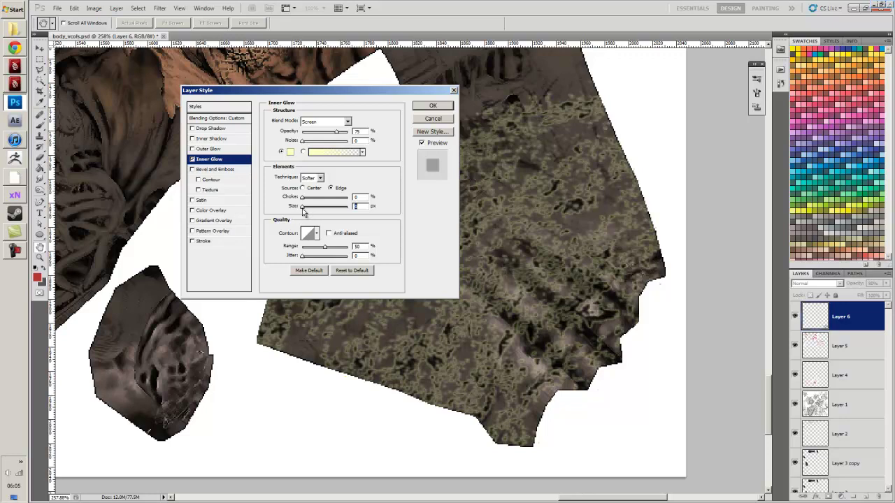
Set the Inner Glow color to dark red #451919 and apply the layer style.
click(290, 153)
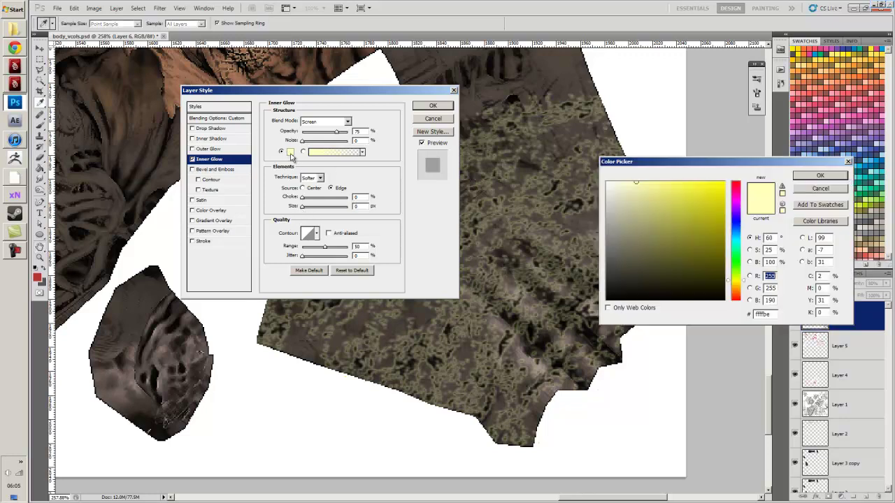
drag(731, 248, 735, 183)
drag(672, 221, 681, 268)
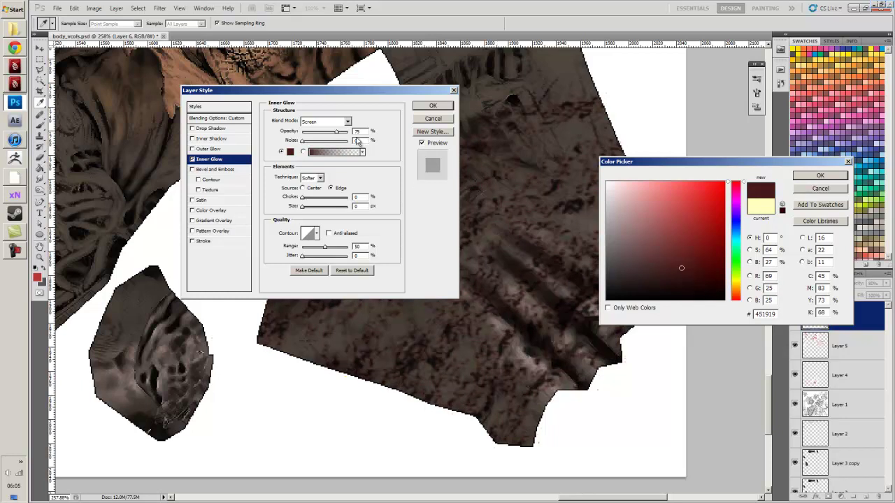
click(815, 176)
click(433, 106)
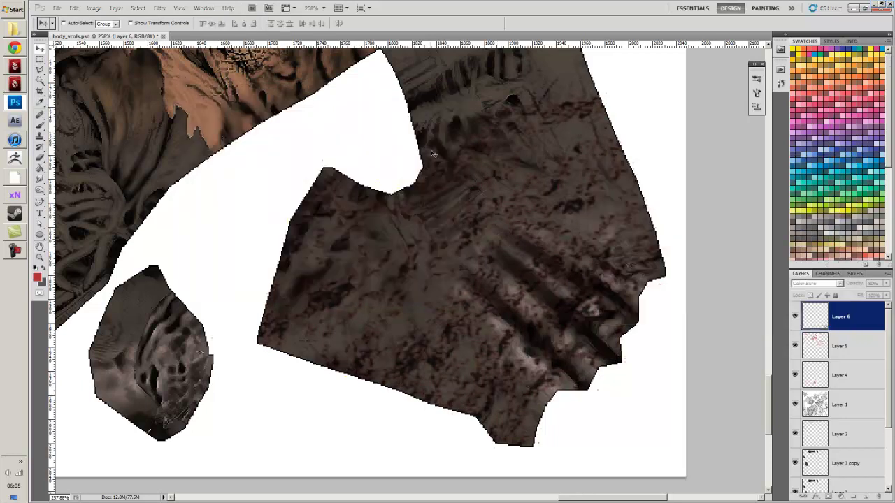
Duplicate the dirt layer and place the copy over the dark grey foot piece in the upper part of the texture.
drag(426, 209, 426, 225)
scroll(429, 255, down, 8)
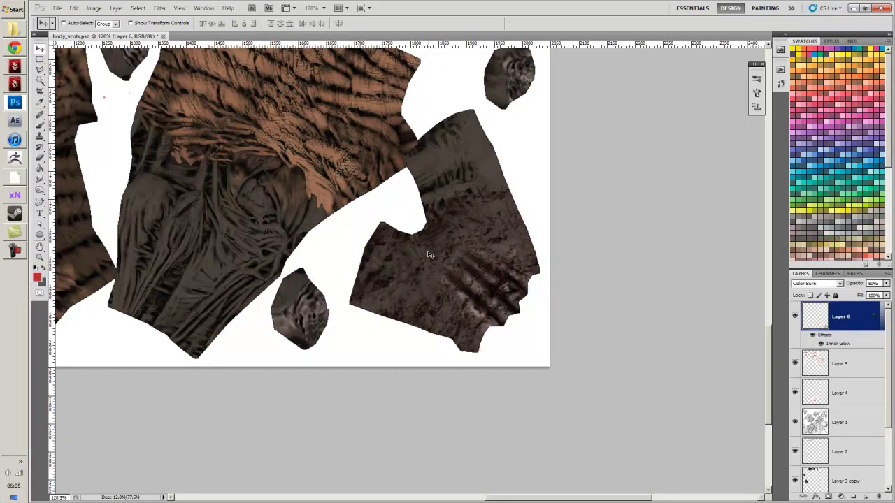
drag(442, 274, 556, 304)
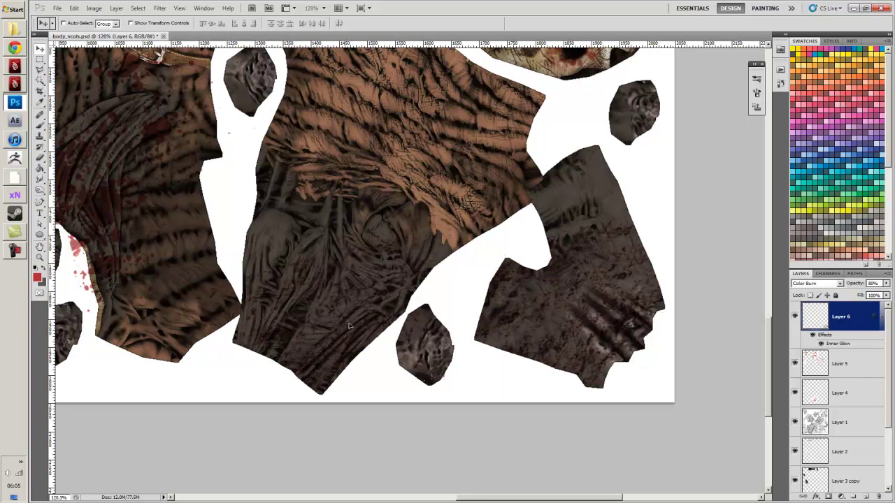
key(ctrl+j)
scroll(383, 283, down, 2)
drag(369, 293, 474, 396)
scroll(610, 369, down, 2)
scroll(474, 395, down, 2)
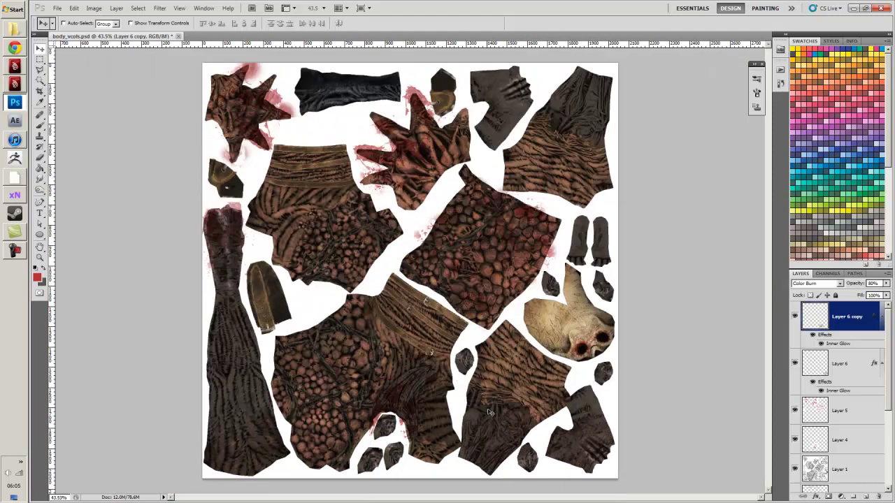
scroll(502, 94, up, 5)
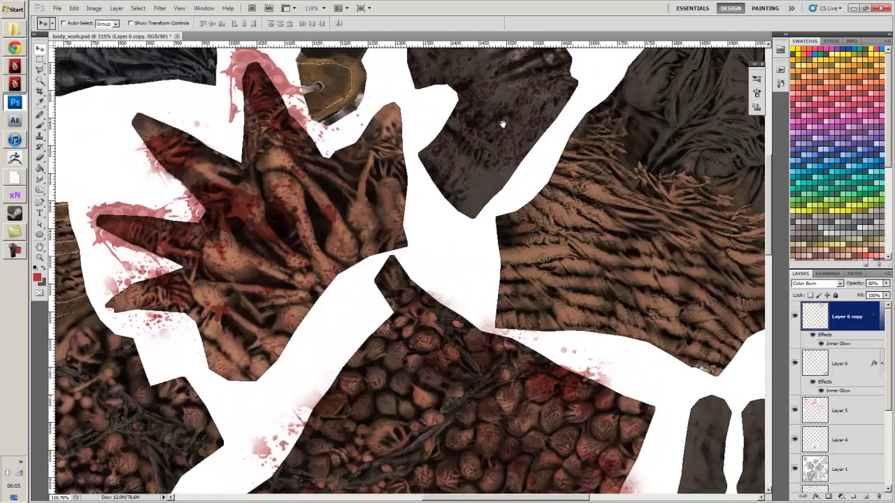
Rotate the dirt copy about -73° and scale it to about 117% by 113% over the dark grey foot piece.
key(ctrl+t)
drag(655, 185, 507, 144)
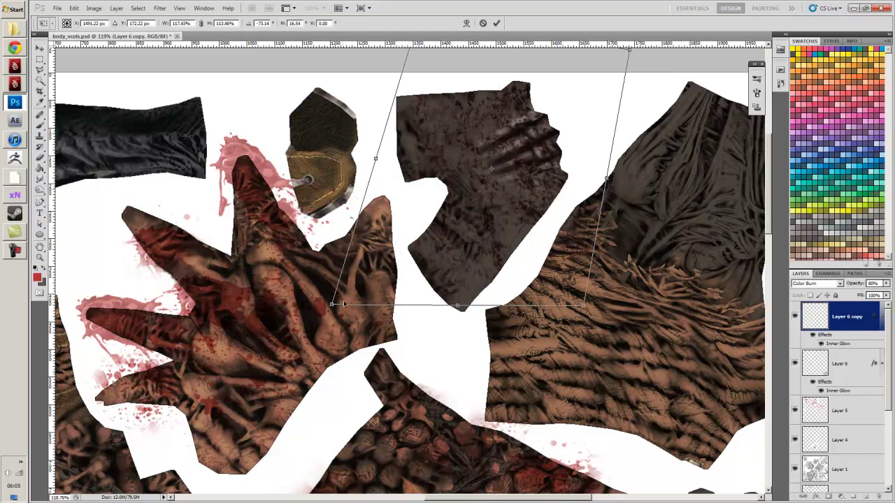
key(Return)
Duplicate the dirt layer twice and place the copies over the dark grey area of the leg piece beside the upper foot.
scroll(512, 210, down, 4)
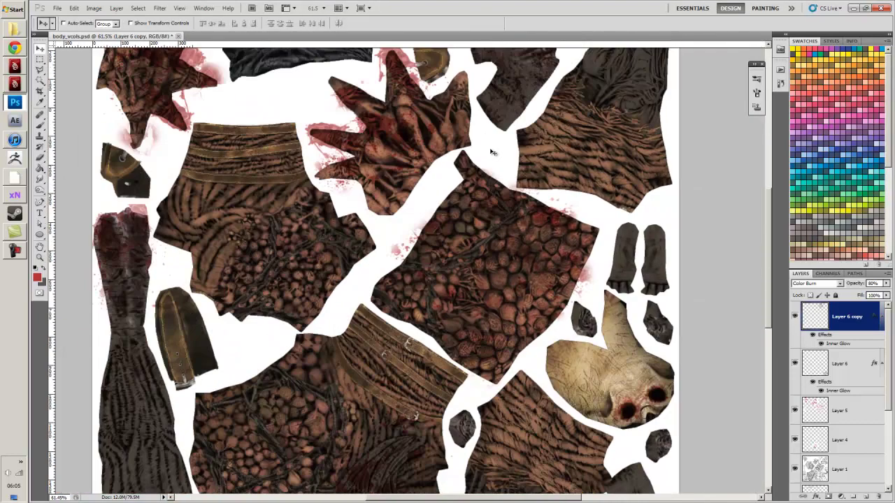
key(ctrl+j)
scroll(532, 210, up, 2)
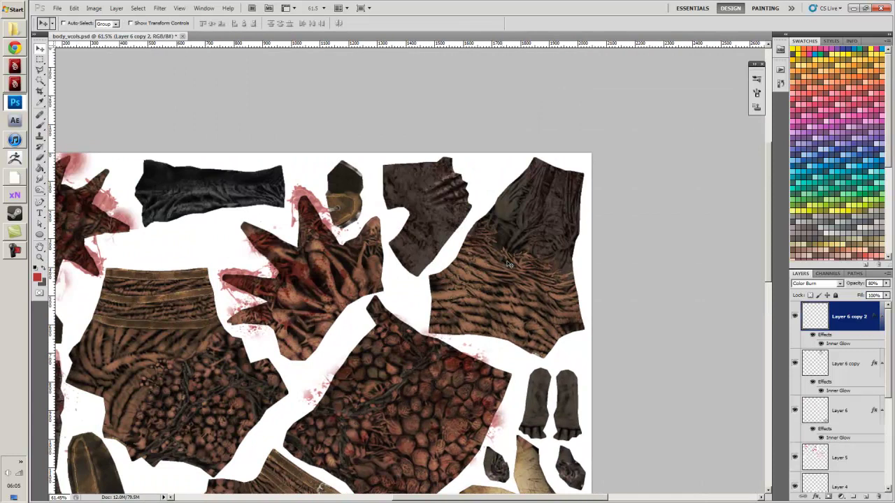
scroll(562, 204, up, 3)
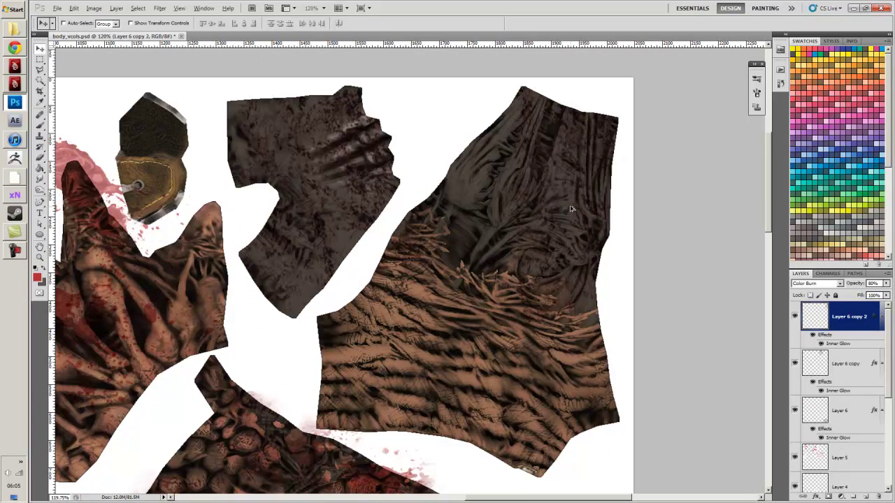
drag(570, 208, 463, 183)
Clean up the newest dirt copy on the upper leg piece with a larger eraser, and merge it into the dirt copy below.
key(e)
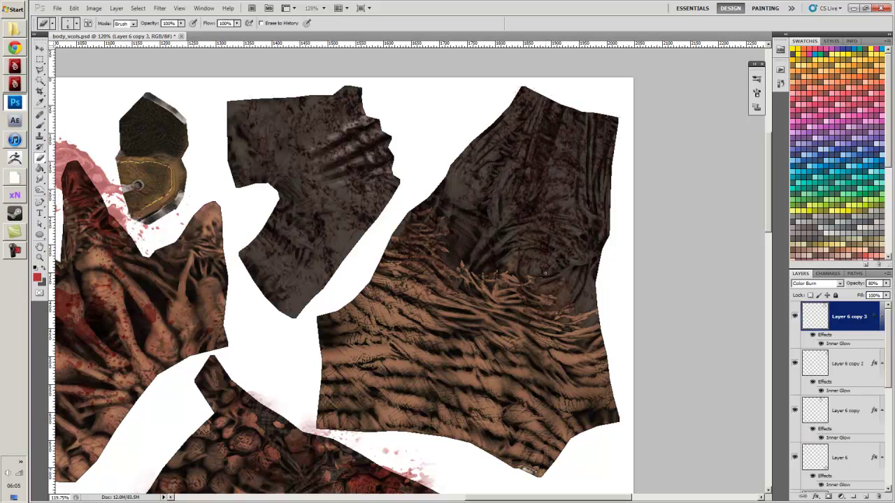
key(bracketright)
key(bracketright)
key(bracketright)
key(bracketright)
key(bracketright)
mouse_move(574, 279)
mouse_down()
mouse_move(582, 132)
mouse_move(588, 189)
mouse_move(566, 171)
mouse_move(553, 202)
mouse_move(566, 125)
mouse_up()
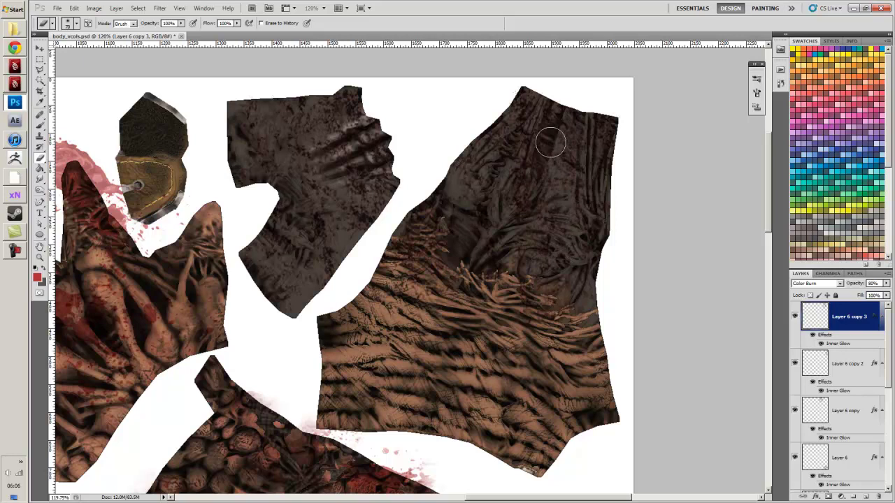
key(Delete)
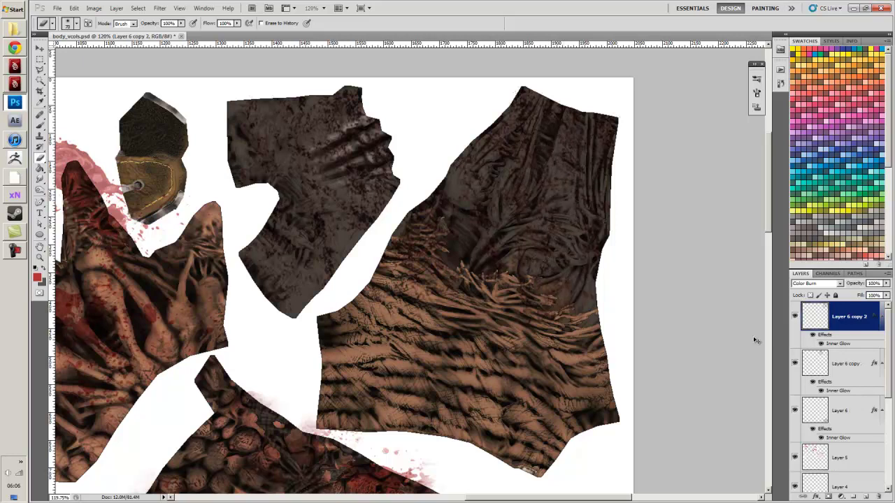
Duplicate the merged dirt over the matching leg piece near the texture's lower edge and erase the excess over the brown fur.
key(v)
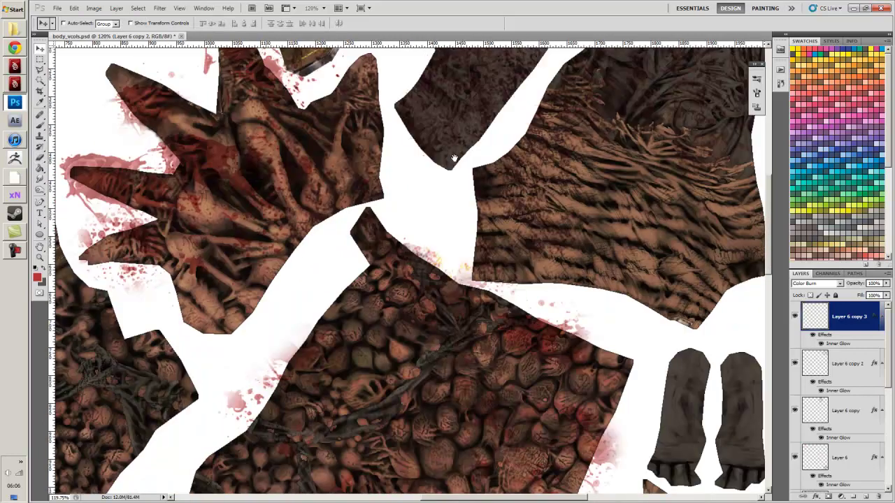
scroll(454, 158, down, 6)
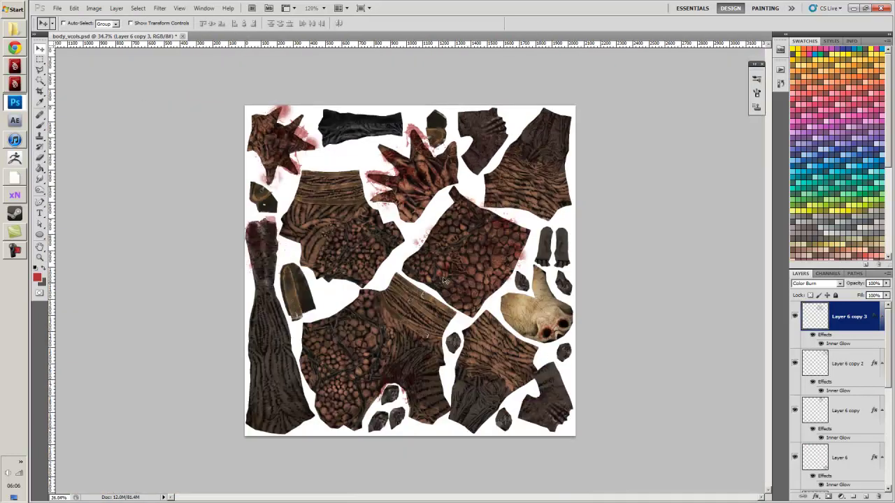
scroll(444, 379, up, 5)
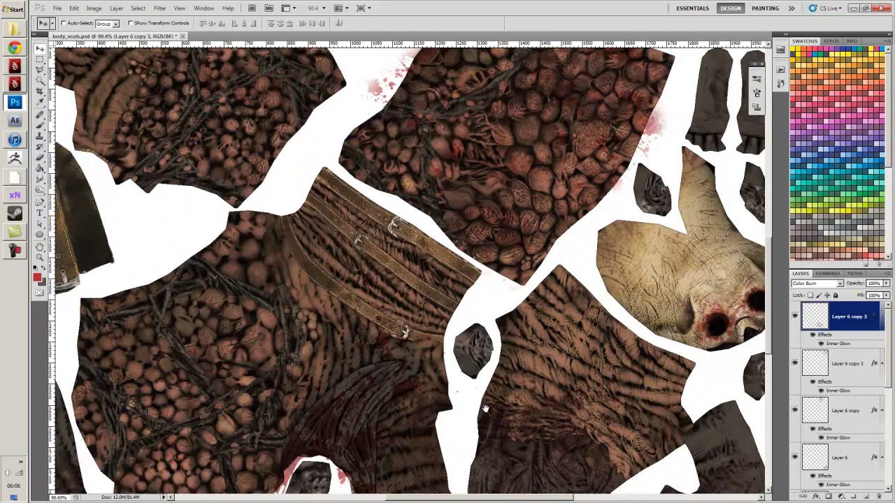
scroll(454, 252, up, 1)
key(b)
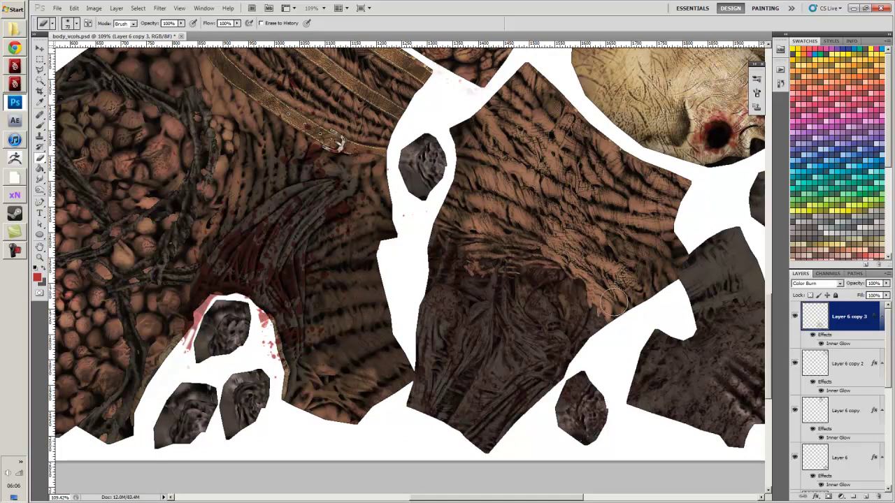
Merge the lower leg's dirt copy into the upper leg's dirt layer.
scroll(579, 292, down, 2)
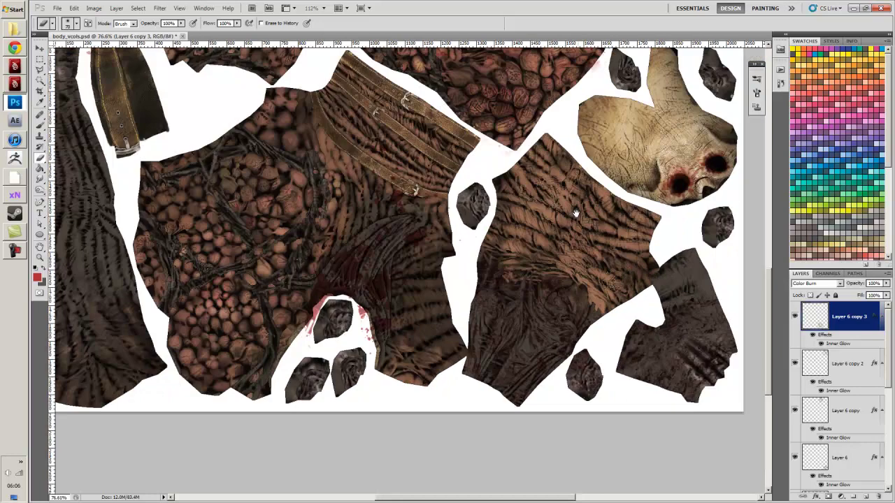
drag(580, 74, 401, 440)
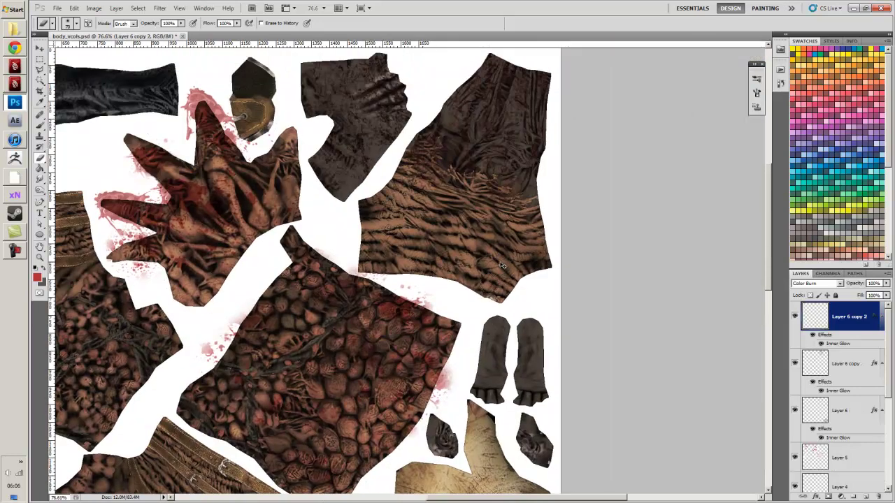
scroll(461, 371, down, 6)
scroll(461, 371, left, 2)
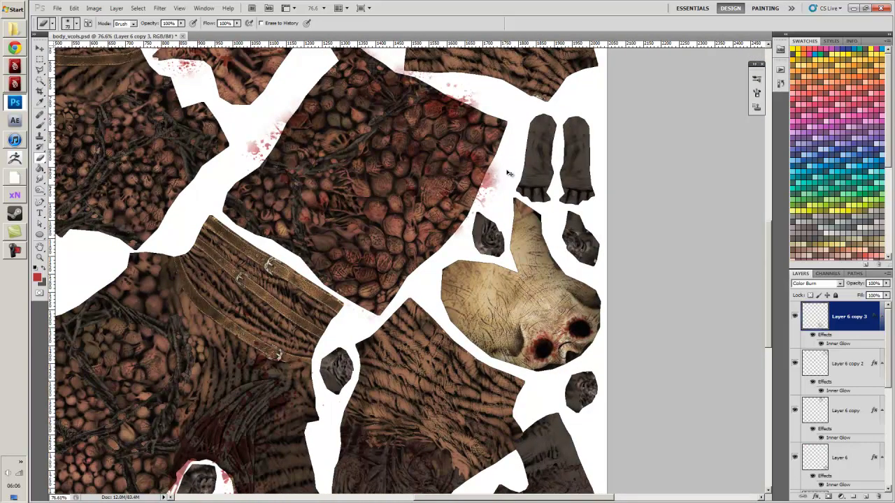
key(Delete)
drag(509, 174, 482, 290)
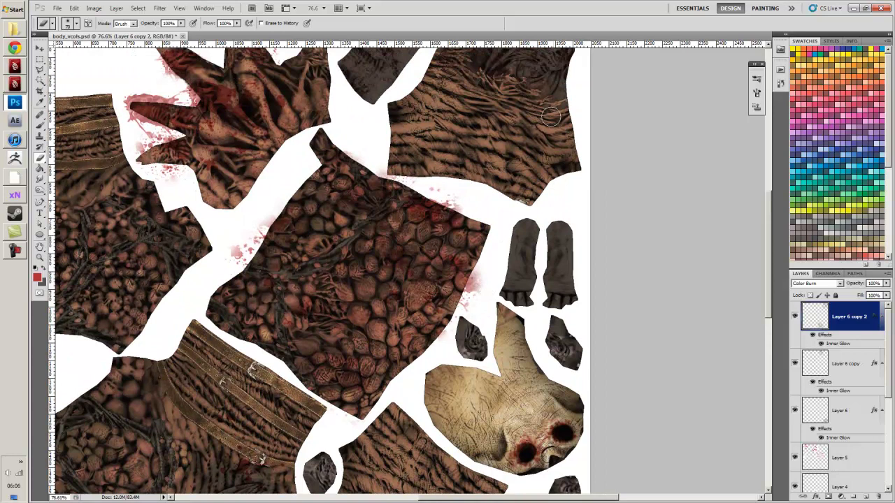
Clone dirt over the lower half of the long dark striped limb piece with the Clone Stamp, undoing the last stroke.
scroll(366, 236, down, 4)
drag(91, 349, 383, 202)
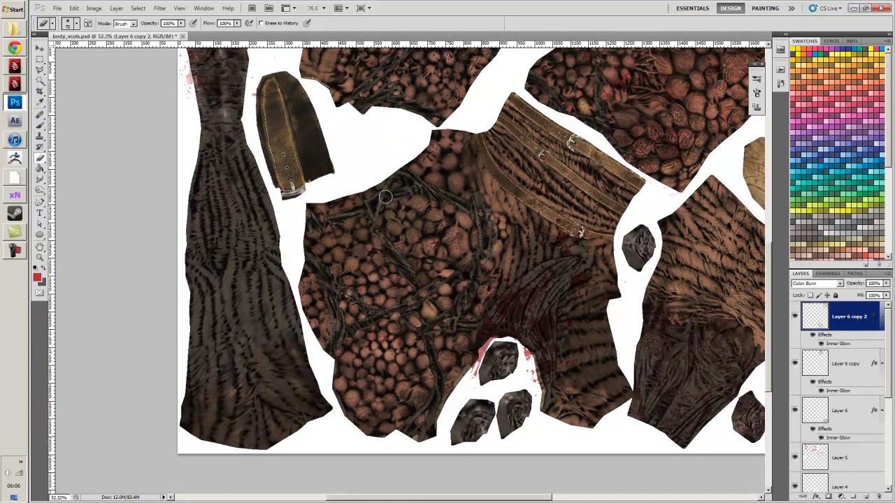
key(s)
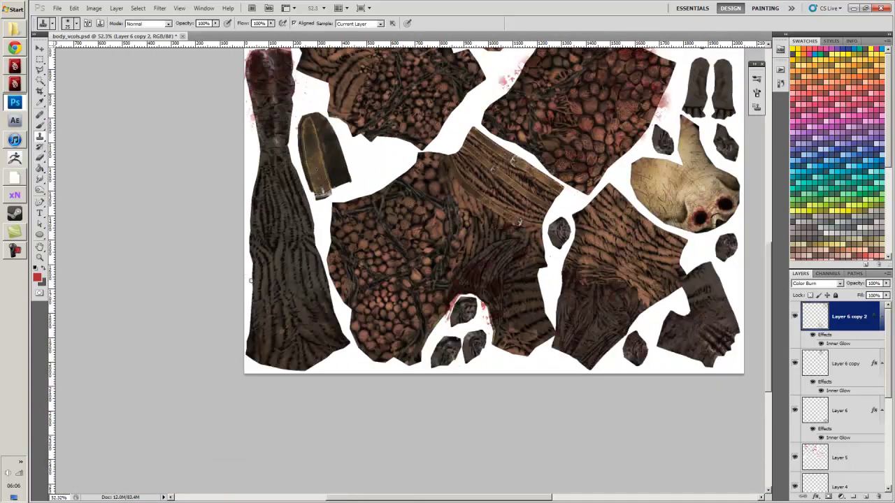
mouse_move(297, 301)
mouse_down()
mouse_move(267, 305)
mouse_move(253, 284)
mouse_move(308, 262)
mouse_move(323, 306)
mouse_up()
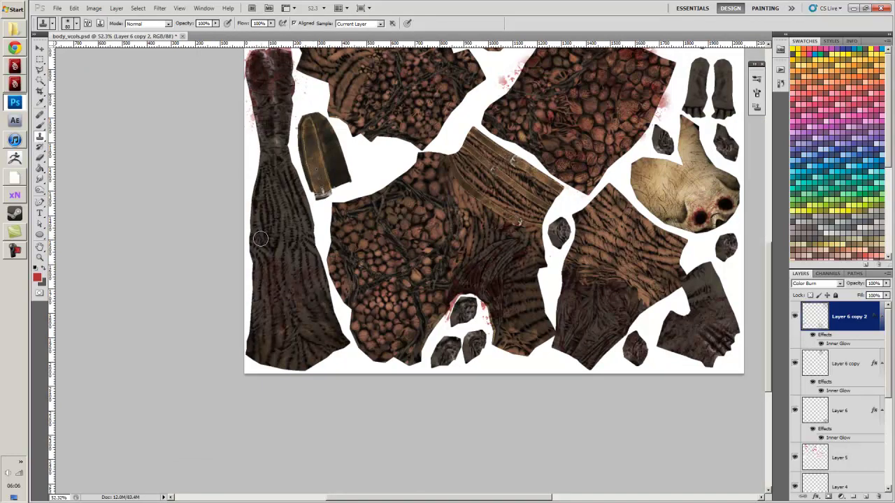
mouse_move(260, 239)
mouse_down()
mouse_move(311, 211)
mouse_move(281, 236)
mouse_move(321, 257)
mouse_move(275, 217)
mouse_move(292, 167)
mouse_up()
key(ctrl+z)
Resample dirt from the dark lower leg piece and clone it over the long limb's narrow upper section and flared lower end.
alt+click(617, 308)
alt+click(587, 298)
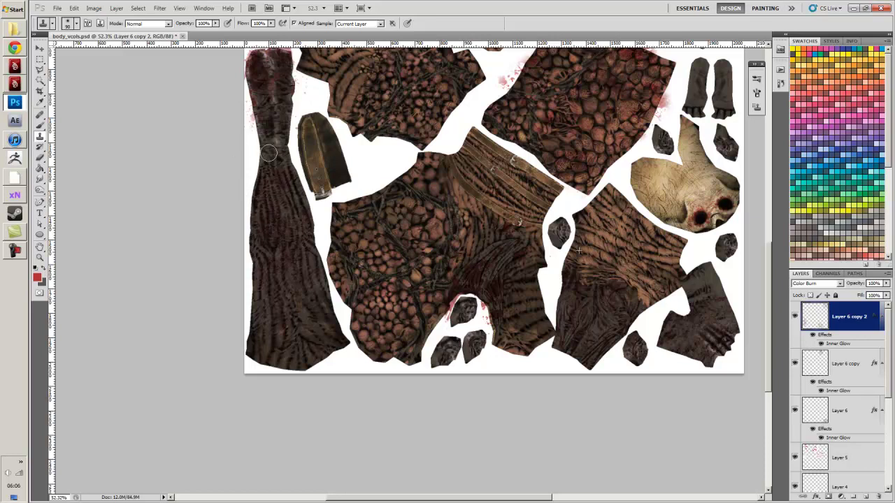
drag(261, 127, 281, 147)
drag(337, 353, 314, 337)
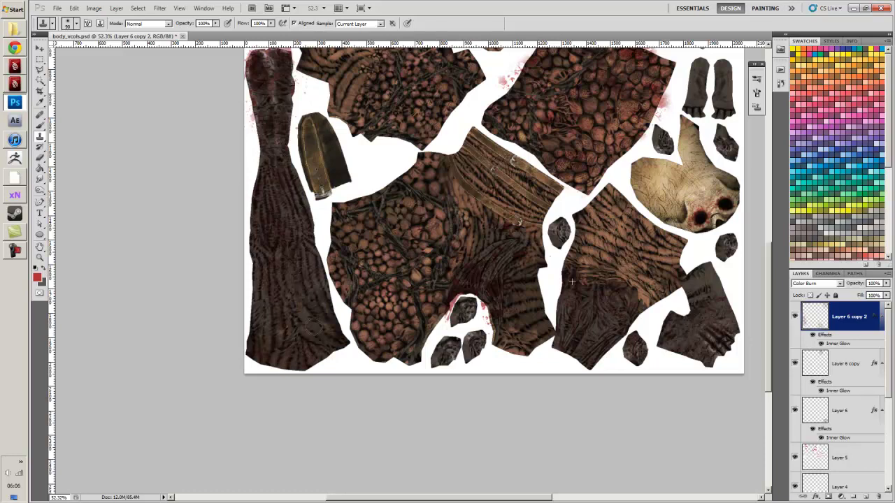
Clone blood-stain texture from the dark lower-leg piece onto the dark areas of the striped torso piece on Layer 6 copy 2.
alt+click(613, 312)
mouse_move(498, 320)
mouse_down()
mouse_move(532, 297)
mouse_move(521, 289)
mouse_move(553, 305)
mouse_move(528, 255)
mouse_up()
alt+click(597, 315)
alt+click(596, 297)
alt+click(576, 301)
click(527, 320)
drag(451, 189, 435, 282)
Merge Layer 6 copy 2 and Layer 6 copy down into Layer 6.
scroll(458, 280, up, 6)
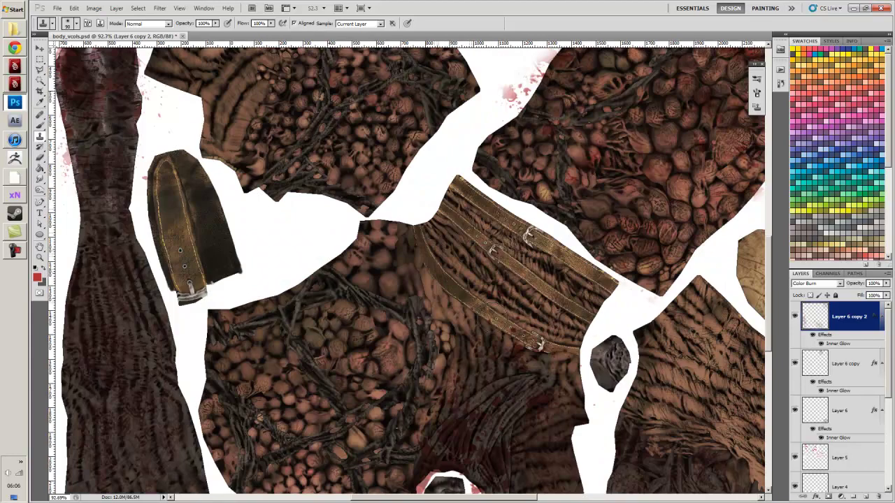
key(ctrl+e)
key(ctrl+e)
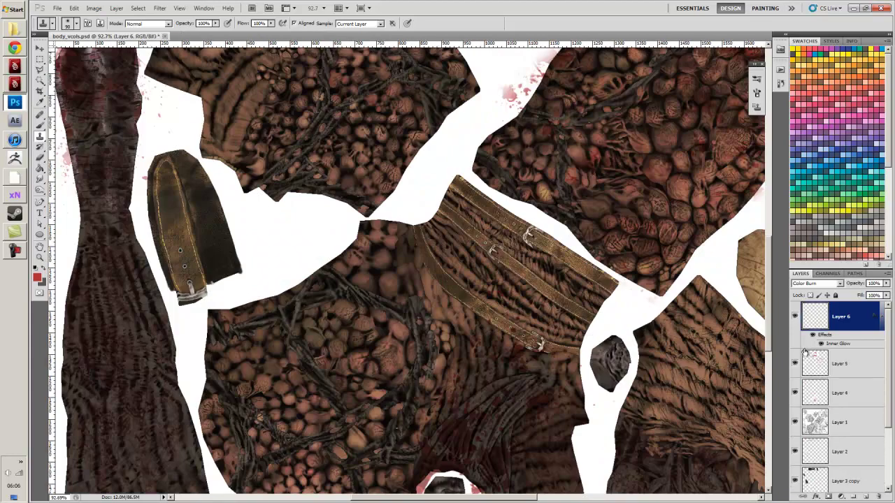
Try converting Layer 6 to a smart object and undo the conversion.
drag(620, 327, 565, 217)
scroll(594, 274, up, 2)
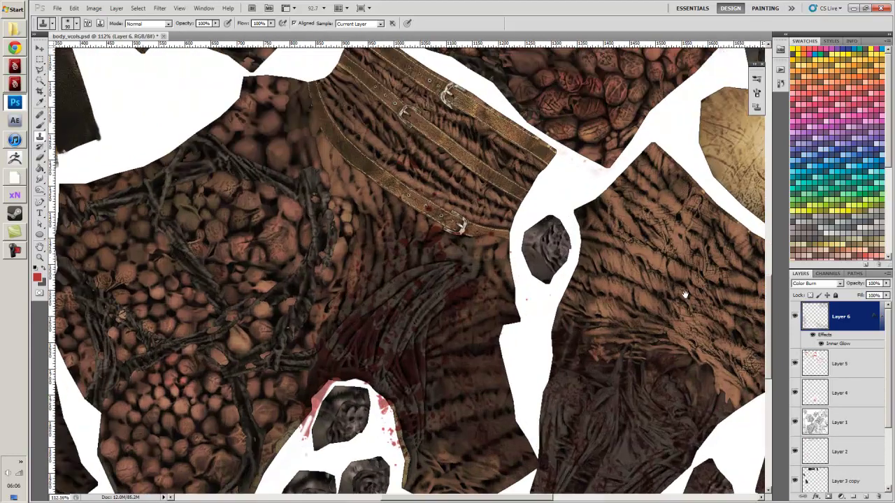
drag(619, 294, 369, 206)
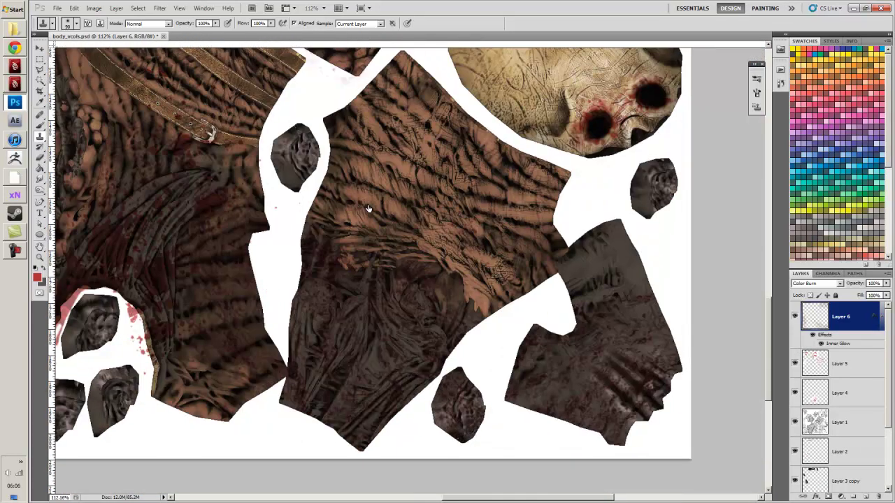
right_click(837, 318)
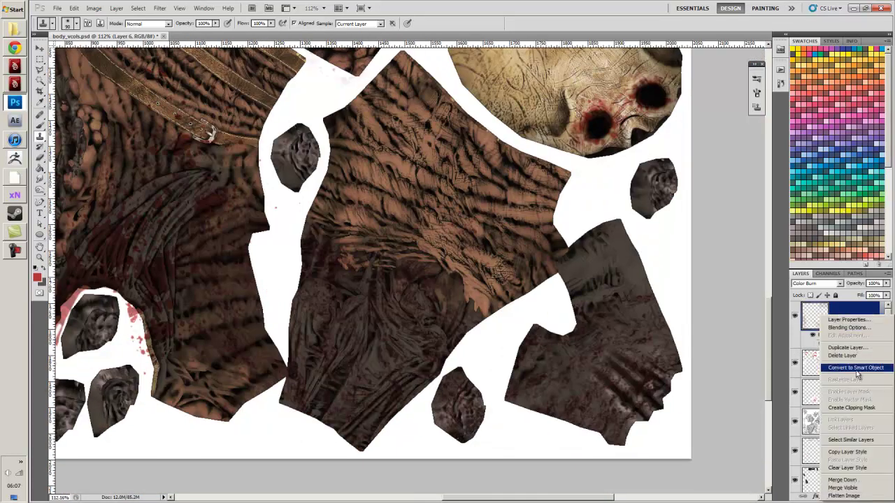
click(856, 371)
right_click(849, 316)
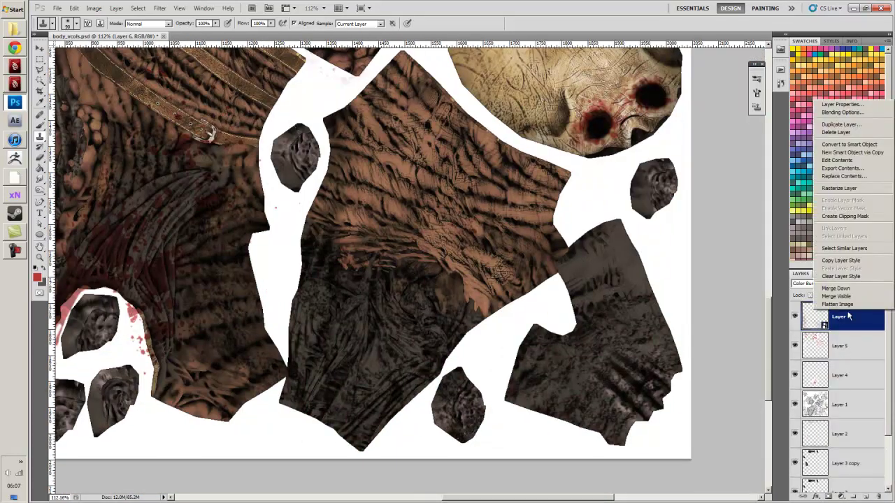
click(842, 358)
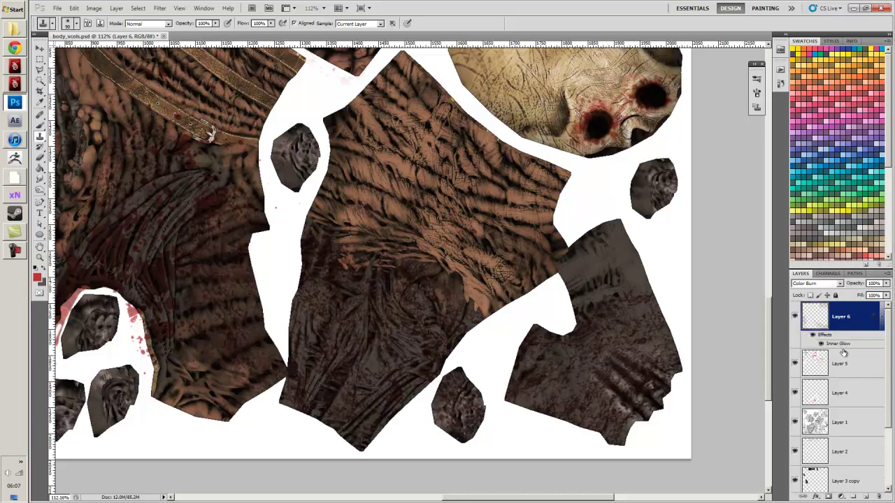
Create a new empty layer named "]" and place it directly below Layer 6.
key(ctrl+shift+n)
text(])
key(Return)
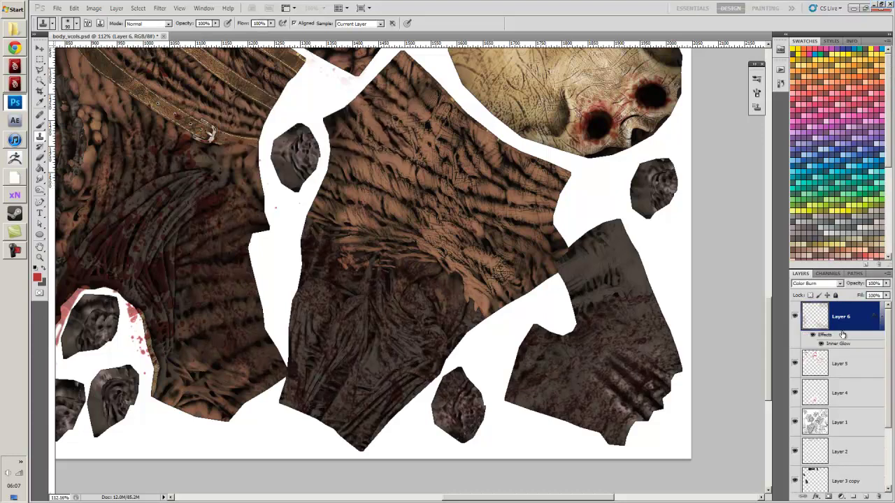
drag(841, 315, 841, 369)
Try merging Layer 6 with the empty "]" layer, undo each merge, and reselect Layer 6.
click(842, 318)
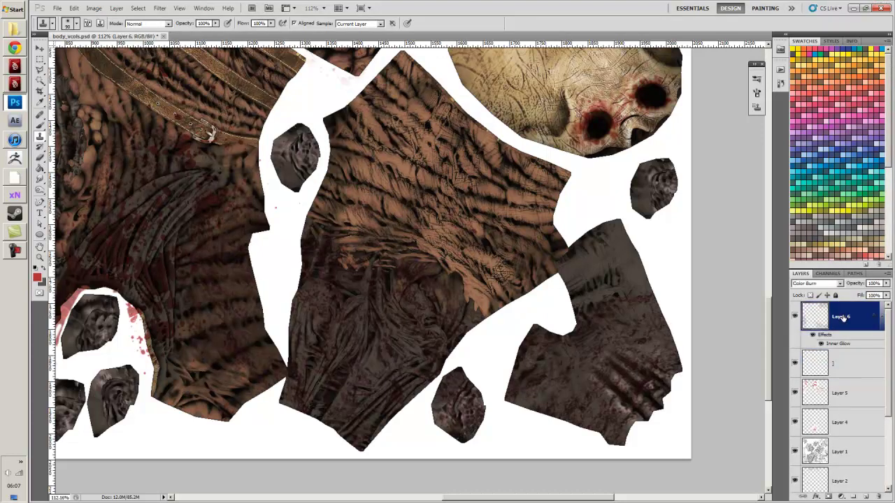
key(ctrl+e)
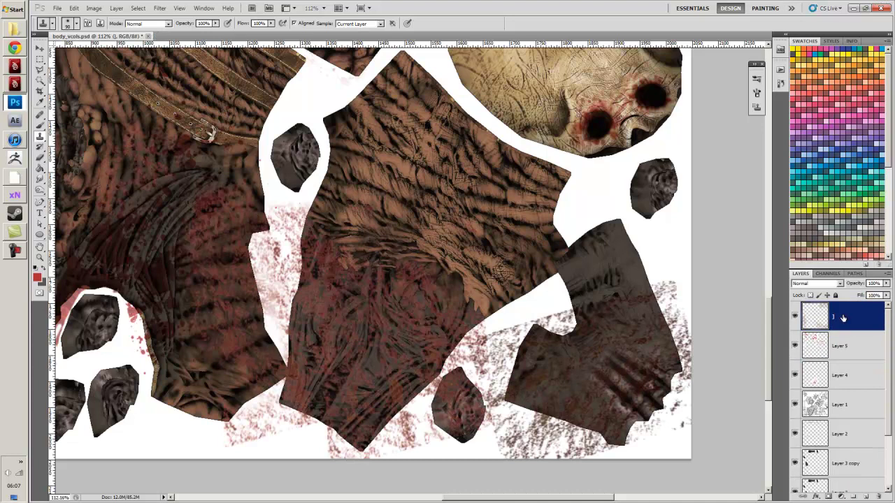
key(ctrl+z)
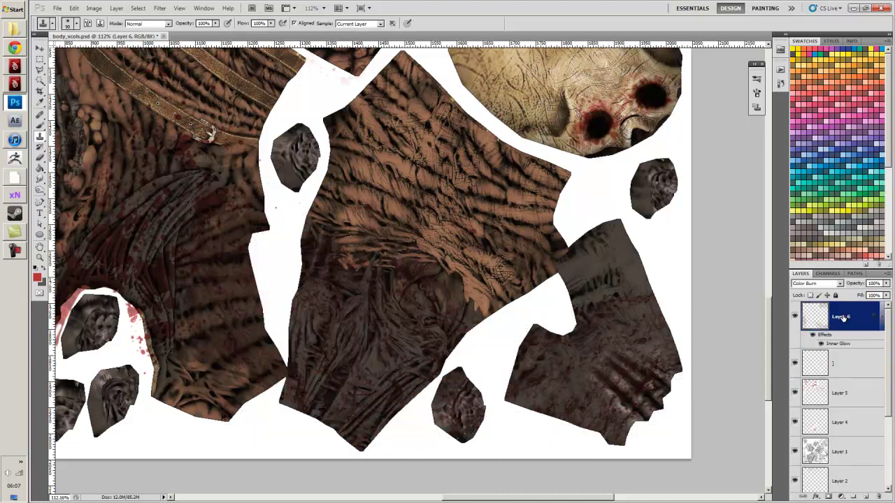
shift+click(839, 375)
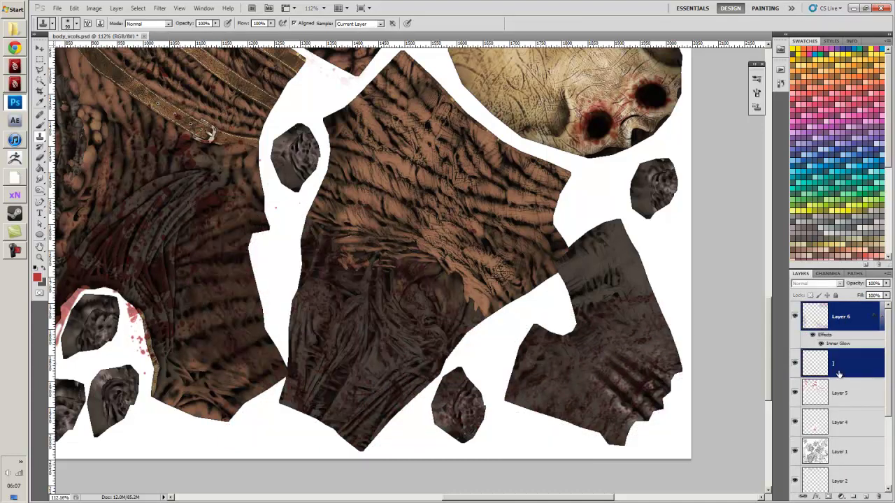
key(ctrl+e)
key(ctrl+z)
click(846, 360)
click(843, 325)
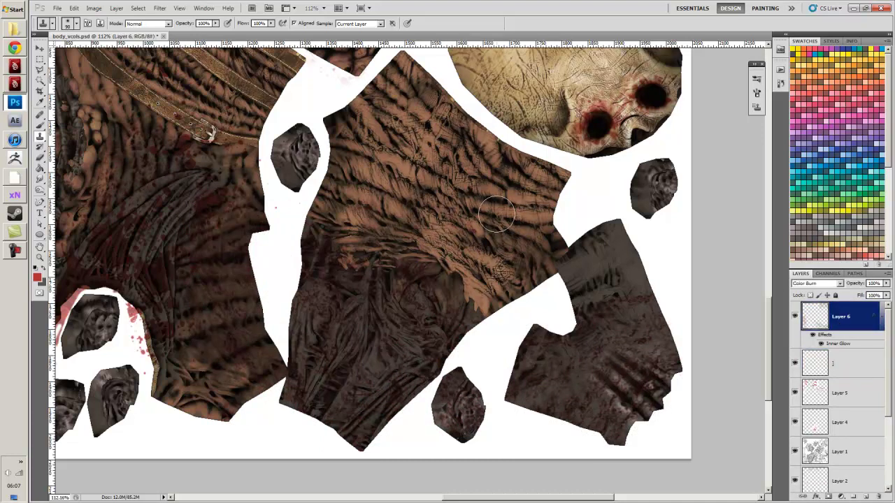
Try a higher contrast on Layer 6 with Brightness/Contrast and discard the adjustment.
click(94, 9)
mouse_move(103, 32)
click(207, 31)
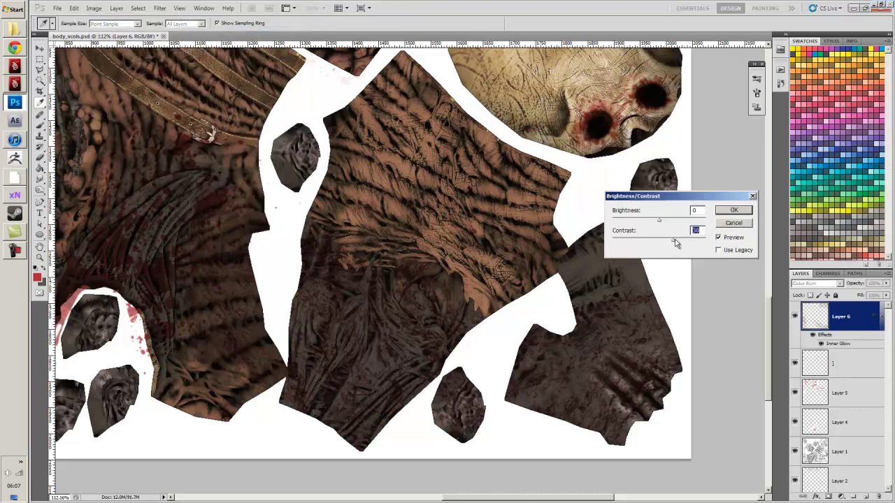
click(734, 224)
Erase Layer 6's blood texture from the small oval piece between the two large dark leg and foot pieces.
scroll(670, 365, up, 2)
drag(629, 334, 634, 281)
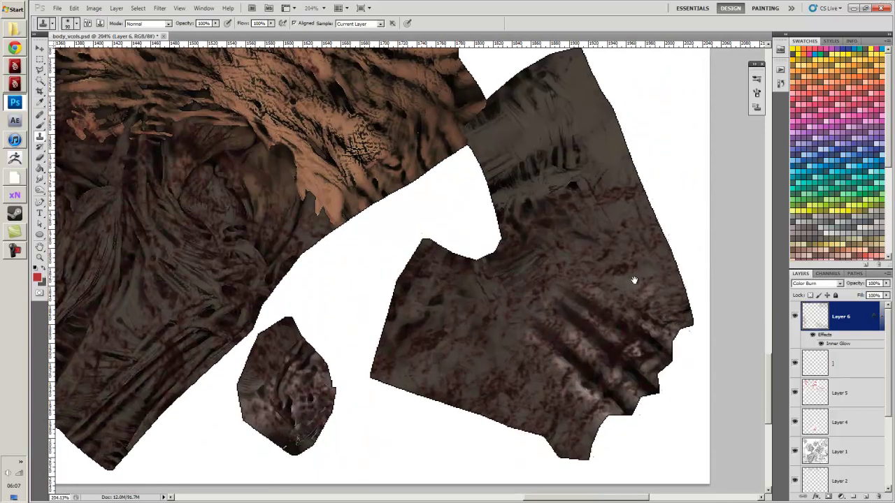
scroll(630, 293, down, 5)
scroll(624, 316, up, 5)
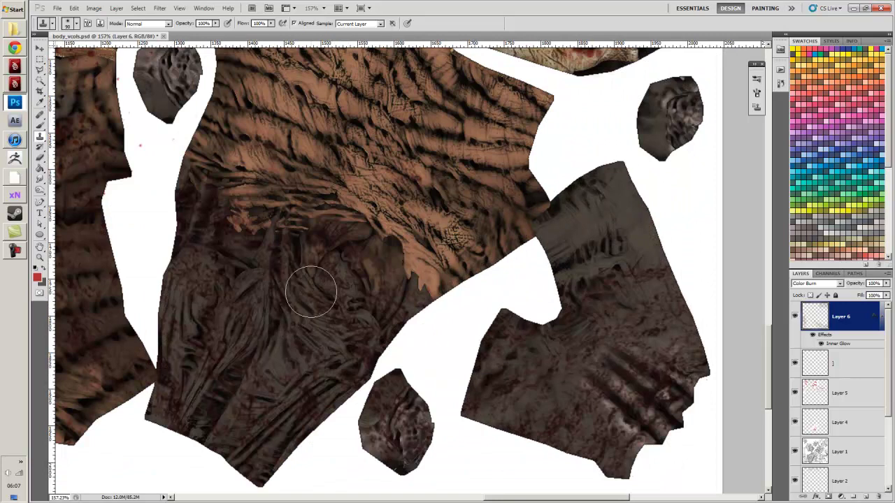
click(393, 402)
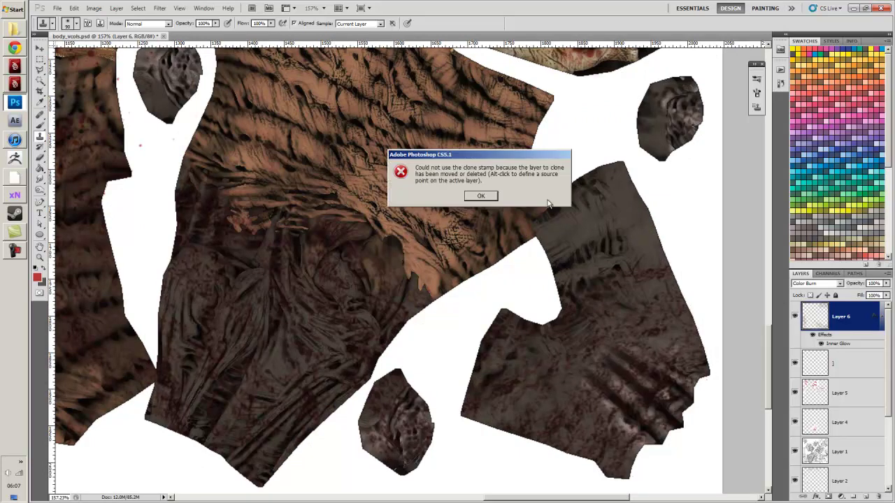
click(480, 195)
key(e)
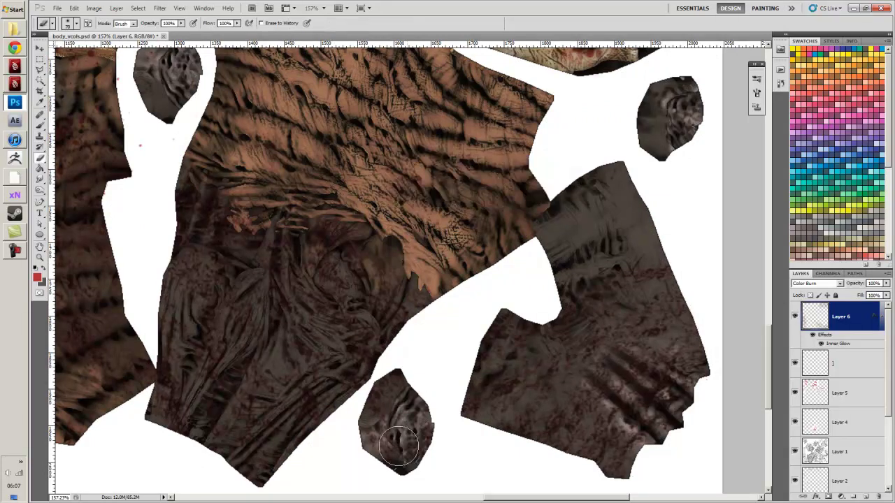
mouse_move(408, 413)
mouse_down()
mouse_move(387, 405)
mouse_move(395, 417)
mouse_move(395, 380)
mouse_move(409, 461)
mouse_move(411, 429)
mouse_up()
drag(421, 376, 423, 390)
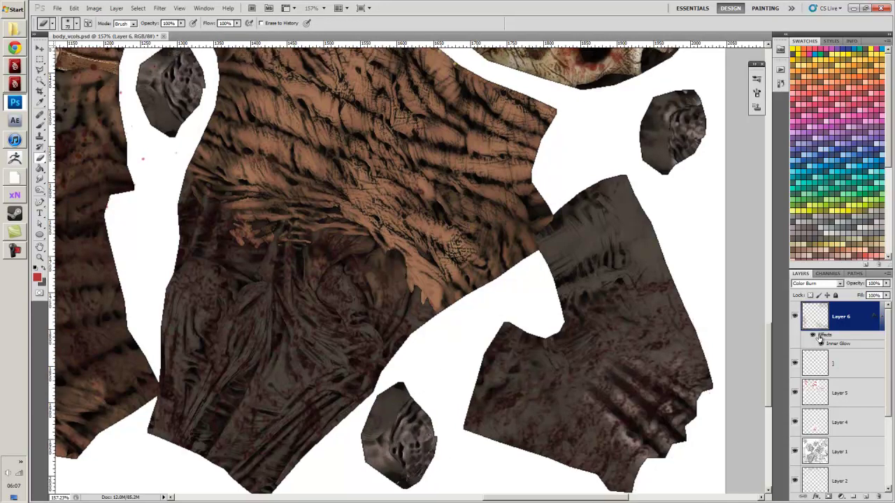
Duplicate Layer 6 and turn off the Inner Glow effect on the copy.
double_click(872, 318)
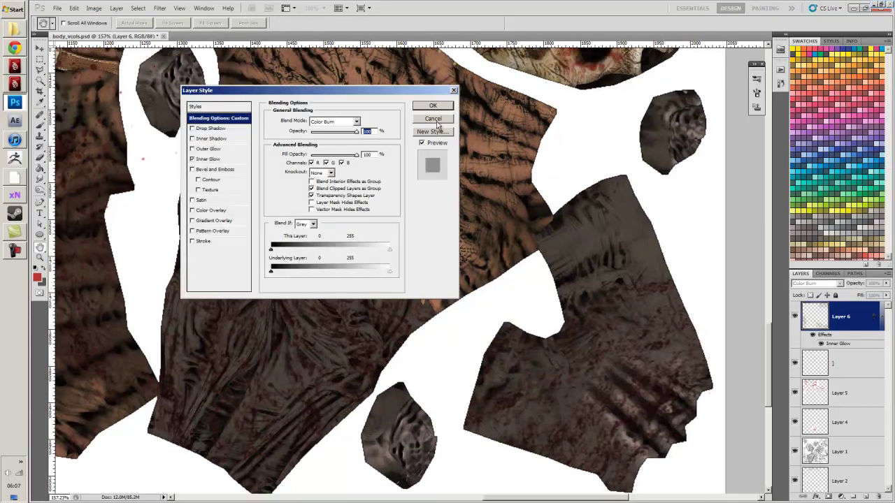
click(435, 120)
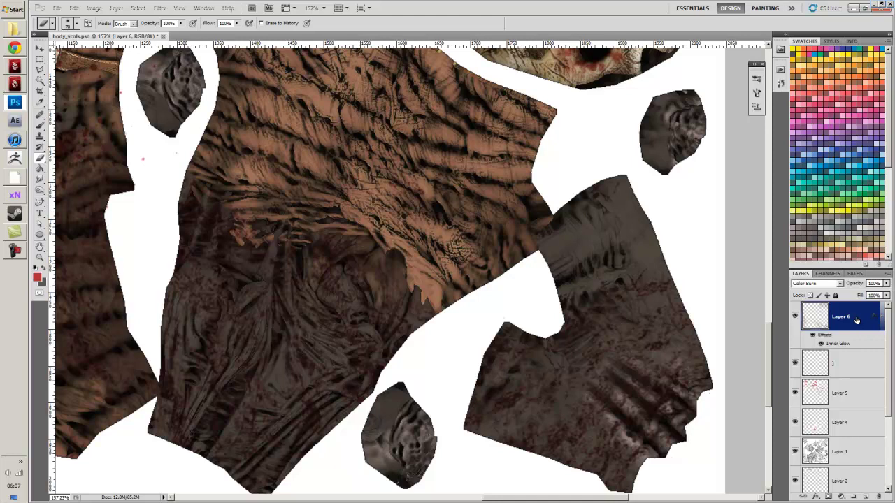
key(ctrl+j)
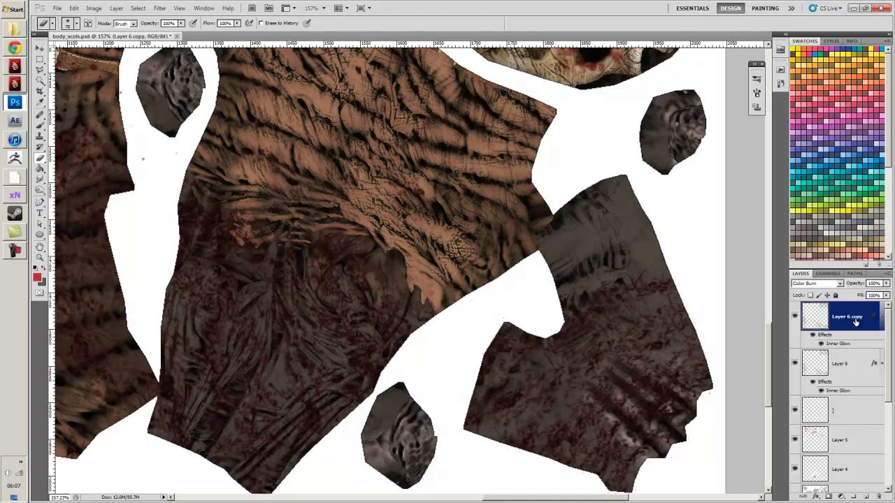
double_click(872, 318)
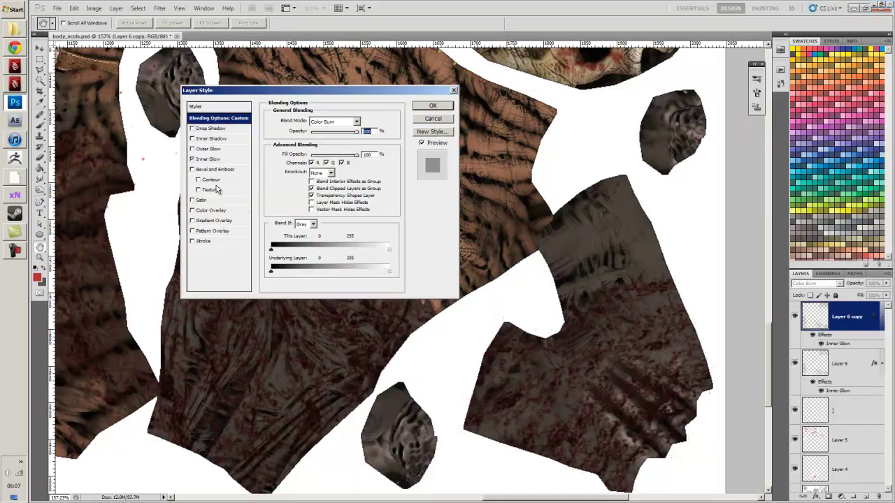
click(193, 159)
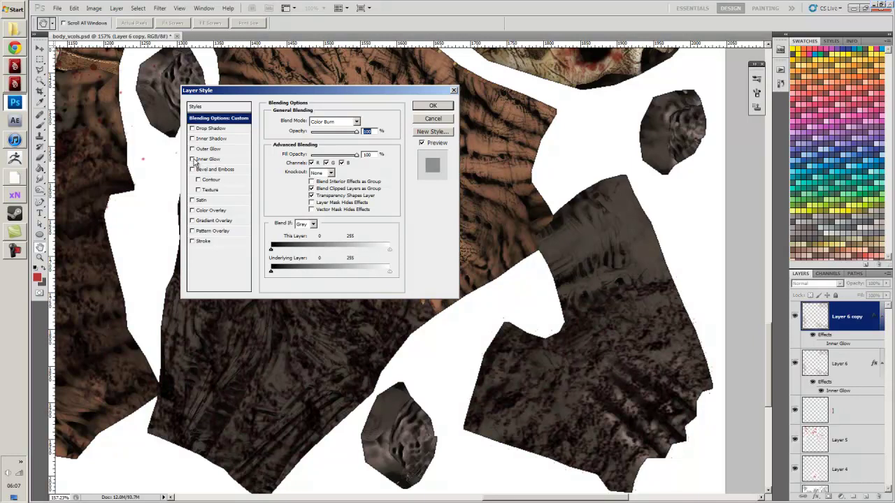
click(428, 107)
Move Layer 6 copy below Layer 6 and toggle its visibility to compare the effect.
drag(847, 319, 842, 381)
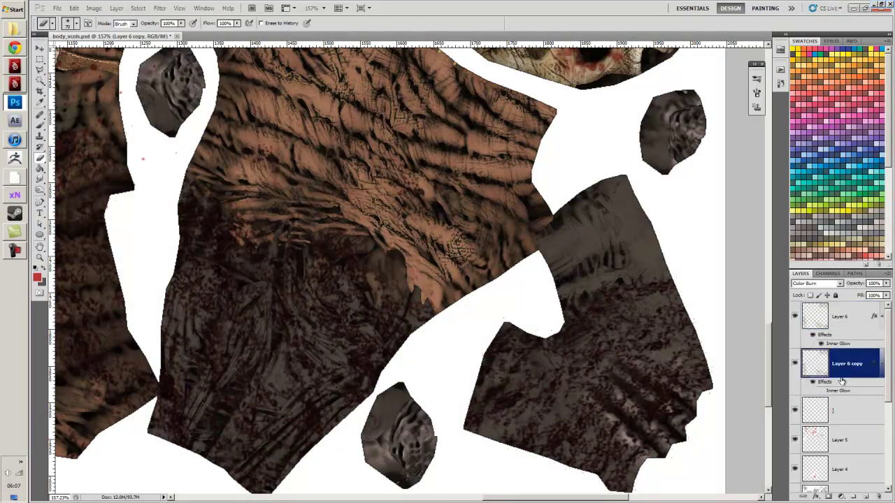
click(795, 363)
click(794, 363)
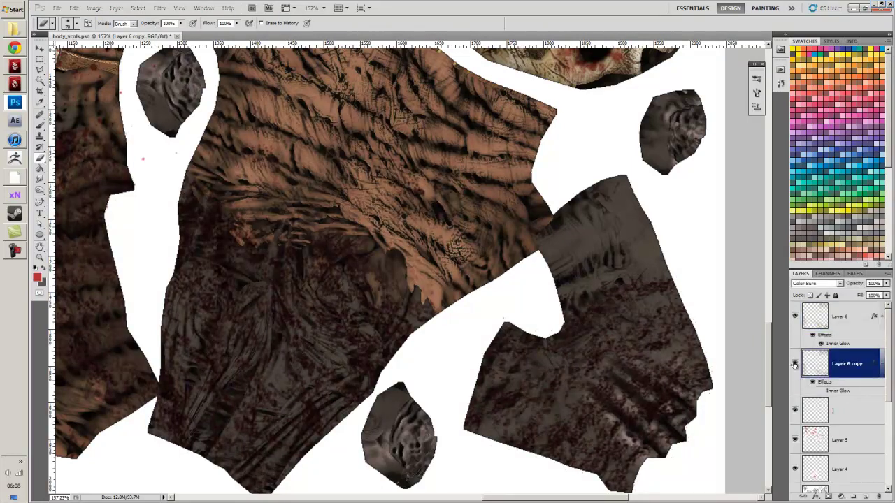
Set the Inner Glow range of Layer 6 to 79%.
click(839, 317)
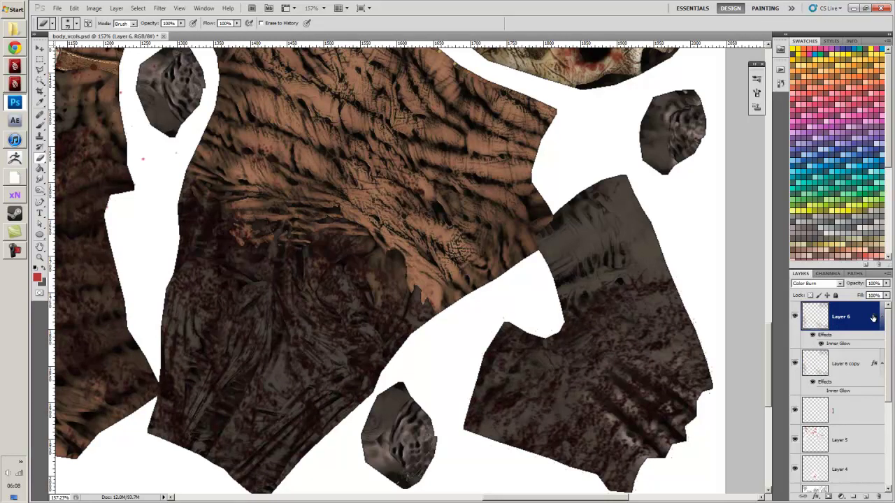
double_click(862, 318)
click(208, 160)
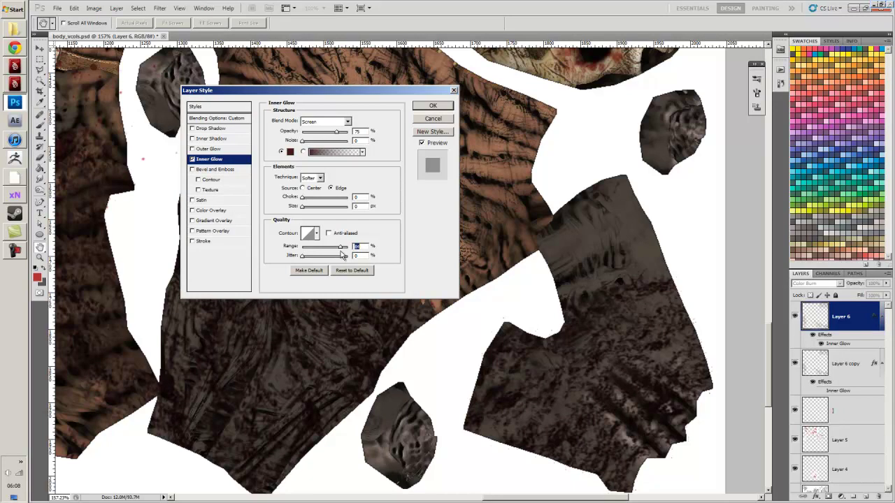
Try other blend modes for Layer 6's Inner Glow, including Normal, Darken, Subtract and Darker Color, and discard the layer style changes.
click(327, 123)
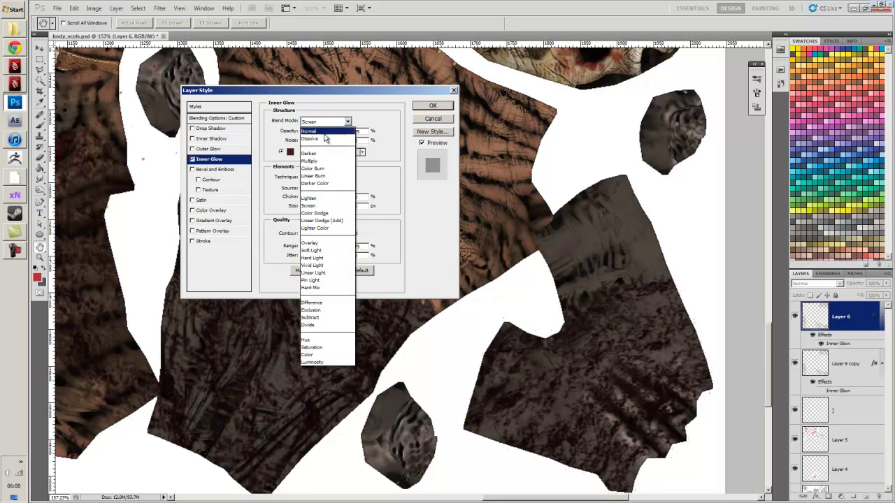
click(325, 135)
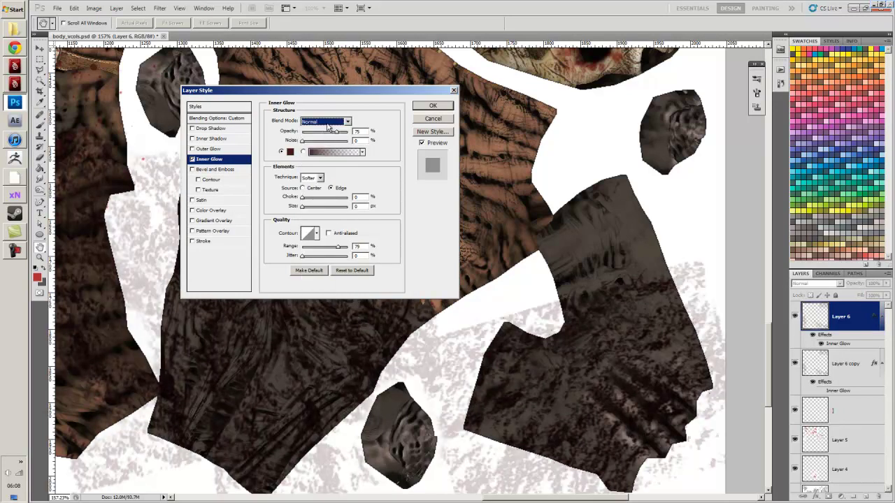
click(329, 123)
click(325, 149)
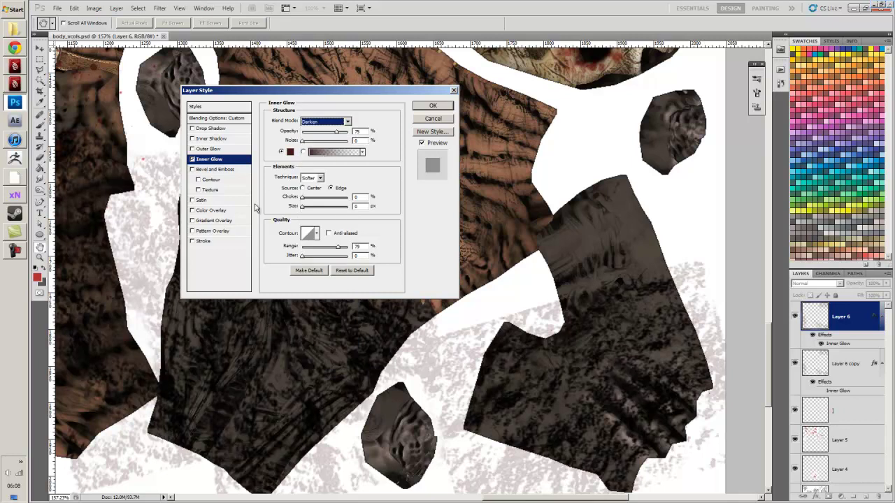
key(Down)
key(Down)
key(Down)
key(Down)
key(Down)
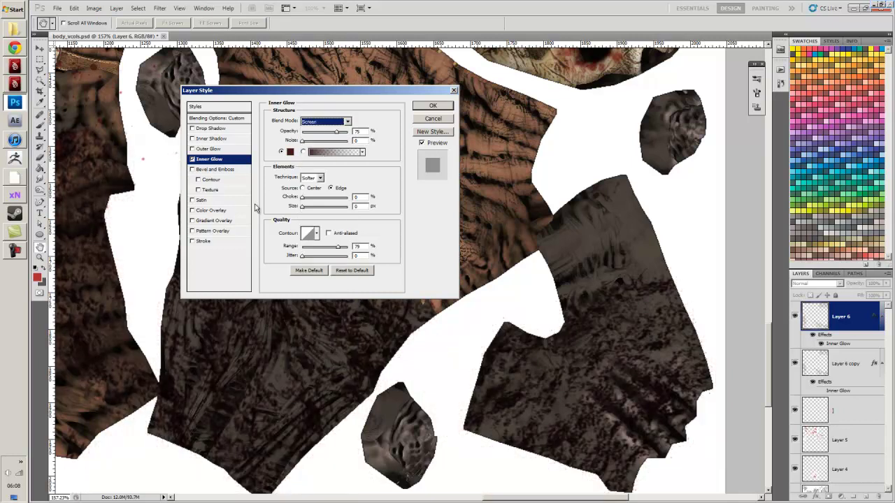
key(Down)
key(Down)
key(Down)
key(Down)
key(Down)
key(Down)
key(Down)
key(Down)
key(Down)
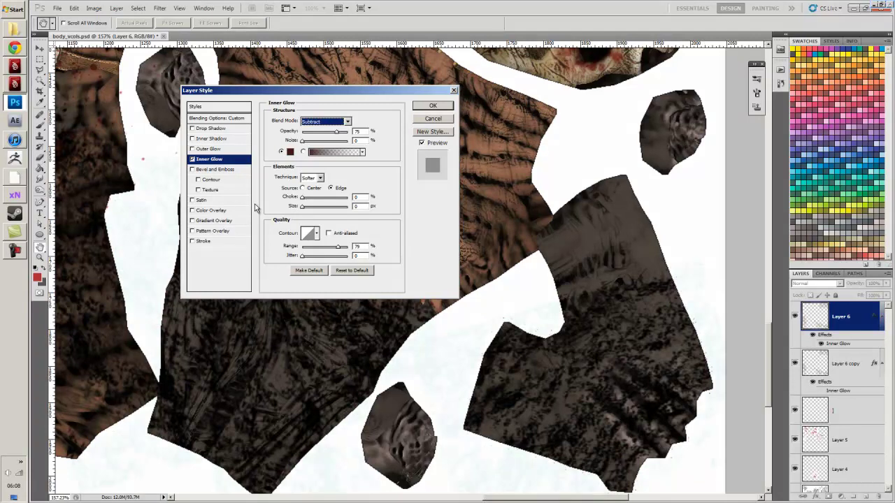
key(Up)
key(Up)
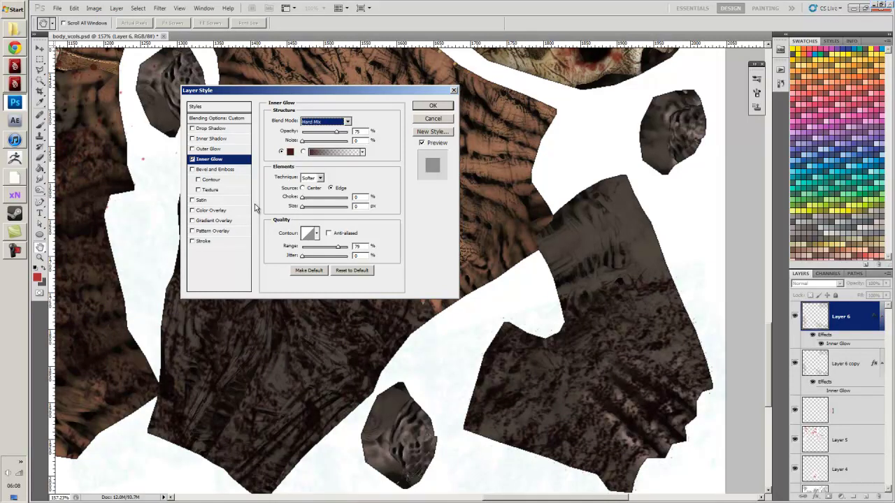
key(Up)
key(Up)
key(Up)
key(Up)
key(Up)
key(Up)
key(Up)
key(Up)
key(Up)
key(Up)
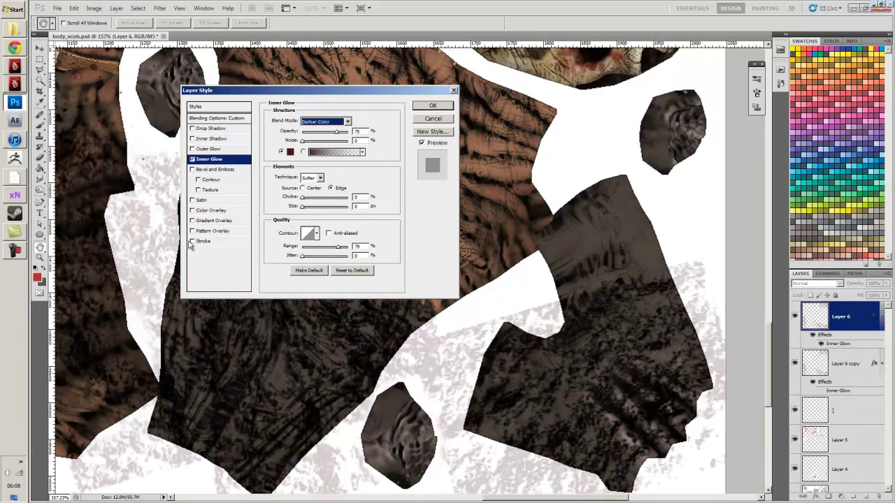
click(192, 242)
click(192, 241)
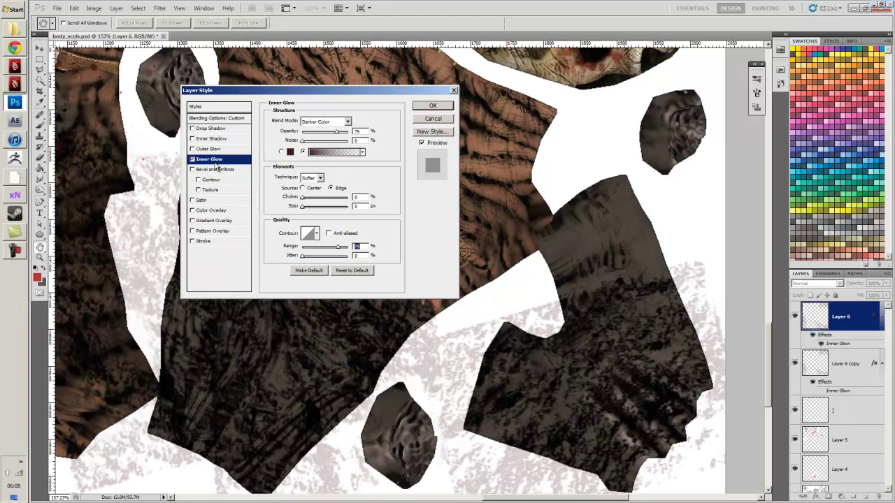
click(431, 121)
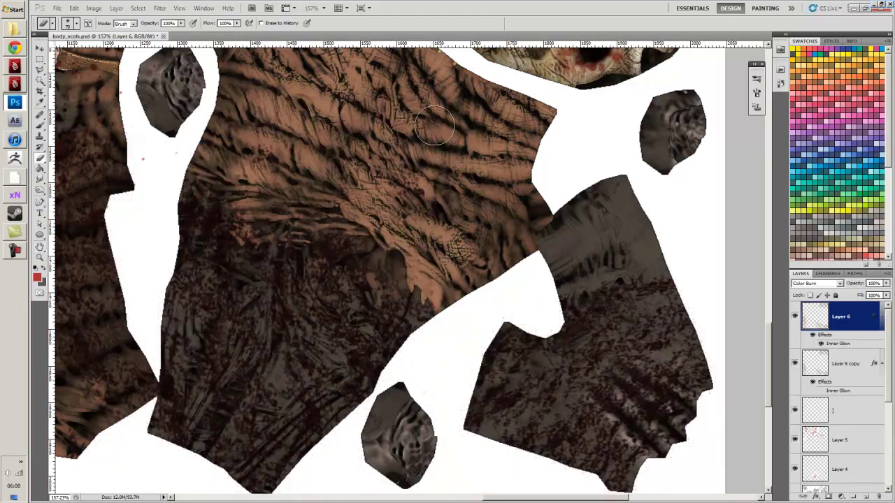
Compare the leg and foot pieces with and without Layer 6 copy, and select that layer.
mouse_move(402, 278)
mouse_down()
mouse_move(451, 249)
mouse_move(503, 247)
mouse_move(473, 260)
mouse_move(400, 251)
mouse_up()
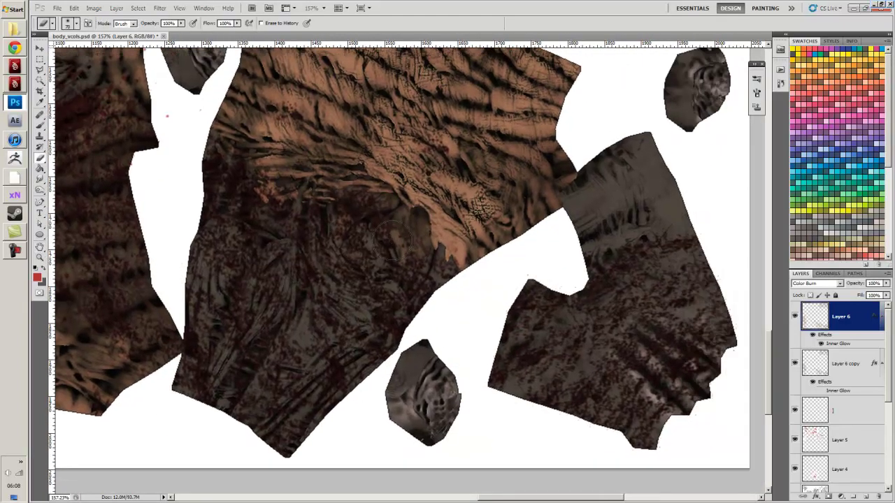
click(795, 363)
click(795, 364)
click(841, 365)
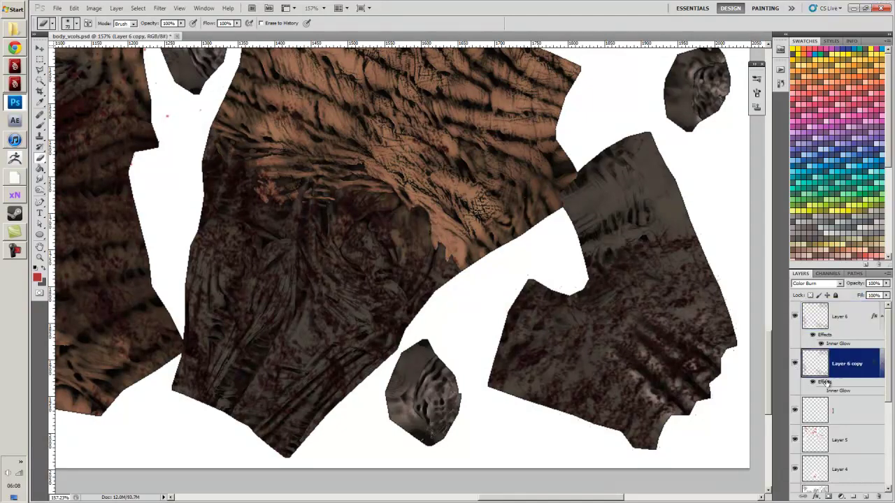
click(796, 363)
click(795, 364)
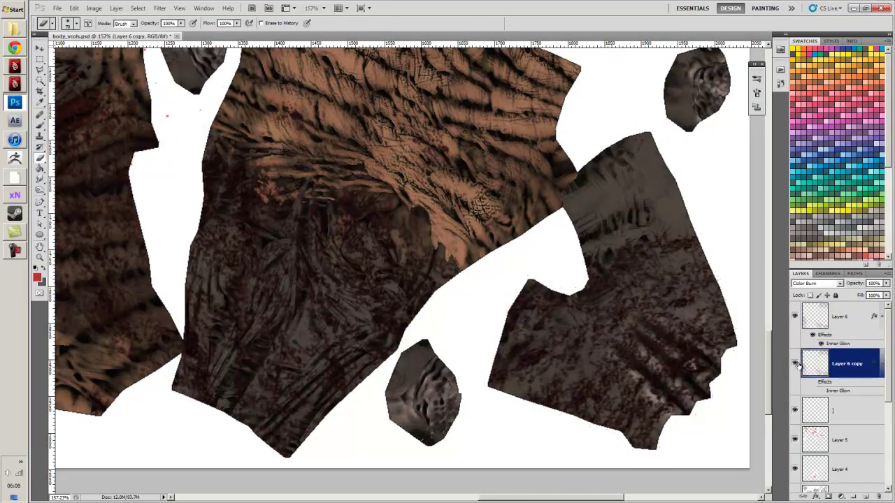
Remove the Inner Glow layer style from Layer 6 copy.
right_click(841, 365)
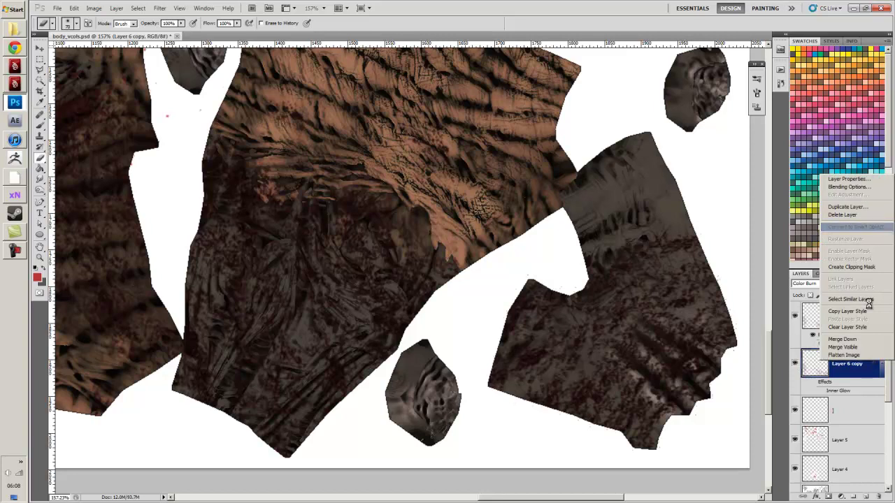
right_click(849, 362)
click(859, 239)
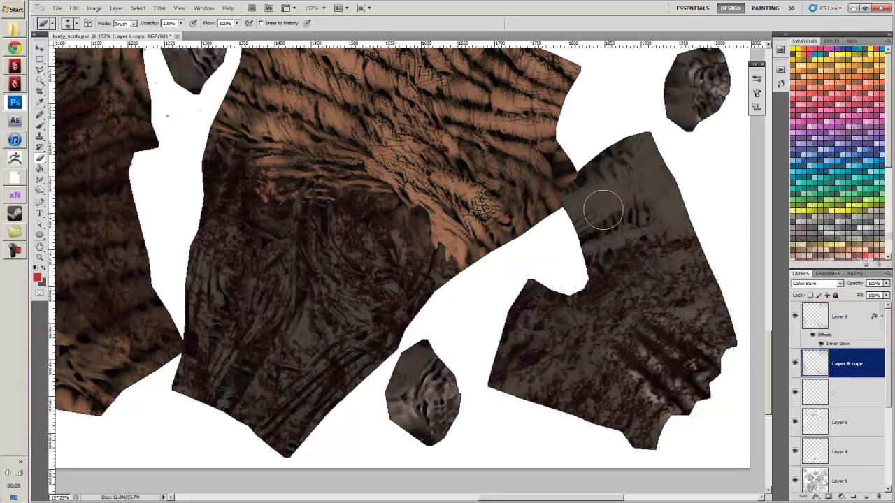
Apply Brightness/Contrast to Layer 6 copy with Use Legacy off and the contrast set to 38.
click(94, 8)
mouse_move(139, 29)
click(217, 28)
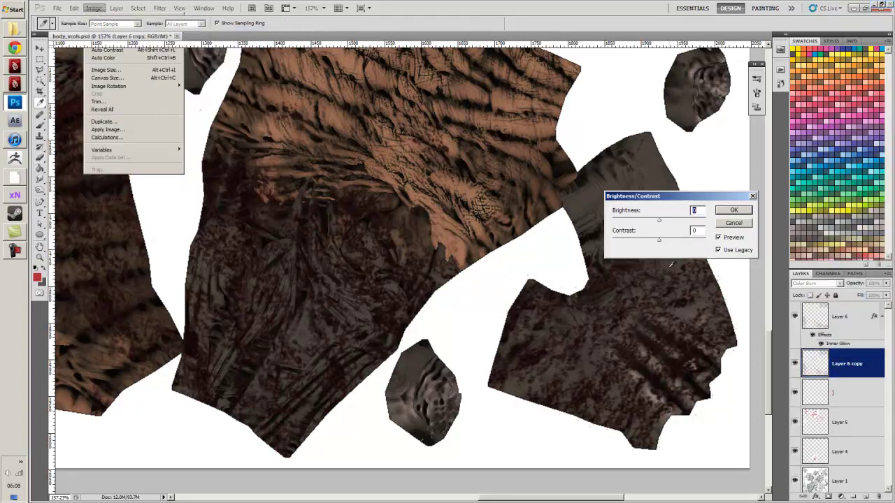
drag(669, 242, 677, 238)
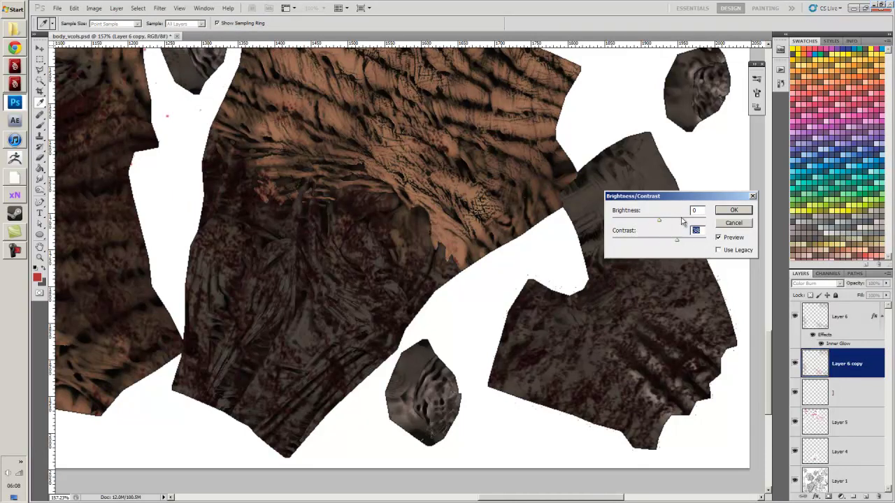
click(730, 213)
Move Layer 6 copy above Layer 6 and toggle its visibility to compare the result.
drag(820, 361, 823, 313)
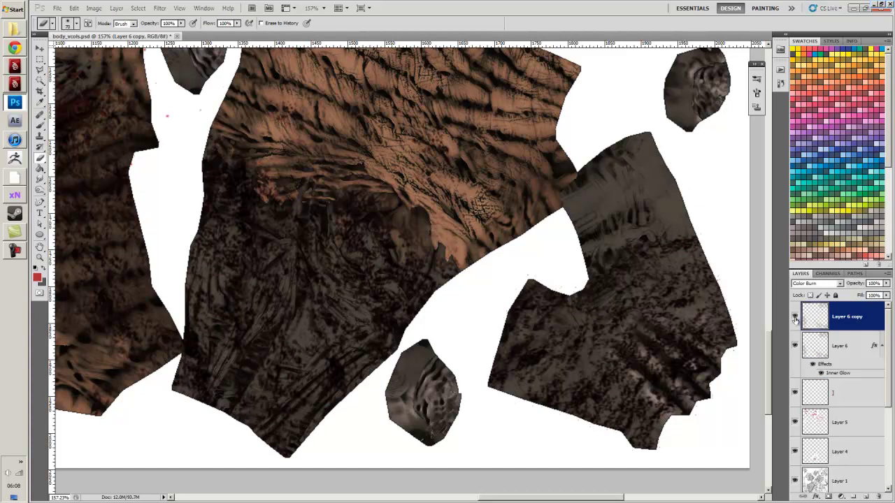
click(795, 318)
click(795, 318)
Try out blend modes on Layer 6 copy one after another, from Multiply through to Luminosity.
click(839, 284)
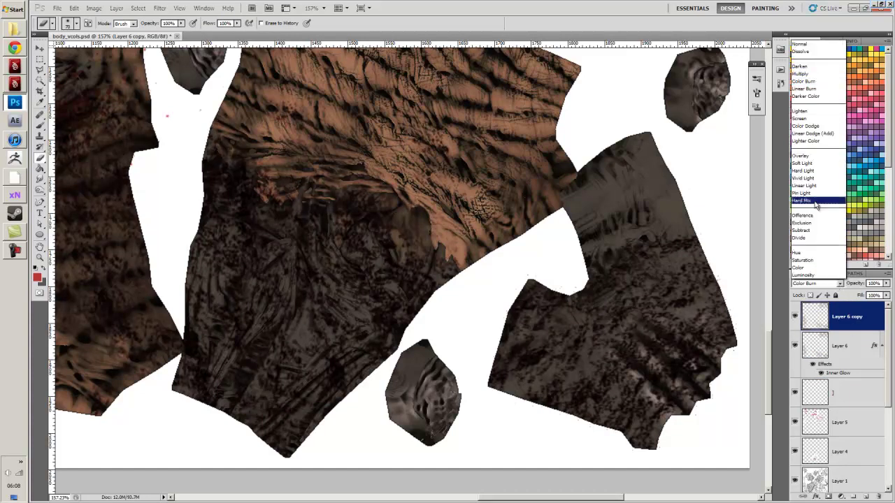
click(817, 75)
key(Down)
key(Down)
key(Down)
key(Down)
key(Down)
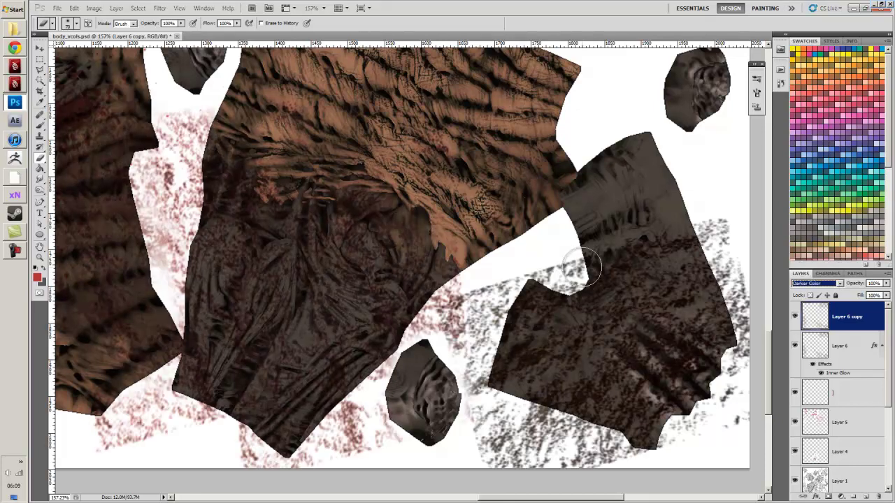
key(Down)
key(Down)
key(Down)
key(Down)
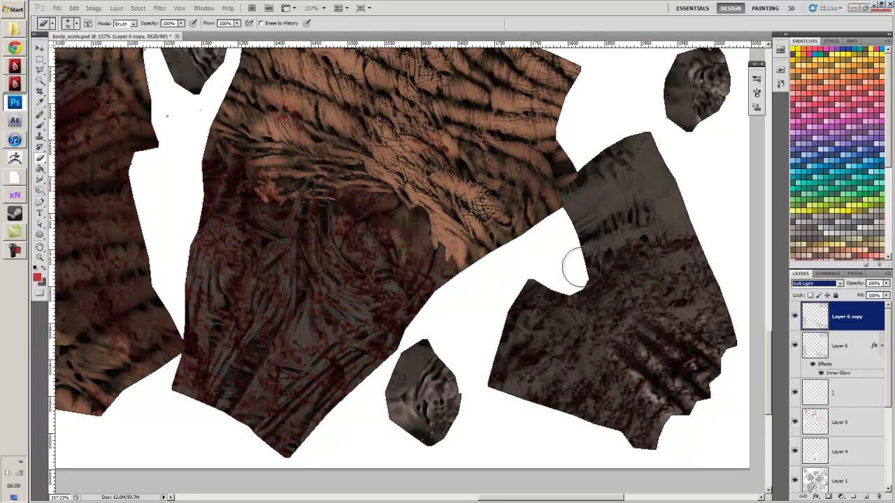
key(Down)
key(Down)
key(Down)
key(Down)
key(Down)
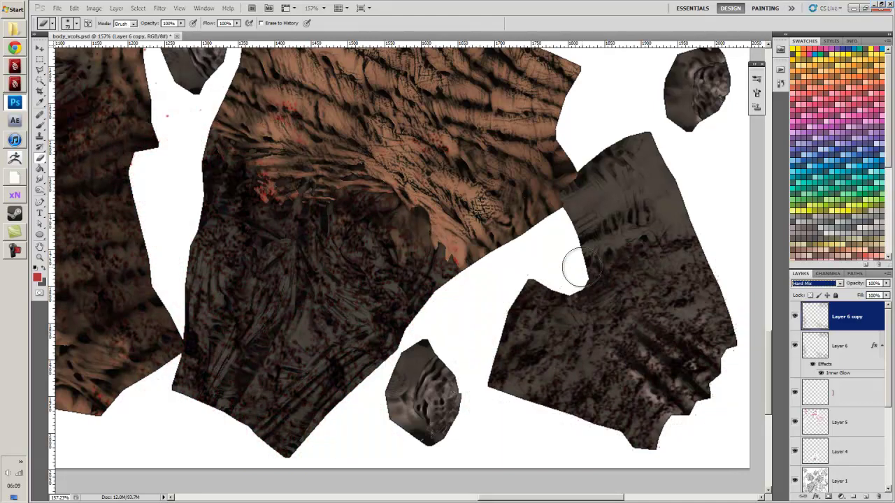
key(Down)
key(Down)
key(Down)
key(Down)
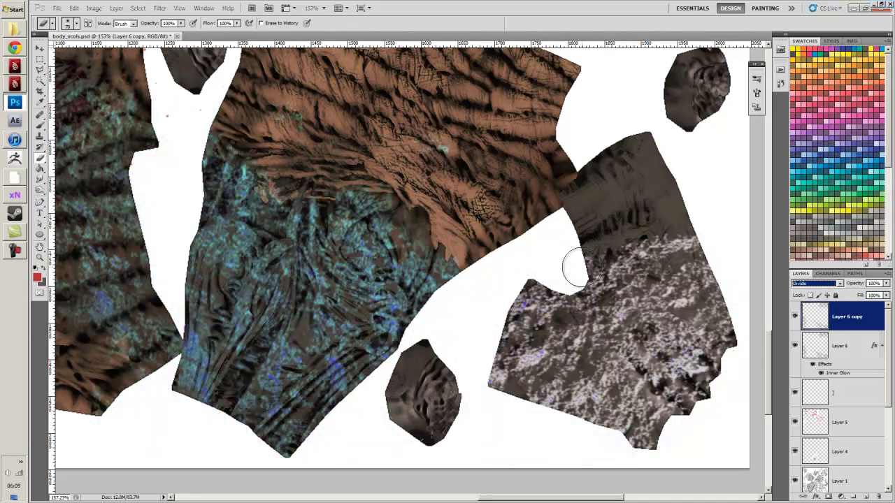
key(Down)
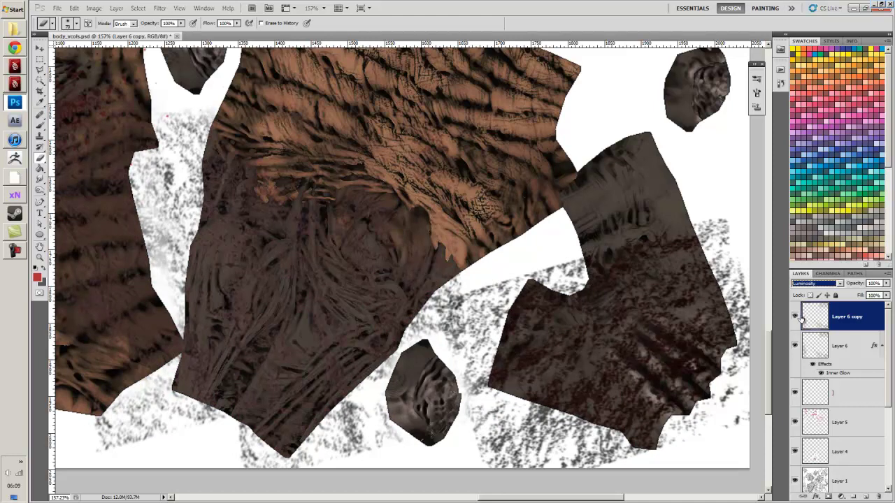
Close Layer 6 copy's layer style settings and hide the layer.
double_click(802, 318)
click(433, 105)
click(795, 317)
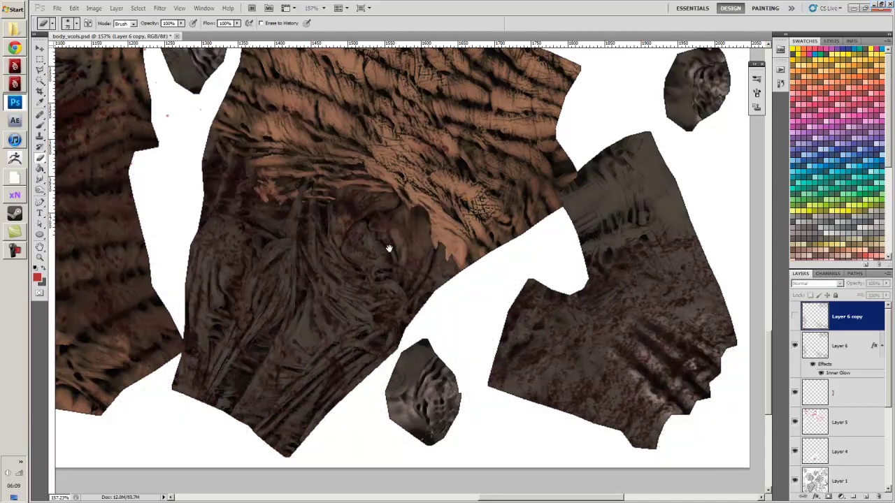
Save a JPEG copy of the texture over the existing body_vcols file in the texturing folder, accepting the JPEG options.
drag(392, 250, 498, 313)
key(ctrl+shift+s)
click(447, 288)
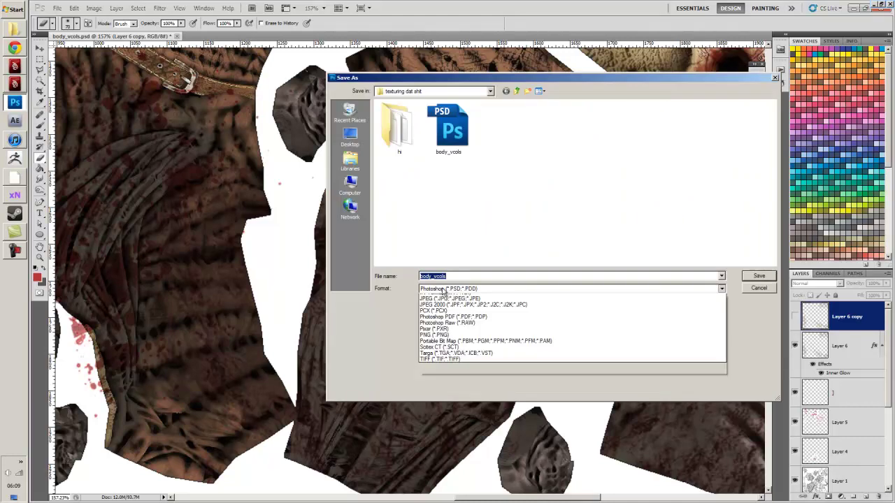
click(453, 353)
click(443, 288)
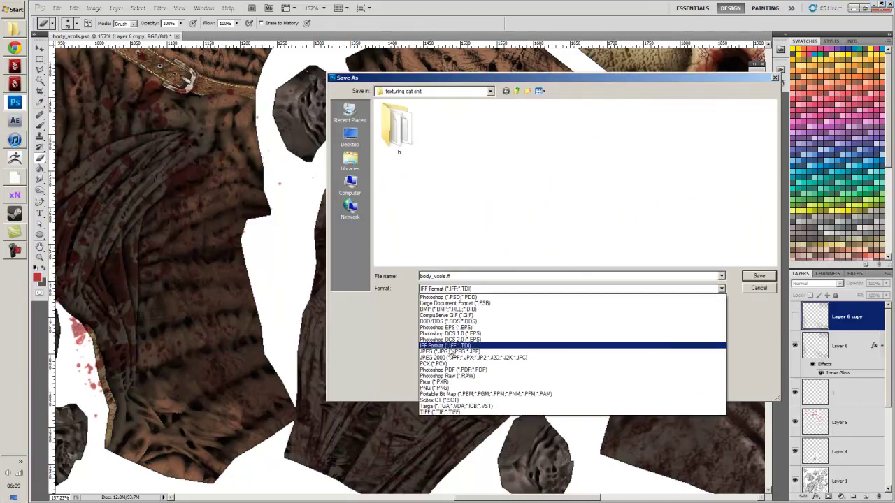
click(453, 352)
click(660, 128)
double_click(688, 130)
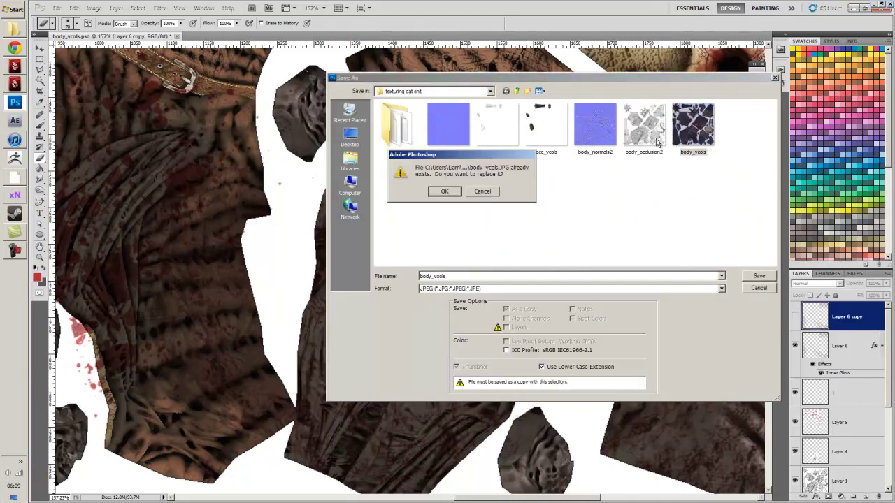
click(450, 192)
click(372, 87)
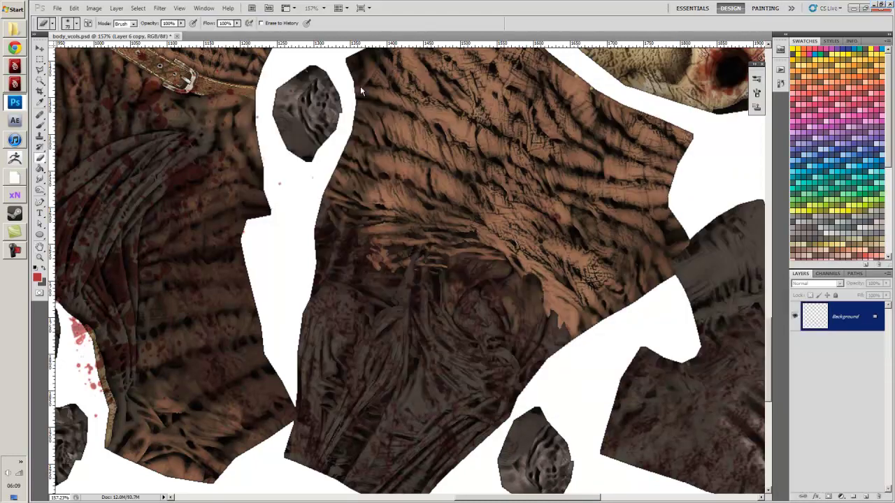
Switch to Maya and inspect the updated texture on the creature's waist and legs.
click(14, 67)
click(543, 222)
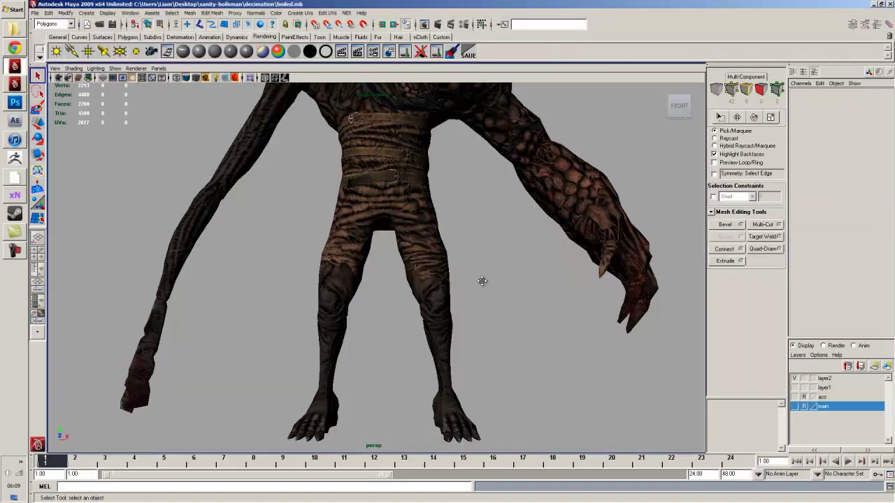
drag(482, 281, 396, 291)
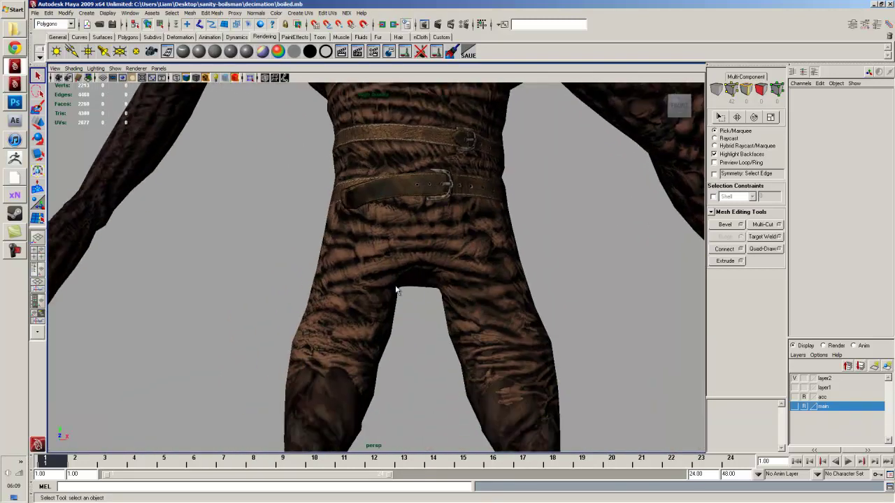
Switch to Chrome, close the dirt photo, and search Google for "rust" in a new tab.
click(15, 48)
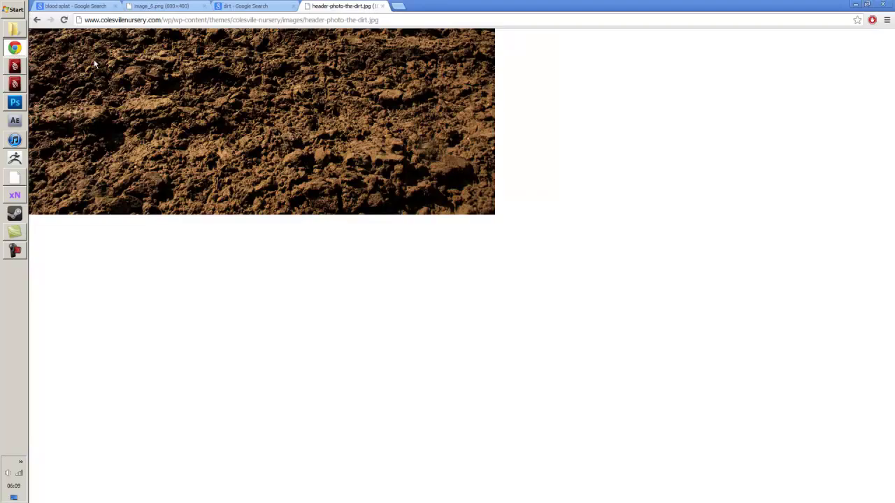
click(383, 7)
click(315, 7)
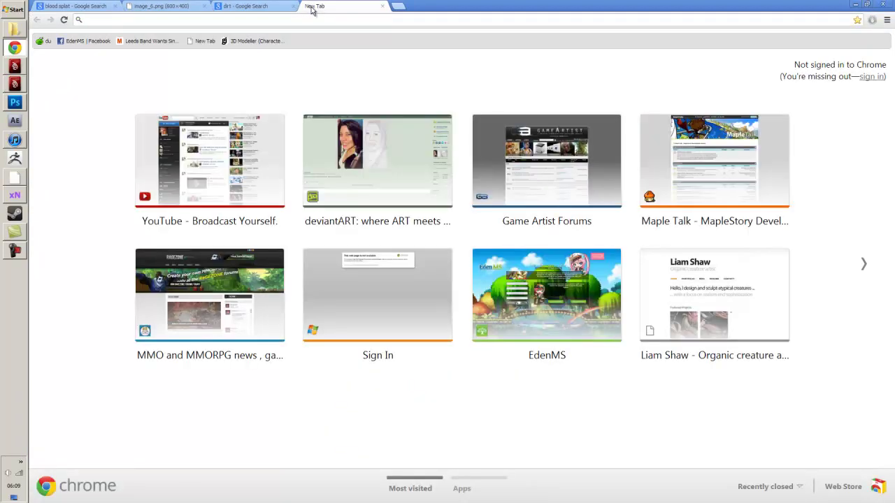
text(rust)
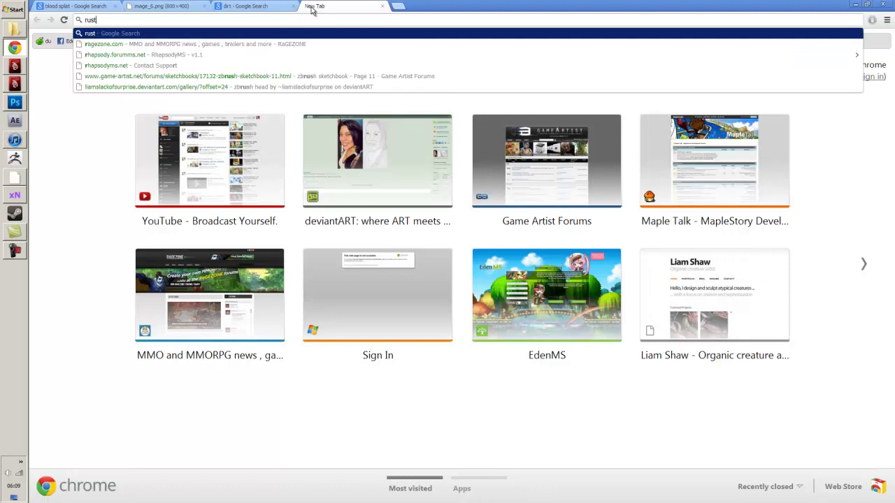
key(Return)
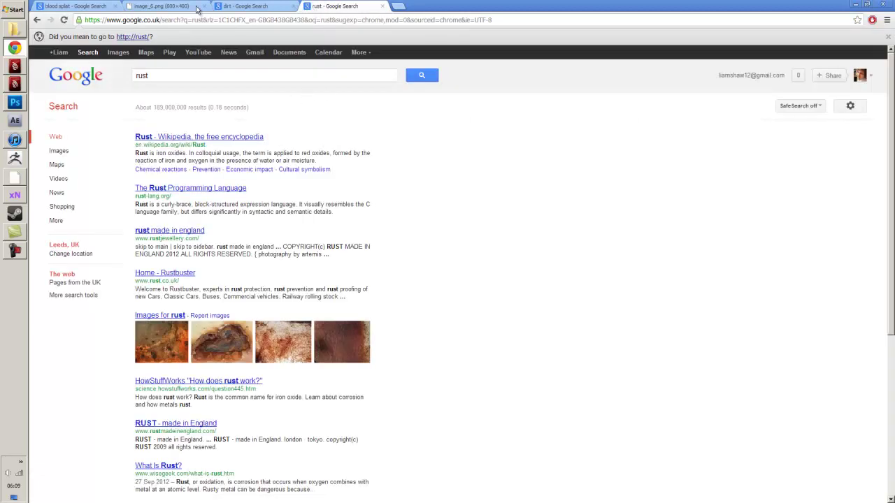
click(13, 253)
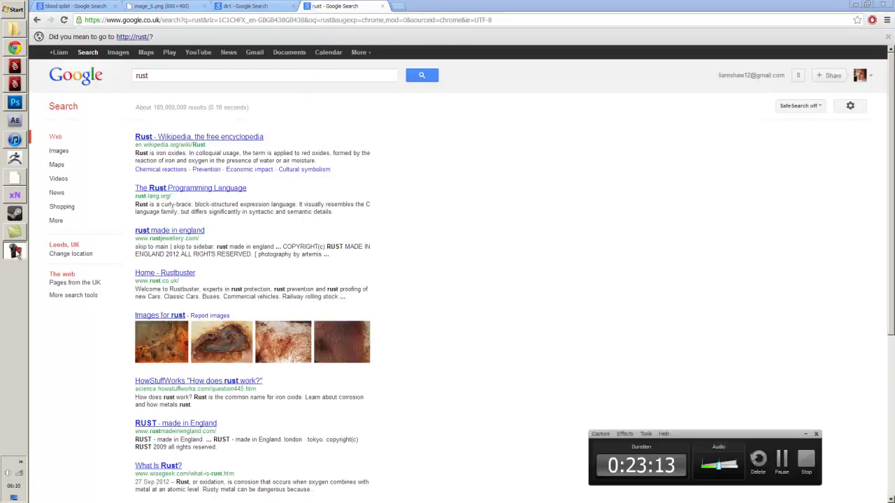
Show the image results for "rust" and open the peeling green-and-rust paint photo at full size.
click(14, 253)
click(124, 53)
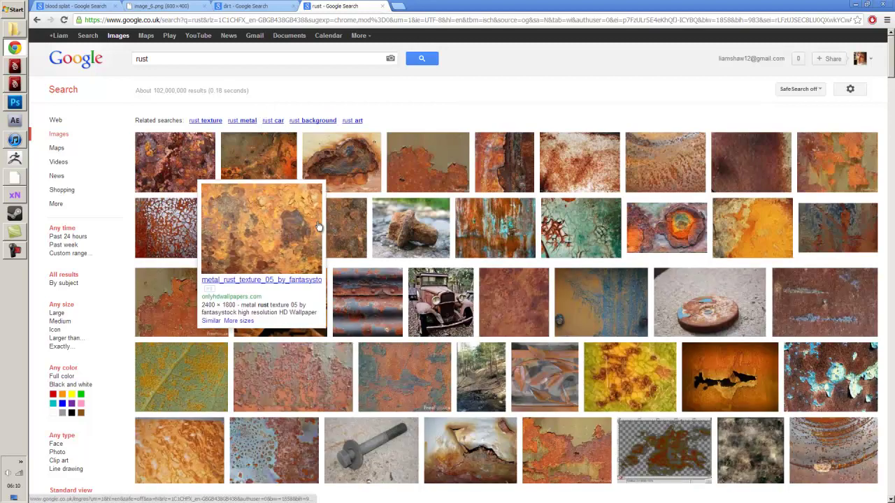
mouse_move(354, 225)
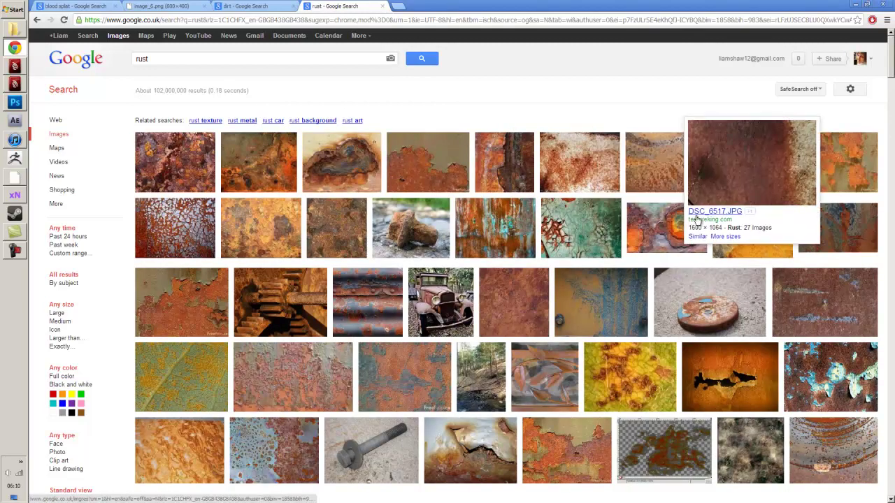
scroll(323, 322, down, 1)
click(323, 321)
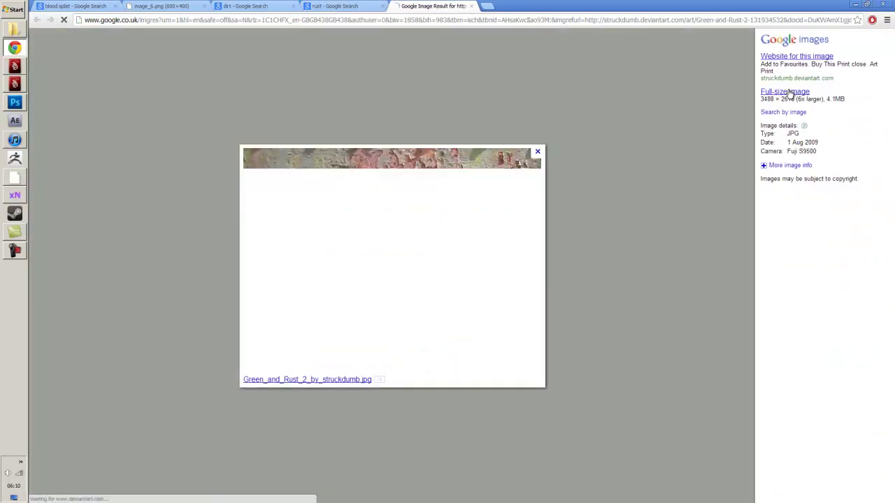
click(790, 94)
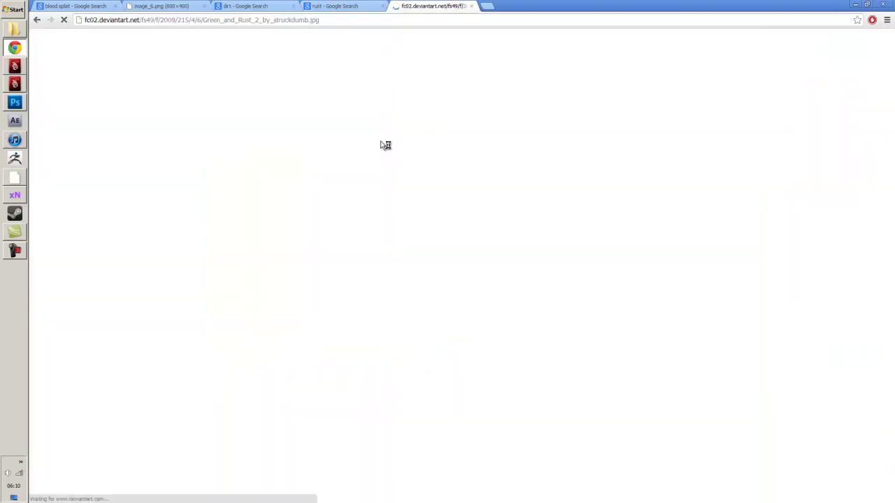
click(373, 145)
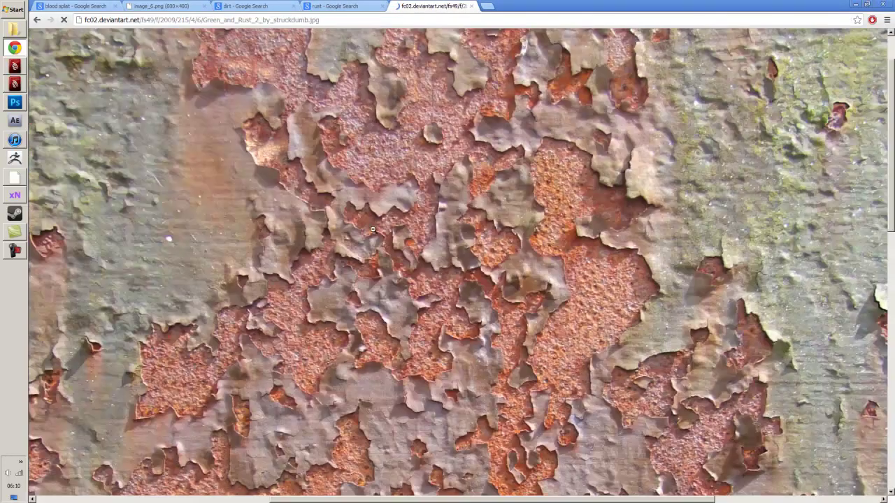
Copy the full-size rust photo, switch to Photoshop and paste it as a new layer over the body_vcols texture.
scroll(387, 294, down, 2)
right_click(395, 253)
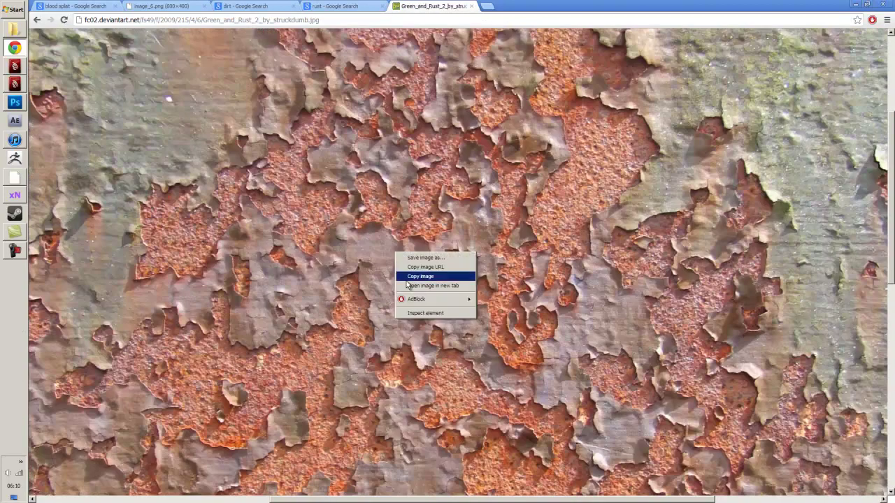
click(410, 281)
click(15, 102)
click(105, 65)
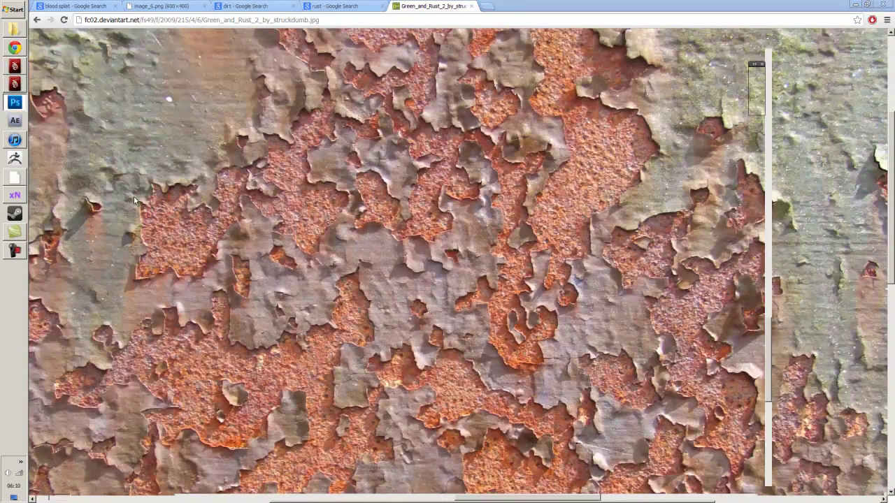
scroll(434, 305, down, 3)
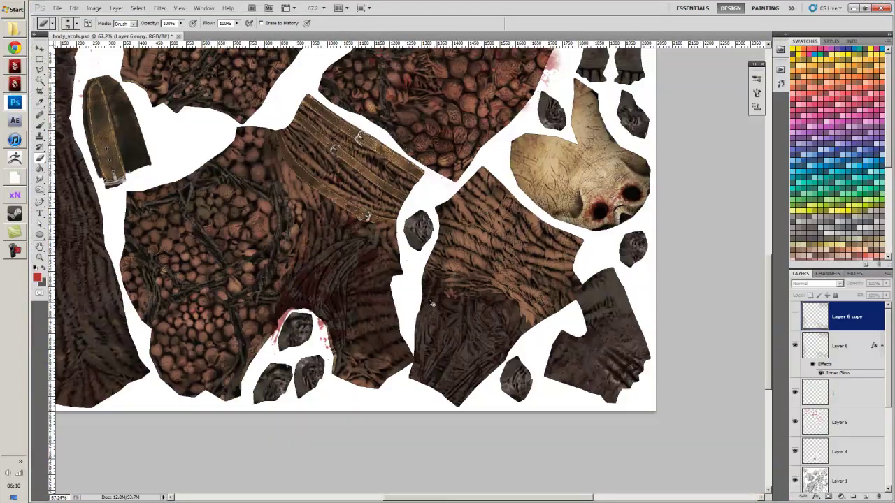
key(ctrl+v)
key(v)
drag(175, 154, 418, 281)
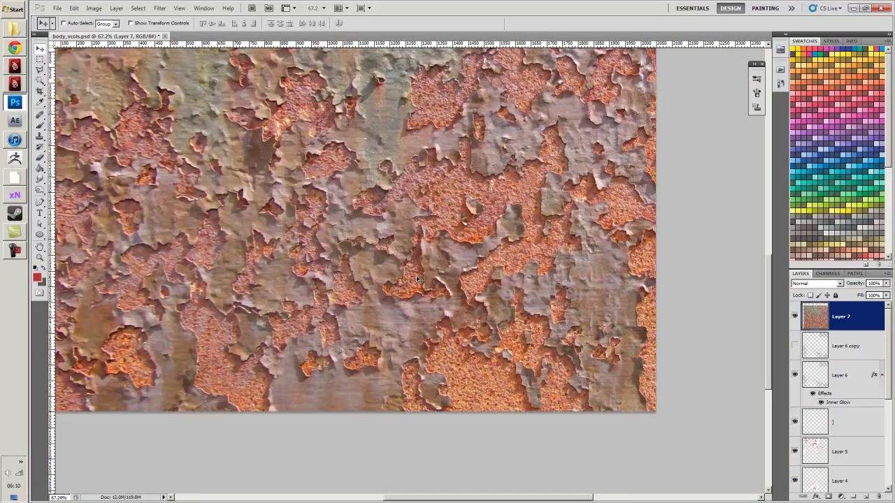
Scale the pasted rust layer down to less than half size and place it over the lower middle of the texture map.
scroll(417, 280, down, 2)
key(ctrl+t)
scroll(699, 154, down, 2)
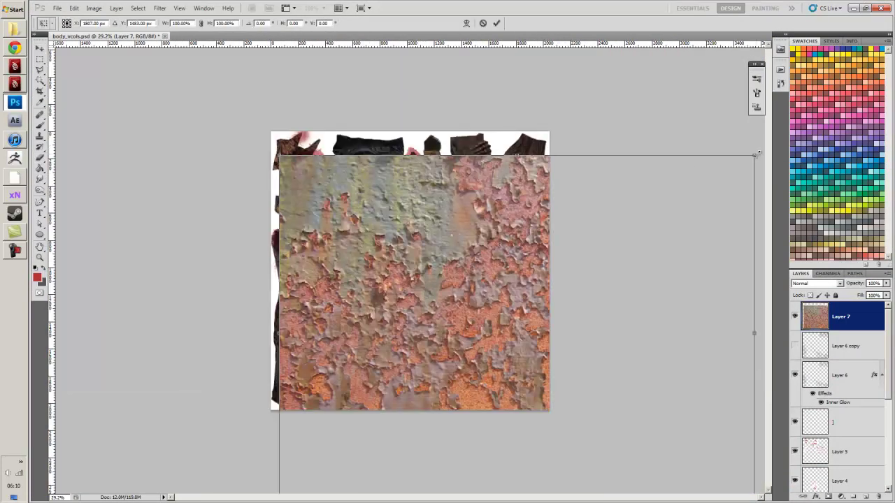
drag(755, 155, 488, 338)
drag(413, 382, 425, 316)
key(Return)
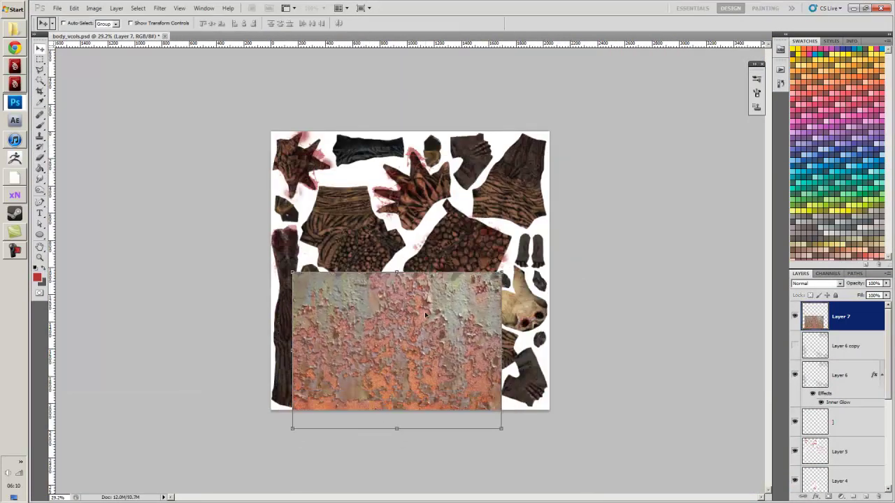
scroll(413, 326, up, 2)
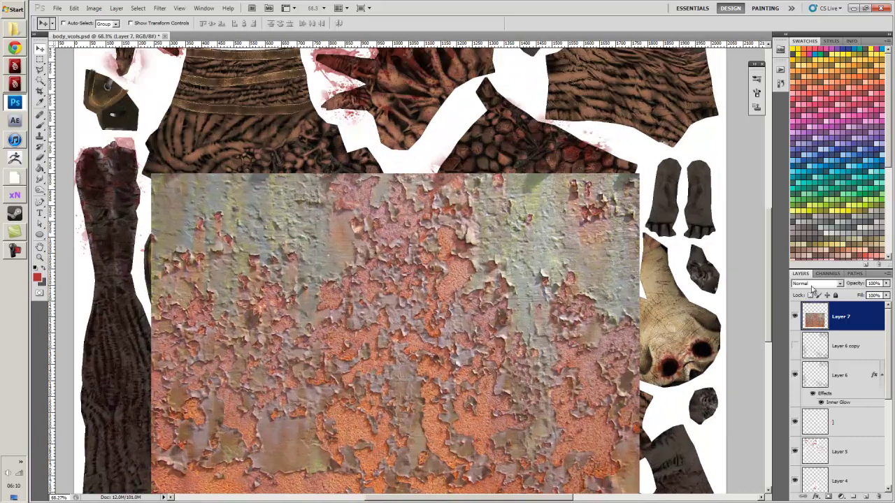
Try blend modes from Darken through Color Burn, Screen and Overlay on the rust layer, settling on Soft Light.
click(815, 283)
click(804, 65)
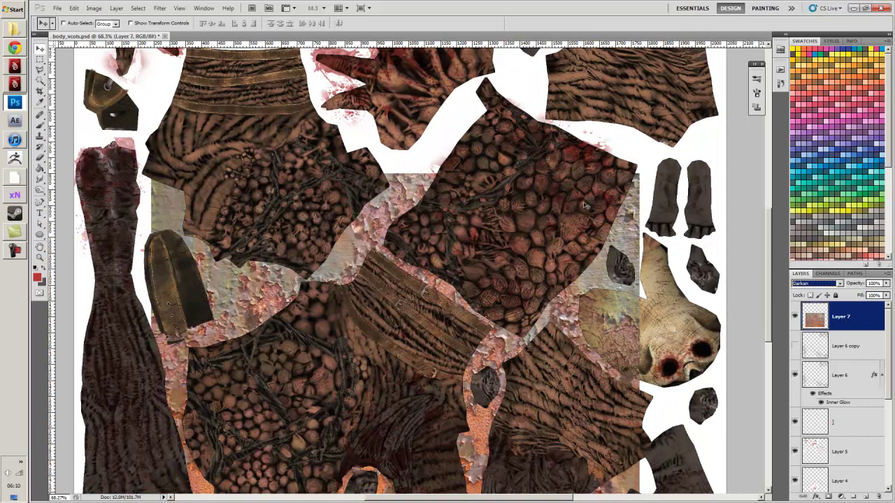
key(shift+plus)
key(shift+plus)
key(shift+plus)
key(shift+plus)
key(shift+plus)
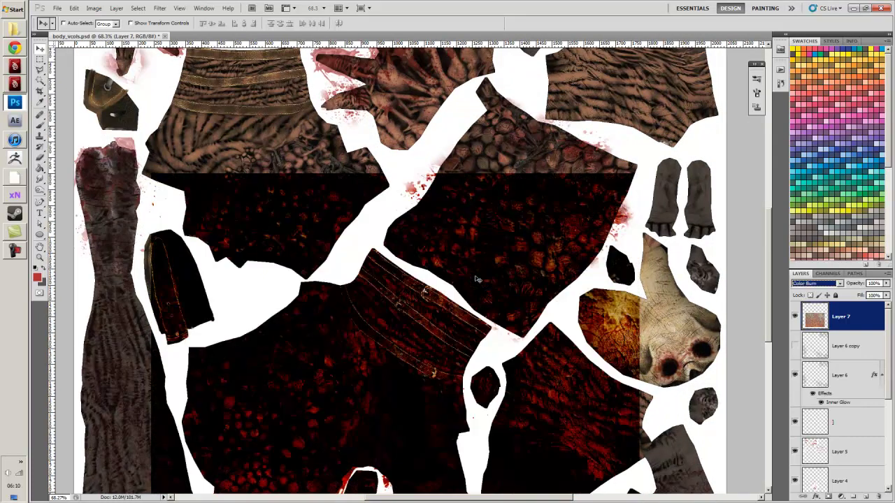
key(shift+plus)
key(shift+plus)
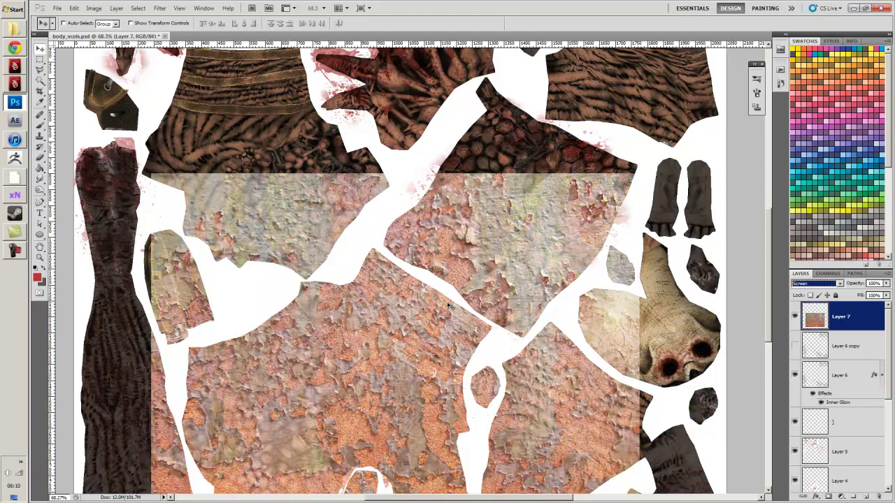
key(shift+plus)
key(shift+plus)
key(shift+plus)
key(shift+plus)
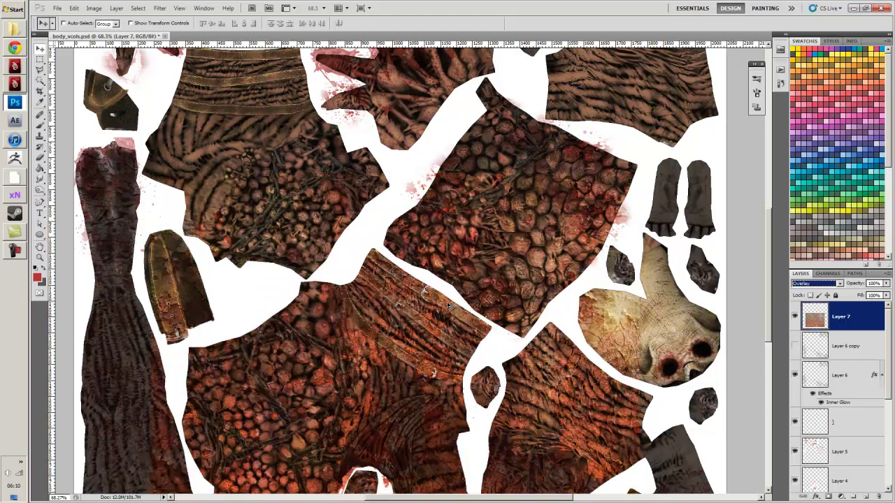
key(shift+minus)
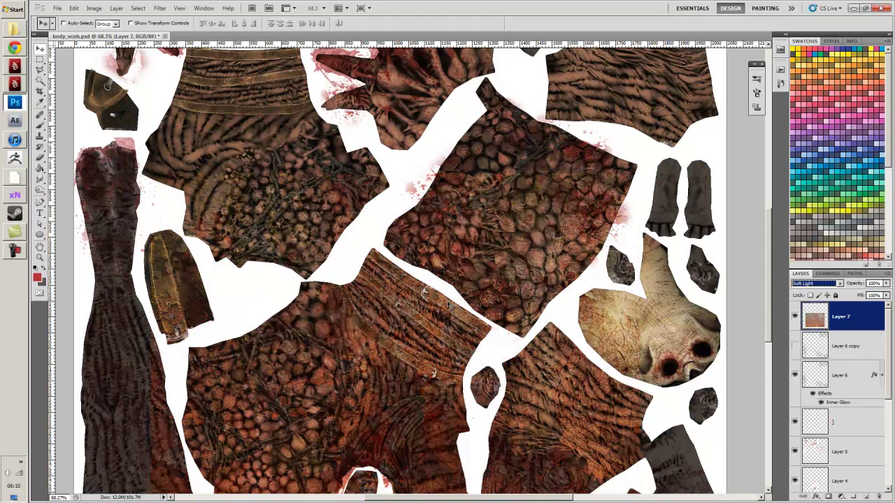
Check the Soft Light rust on the straps and skin, and try the blend modes beyond it, including Linear Light, Exclusion and Hue.
drag(390, 374, 400, 254)
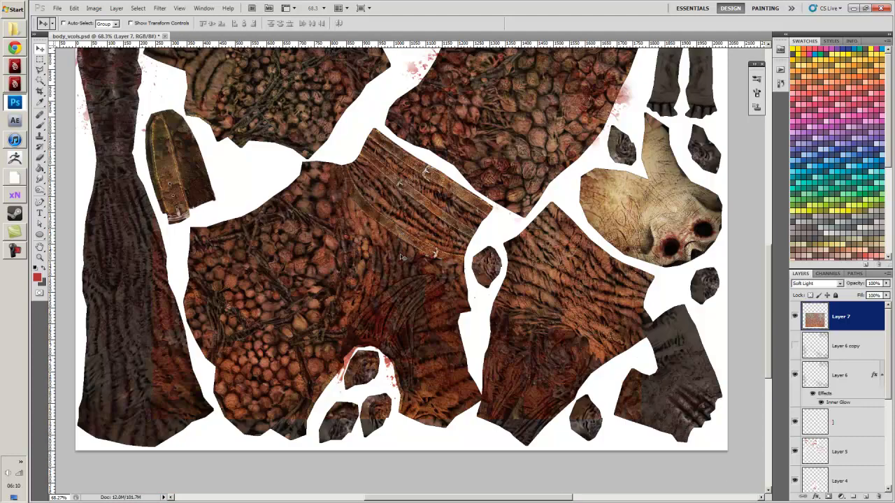
scroll(405, 288, up, 4)
drag(405, 290, 338, 334)
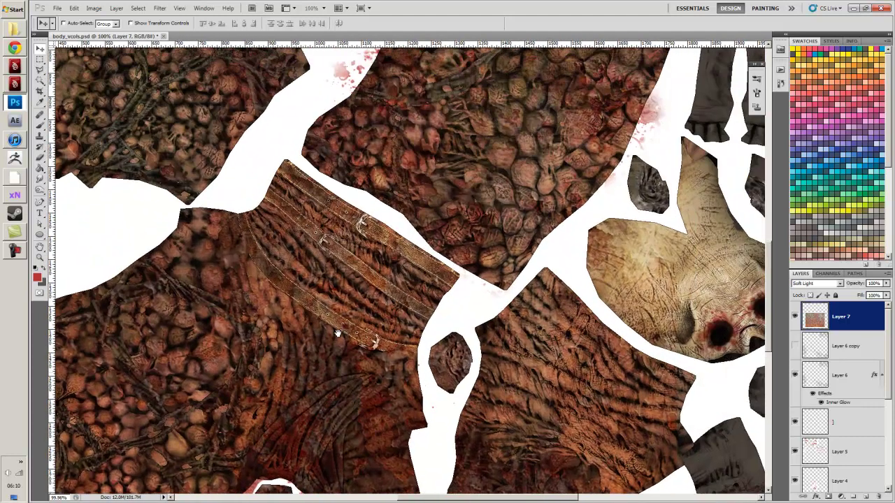
drag(375, 228, 290, 153)
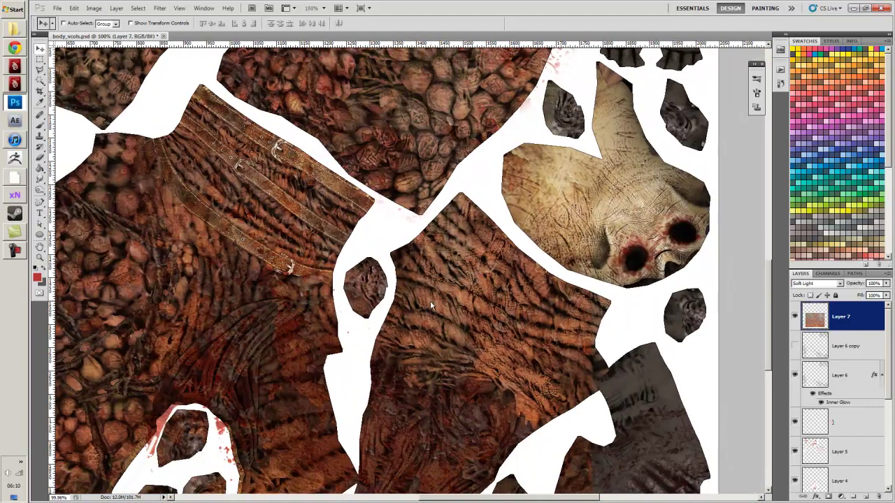
click(810, 284)
click(809, 283)
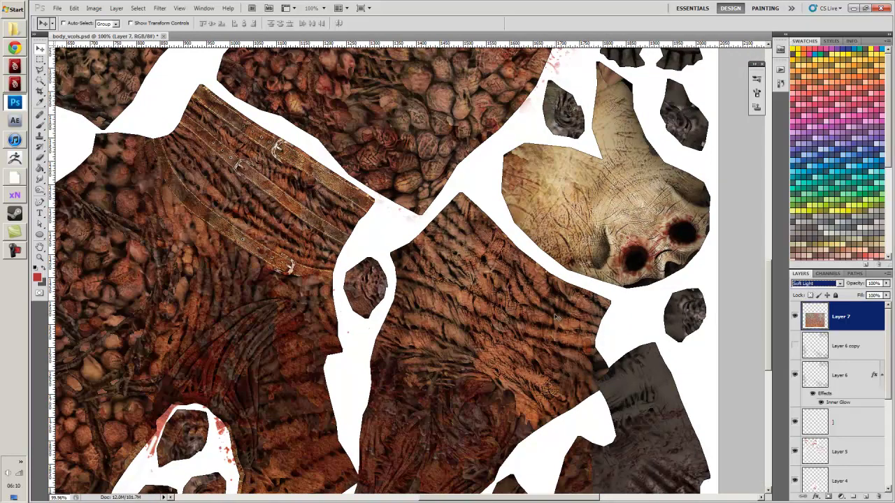
key(Down)
key(Down)
key(Down)
key(Down)
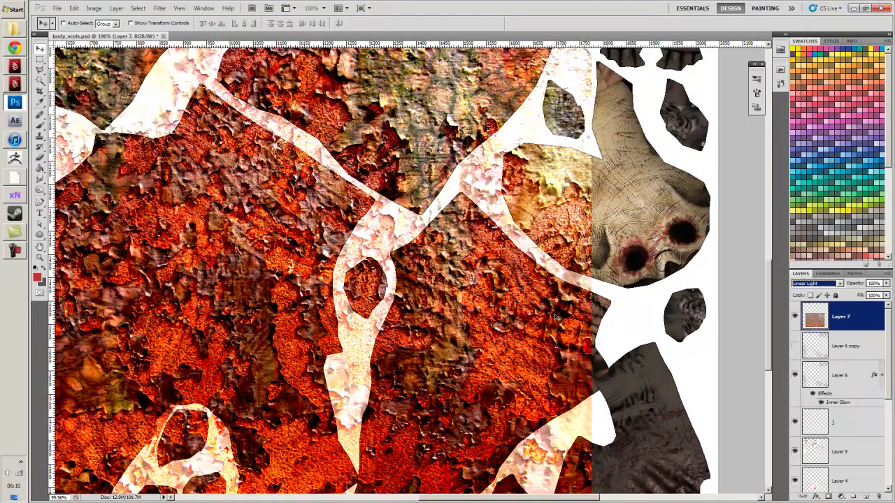
key(Down)
key(Down)
key(Down)
key(Down)
key(Down)
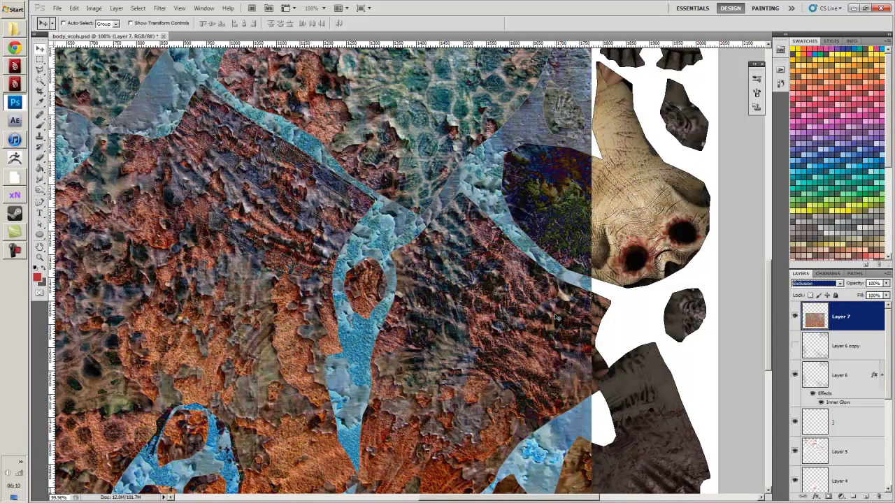
key(Down)
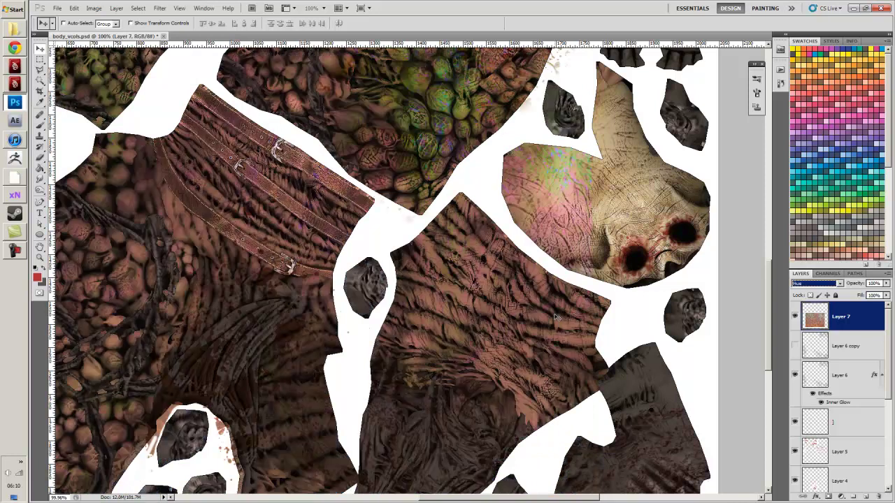
key(Down)
Compare the rust layer's blend modes again from Dissolve through Darker Color, Linear Dodge (Add) and Soft Light to Difference.
key(Up)
key(Up)
key(Up)
key(Up)
key(Up)
key(Up)
key(Up)
key(Up)
key(Up)
key(Up)
key(Up)
key(Up)
key(Up)
key(Up)
key(Up)
key(Up)
key(Up)
key(Up)
key(Up)
key(Up)
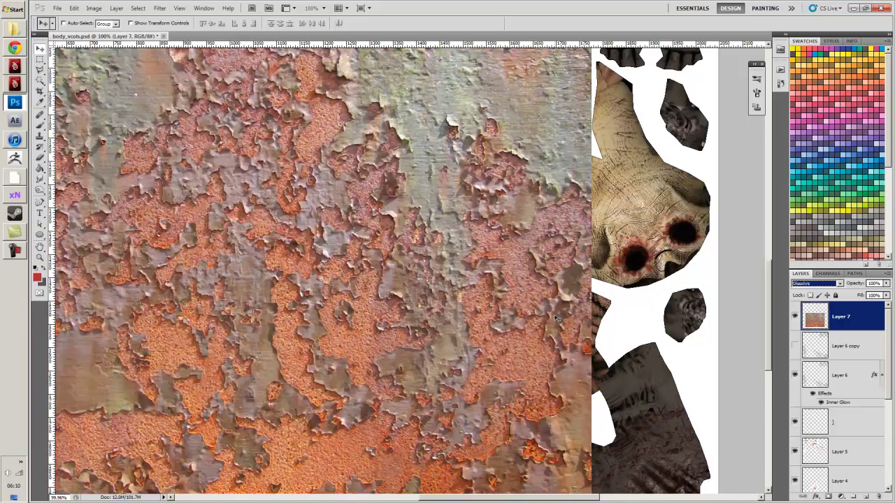
key(Down)
key(Down)
key(Down)
key(Down)
key(Down)
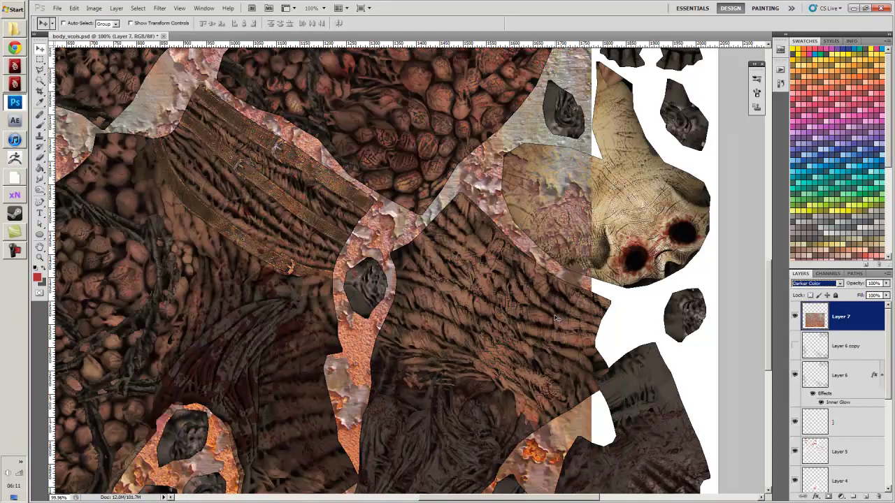
key(Down)
key(Down)
key(Down)
key(Down)
key(Down)
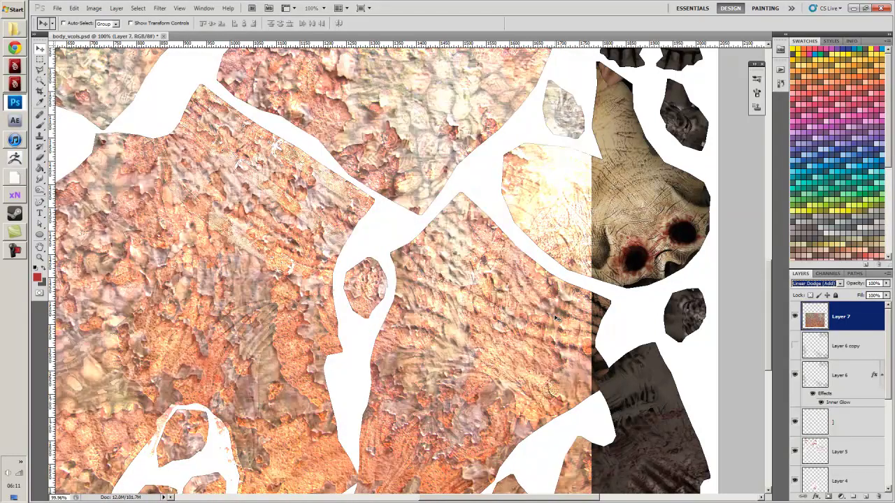
key(Down)
key(Down)
key(Down)
key(Down)
key(Down)
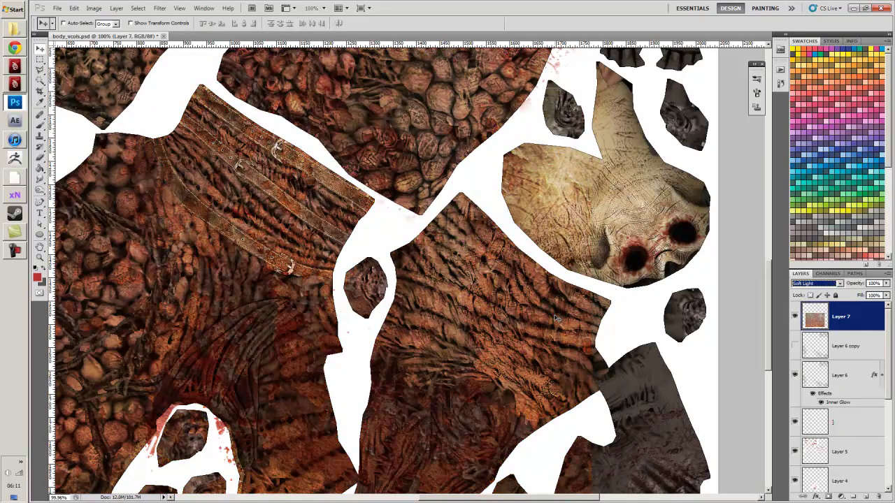
key(Down)
key(Down)
key(Down)
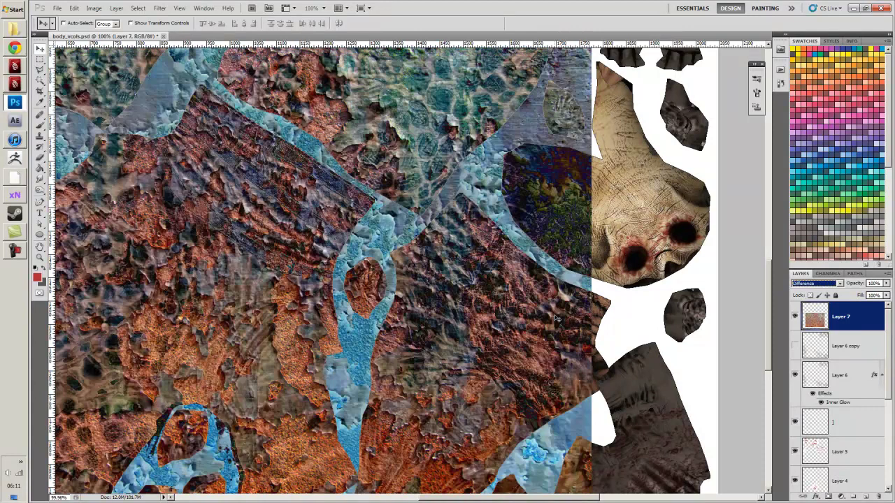
Set the rust layer's blend mode back to Normal.
key(Up)
key(Up)
key(Up)
key(Up)
key(Up)
key(Up)
key(Up)
key(Up)
key(Up)
key(Up)
key(Up)
key(Up)
key(Up)
key(Up)
key(Up)
key(Up)
key(Up)
key(Up)
key(Up)
key(Up)
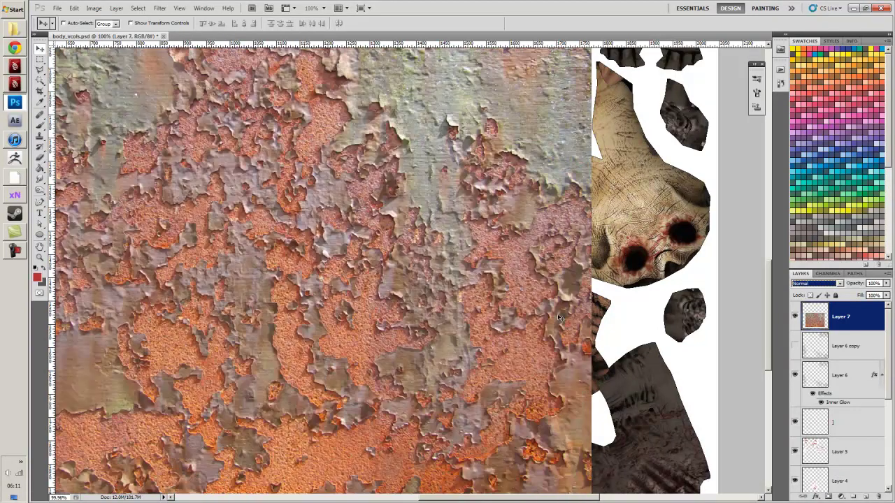
Try hiding the rust layer's dark tones with a Blend If black limit of 115, cancel the settings and delete the layer.
double_click(882, 320)
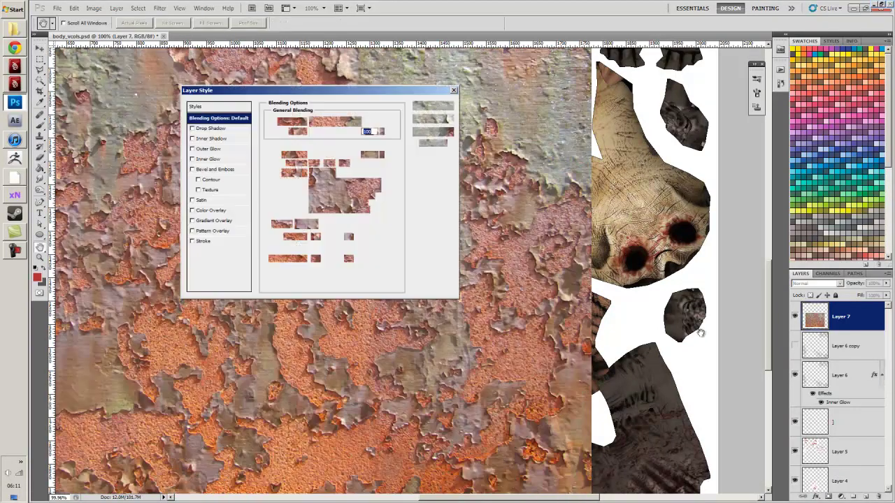
mouse_move(389, 252)
mouse_down()
mouse_move(336, 257)
mouse_move(395, 249)
mouse_up()
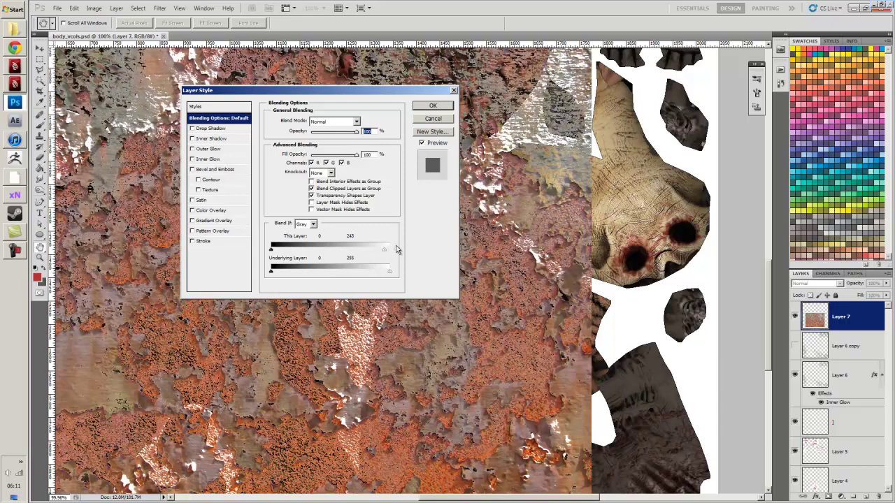
drag(272, 252, 324, 248)
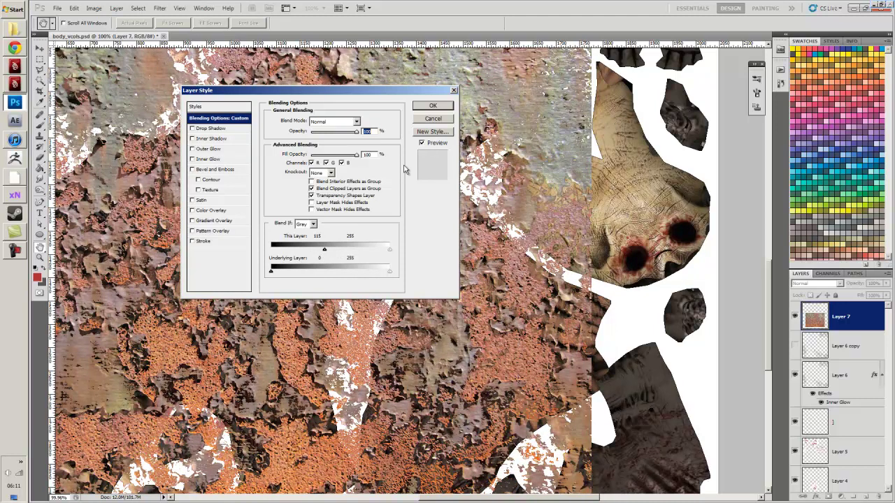
click(433, 121)
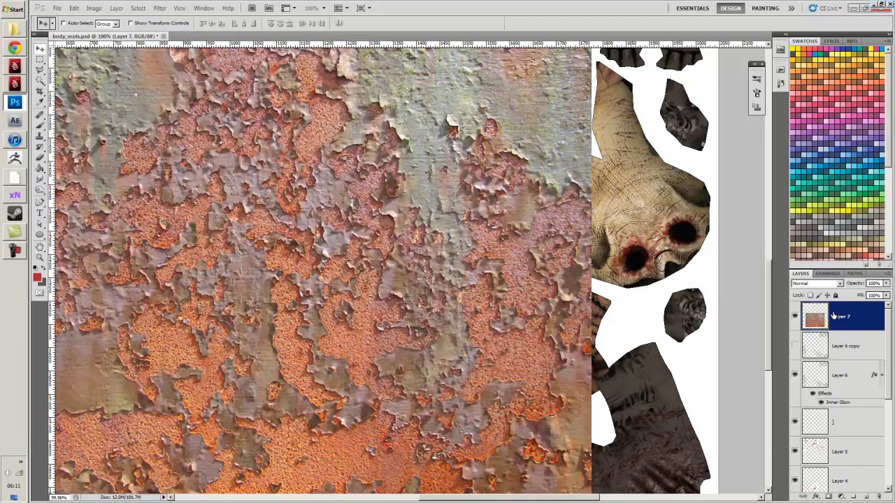
key(Delete)
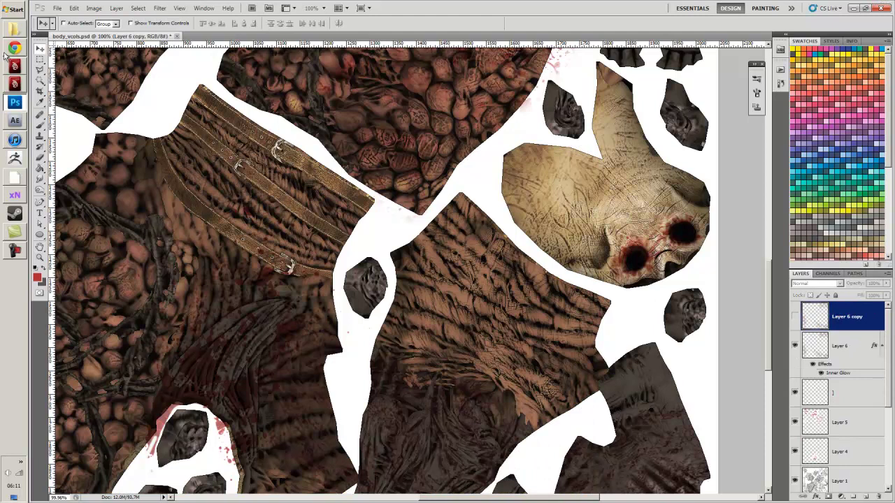
Switch to Chrome, close the current rust picture and open the full-size rust image with flaking paint chips from the rust search results.
click(14, 48)
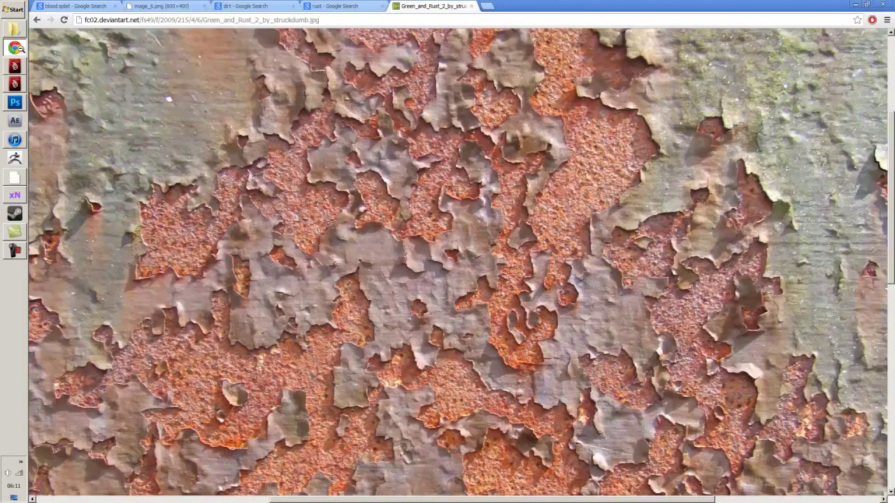
click(470, 6)
scroll(221, 117, up, 1)
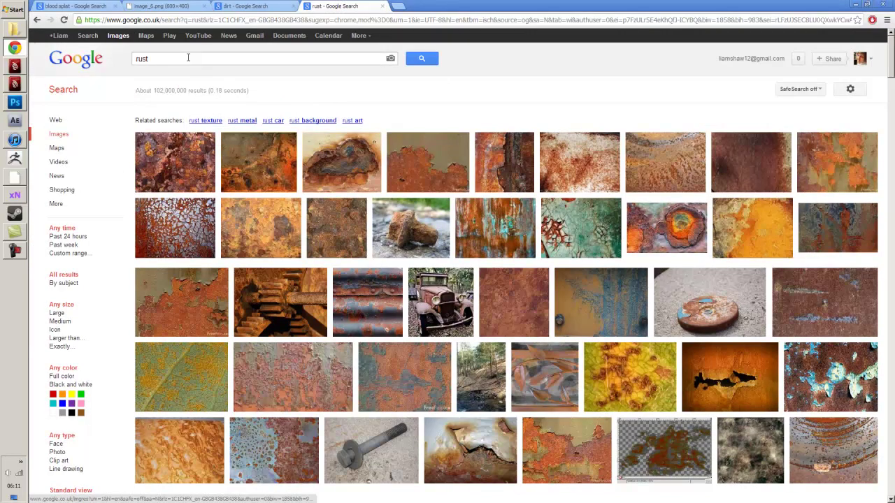
drag(190, 59, 128, 59)
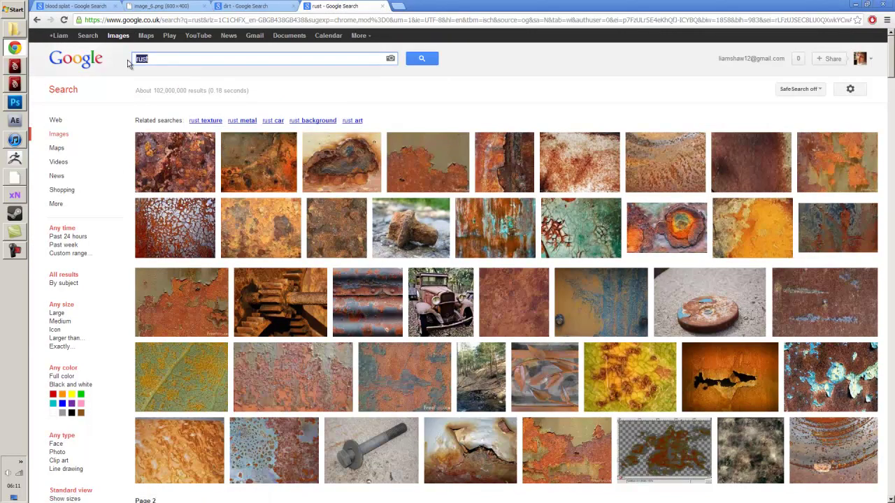
click(184, 230)
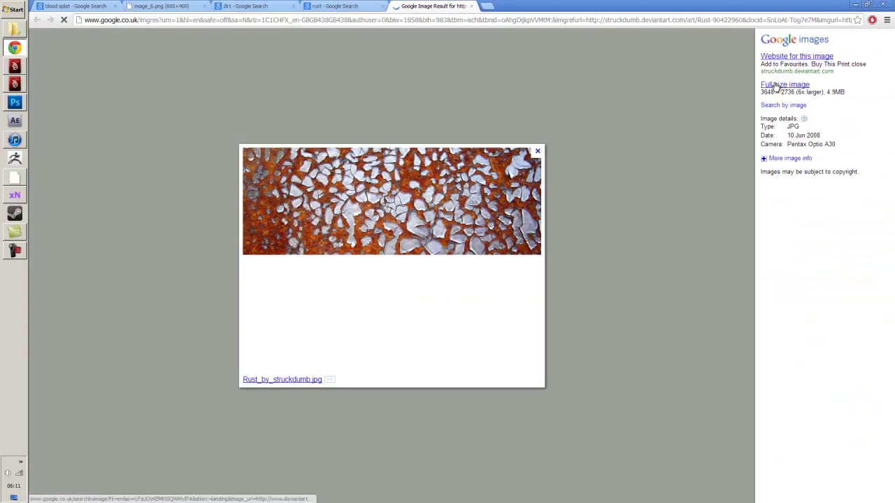
click(776, 85)
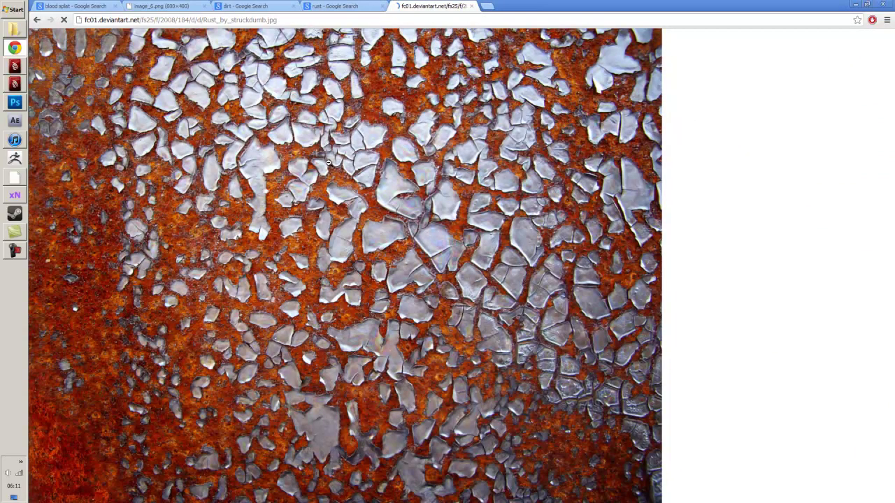
Copy the full-size flaking rust image and paste it into body_vcols.psd in Photoshop as a new layer.
click(331, 165)
right_click(329, 164)
click(348, 187)
click(15, 102)
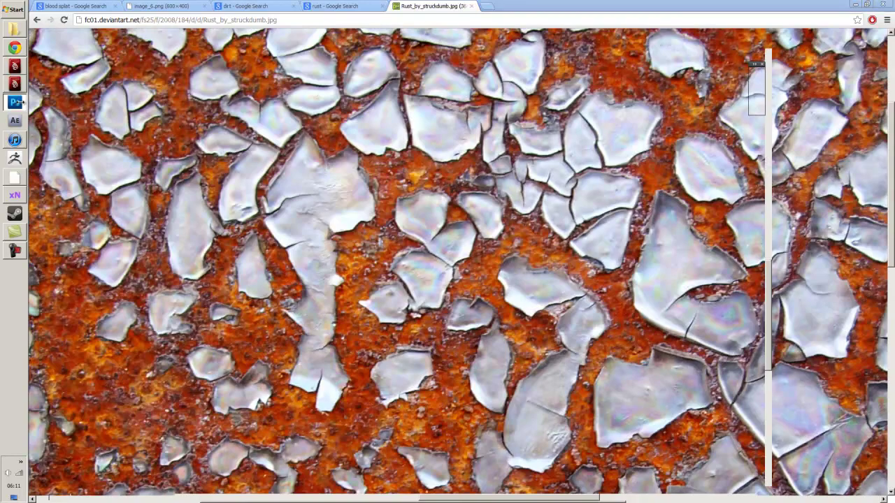
key(ctrl+v)
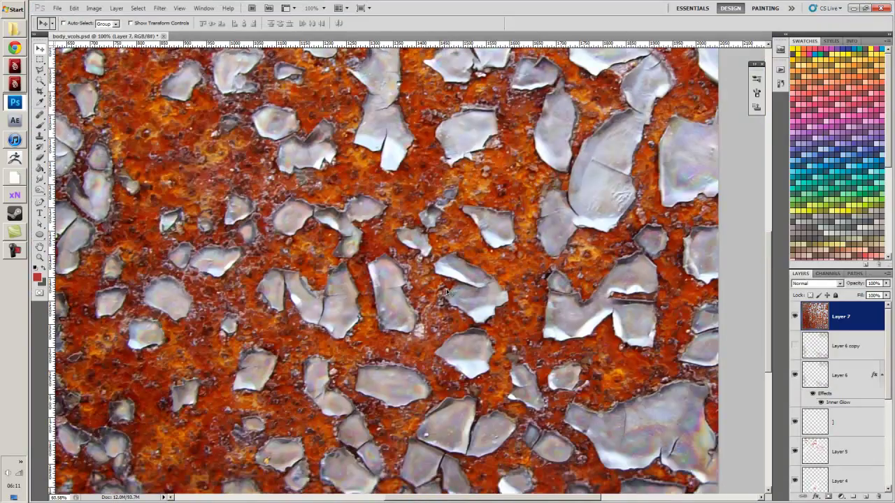
Scale the pasted rust image down proportionally and place it over the straps, skin and part of the head.
key(ctrl+0)
key(ctrl+t)
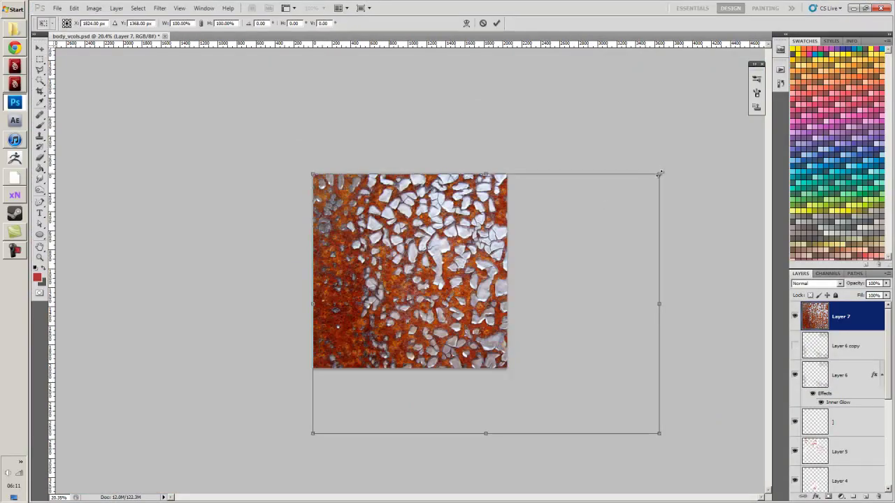
drag(660, 174, 450, 331)
drag(389, 354, 424, 274)
scroll(469, 286, up, 3)
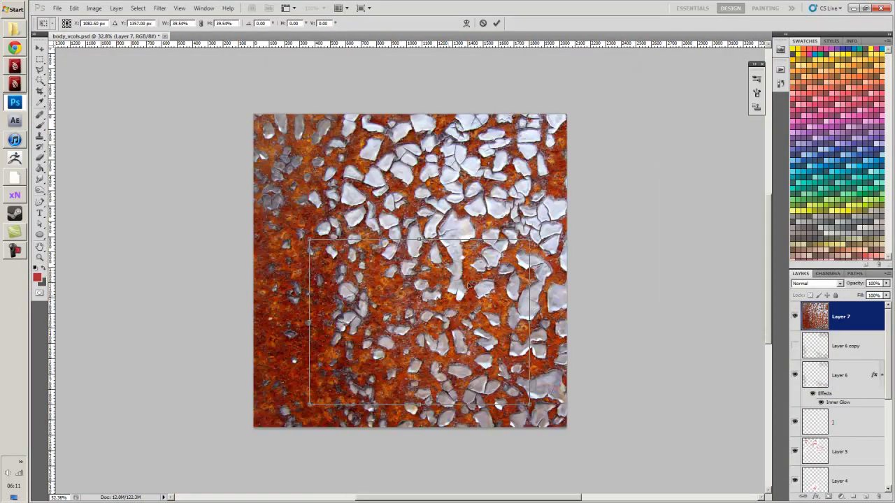
key(ctrl+plus)
drag(597, 216, 562, 239)
key(Return)
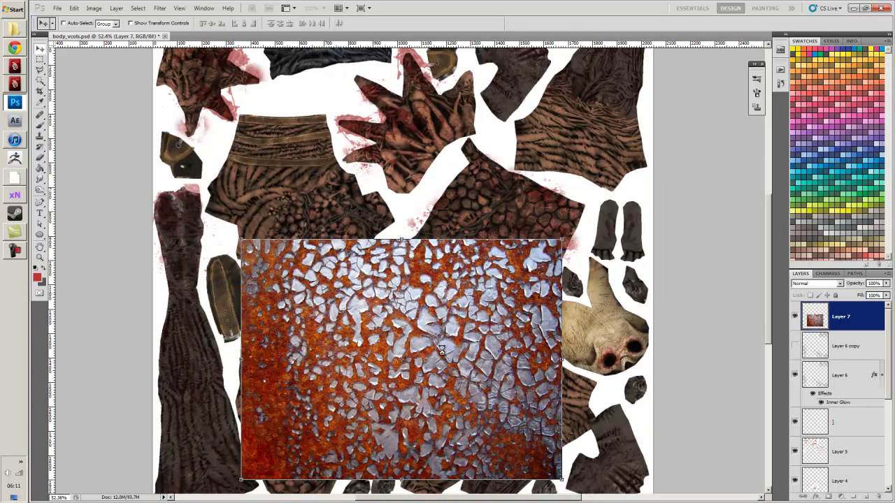
drag(428, 346, 474, 313)
Try the Color Burn and Multiply blend modes on the rust layer and check them on the skin and straps.
key(ctrl+plus)
click(817, 283)
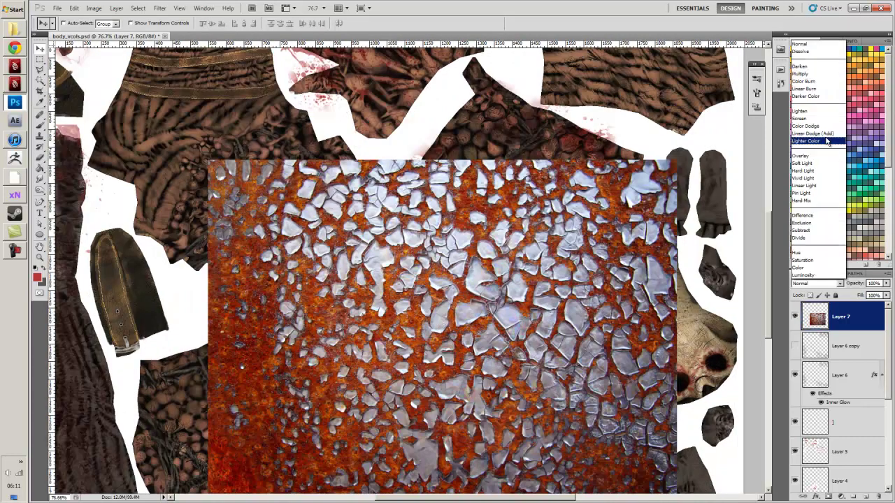
click(804, 81)
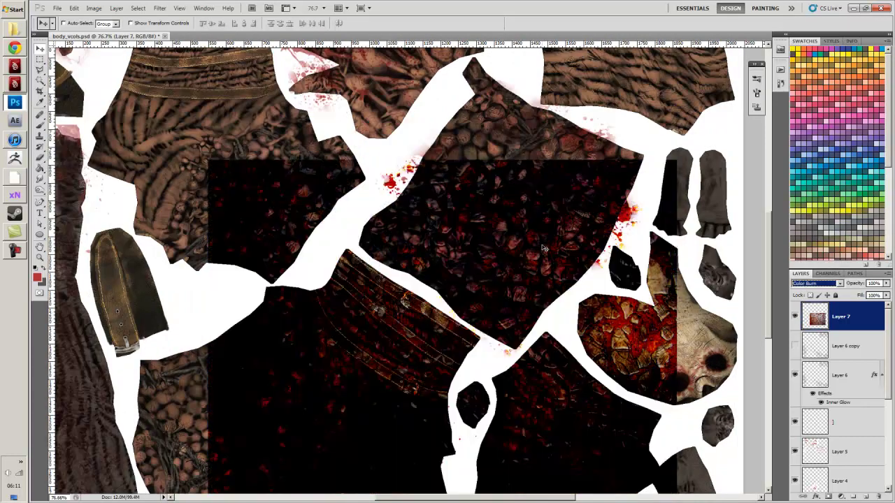
key(Up)
drag(534, 402, 476, 297)
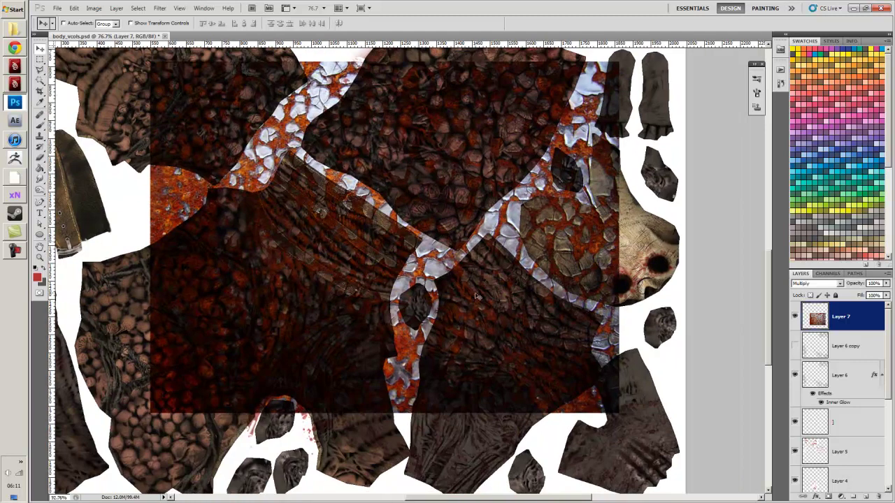
scroll(476, 297, up, 5)
scroll(483, 302, up, 2)
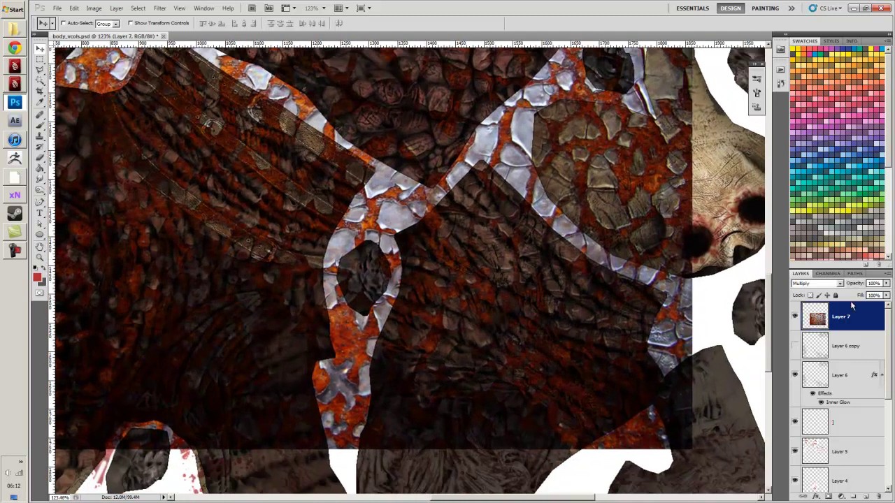
Try a lower opacity and inverted colours on the Multiply rust layer, and revert both.
click(886, 284)
drag(883, 294, 879, 295)
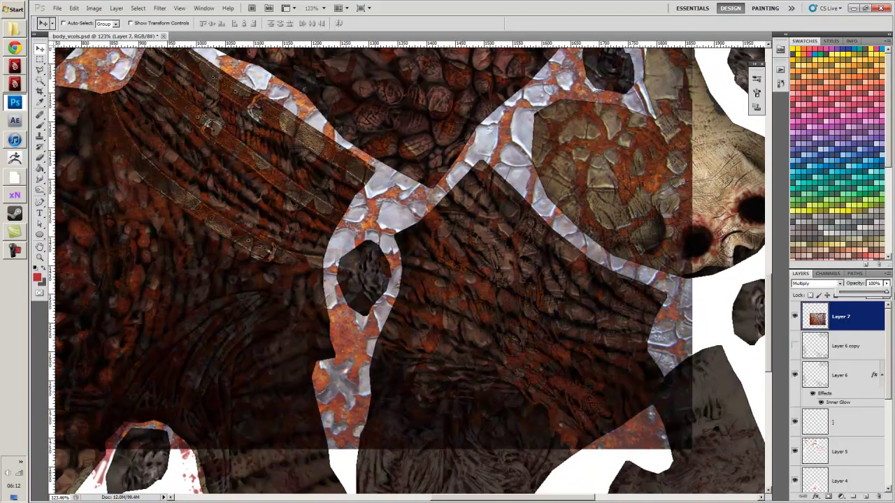
drag(424, 242, 485, 312)
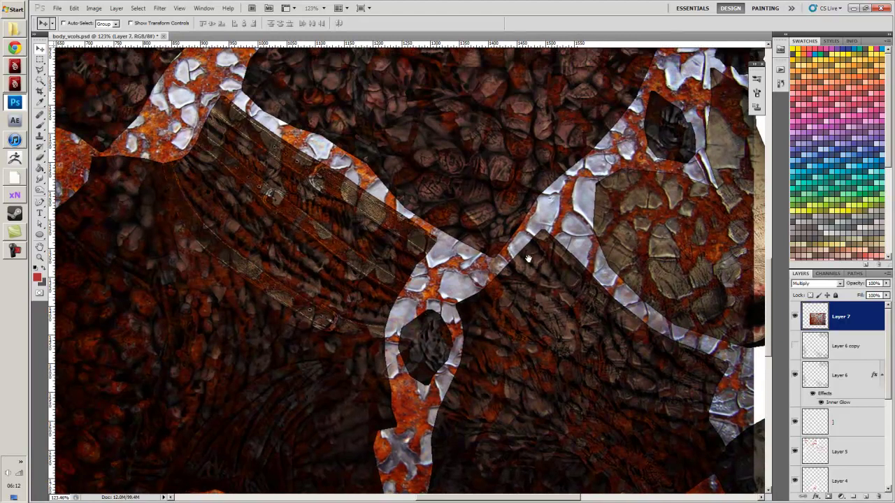
drag(523, 256, 481, 197)
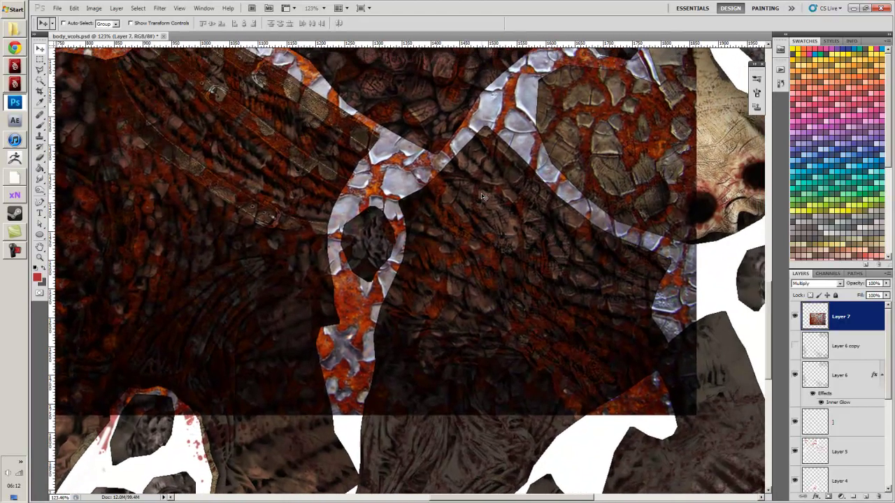
key(ctrl+i)
key(ctrl+i)
Compare the rust layer's blend modes beyond Multiply, through Lighten to Overlay.
click(831, 285)
click(828, 285)
key(Down)
key(Down)
key(Down)
key(Down)
key(Down)
key(Down)
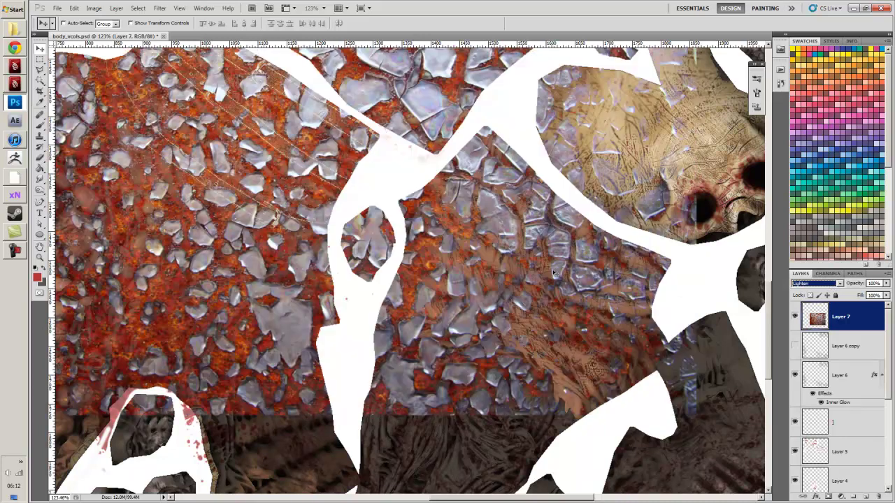
key(Down)
key(Down)
key(Down)
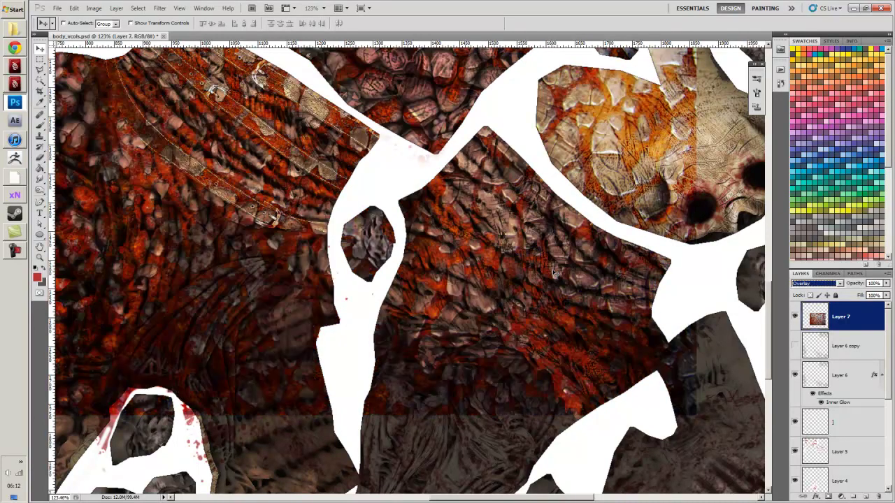
Compare Soft Light, Hard Light, Vivid Light and Linear Light on the rust layer, and test its opacity.
key(Down)
key(Down)
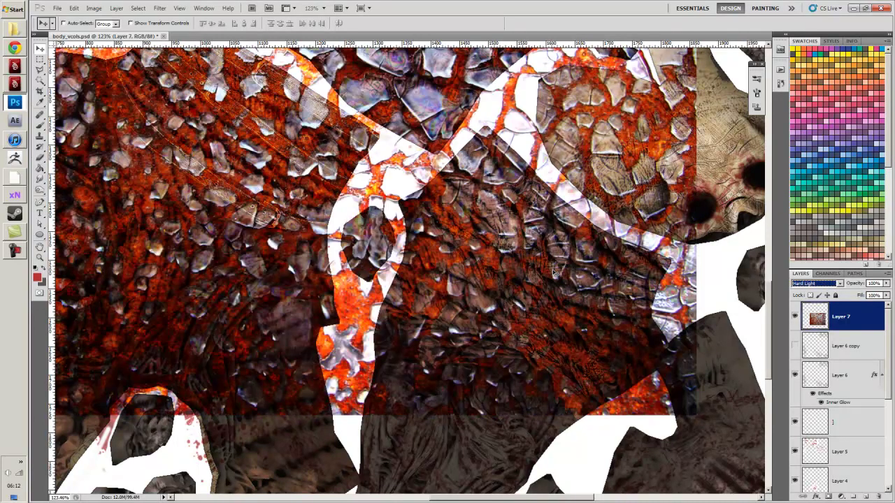
key(Up)
key(Down)
key(Down)
key(Up)
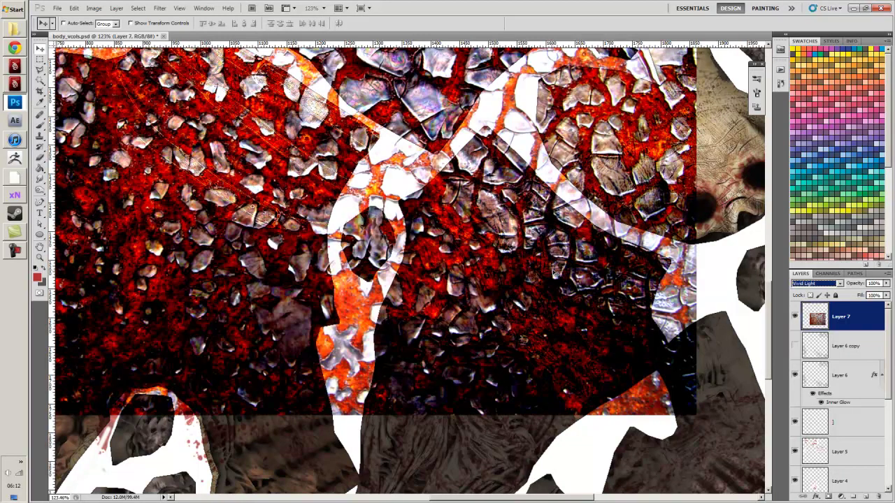
key(Down)
click(886, 284)
mouse_move(882, 292)
mouse_down()
mouse_move(858, 295)
mouse_move(867, 299)
mouse_up()
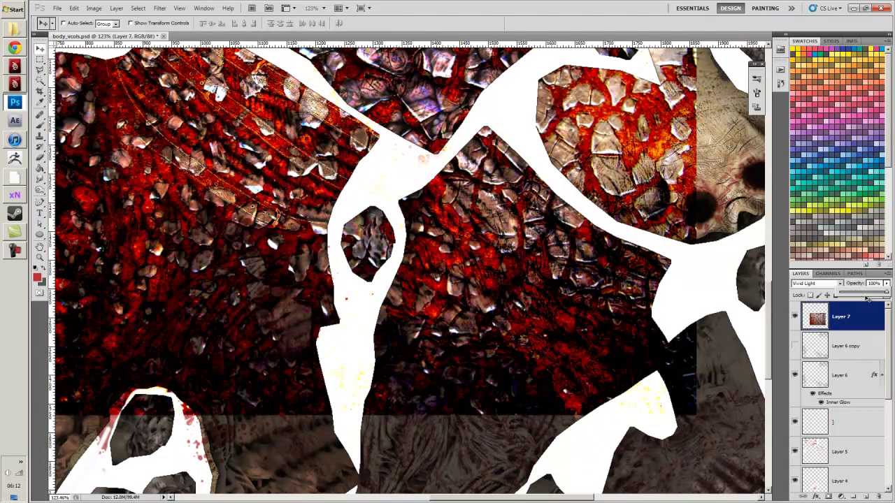
Compare the rust layer's remaining blend modes, through Exclusion and on to Luminosity.
click(802, 286)
click(802, 286)
key(Down)
key(Down)
key(Down)
key(Down)
key(Down)
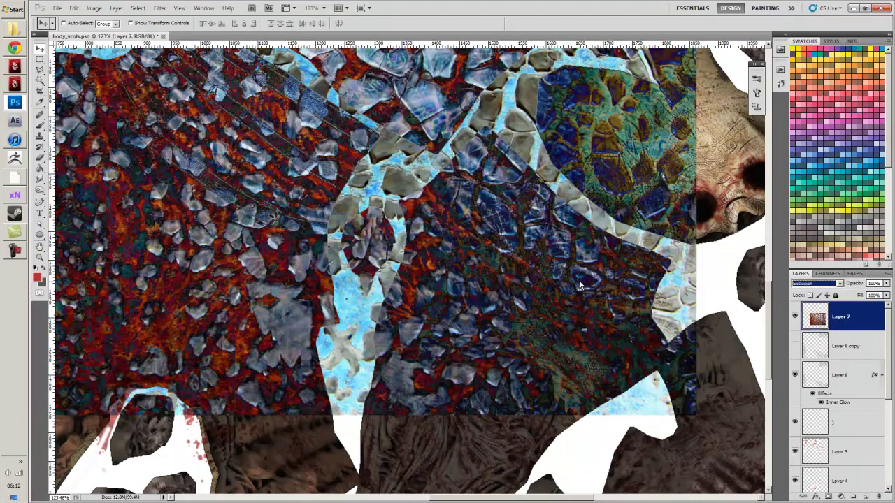
key(Down)
key(Down)
key(Down)
key(Down)
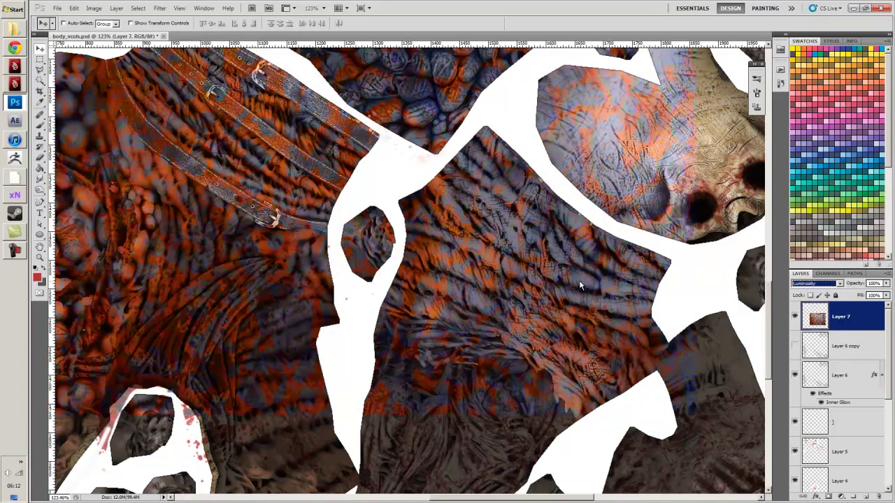
Go back through the rust layer's blend modes and set it to Darken.
key(Up)
key(Up)
key(Up)
key(Up)
key(Up)
key(Up)
key(Up)
key(Up)
key(Up)
key(Up)
key(Up)
key(Up)
key(Up)
key(Up)
key(Up)
key(Up)
key(Up)
key(Up)
key(Up)
key(Up)
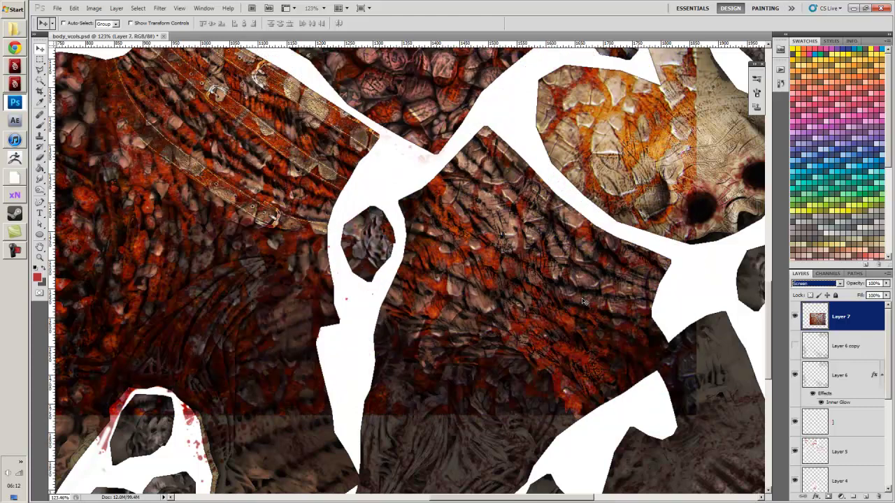
key(Down)
key(Down)
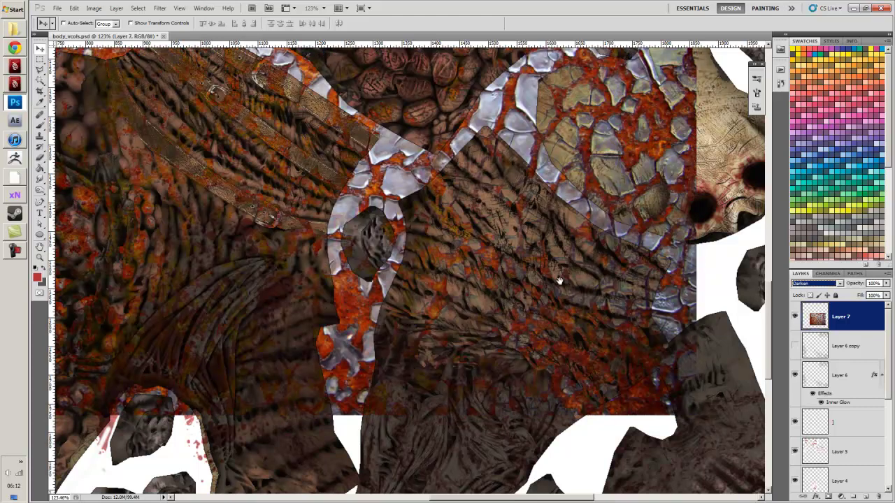
Hide the rust layer's light paint chips by setting the Blend If white limit for This Layer to 67.
drag(492, 221, 537, 479)
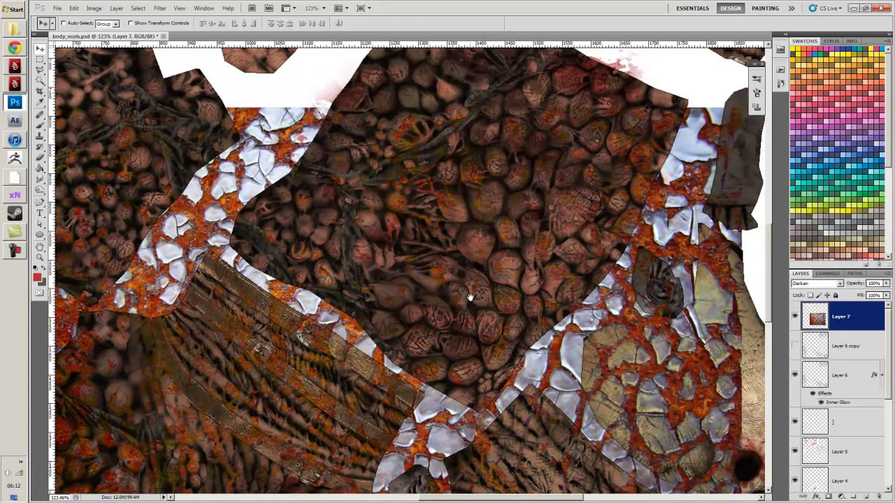
drag(469, 297, 456, 103)
drag(482, 261, 531, 195)
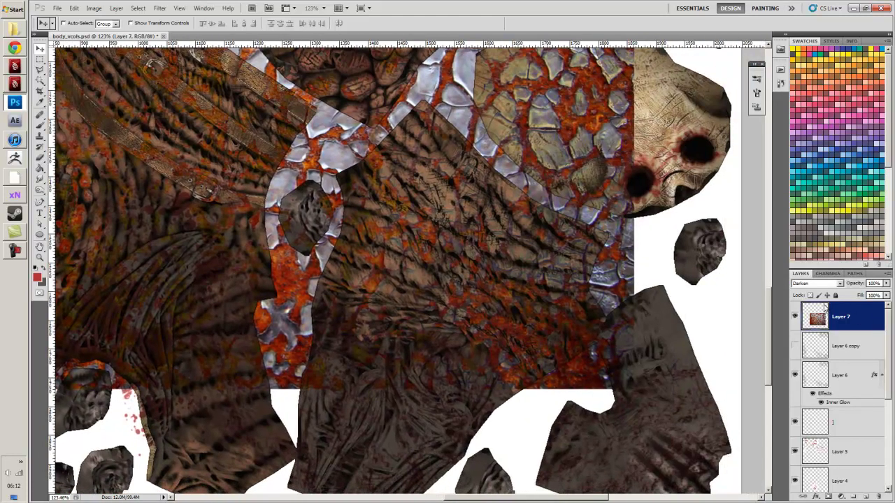
double_click(825, 309)
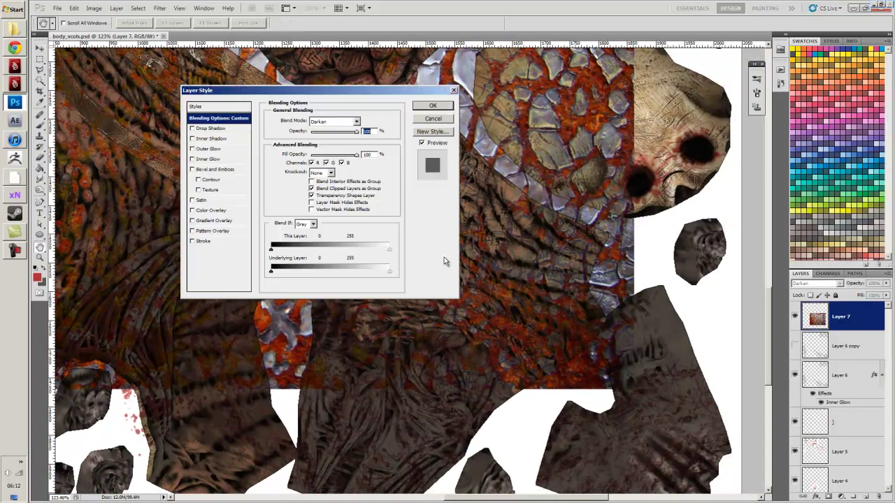
drag(288, 91, 181, 56)
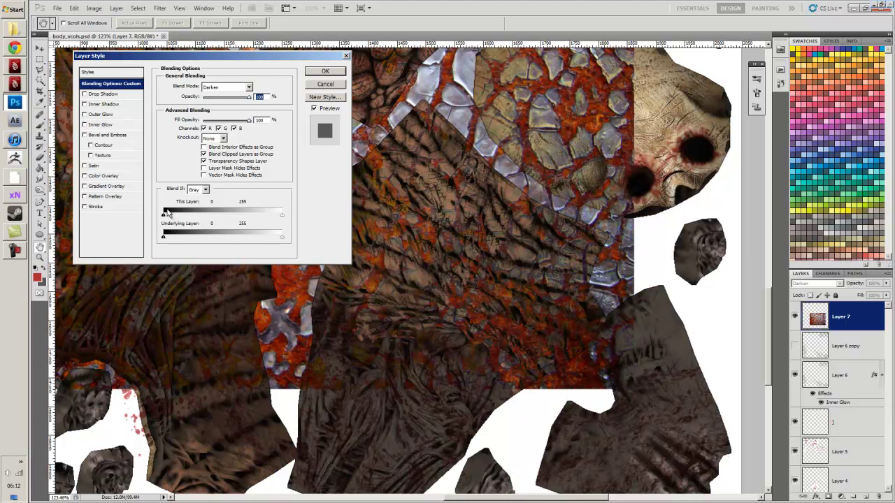
drag(165, 216, 138, 216)
drag(283, 220, 195, 218)
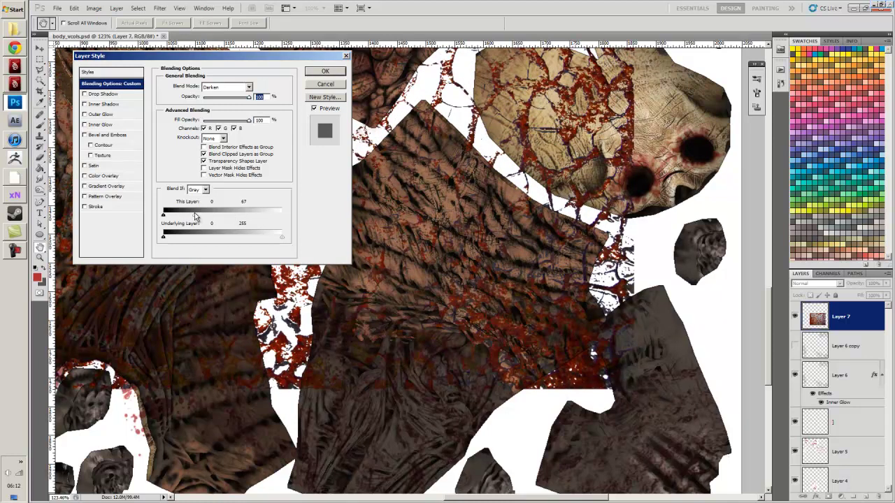
click(325, 72)
Convert the rust layer to a smart object and rasterize it to bake in the Blend If result.
drag(421, 210, 455, 230)
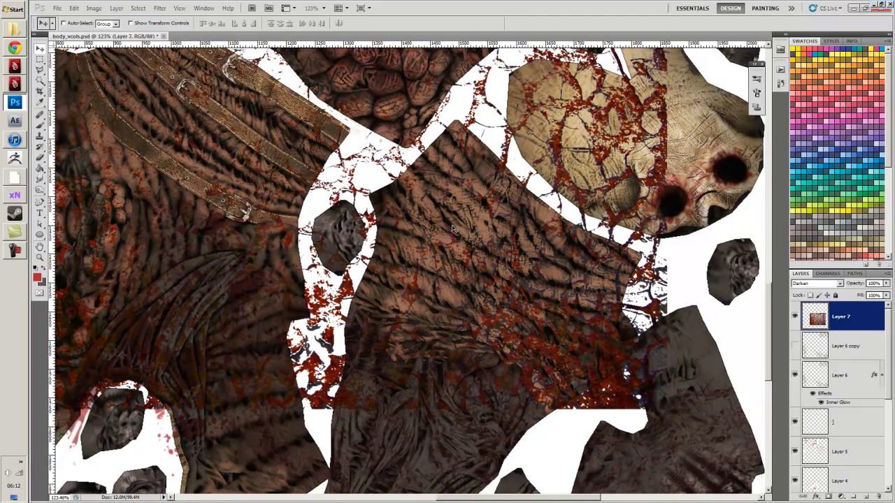
right_click(867, 318)
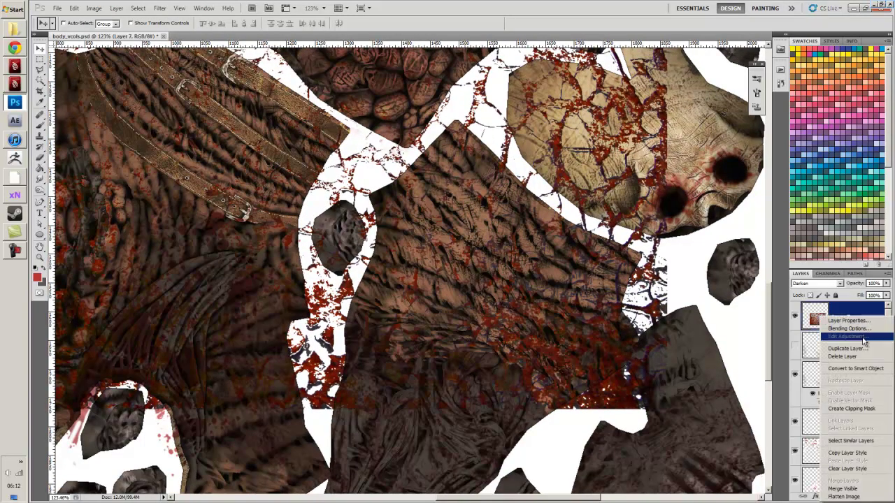
click(861, 372)
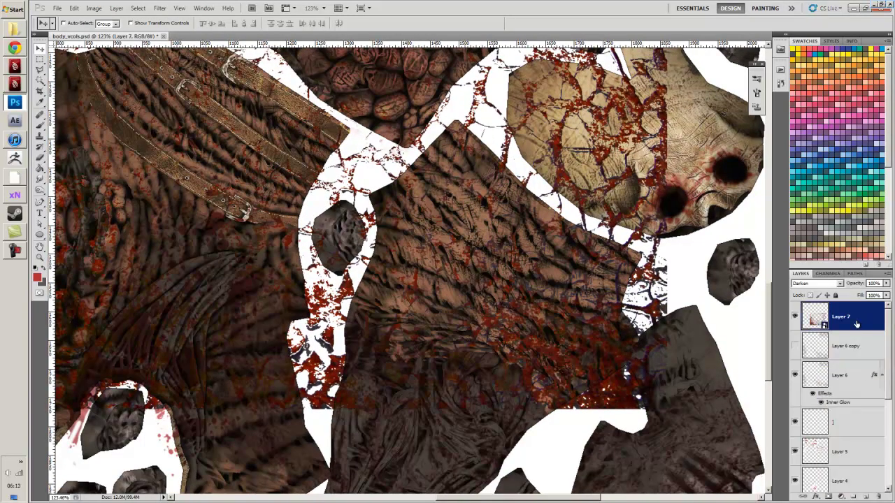
right_click(857, 323)
click(838, 199)
Try an inner shadow and a drop shadow with a 2 px size and raised opacity on the rust layer.
double_click(878, 318)
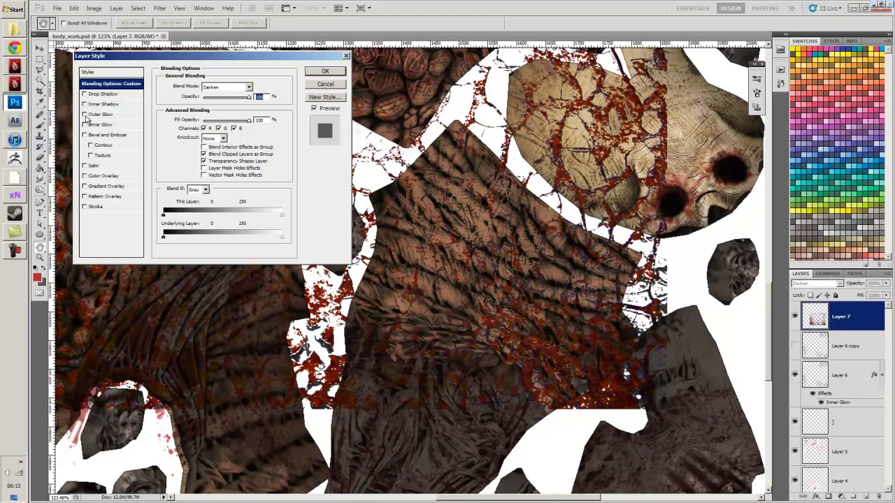
click(85, 104)
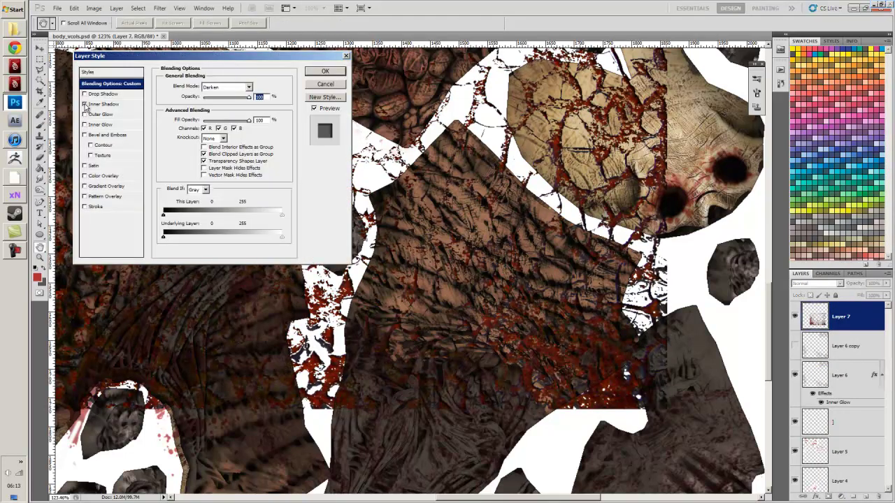
click(85, 105)
click(86, 95)
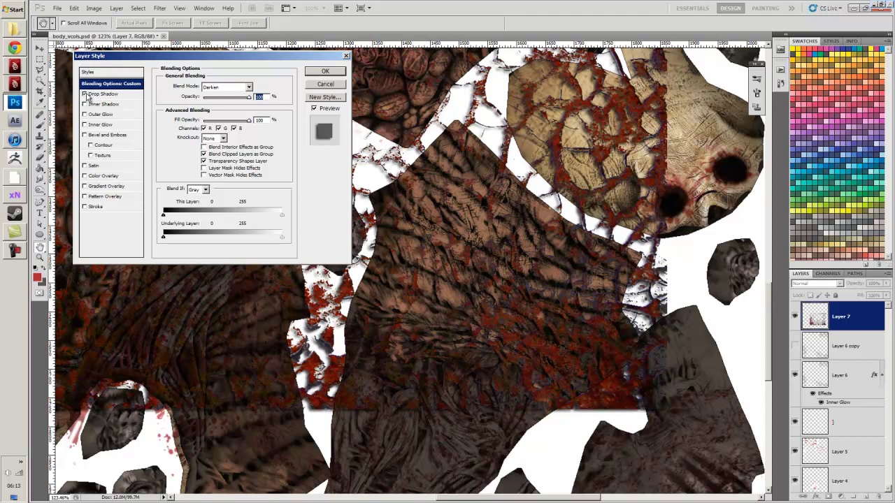
click(101, 93)
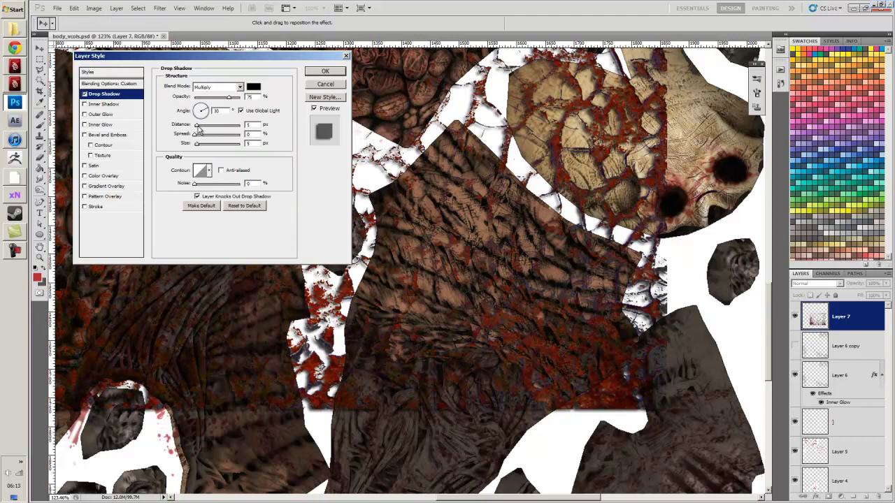
mouse_move(199, 130)
mouse_down()
mouse_move(207, 130)
mouse_move(196, 144)
mouse_up()
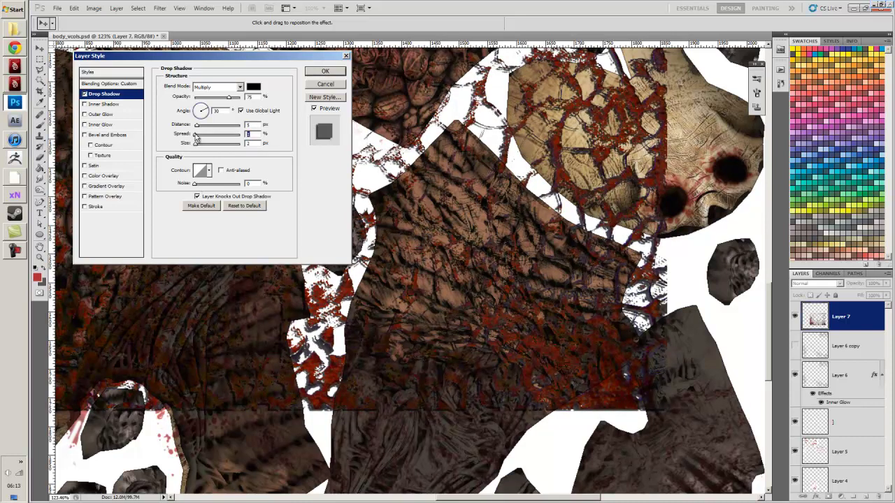
mouse_move(200, 135)
mouse_down()
mouse_move(215, 135)
mouse_move(196, 135)
mouse_up()
drag(229, 98, 238, 98)
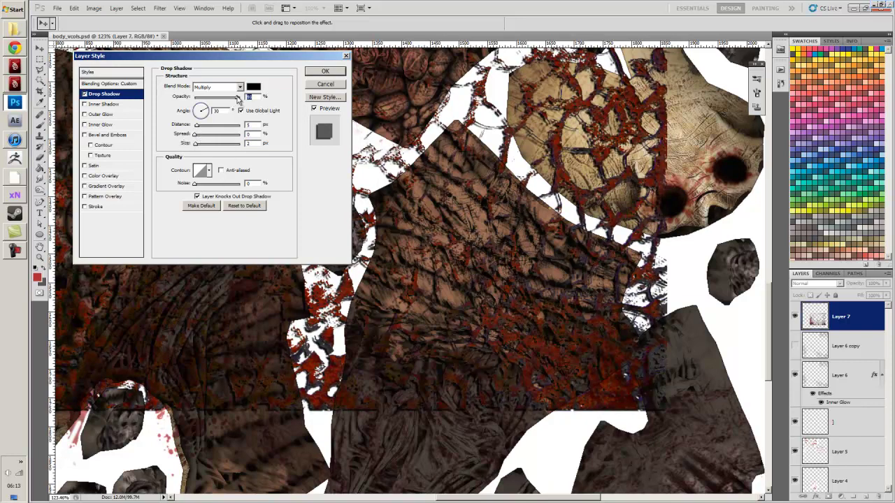
click(84, 95)
Try outer glow and inner glow on the rust layer, leaving the layer without any effects.
click(85, 114)
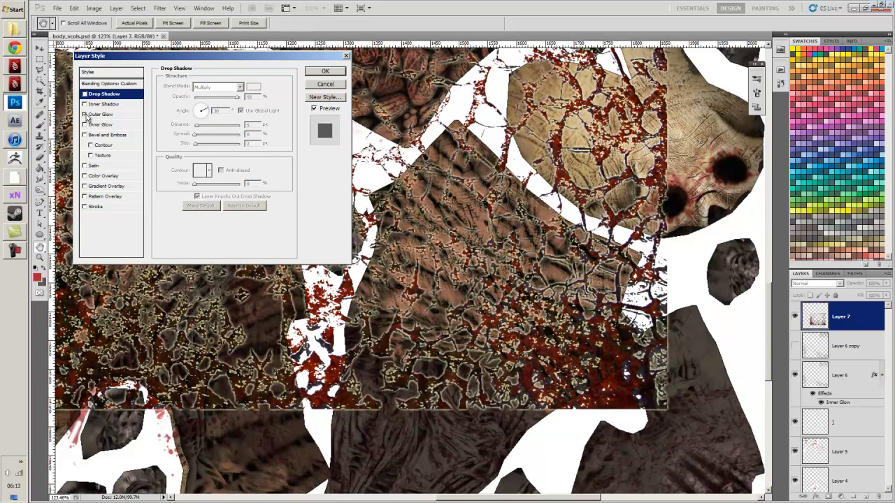
click(85, 114)
click(84, 126)
click(84, 125)
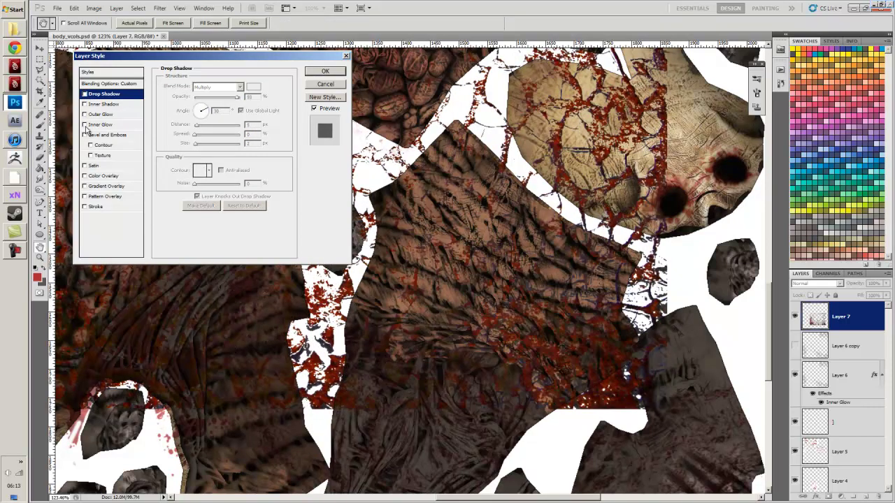
click(325, 72)
Compare the texture with the rust layer hidden and shown.
scroll(831, 284, down, 2)
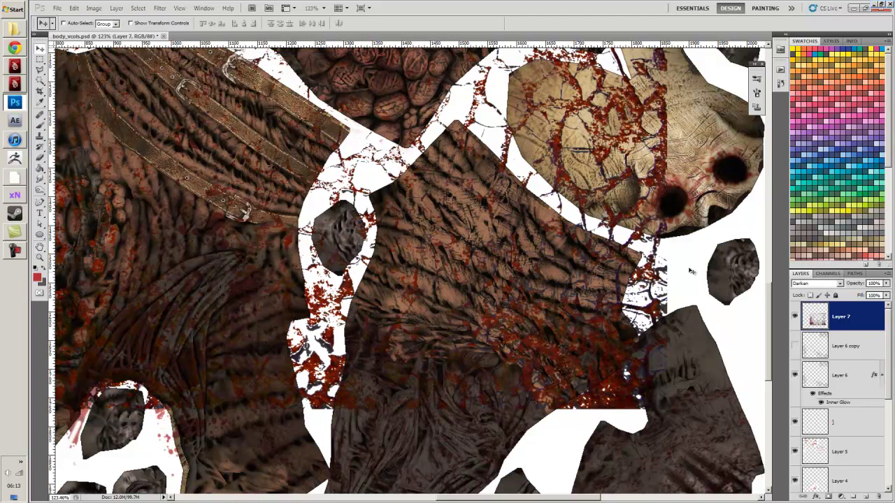
click(794, 317)
click(795, 316)
Set the rust layer's blend mode to Multiply and its opacity to 77%.
click(821, 275)
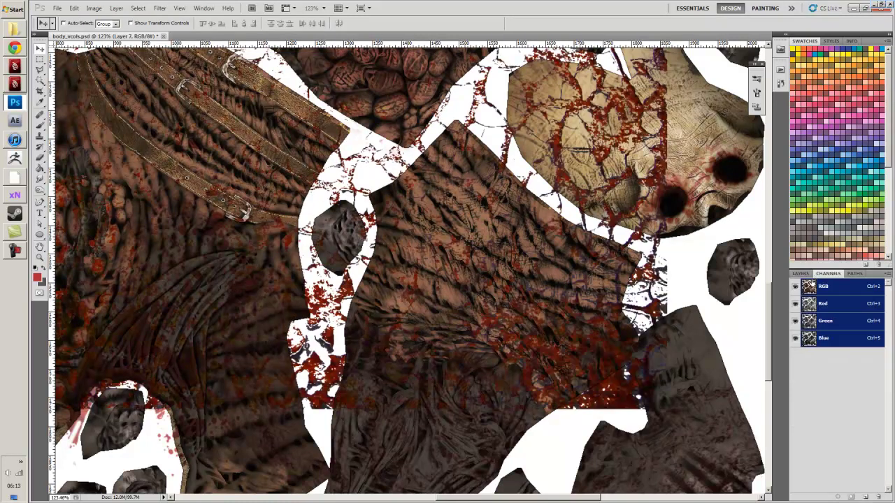
click(805, 274)
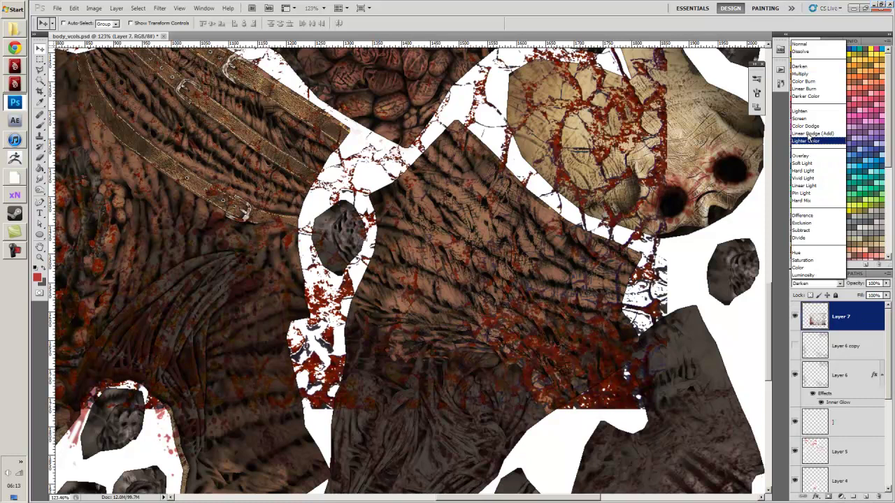
click(803, 74)
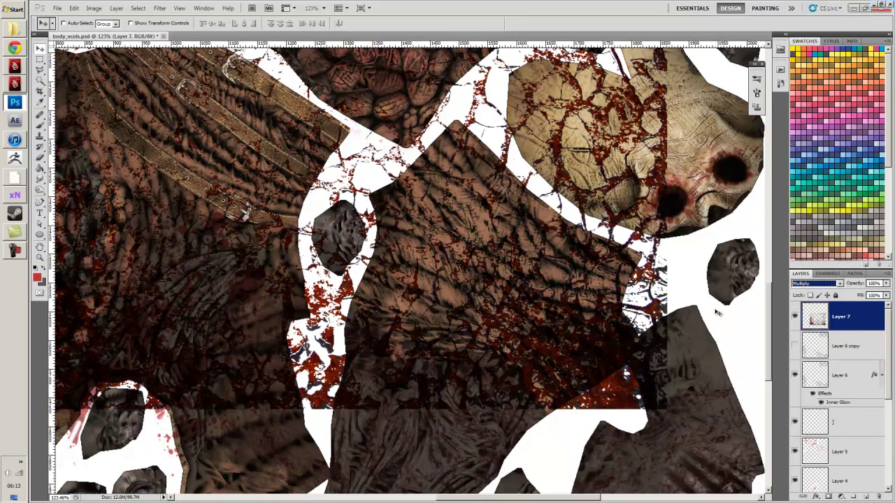
click(885, 283)
drag(883, 295, 879, 293)
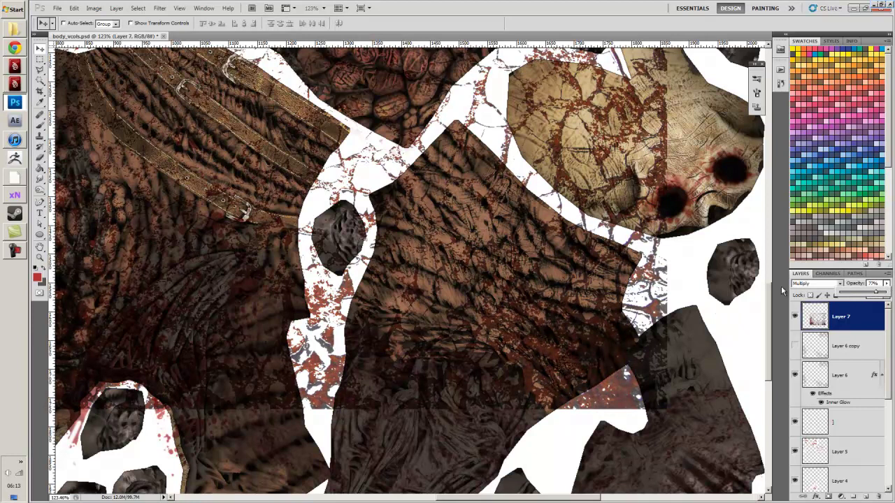
Erase the rust layer with an enlarged eraser from the bulbous body pieces, the gaps beside them and the skull's horn.
scroll(500, 284, down, 4)
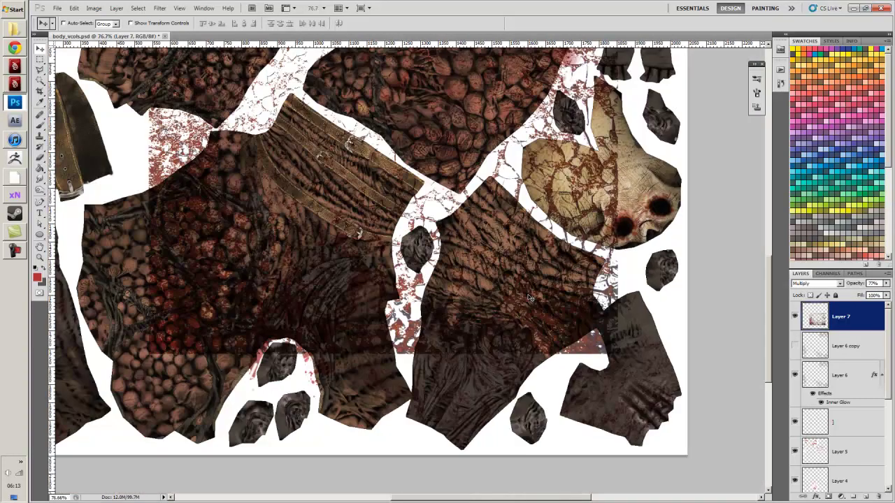
scroll(530, 297, down, 2)
scroll(501, 289, up, 2)
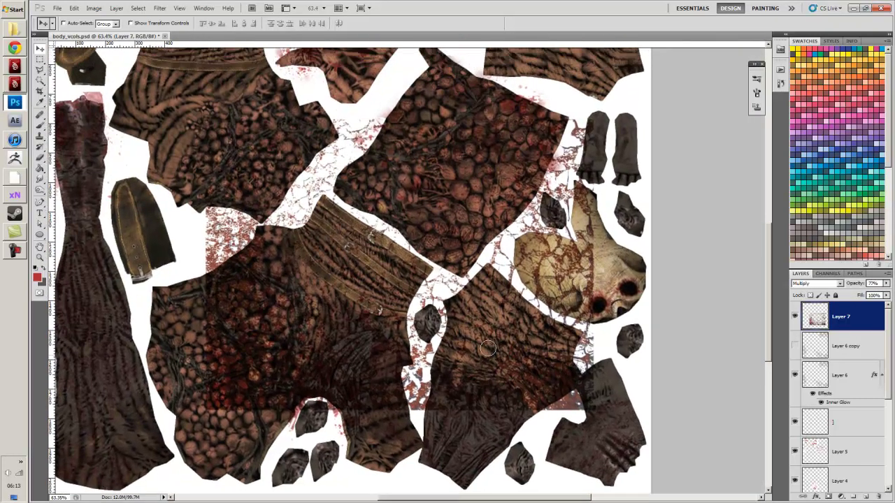
key(b)
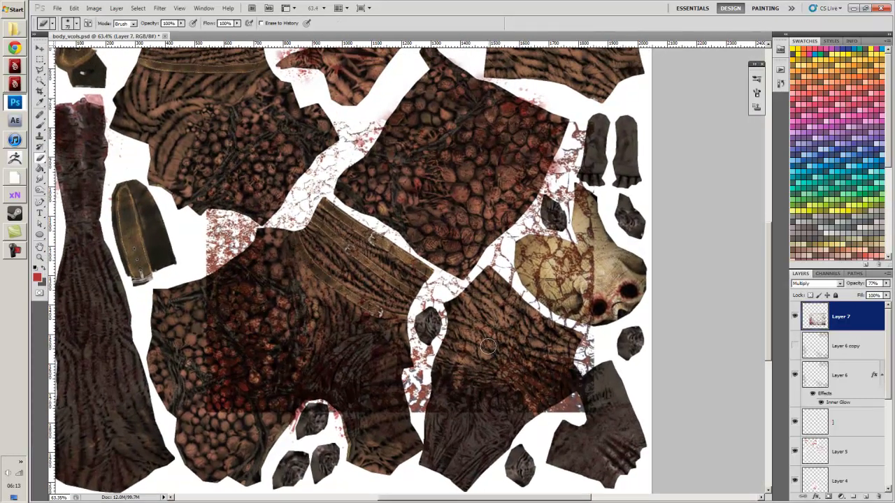
key(bracketright)
key(bracketright)
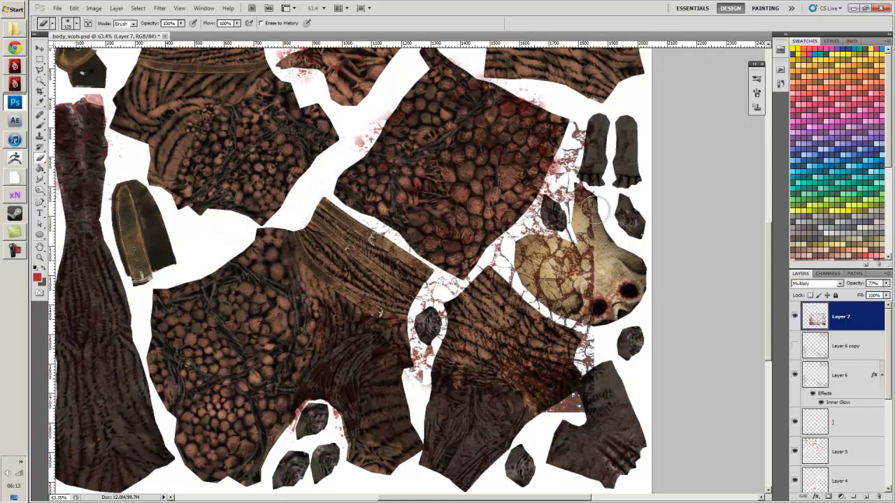
mouse_move(602, 228)
mouse_down()
mouse_move(625, 309)
mouse_move(587, 234)
mouse_up()
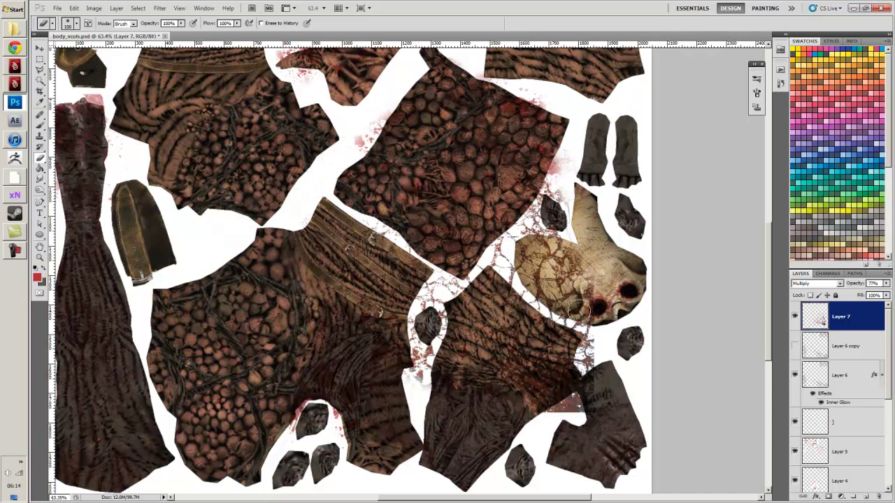
Erase the stray rust from the white gaps around the strapped piece, the skull and the striped lower-right body piece.
drag(523, 208, 562, 165)
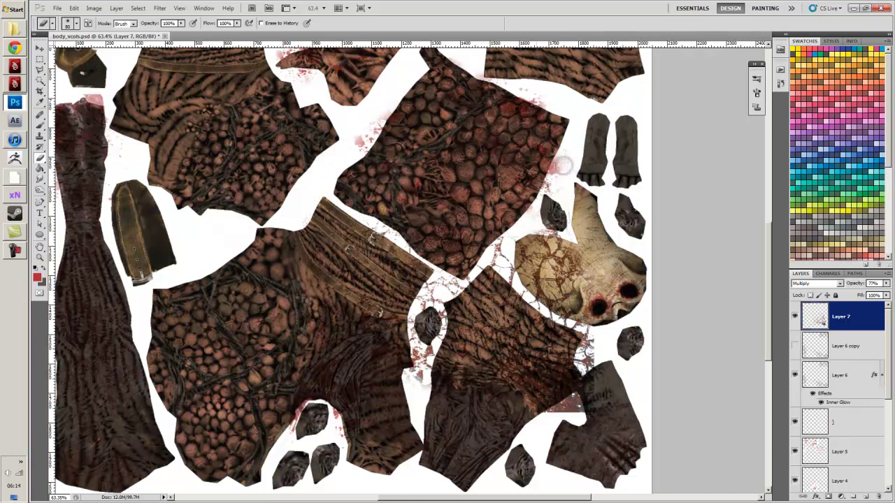
mouse_move(382, 268)
mouse_down()
mouse_move(423, 281)
mouse_move(435, 304)
mouse_move(427, 327)
mouse_up()
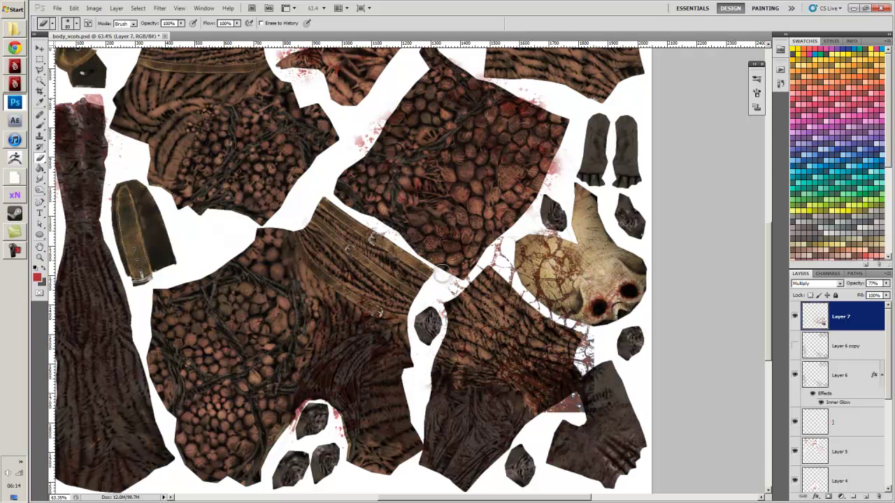
mouse_move(442, 273)
mouse_down()
mouse_move(471, 249)
mouse_move(531, 272)
mouse_up()
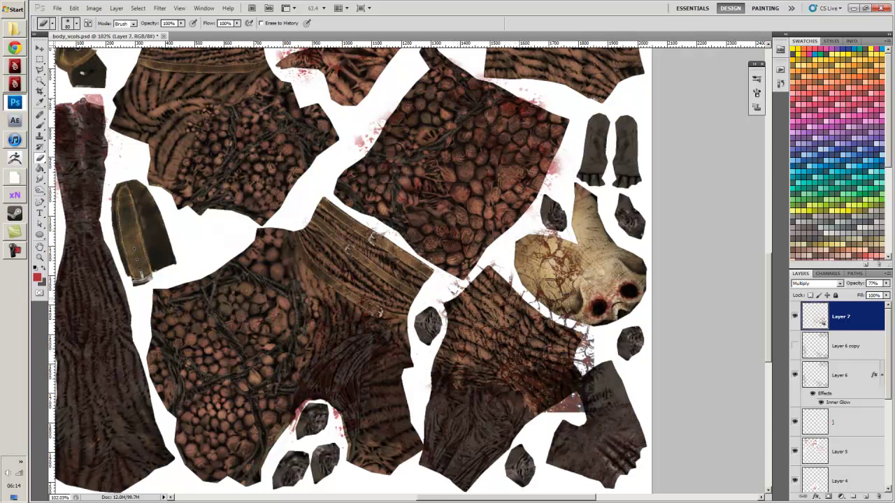
scroll(510, 332, up, 2)
mouse_move(610, 453)
mouse_down()
mouse_move(560, 480)
mouse_move(651, 383)
mouse_move(635, 374)
mouse_move(657, 294)
mouse_up()
Clone rust onto the lower part of the striped lower-right body piece and erase all rust from the skull piece.
key(s)
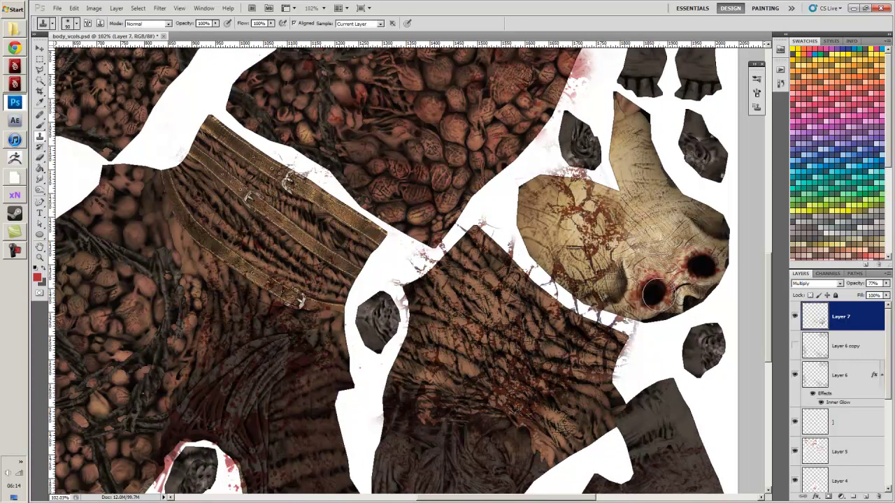
drag(566, 436, 576, 435)
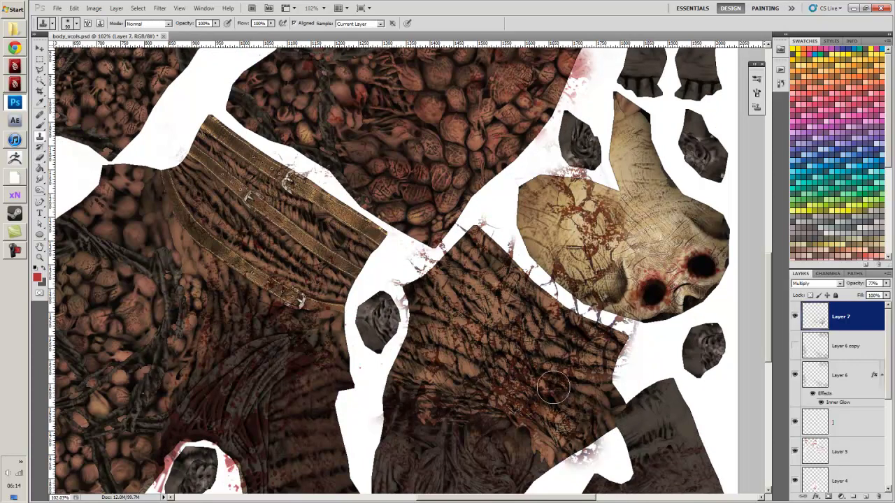
mouse_move(654, 198)
mouse_down()
mouse_move(658, 231)
mouse_move(640, 133)
mouse_move(657, 269)
mouse_up()
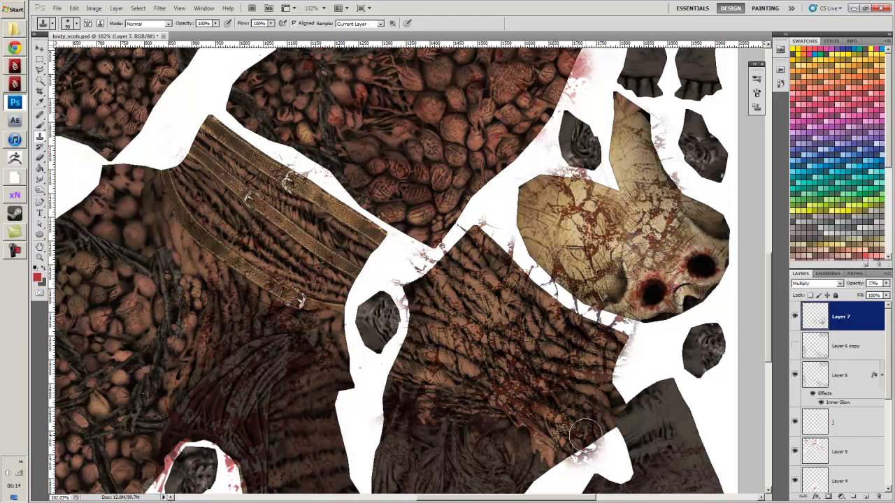
key(e)
mouse_move(661, 238)
mouse_down()
mouse_move(698, 226)
mouse_move(644, 128)
mouse_move(569, 147)
mouse_move(595, 288)
mouse_move(608, 303)
mouse_move(635, 306)
mouse_move(568, 283)
mouse_move(635, 311)
mouse_move(617, 287)
mouse_move(647, 299)
mouse_move(572, 192)
mouse_move(507, 189)
mouse_up()
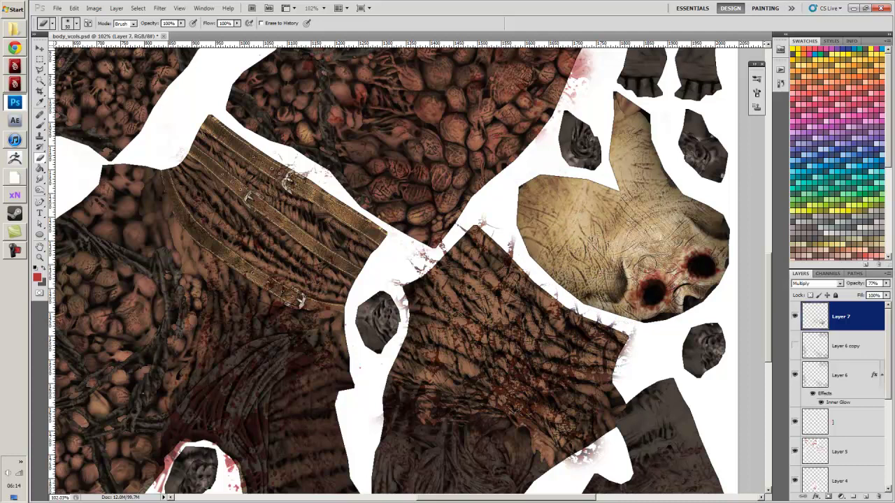
Clone rust stains across the striped body piece in the texture's upper-right corner.
key(s)
key(ctrl+0)
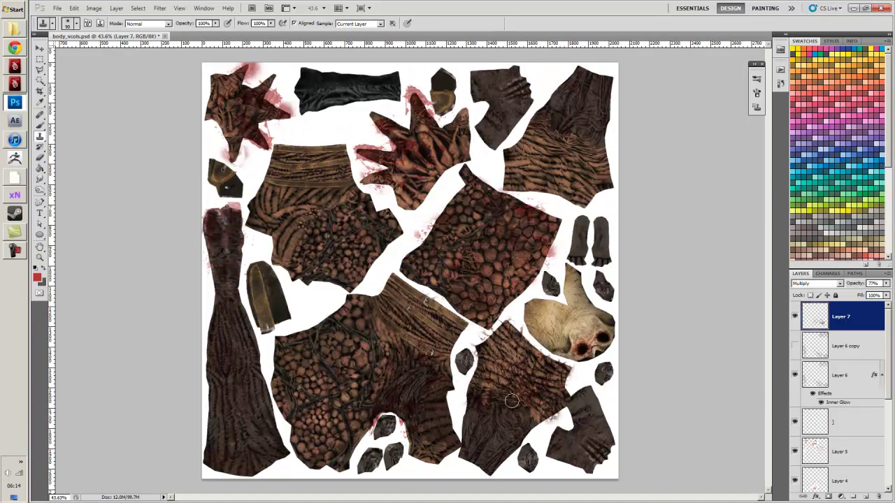
mouse_move(611, 170)
mouse_down()
mouse_move(599, 197)
mouse_move(567, 142)
mouse_move(566, 183)
mouse_move(572, 154)
mouse_move(556, 138)
mouse_move(525, 181)
mouse_move(504, 159)
mouse_up()
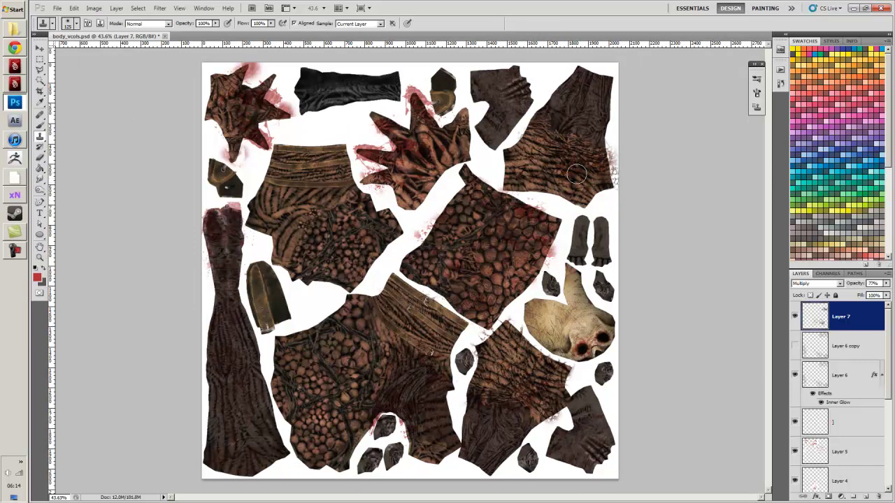
drag(577, 174, 569, 177)
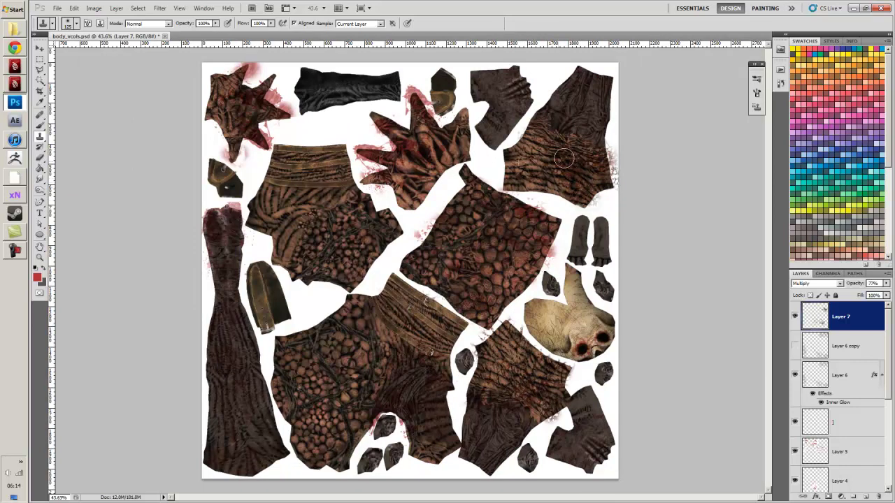
Erase the heavy rust from the middle of the upper-right striped piece with the eraser.
scroll(589, 155, up, 3)
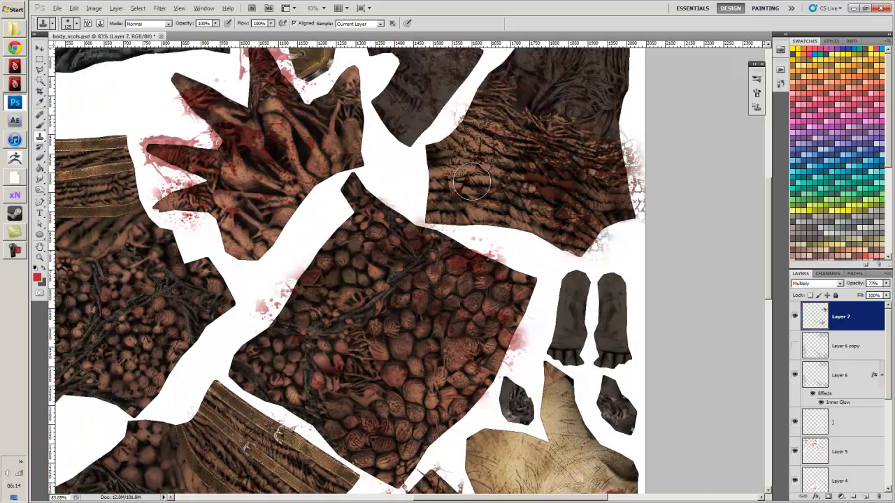
key(e)
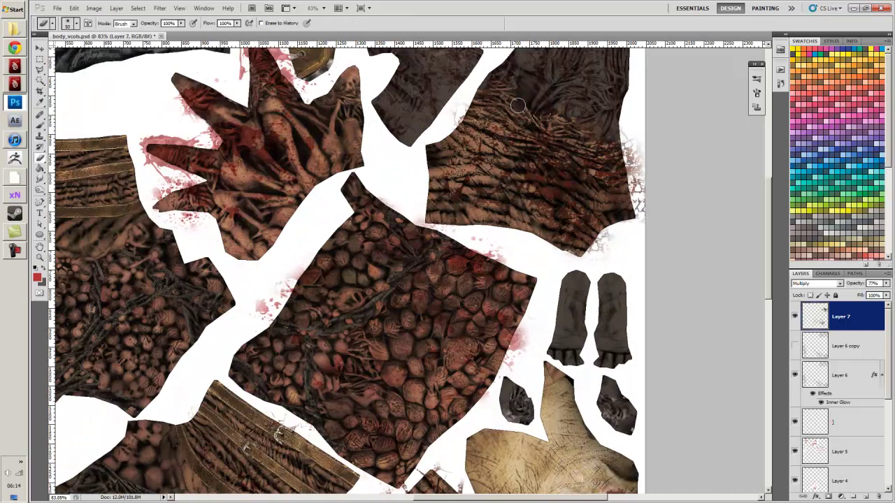
mouse_move(581, 158)
mouse_down()
mouse_move(568, 231)
mouse_move(538, 147)
mouse_up()
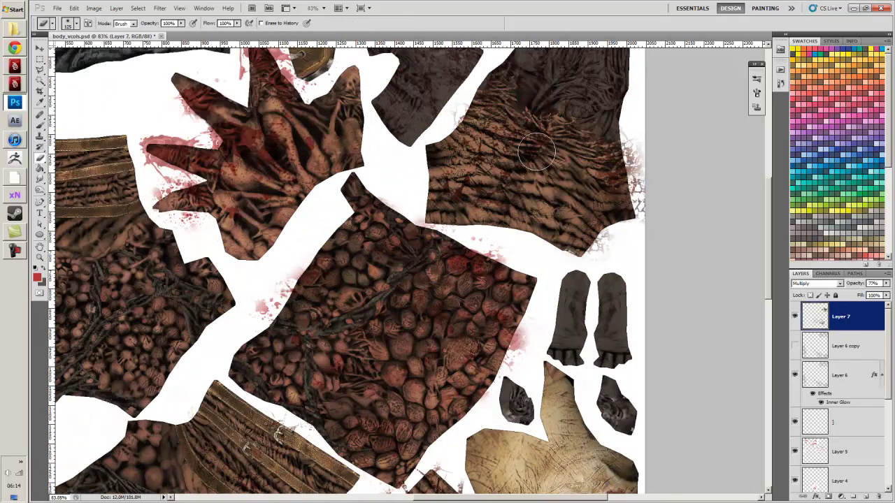
Sample the rust remaining on the upper-right striped piece and clone it lightly over the middle and lower edge.
key(s)
alt+click(489, 150)
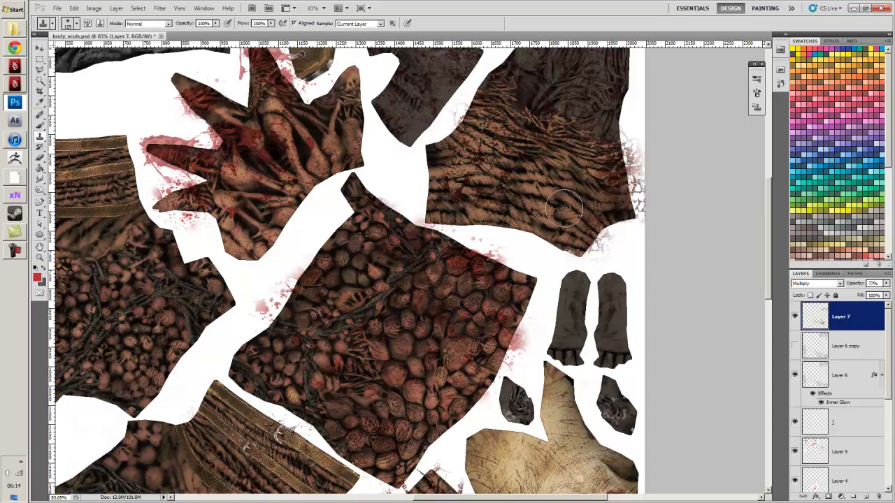
mouse_move(512, 159)
mouse_down()
mouse_move(542, 149)
mouse_move(573, 174)
mouse_move(610, 138)
mouse_move(611, 202)
mouse_up()
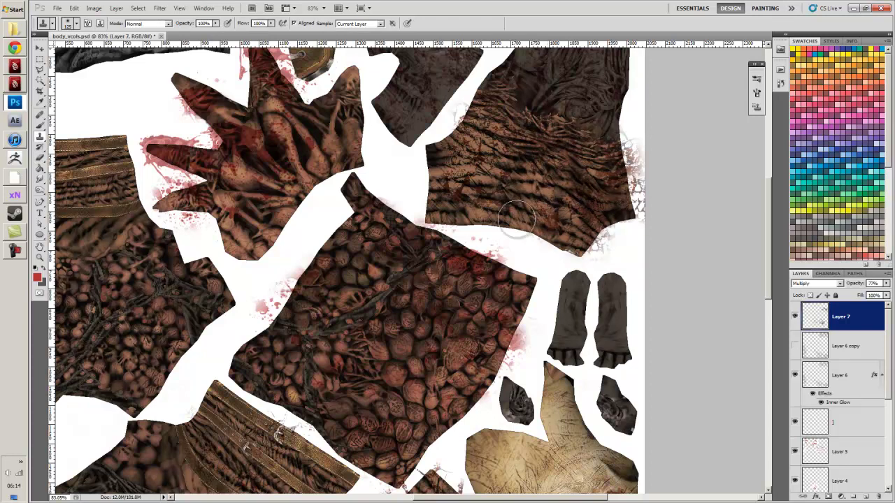
click(472, 217)
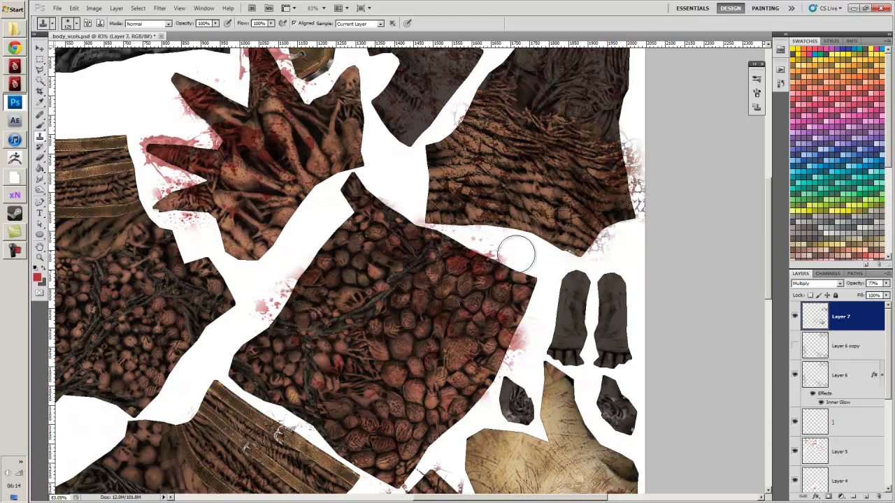
Export the current texture as a JPEG, overwriting body_vcols.JPG and accepting the JPEG options.
scroll(496, 295, down, 2)
key(ctrl+shift+s)
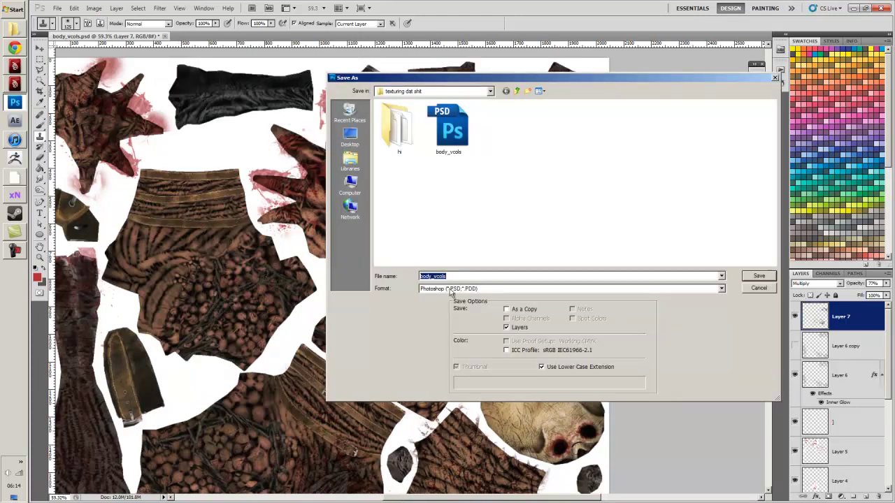
click(451, 289)
click(461, 351)
key(Return)
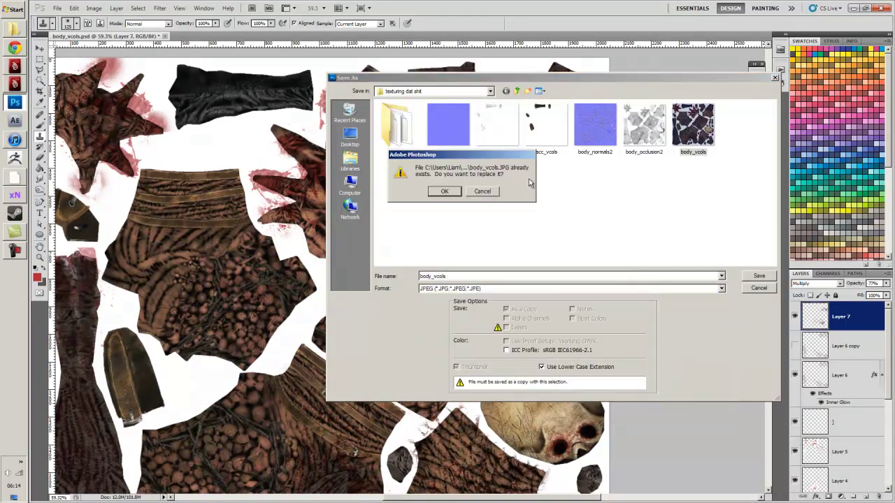
click(444, 190)
click(374, 90)
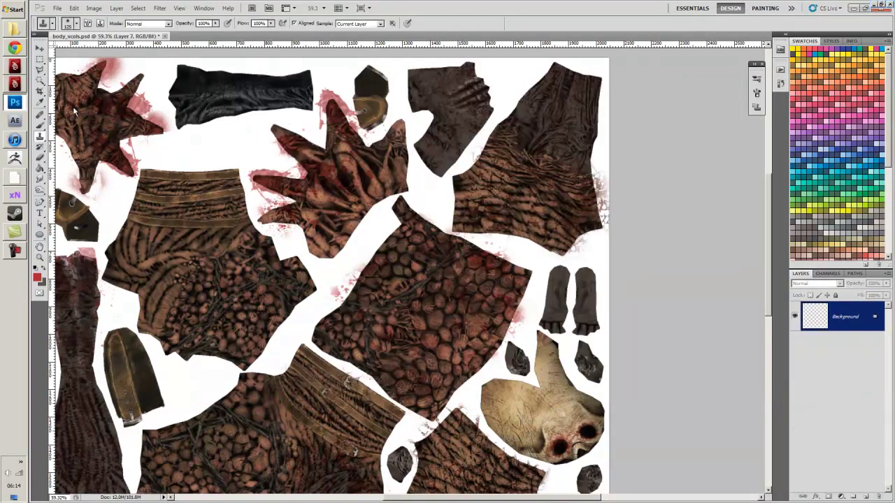
Switch to Maya, inspect the updated texture on the front of the creature, and return to Photoshop.
click(17, 68)
click(543, 223)
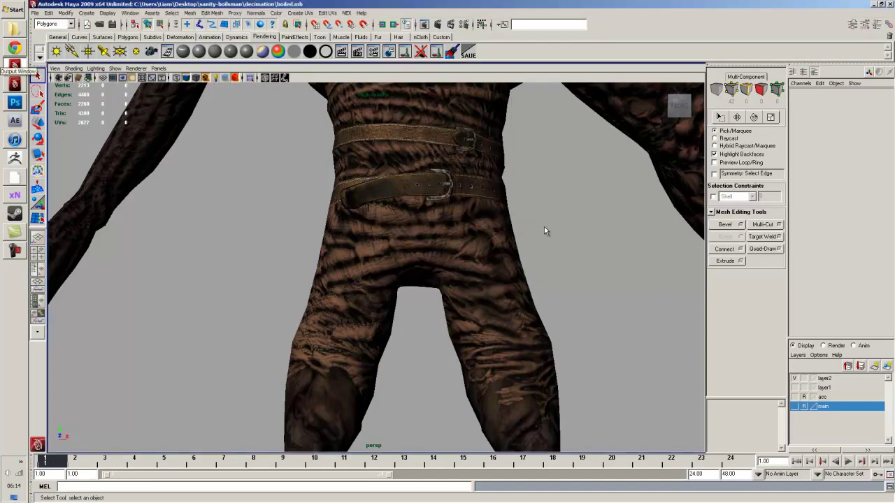
scroll(503, 251, down, 5)
drag(467, 240, 387, 307)
click(12, 99)
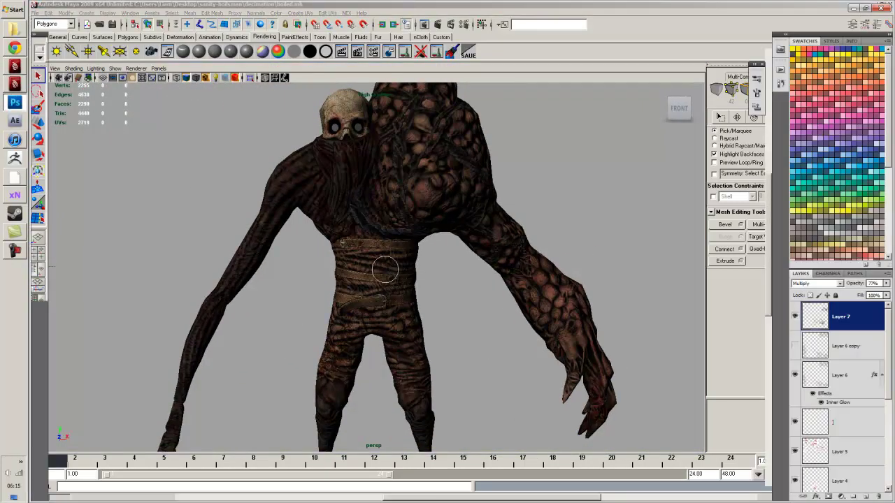
Clone rust on Layer 7 over the belted section of the upper-left body piece and the rounded strap piece below it.
drag(389, 273, 455, 205)
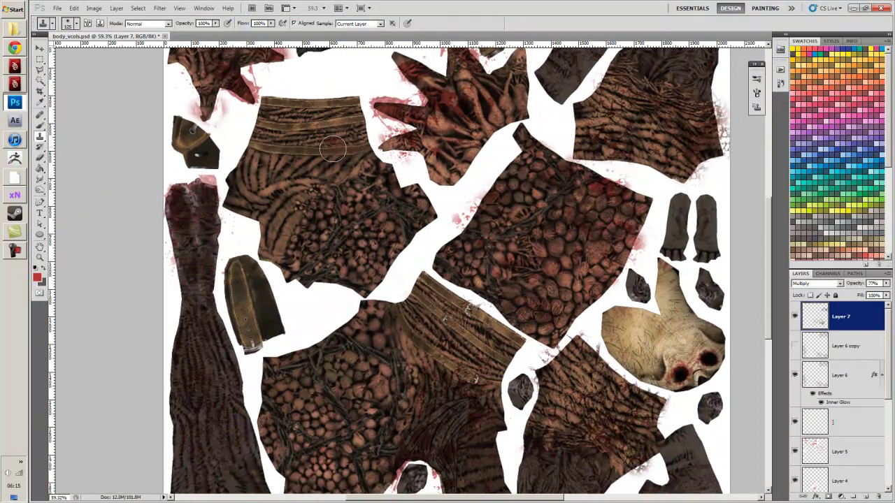
mouse_move(342, 125)
mouse_down()
mouse_move(327, 109)
mouse_move(297, 139)
mouse_move(323, 148)
mouse_move(286, 144)
mouse_move(283, 105)
mouse_up()
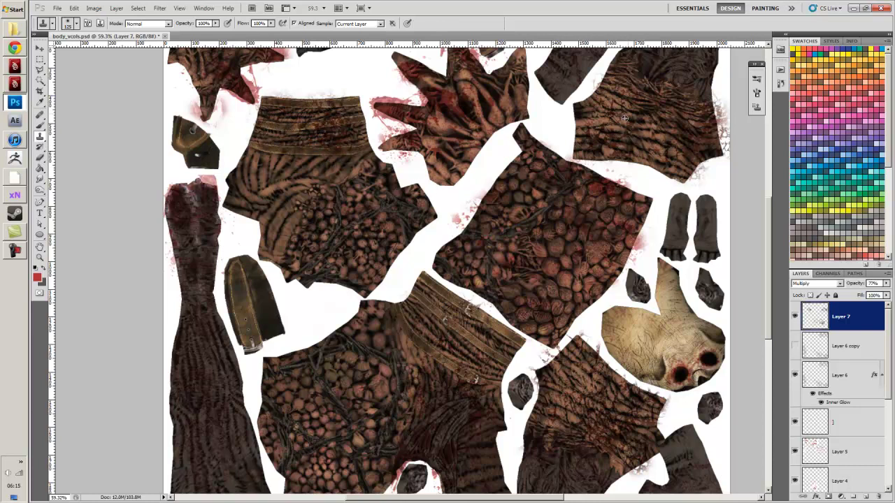
mouse_move(249, 307)
mouse_down()
mouse_move(244, 336)
mouse_move(231, 270)
mouse_up()
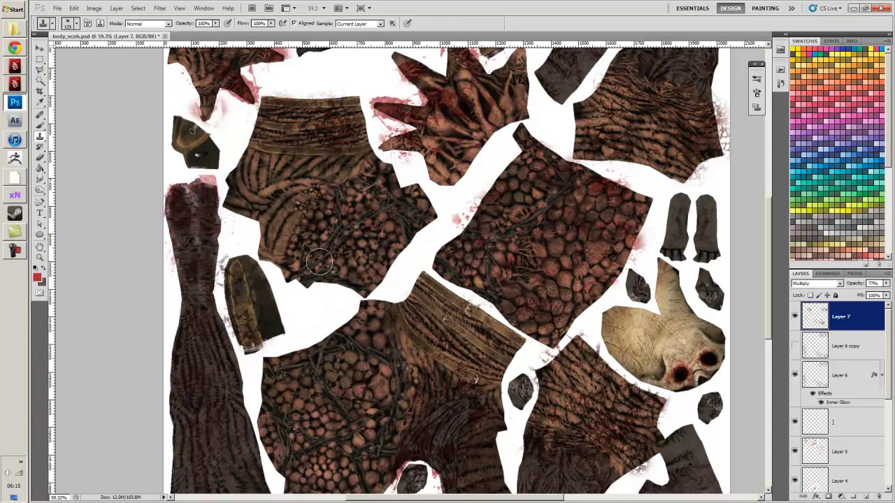
alt+click(620, 132)
click(272, 340)
Clone rust over the diagonal belted section of the lower body piece and the striped, boil-covered part of the upper-left body piece.
mouse_move(411, 280)
mouse_down()
mouse_move(414, 325)
mouse_move(494, 332)
mouse_move(471, 350)
mouse_move(444, 292)
mouse_move(530, 224)
mouse_move(436, 284)
mouse_move(462, 298)
mouse_move(424, 284)
mouse_move(420, 327)
mouse_up()
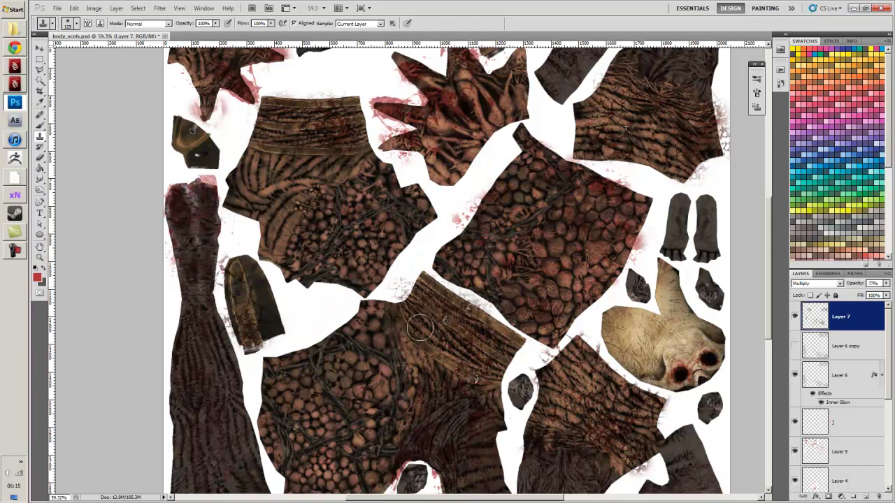
alt+click(481, 383)
drag(404, 361, 394, 376)
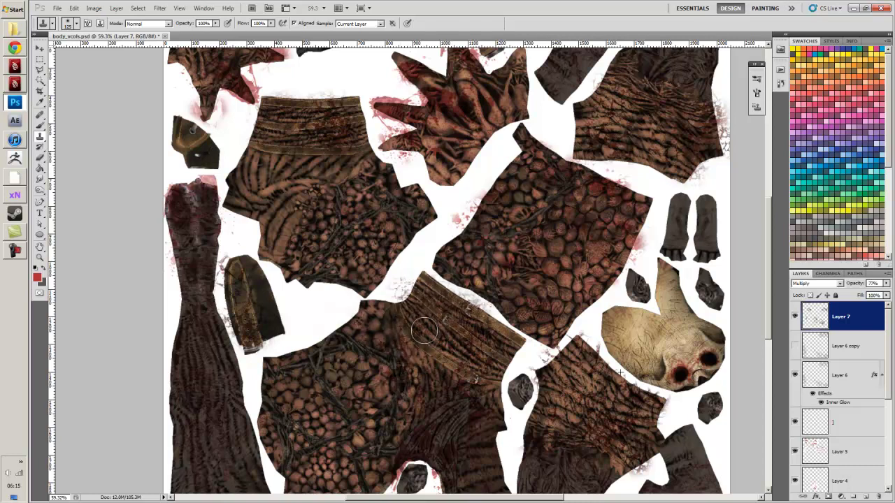
drag(426, 179, 429, 251)
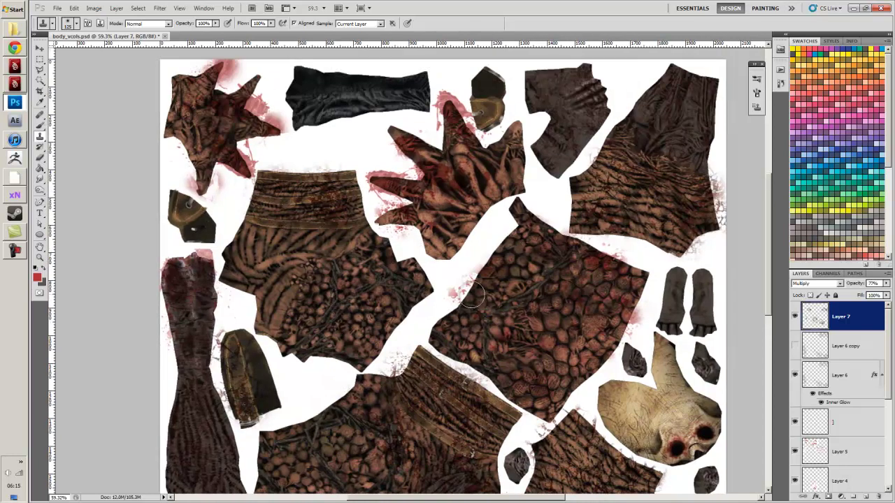
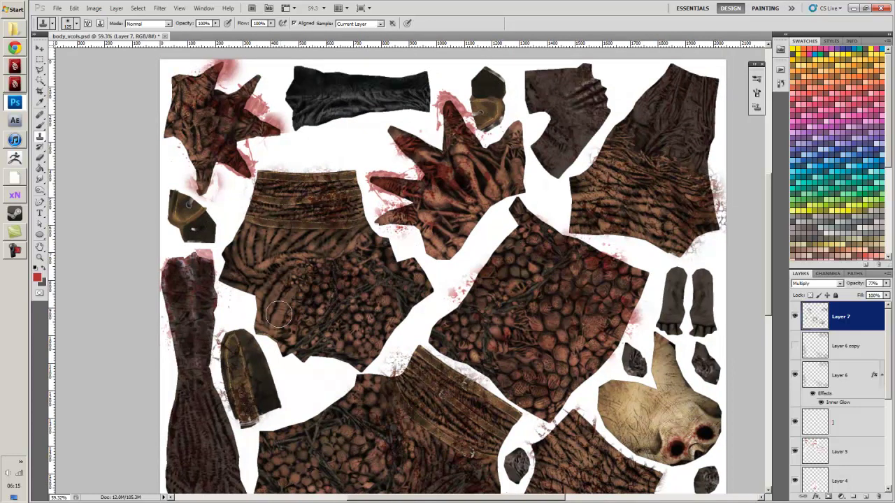
drag(278, 315, 277, 251)
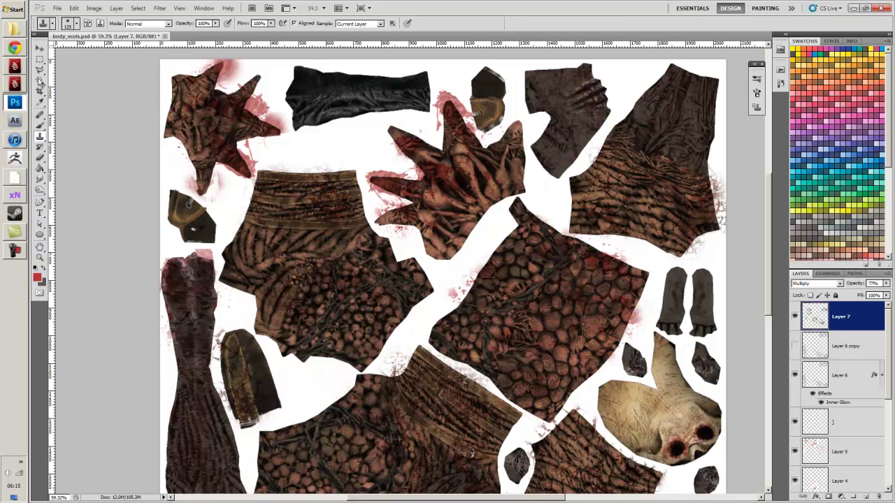
Save the texture with its rusted belts as a JPEG, replacing the existing body_vcols.JPG.
click(15, 66)
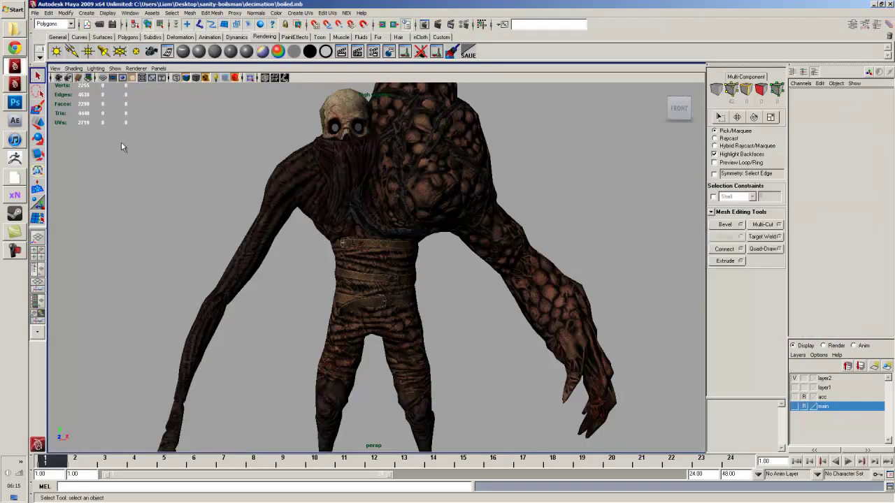
click(14, 102)
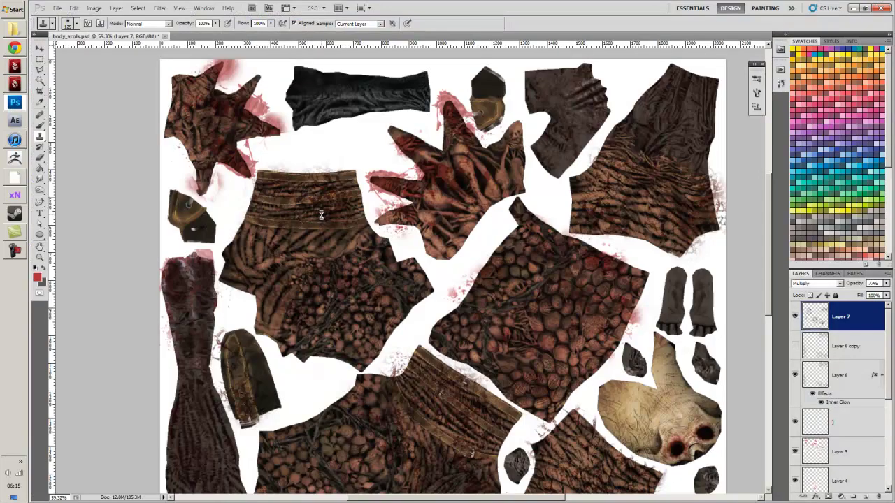
key(ctrl+shift+s)
click(441, 289)
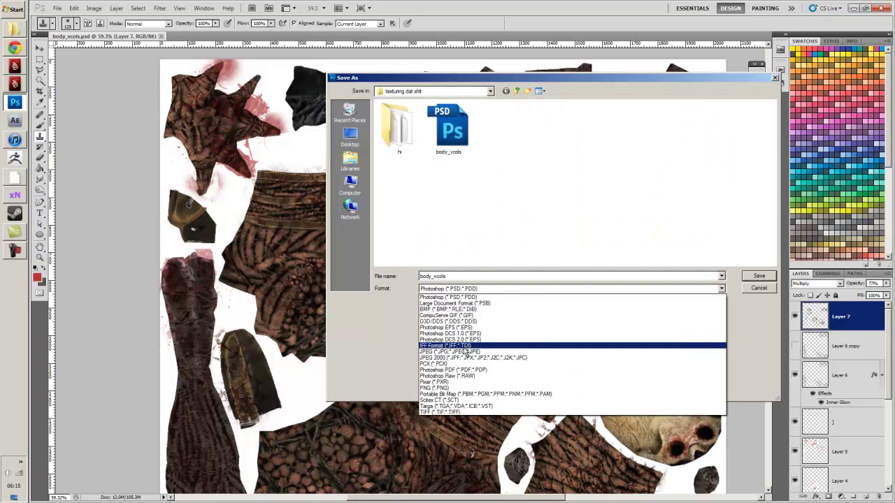
click(466, 352)
double_click(695, 131)
click(444, 193)
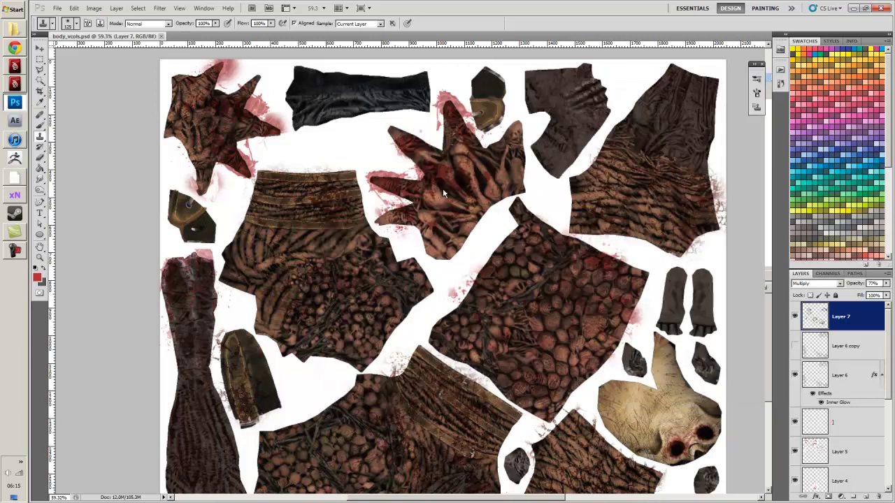
click(377, 87)
Switch to Maya, inspect the rusted belts and the creature's back on the model, and return to Photoshop.
click(21, 73)
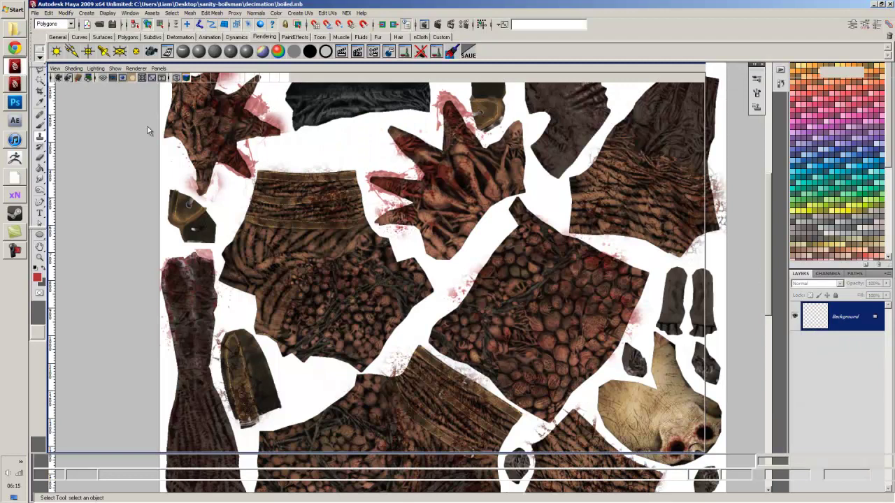
scroll(446, 261, up, 10)
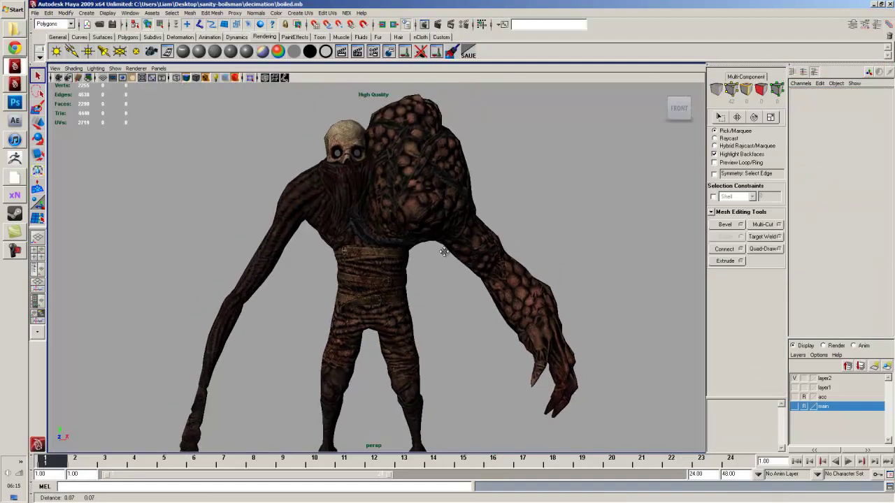
drag(444, 275, 354, 313)
click(15, 103)
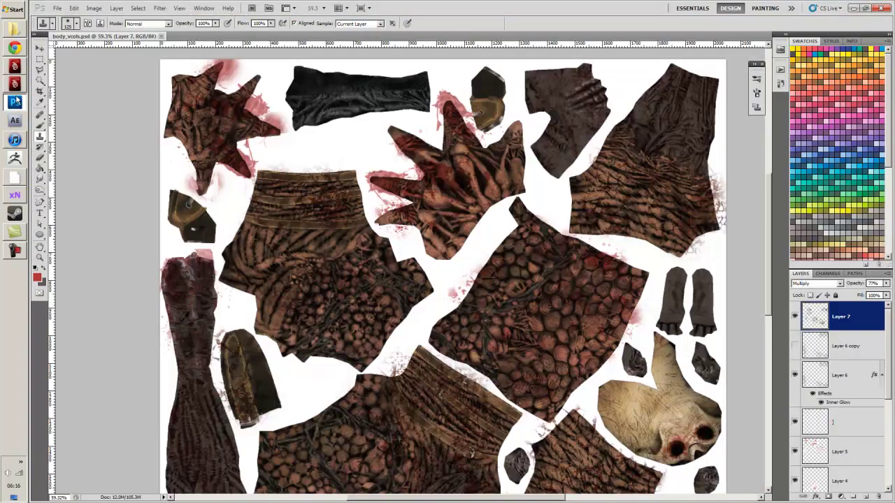
Clone more rust across the striped skin just below the belts on the upper-left body piece.
drag(234, 318, 212, 202)
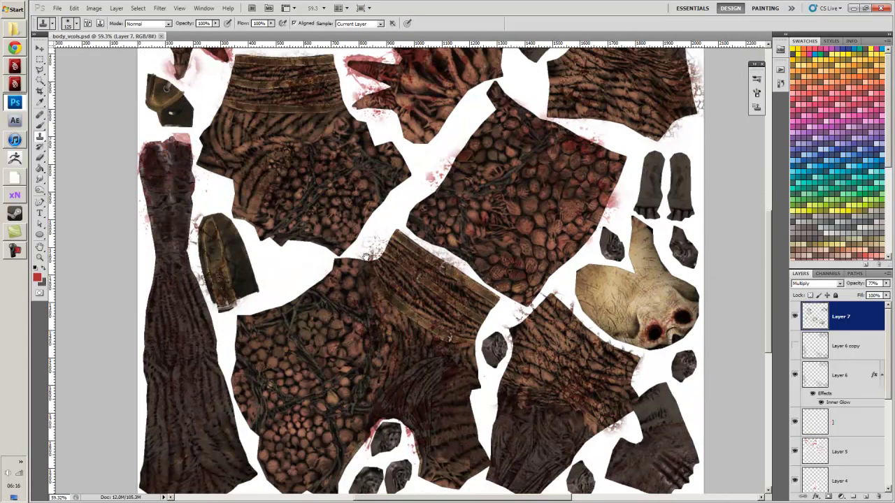
drag(361, 228, 375, 297)
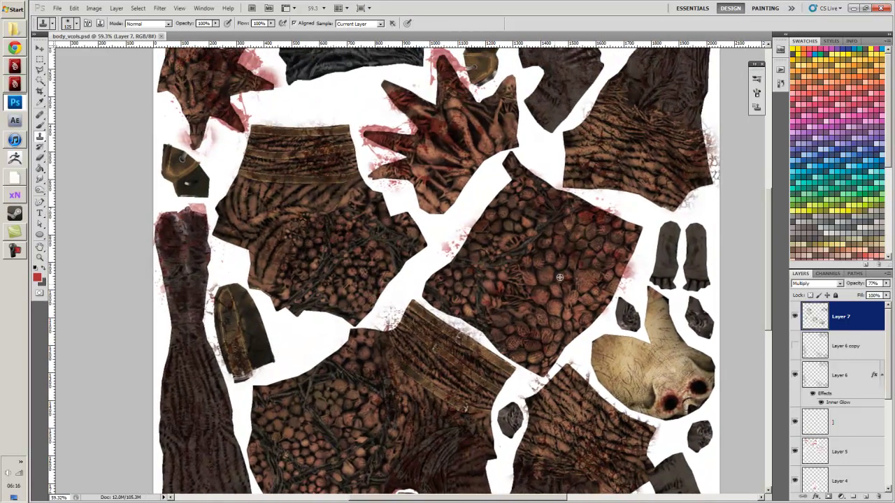
mouse_move(303, 195)
mouse_down()
mouse_move(247, 183)
mouse_move(312, 183)
mouse_move(340, 147)
mouse_move(347, 198)
mouse_up()
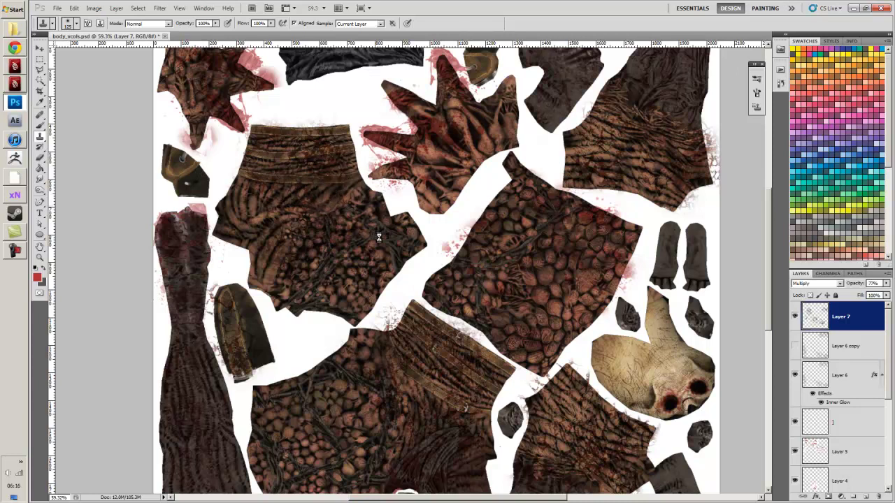
Export the revised texture in JPEG format over body_vcols.JPG, accepting the JPEG options.
key(ctrl+shift+s)
click(435, 288)
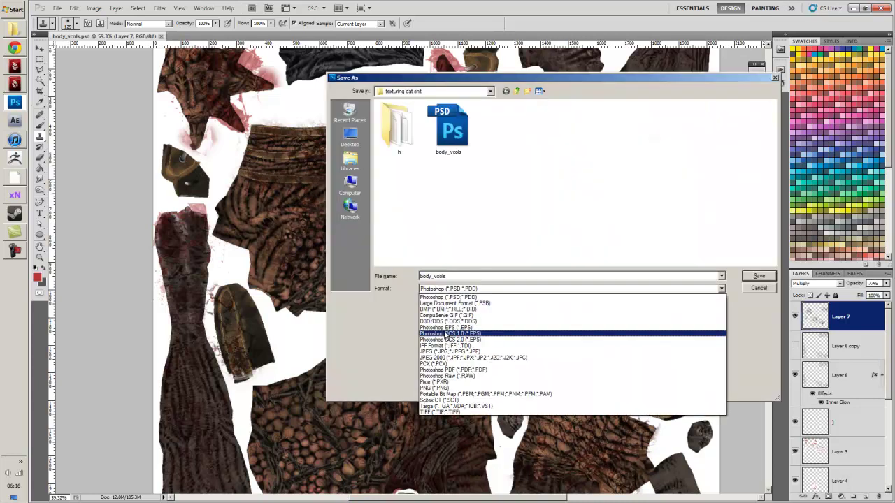
click(450, 354)
double_click(680, 129)
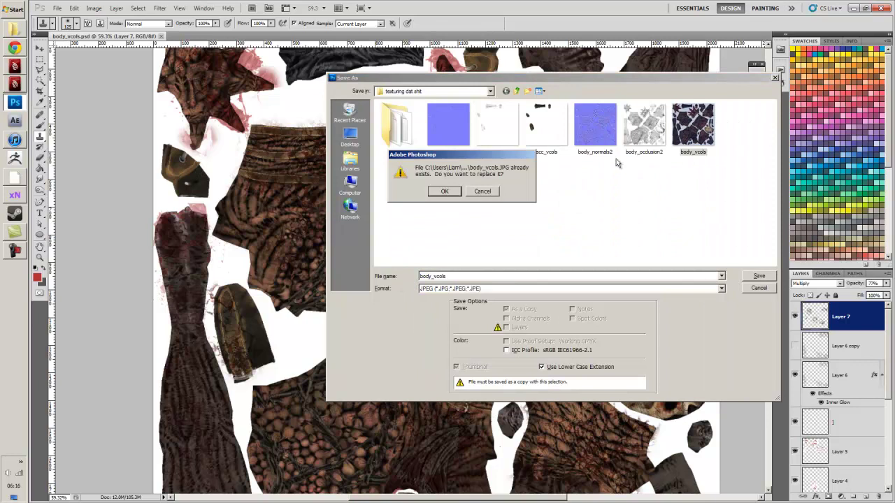
click(452, 193)
click(374, 90)
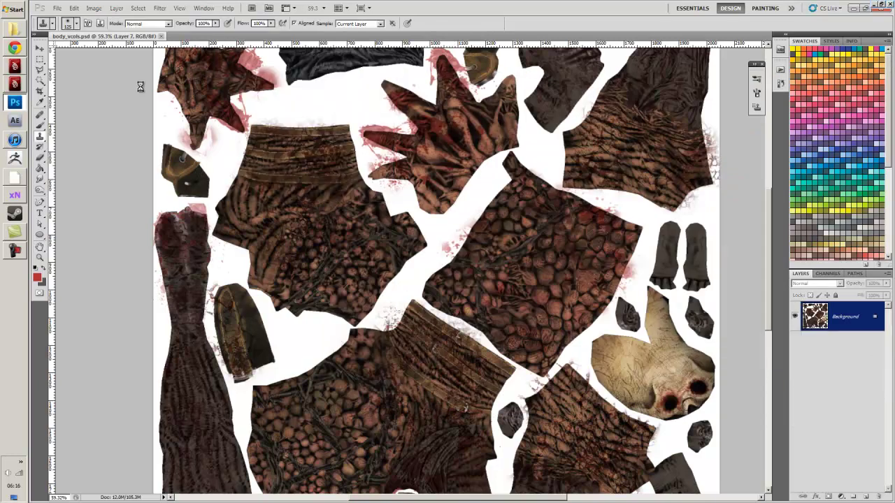
Switch to Maya, orbit the creature to inspect its back, legs and feet, and return to Photoshop.
click(15, 65)
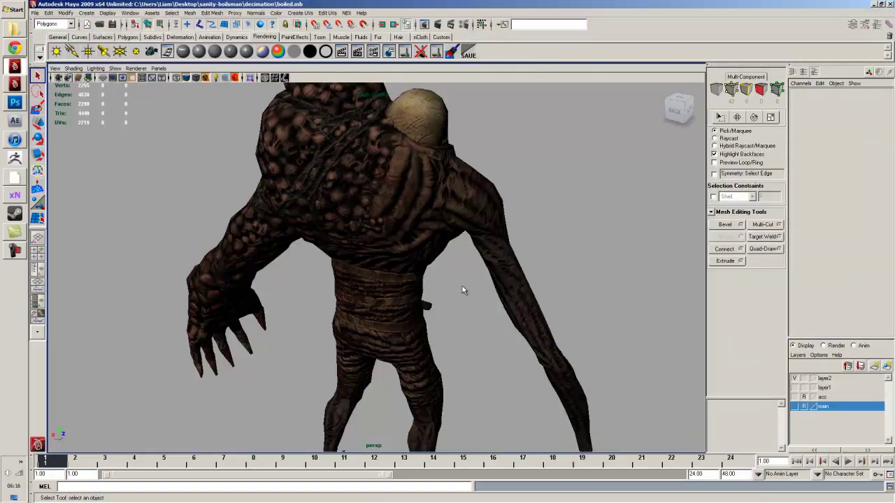
drag(462, 290, 379, 353)
click(15, 84)
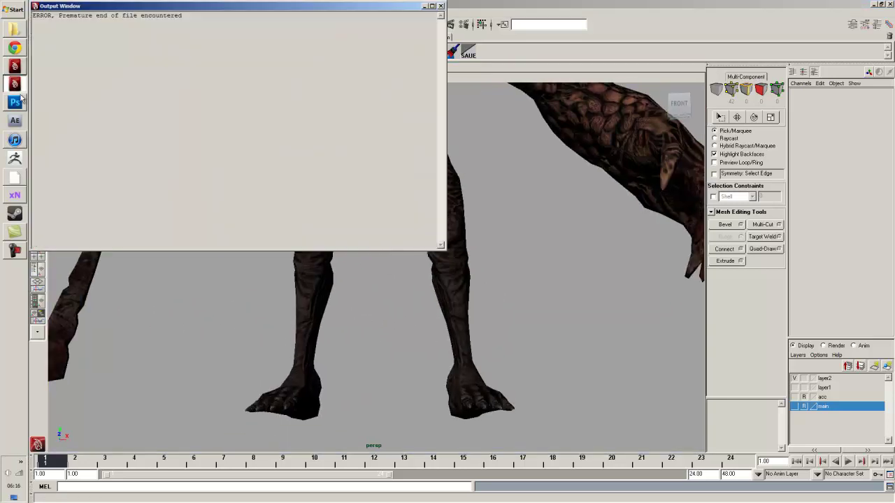
click(15, 103)
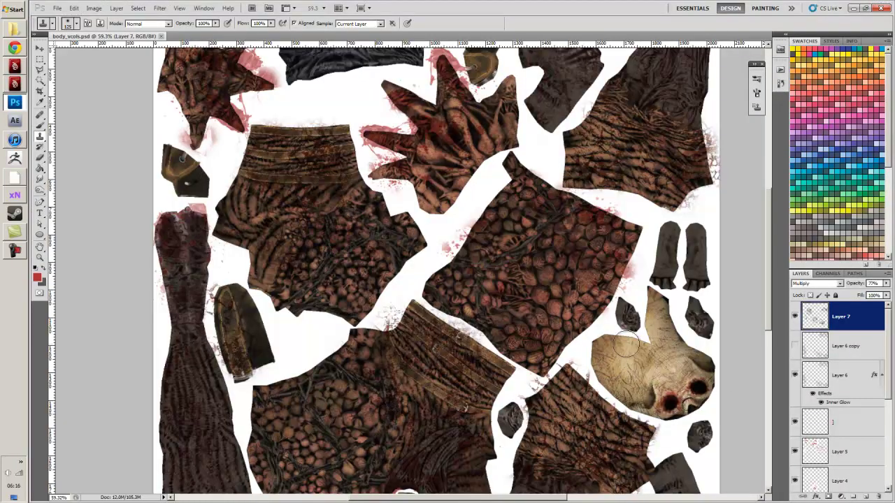
Select Layer 6 from the stained lower-right foot piece and toggle its visibility off and on to compare its effect.
drag(581, 397, 500, 231)
key(v)
scroll(587, 393, up, 5)
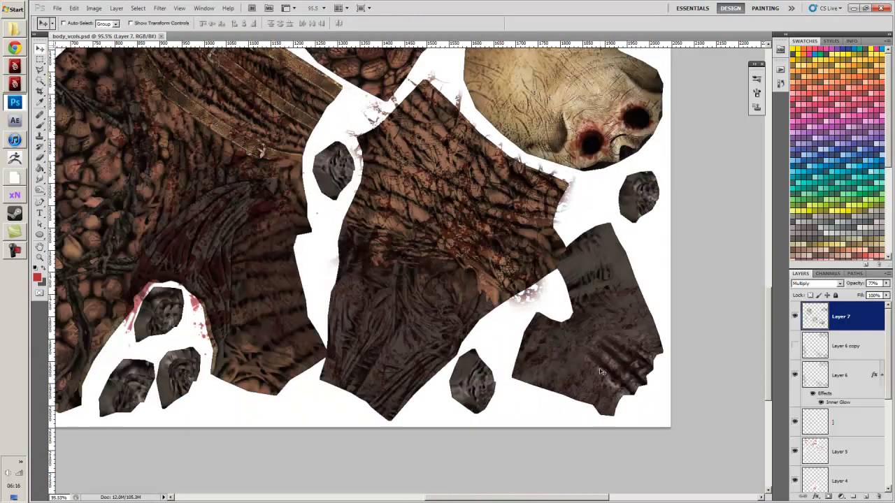
ctrl+click(603, 335)
click(794, 376)
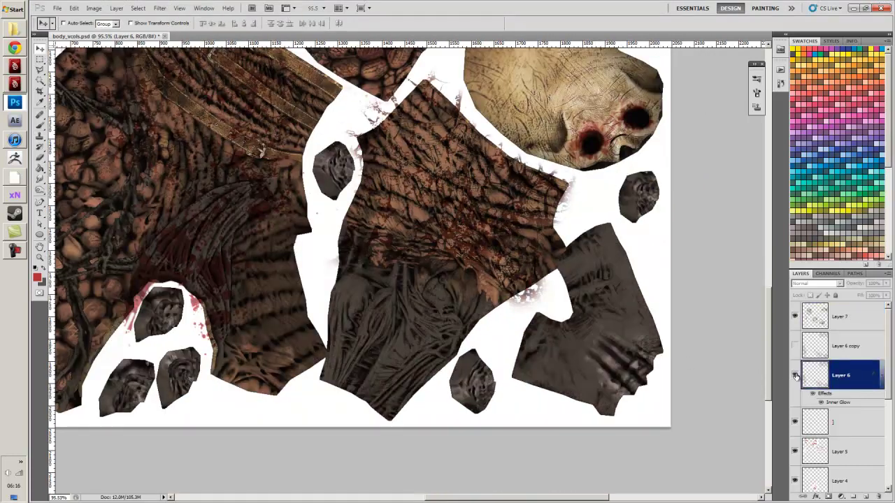
click(794, 377)
Use the Clone Stamp on Layer 6 to spread its dark stains onto the small foot pieces above the skull.
key(s)
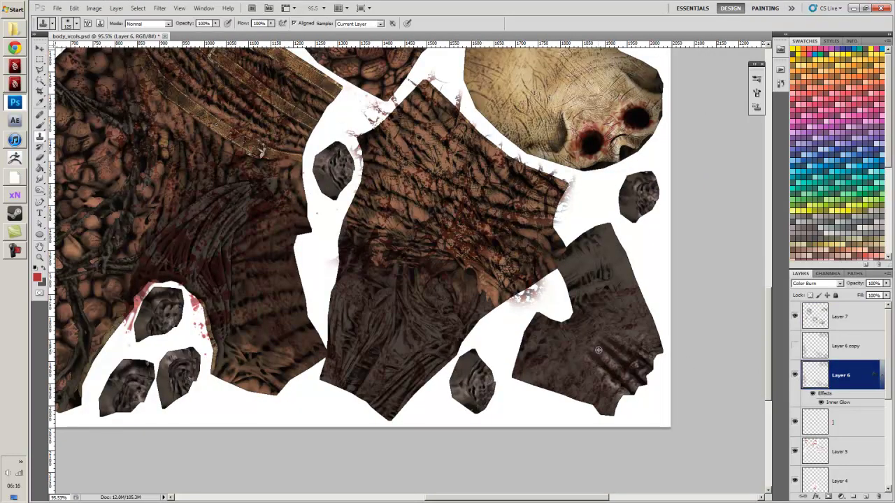
scroll(602, 320, down, 6)
drag(473, 189, 507, 434)
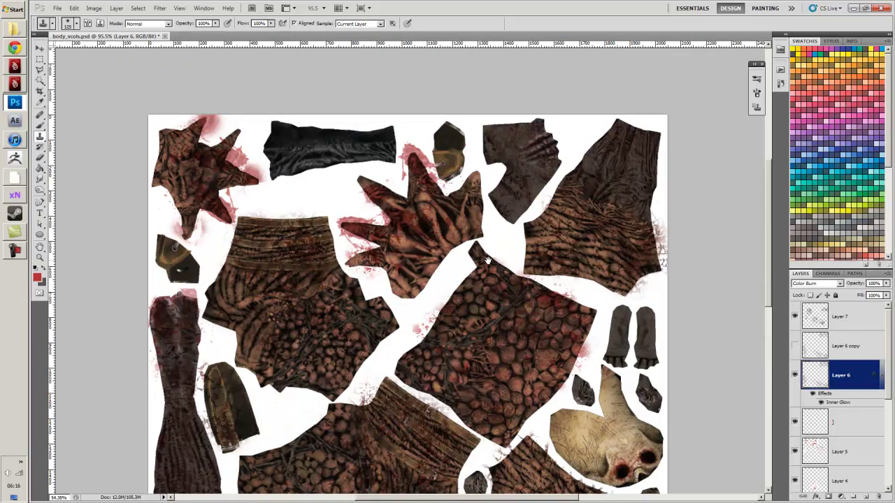
drag(490, 253, 414, 178)
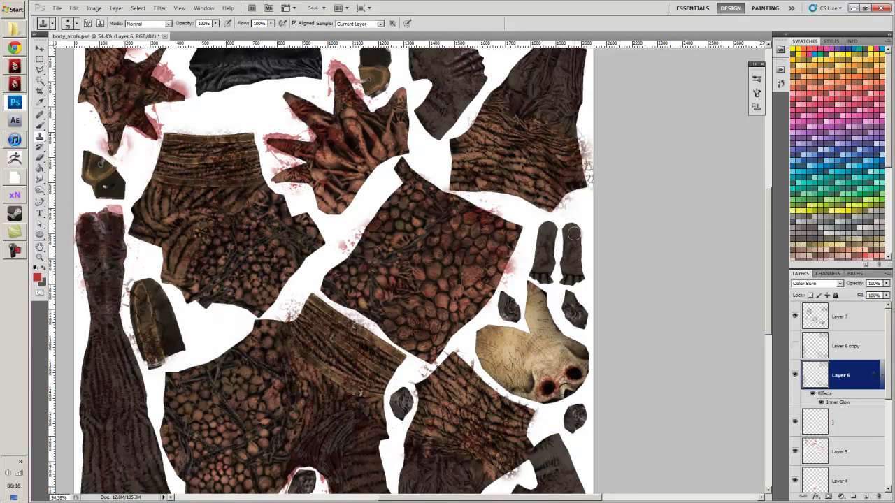
Export the updated texture in JPEG format over the existing body_vcols image, accepting the JPEG options.
key(ctrl+shift+s)
click(459, 289)
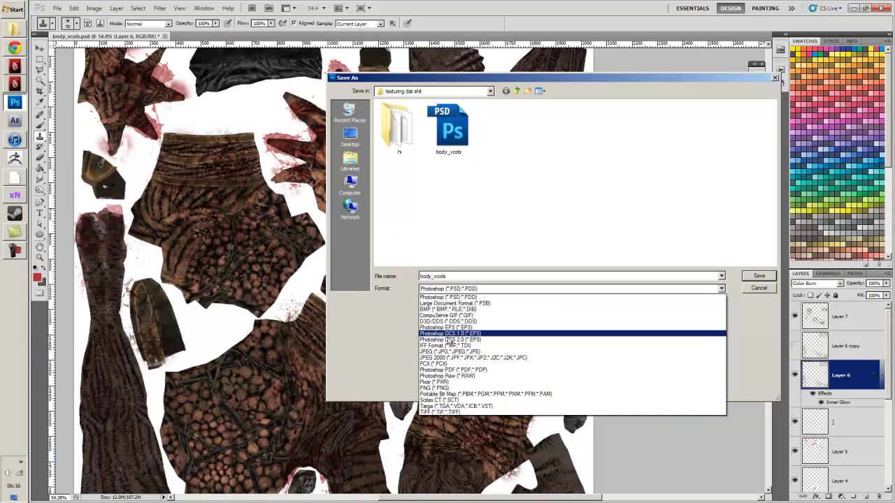
click(453, 352)
double_click(691, 132)
click(445, 191)
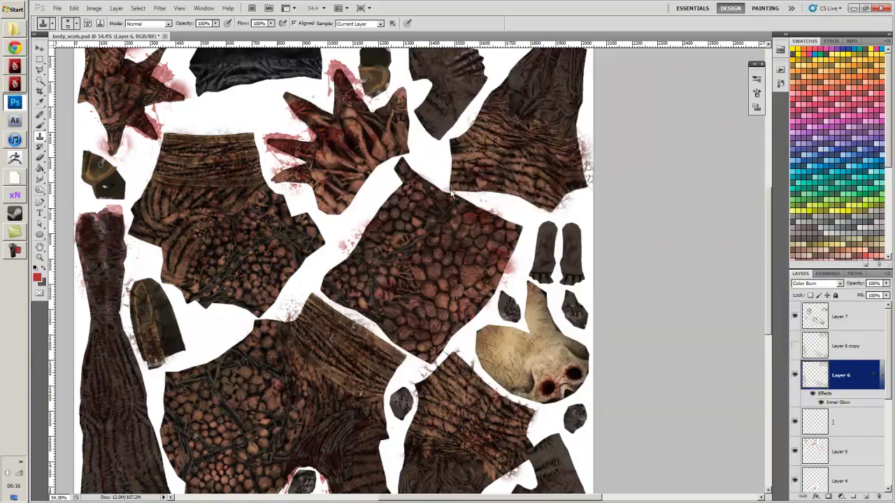
click(371, 90)
Select the empty white area around the texture pieces on the Background layer with the Magic Wand.
scroll(382, 192, down, 3)
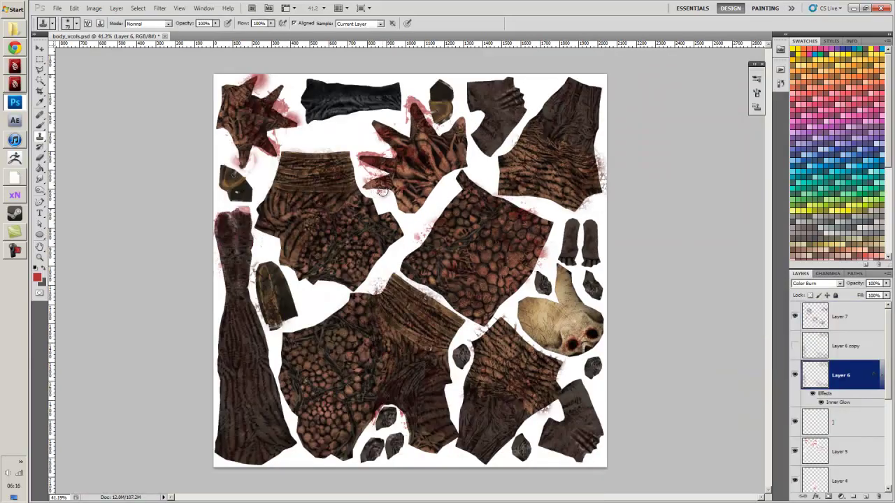
scroll(821, 434, down, 7)
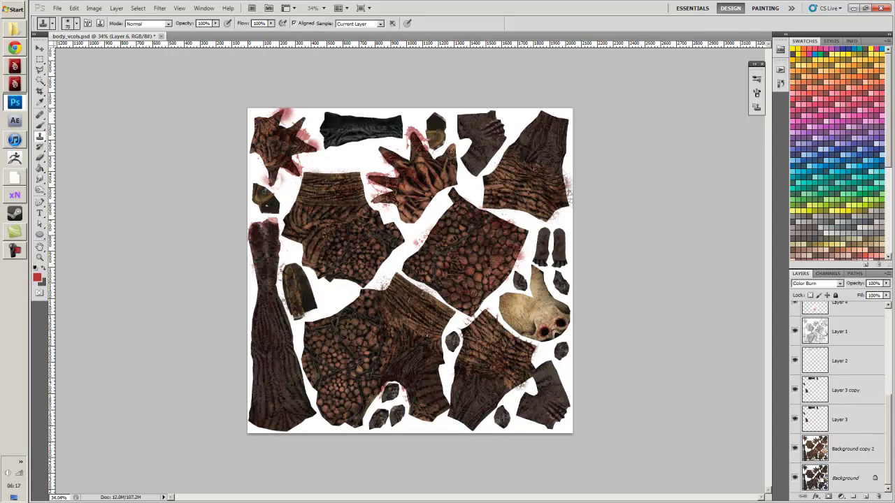
click(846, 478)
key(w)
click(458, 325)
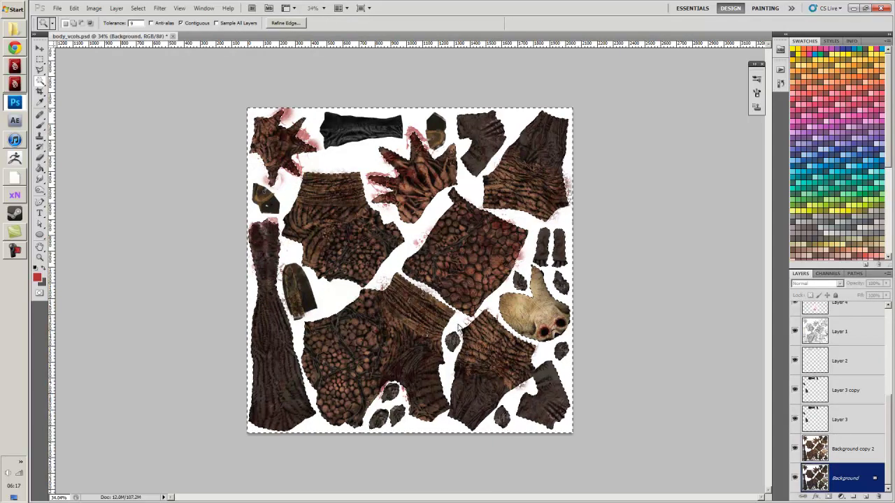
Fill the selected area with black on a new layer using the Paint Bucket, and clear the selection.
scroll(458, 325, up, 2)
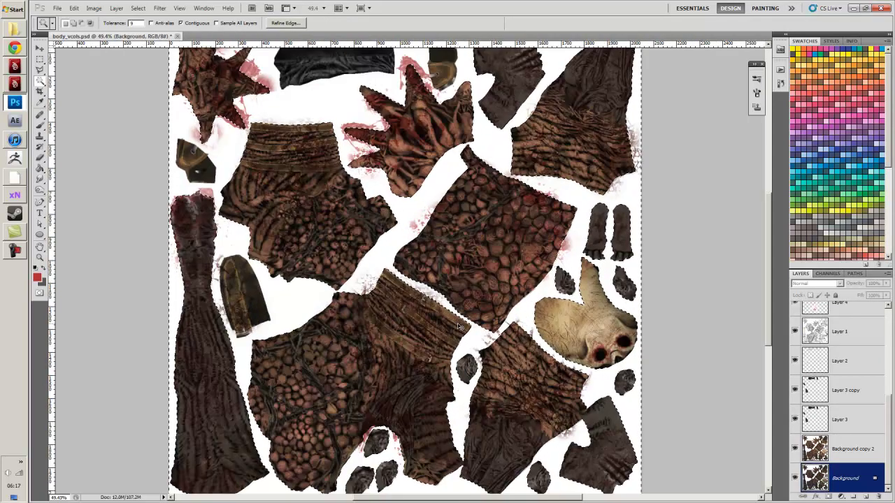
key(ctrl+shift+n)
key(Return)
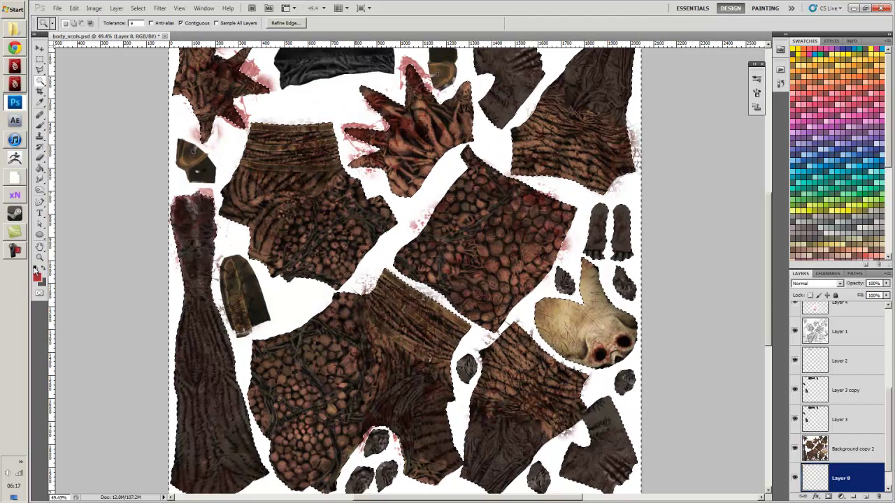
click(36, 270)
key(g)
click(404, 221)
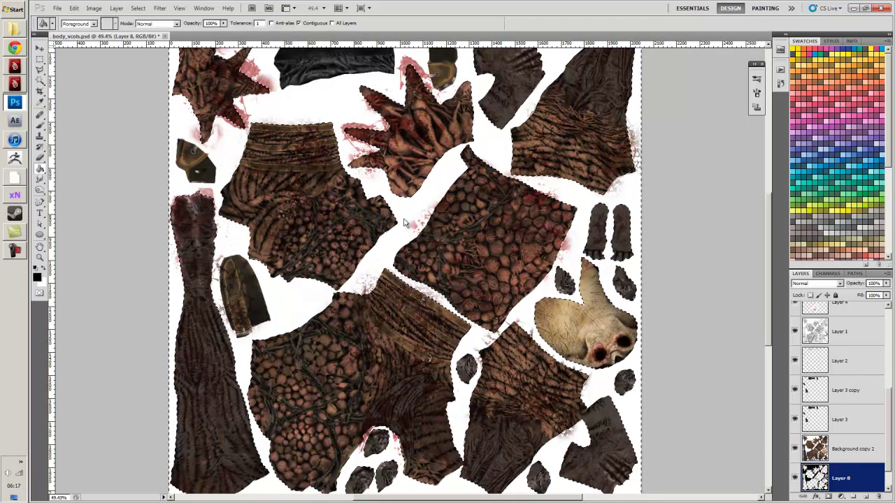
key(ctrl+d)
Move the black-filled Layer 8 to the top of the layer stack.
scroll(827, 465, down, 1)
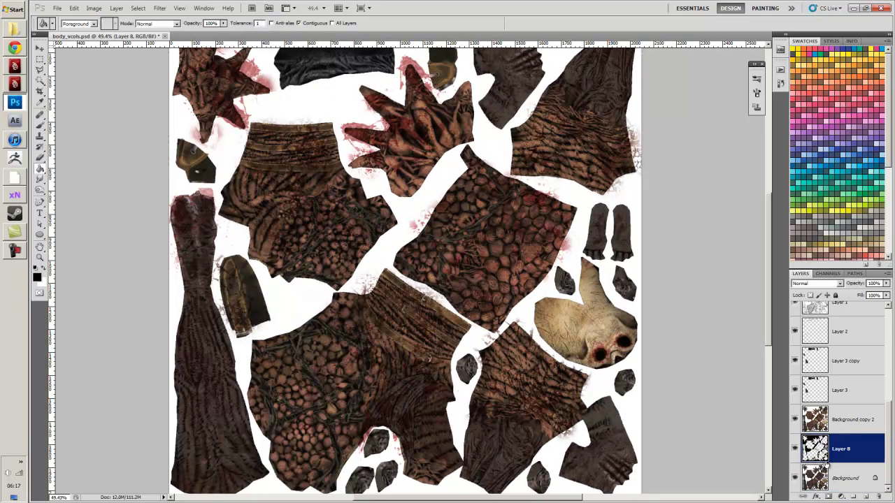
drag(814, 448, 820, 304)
scroll(512, 307, down, 2)
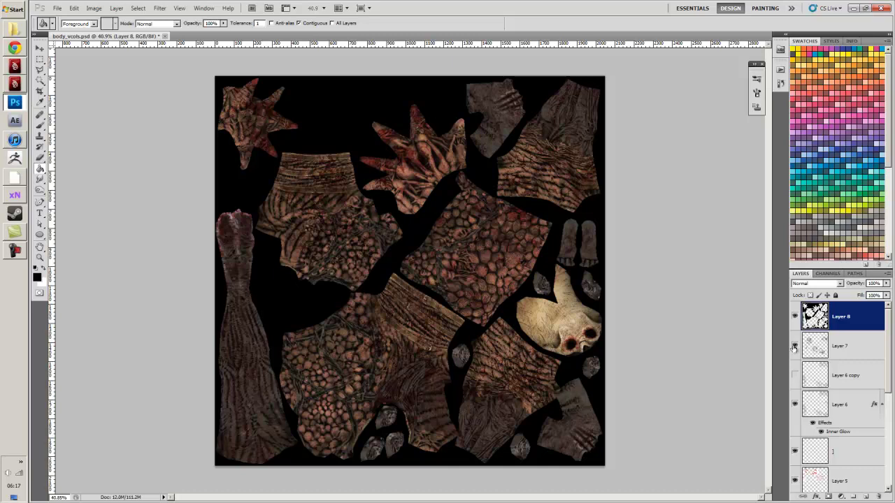
Merge all layers from Layer 7 down to Background and copy the entire merged image.
click(830, 353)
scroll(818, 475, down, 5)
shift+click(819, 471)
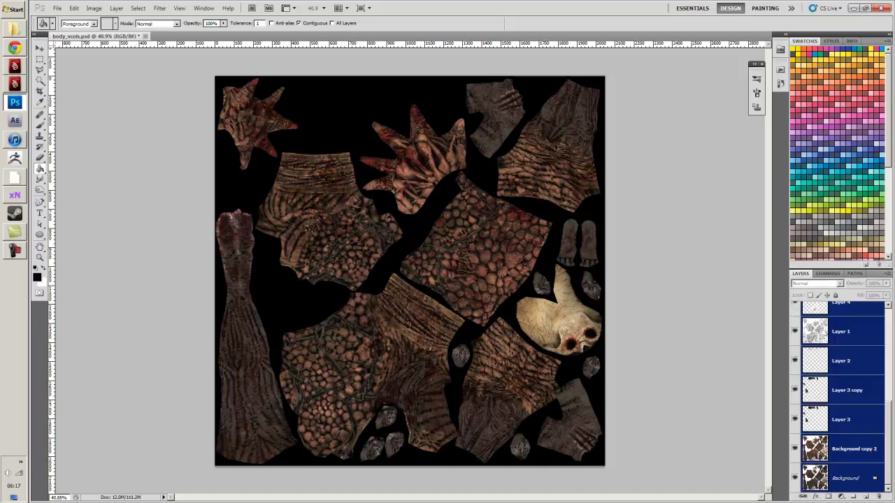
key(ctrl+e)
key(ctrl+a)
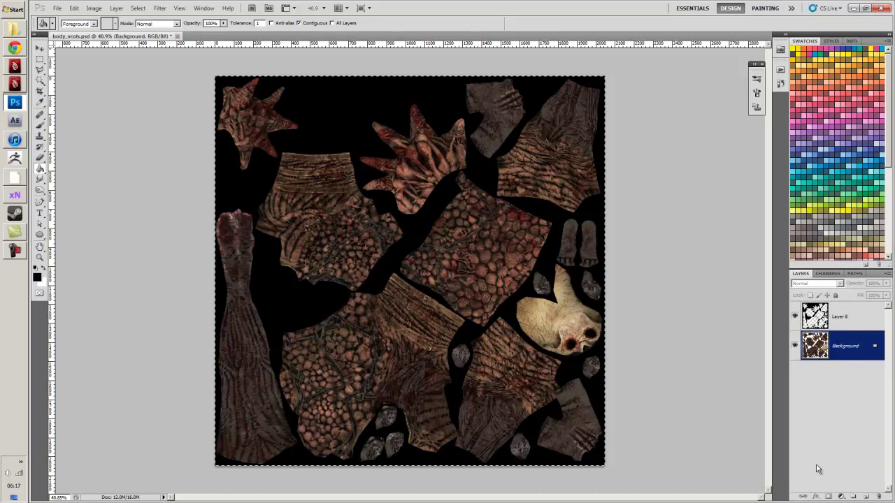
key(ctrl+c)
Undo the layer merge and paste the copied texture as a new layer directly above Layer 7.
key(ctrl+alt+z)
key(ctrl+alt+z)
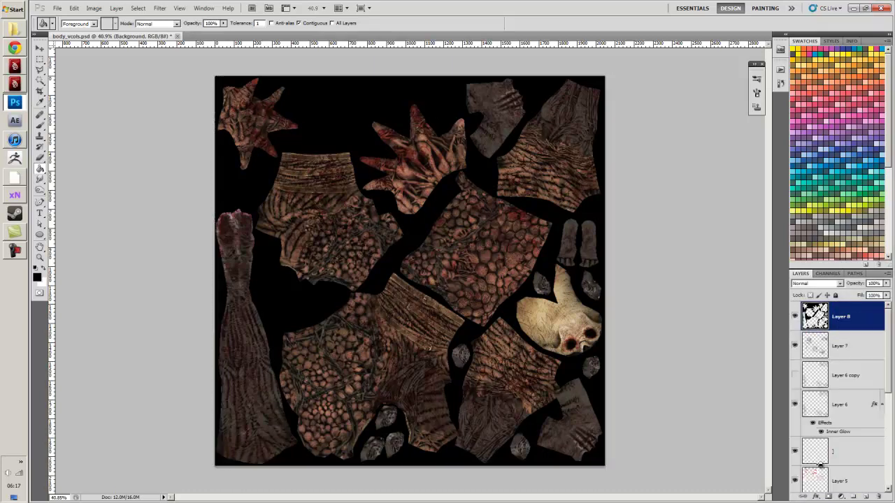
click(839, 347)
key(ctrl+v)
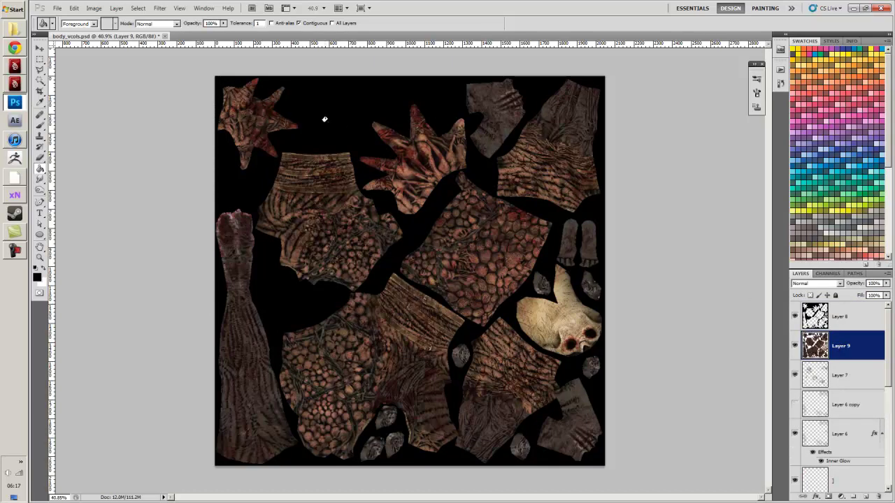
Apply a Gradient Map adjustment to Layer 9 with the Black, White gradient.
click(93, 8)
mouse_move(110, 31)
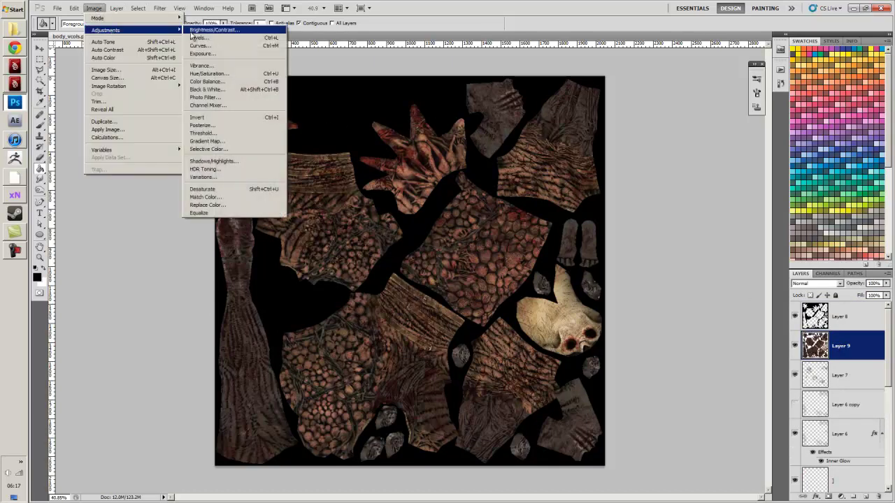
click(241, 141)
click(455, 157)
click(402, 122)
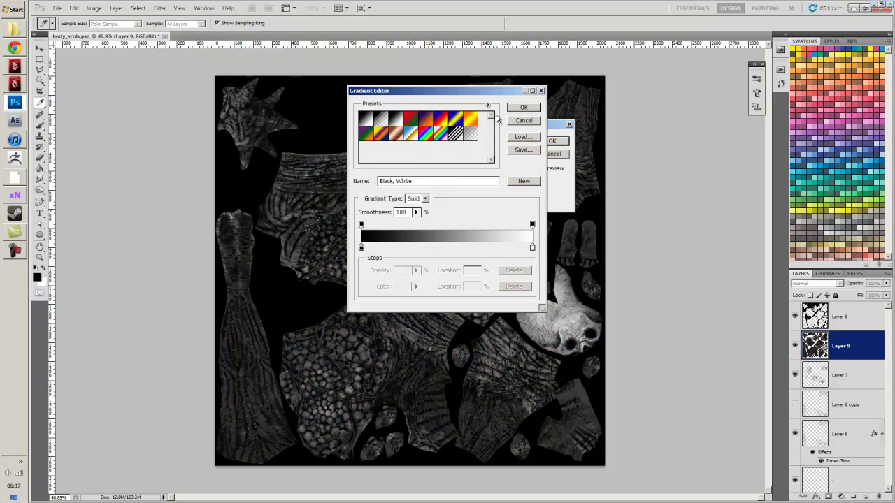
click(514, 112)
click(552, 141)
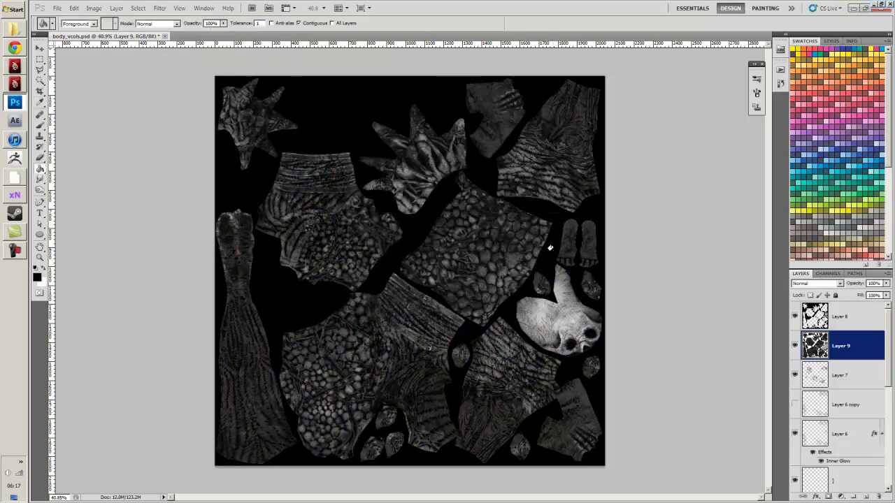
scroll(589, 335, up, 5)
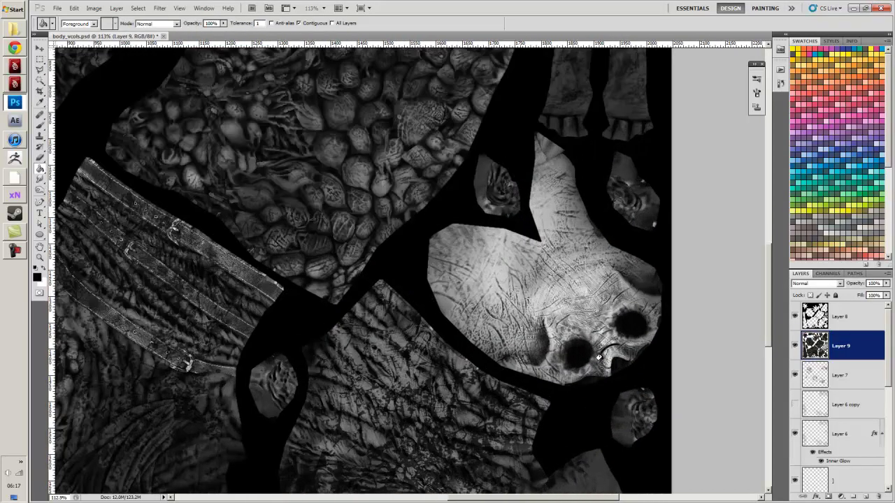
drag(556, 298, 527, 273)
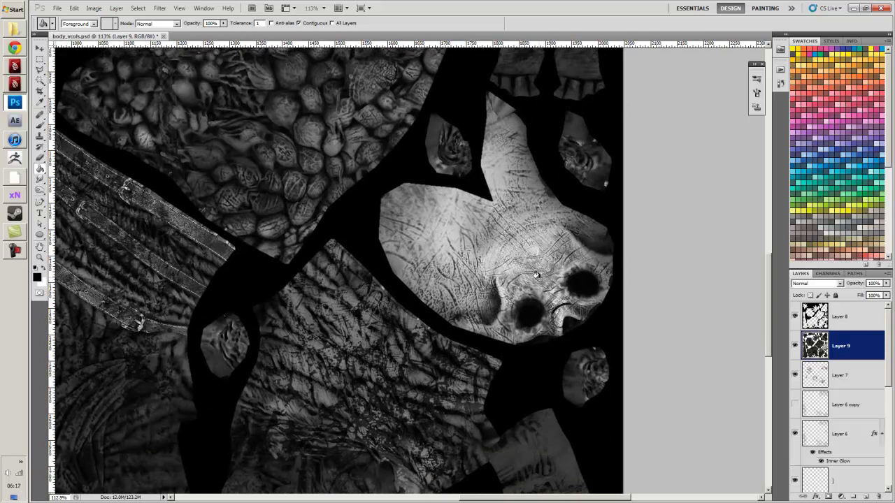
key(s)
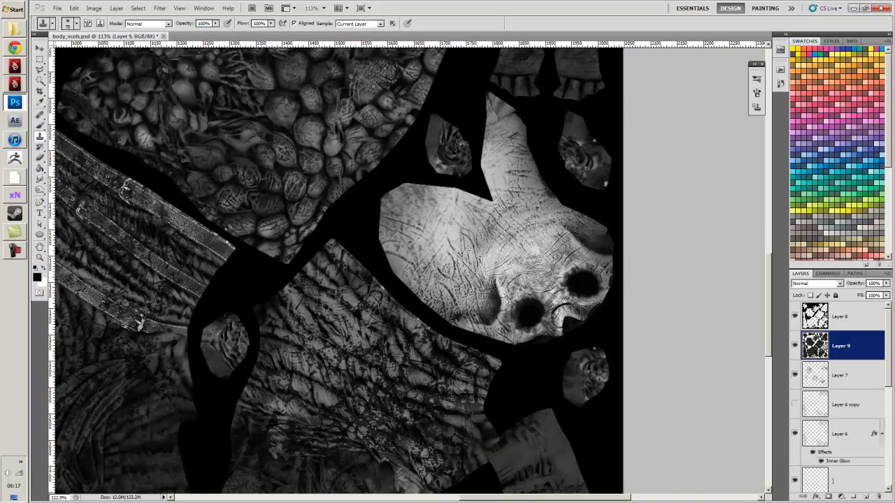
alt+click(518, 254)
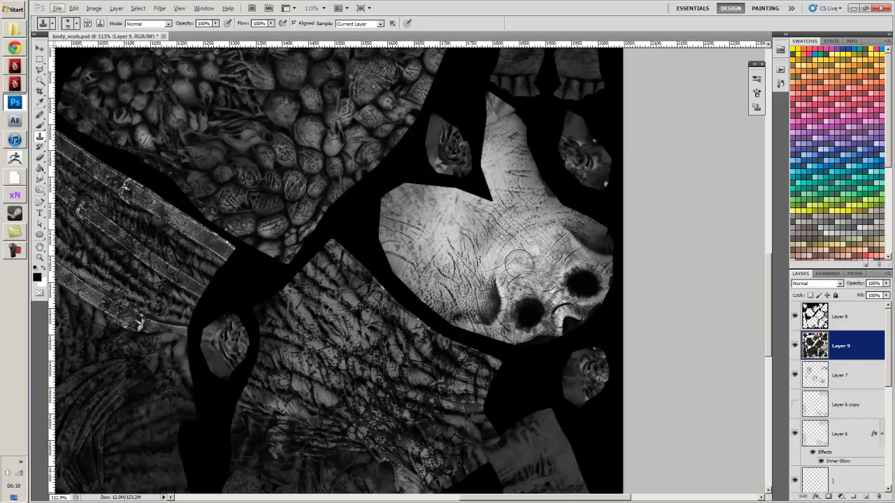
click(94, 9)
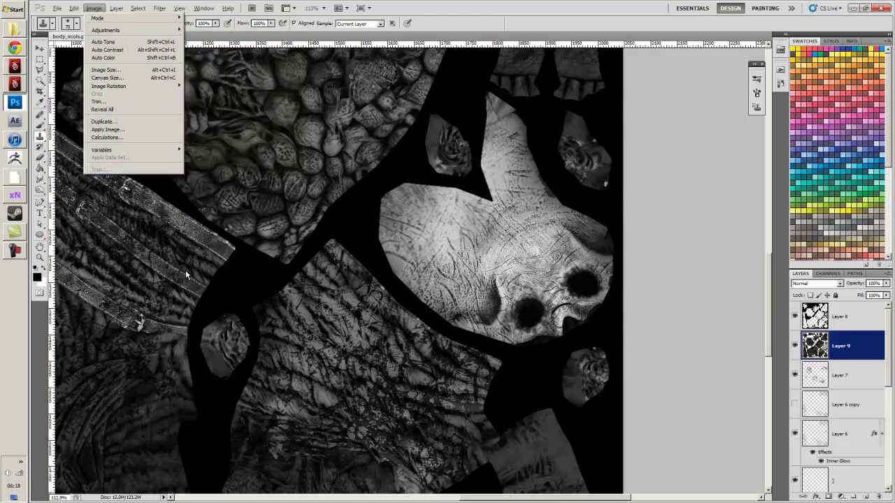
right_click(252, 298)
click(351, 249)
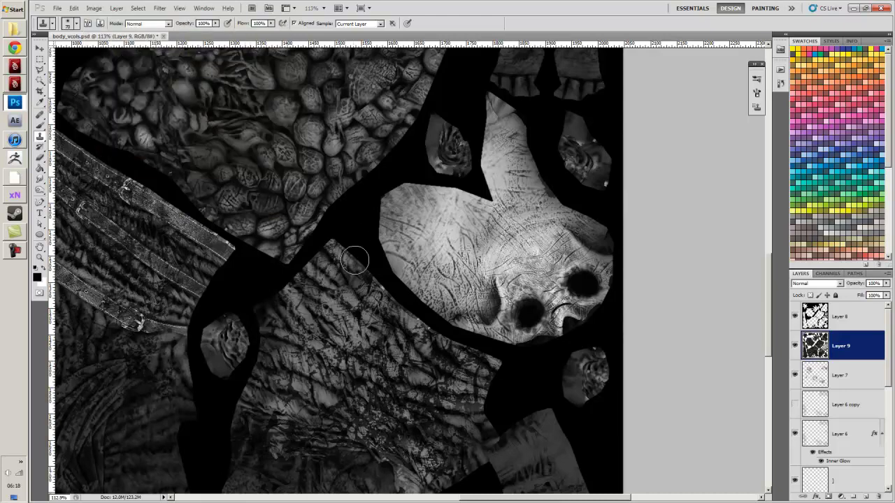
Lasso the bright skull piece on Layer 9 and set its brightness to -123.
key(l)
mouse_move(378, 195)
mouse_down()
mouse_move(396, 178)
mouse_move(476, 180)
mouse_move(461, 116)
mouse_move(464, 92)
mouse_move(487, 80)
mouse_move(535, 105)
mouse_move(567, 183)
mouse_move(621, 225)
mouse_move(632, 295)
mouse_move(583, 337)
mouse_move(516, 350)
mouse_move(409, 301)
mouse_move(379, 247)
mouse_up()
scroll(377, 248, down, 3)
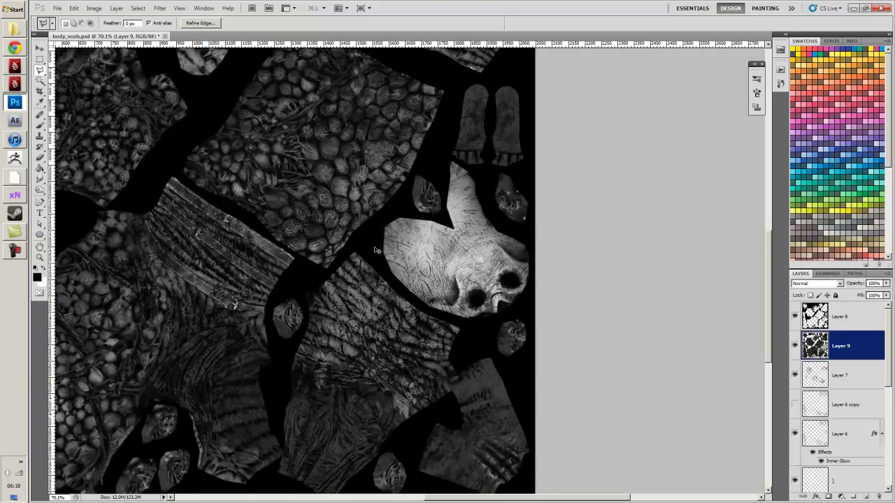
click(94, 8)
mouse_move(119, 31)
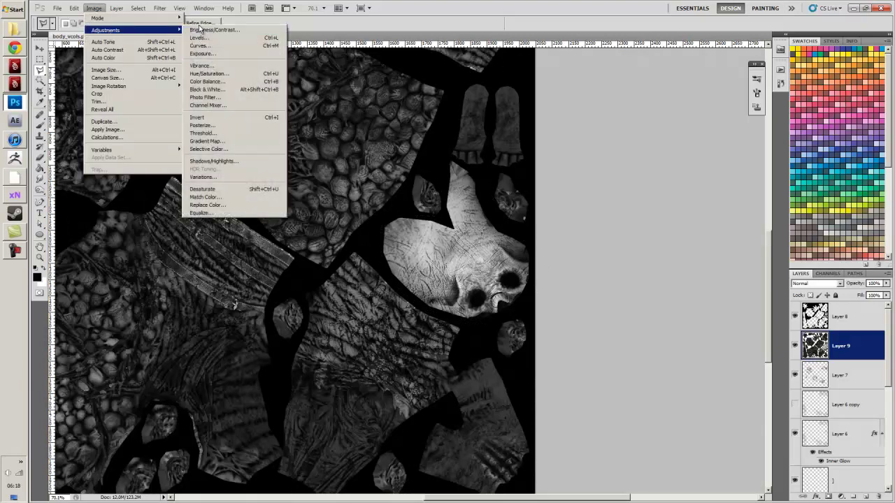
click(209, 30)
drag(659, 221, 623, 223)
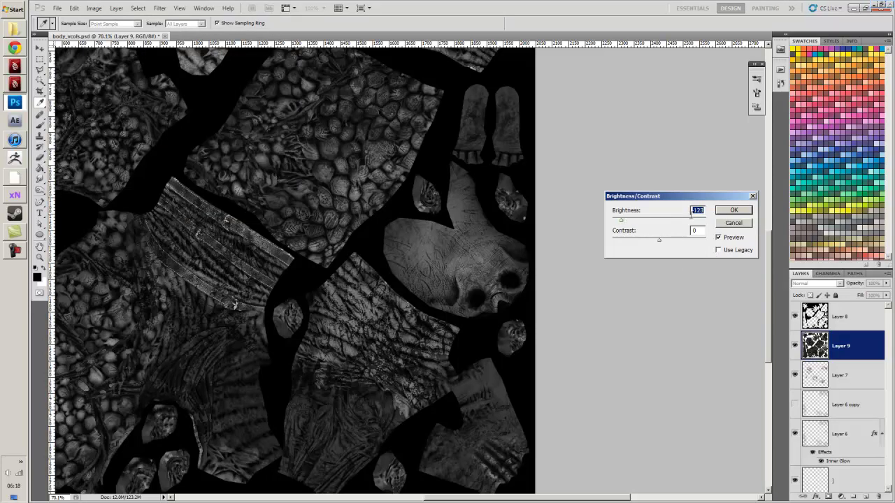
click(721, 212)
Apply a Selective Color adjustment to Layer 9 with Black set to +100% for the Whites.
drag(326, 237, 529, 226)
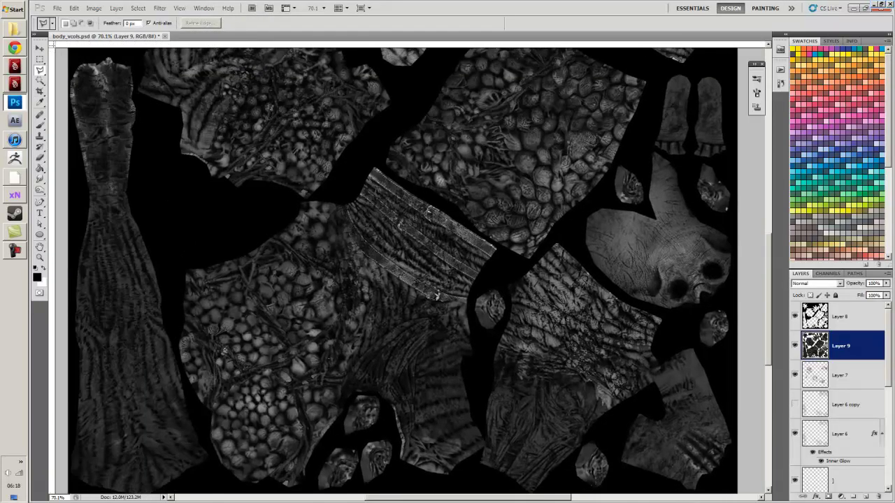
scroll(463, 279, left, 1)
scroll(463, 278, down, 2)
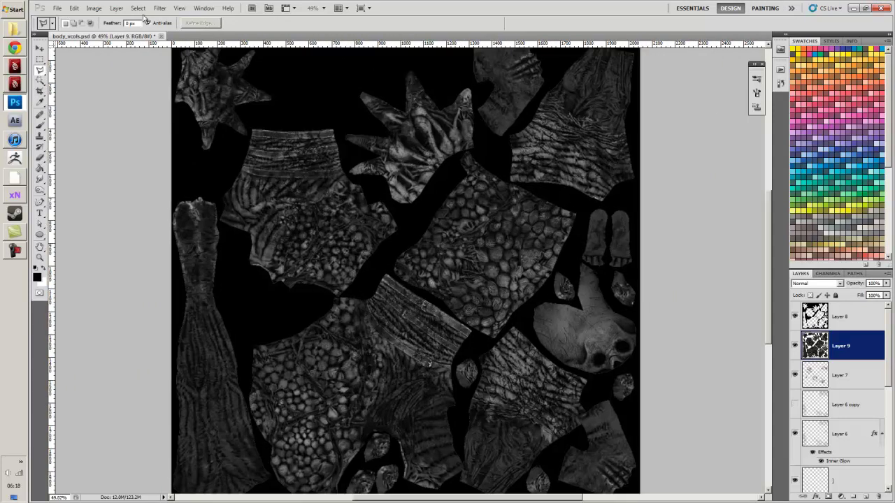
click(93, 7)
mouse_move(168, 30)
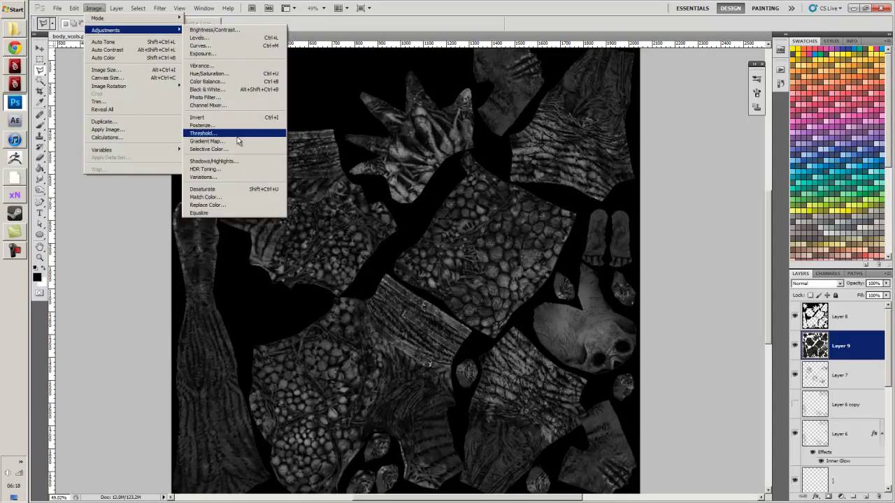
click(210, 149)
click(533, 129)
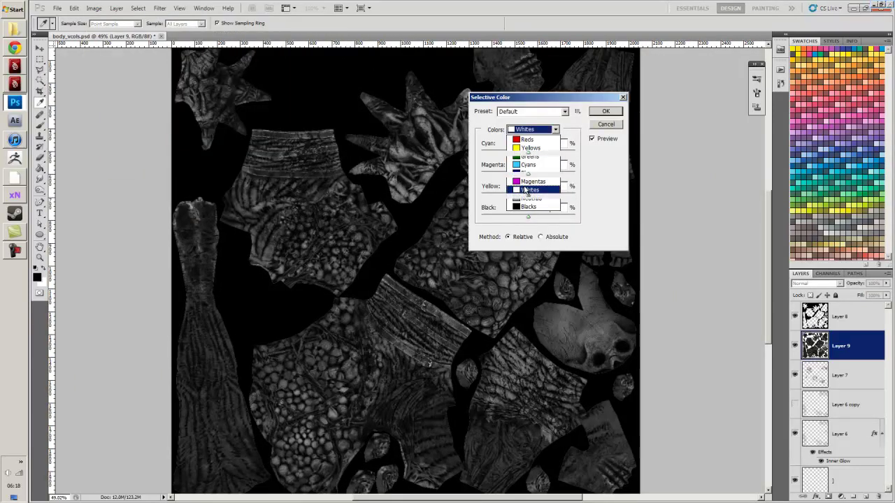
click(528, 190)
drag(530, 220, 618, 227)
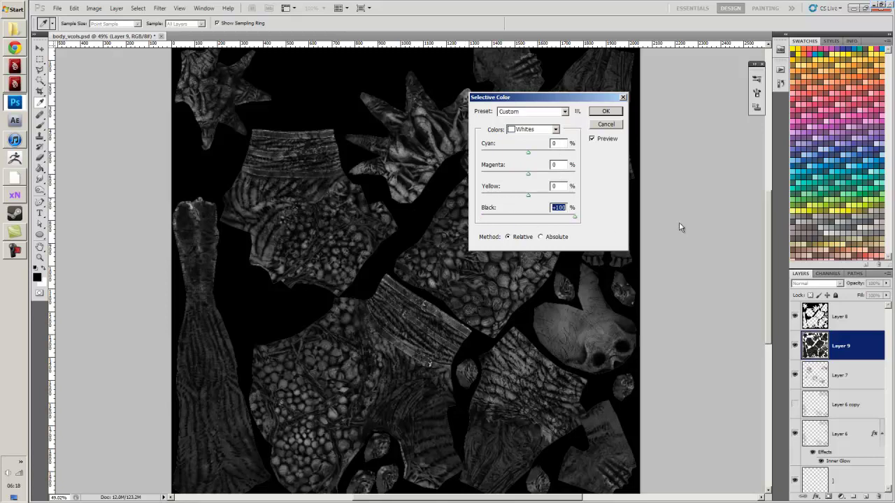
click(605, 112)
Apply another Selective Color adjustment to Layer 9 with Black set to +100% for the Whites.
key(l)
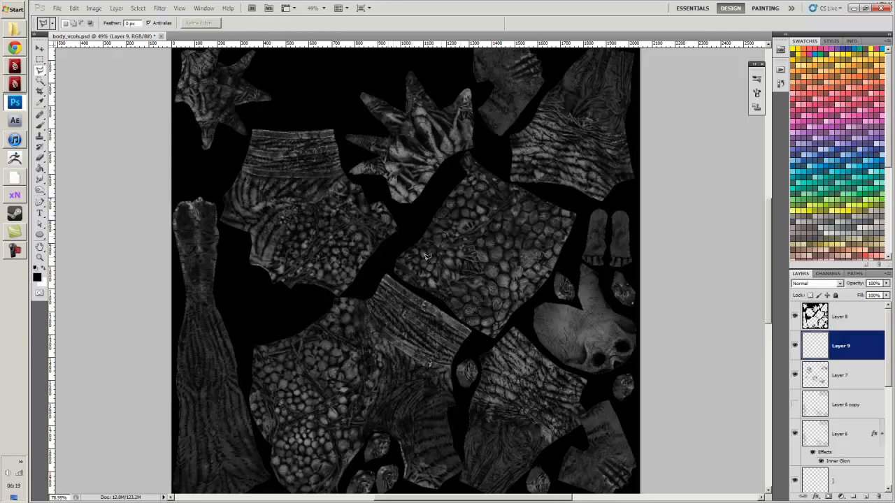
scroll(427, 259, up, 5)
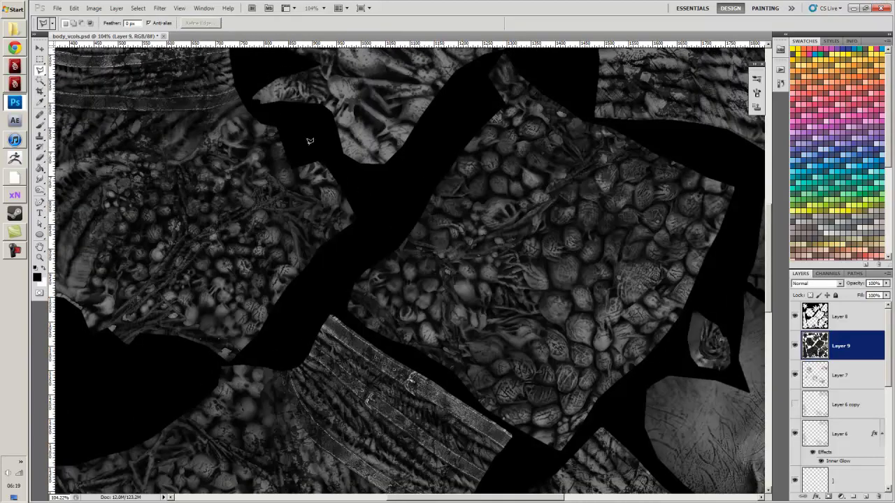
click(94, 8)
mouse_move(133, 30)
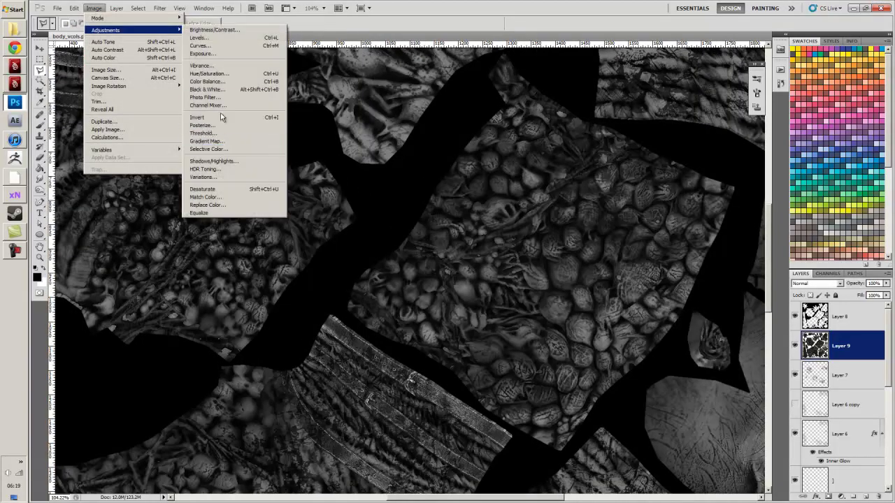
click(208, 149)
click(533, 129)
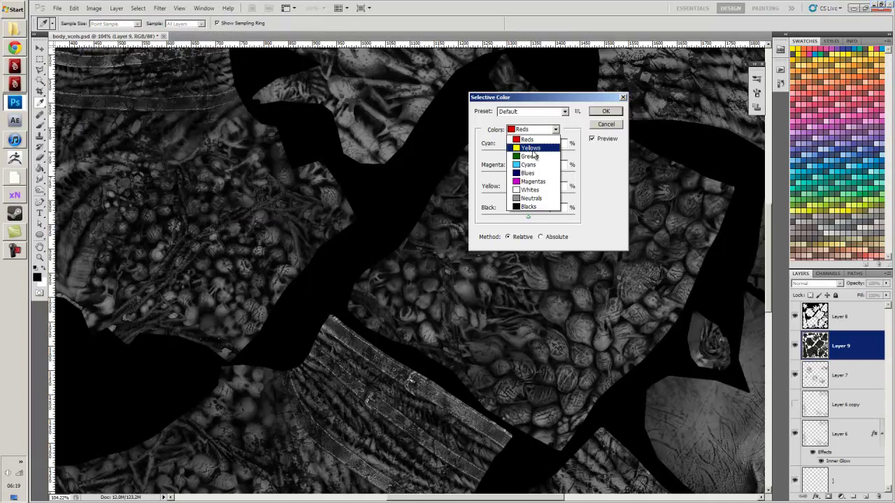
click(530, 189)
drag(528, 217, 581, 219)
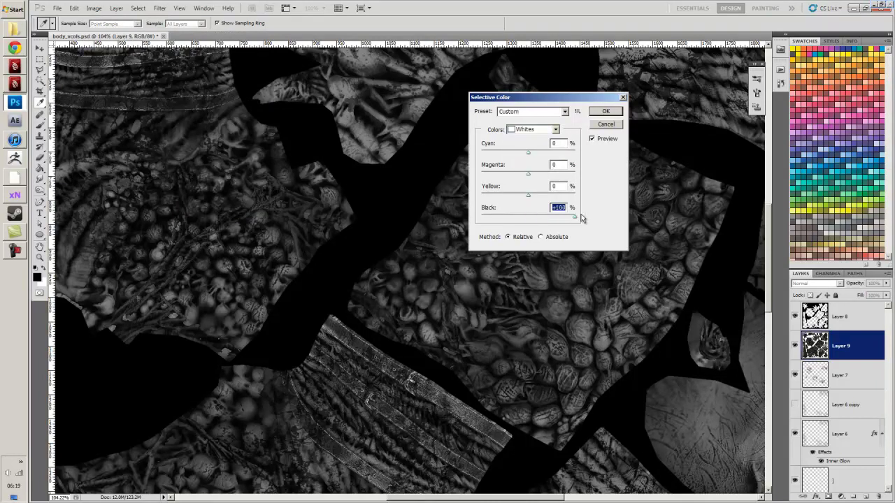
click(604, 112)
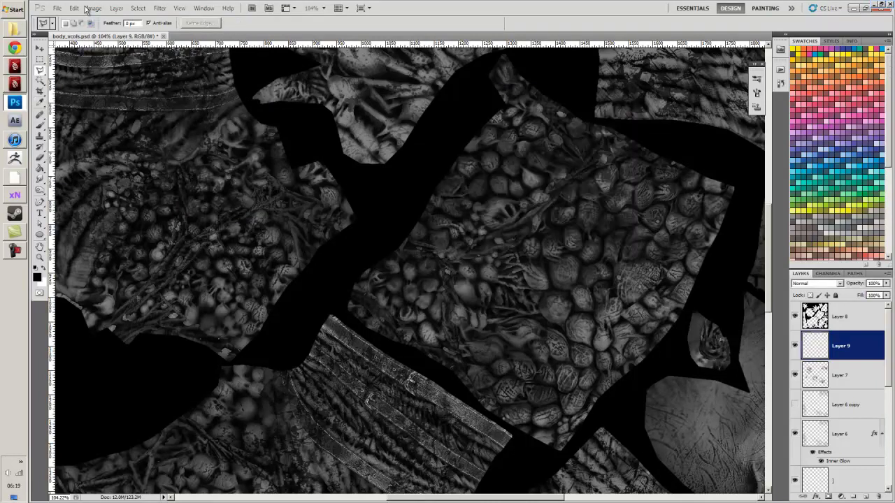
Apply a Shadows/Highlights adjustment to Layer 9 with shadows at about 42% and highlights at 50%, and compare it with the previous state.
click(94, 8)
mouse_move(133, 30)
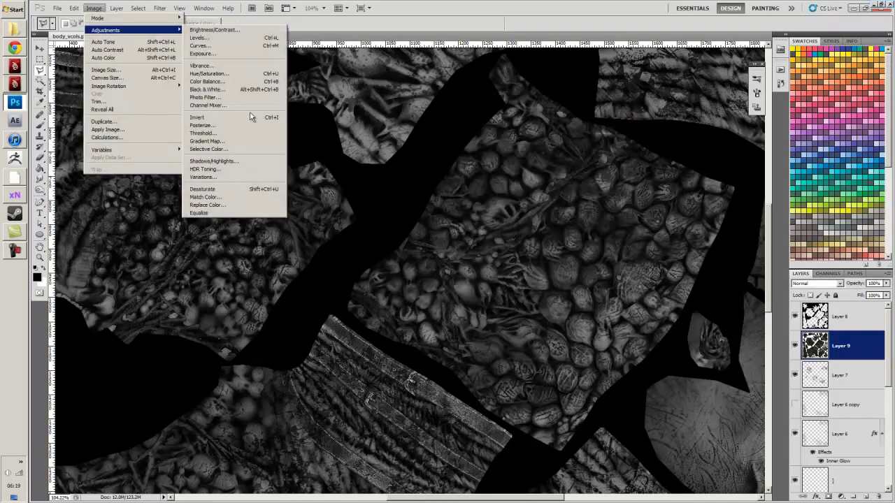
click(242, 161)
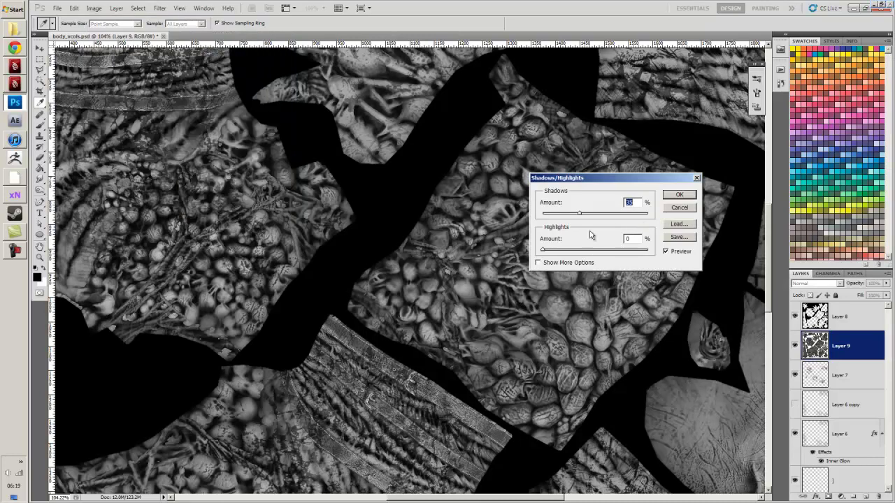
drag(544, 250, 581, 250)
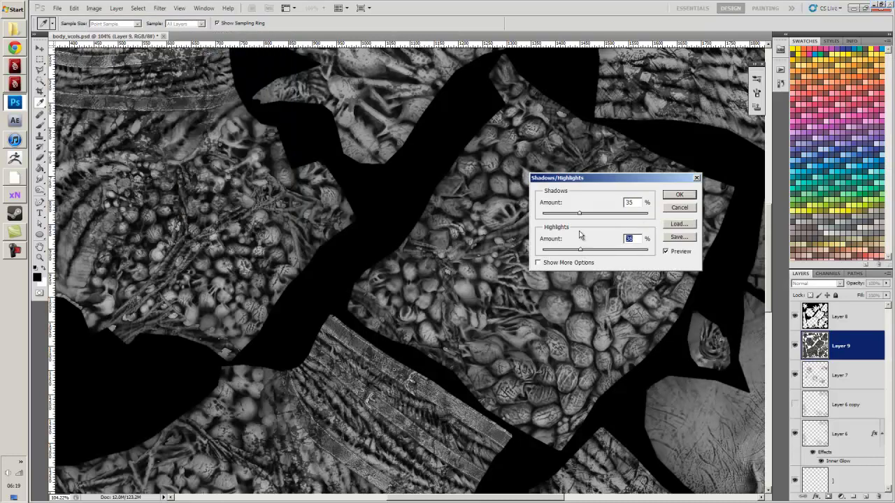
mouse_move(580, 214)
mouse_down()
mouse_move(545, 213)
mouse_move(588, 217)
mouse_up()
mouse_move(580, 250)
mouse_down()
mouse_move(616, 253)
mouse_move(571, 252)
mouse_move(593, 247)
mouse_up()
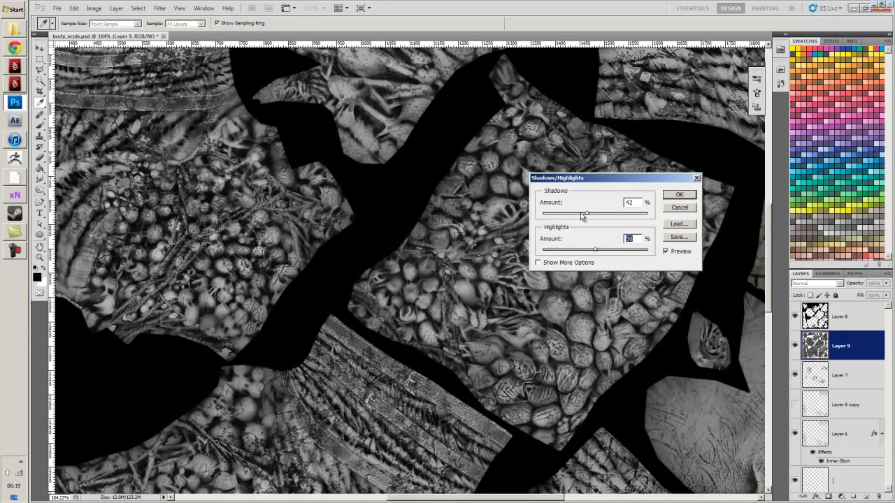
drag(581, 214, 586, 213)
click(683, 197)
scroll(603, 248, down, 3)
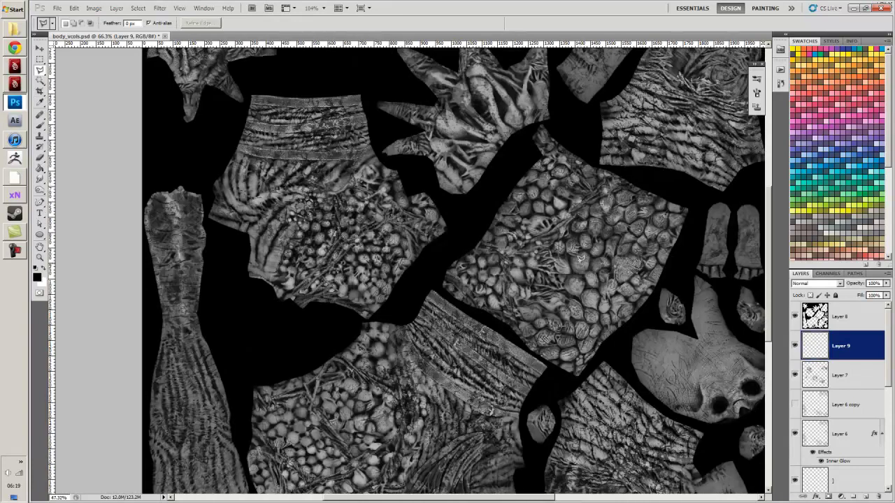
scroll(580, 259, down, 4)
scroll(498, 297, up, 2)
key(ctrl+z)
key(ctrl+z)
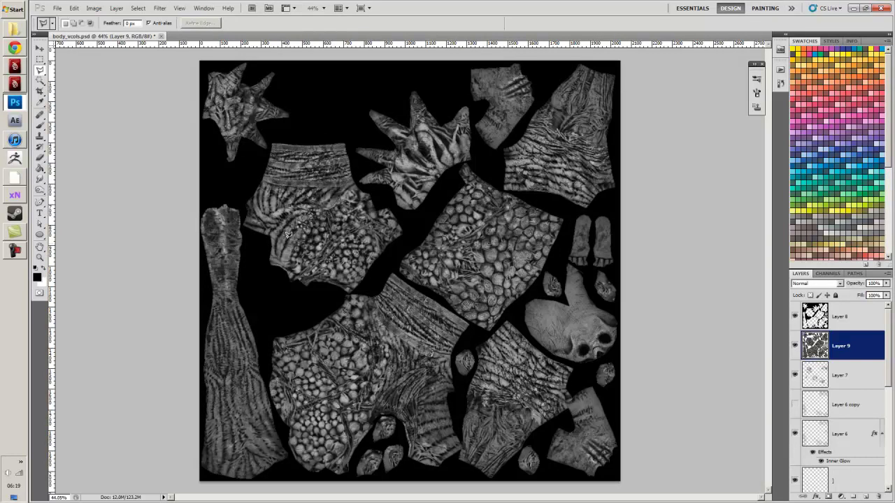
Darken Layer 9 with a non-legacy Brightness/Contrast adjustment of brightness -133 and contrast 47.
click(94, 8)
mouse_move(106, 30)
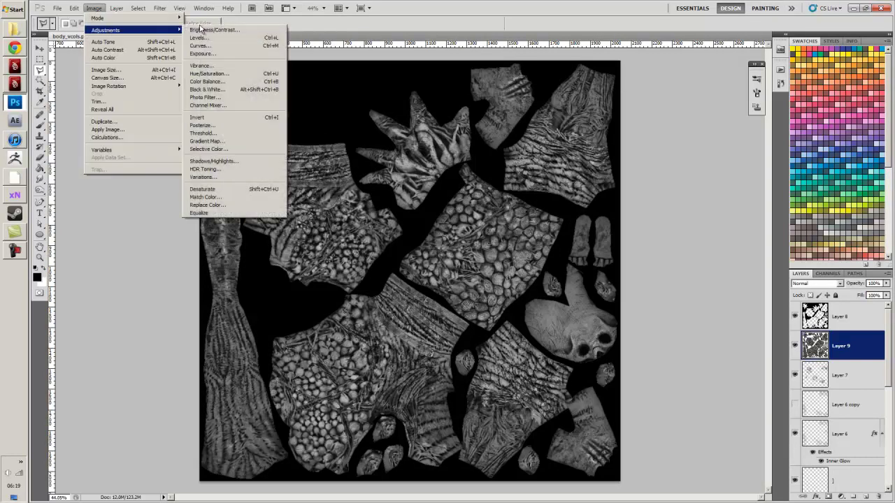
click(195, 31)
drag(659, 218, 631, 223)
click(735, 253)
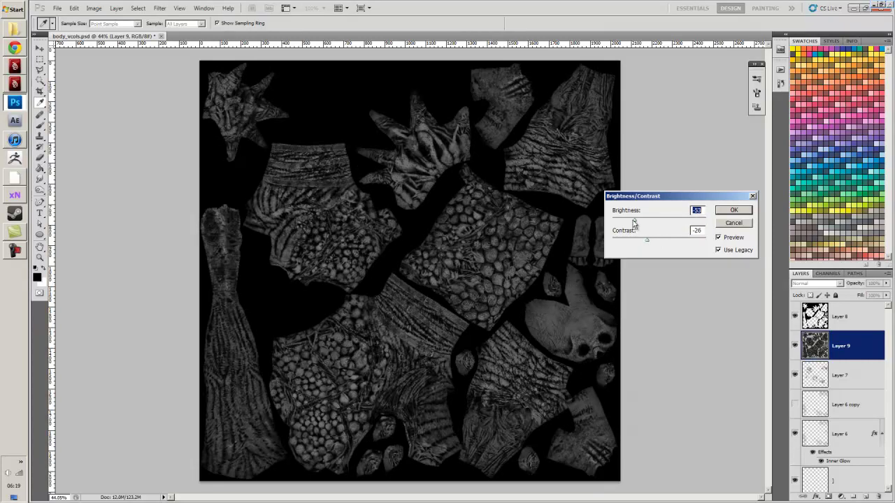
click(727, 249)
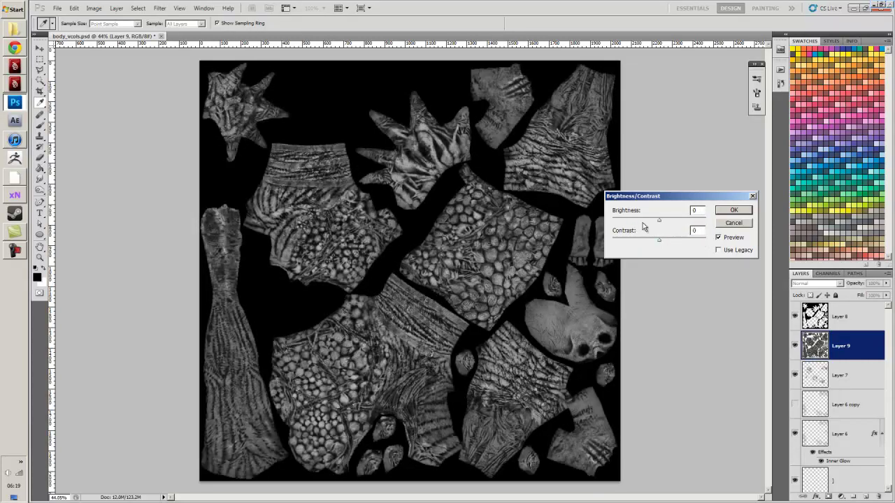
drag(631, 221, 681, 241)
drag(625, 222, 618, 222)
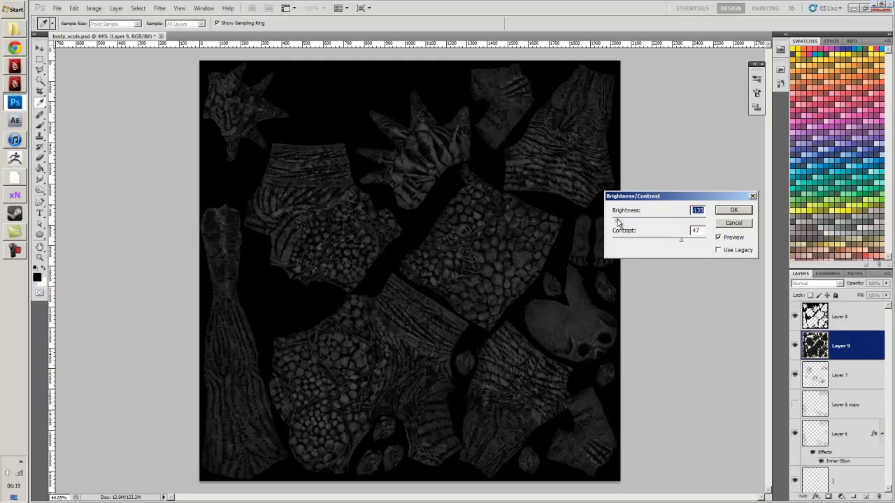
click(733, 210)
Apply a further Brightness/Contrast adjustment to Layer 9 with brightness about -96 and contrast -35.
key(l)
scroll(357, 224, up, 2)
scroll(367, 259, down, 1)
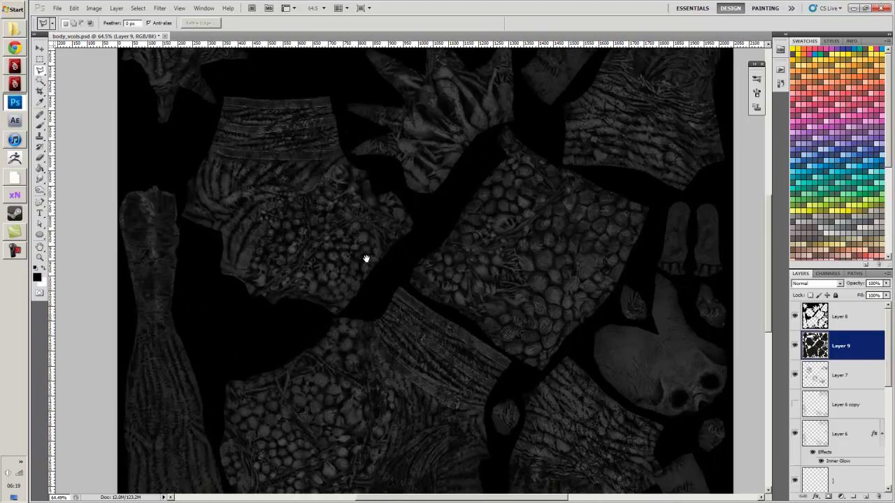
click(94, 7)
click(209, 30)
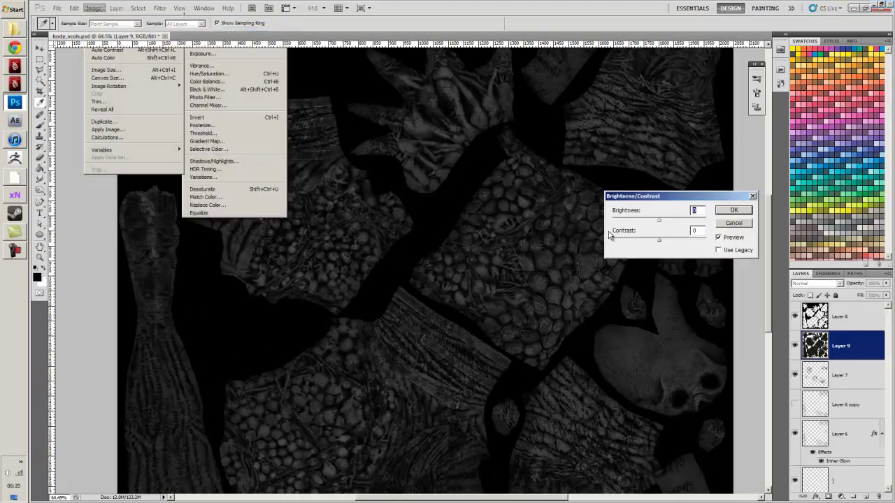
drag(660, 241, 627, 242)
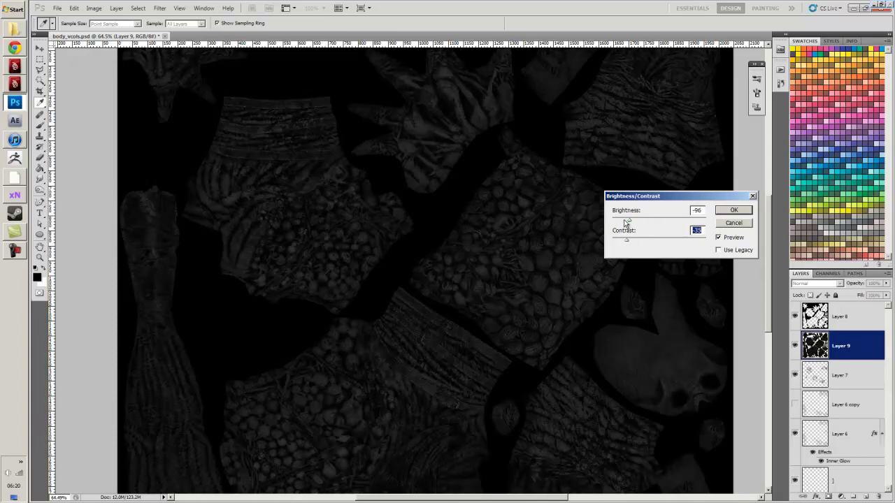
drag(626, 222, 624, 223)
click(718, 212)
key(l)
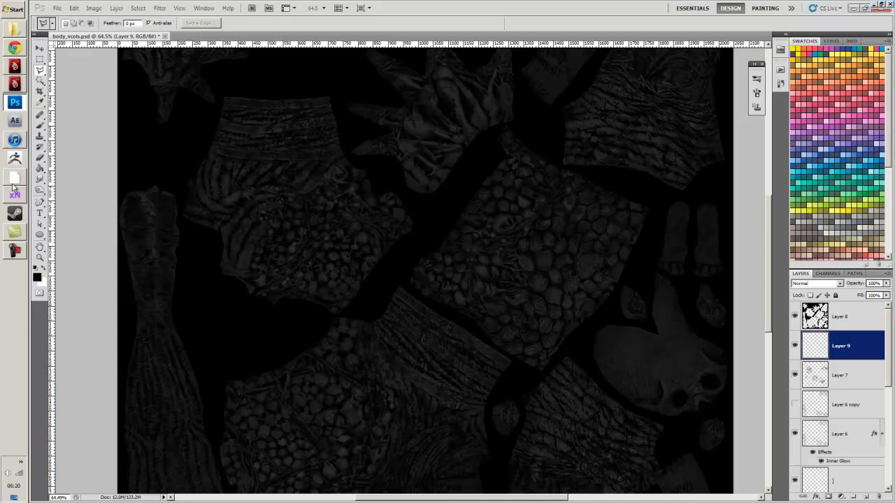
Set up the Dodge tool with the Highlights range and enlarge its brush to 250 px for Layer 9.
click(39, 190)
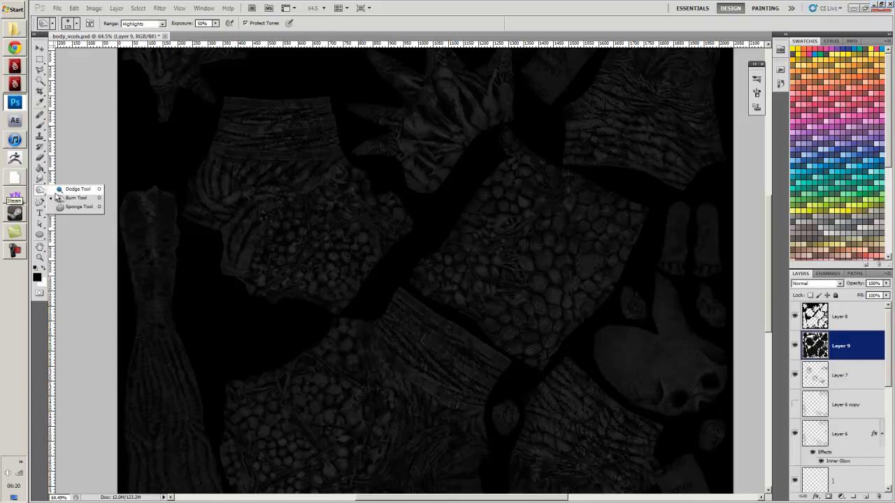
click(77, 198)
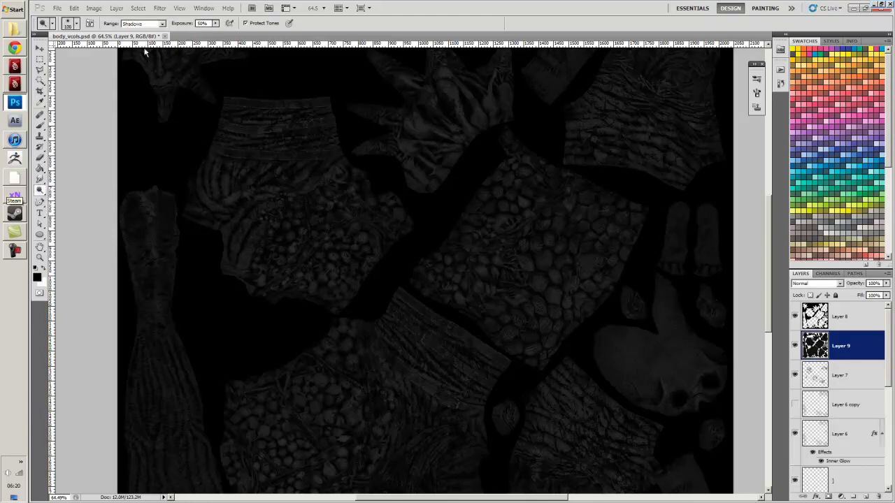
click(143, 23)
click(137, 42)
drag(424, 192, 256, 245)
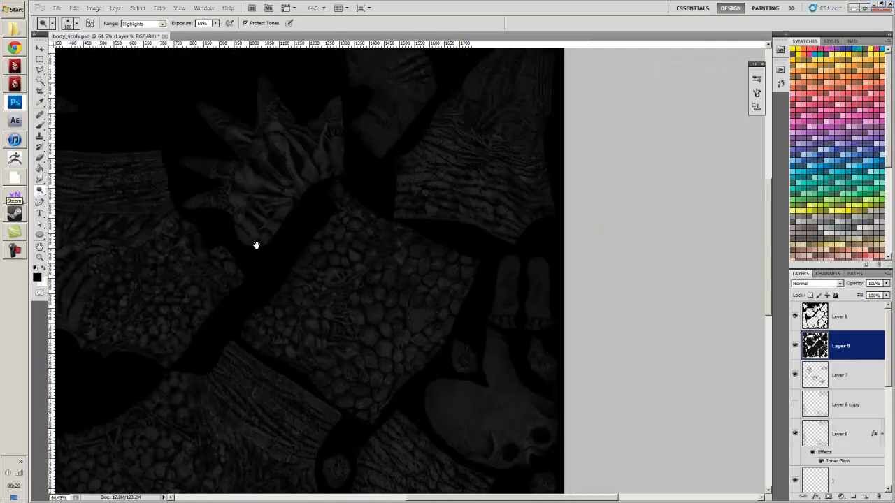
key(bracketright)
key(bracketright)
key(bracketright)
key(bracketright)
key(bracketright)
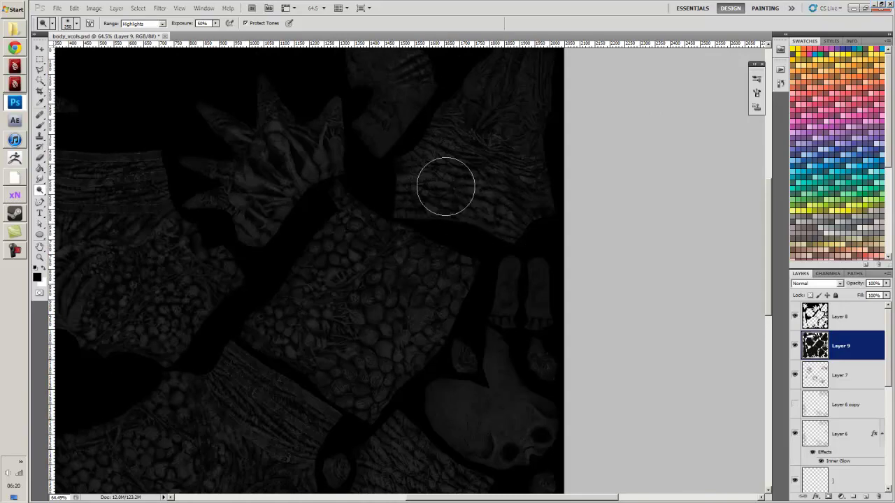
Switch the Dodge range to Midtones and brush over the dark texture pieces across Layer 9.
click(161, 24)
click(132, 39)
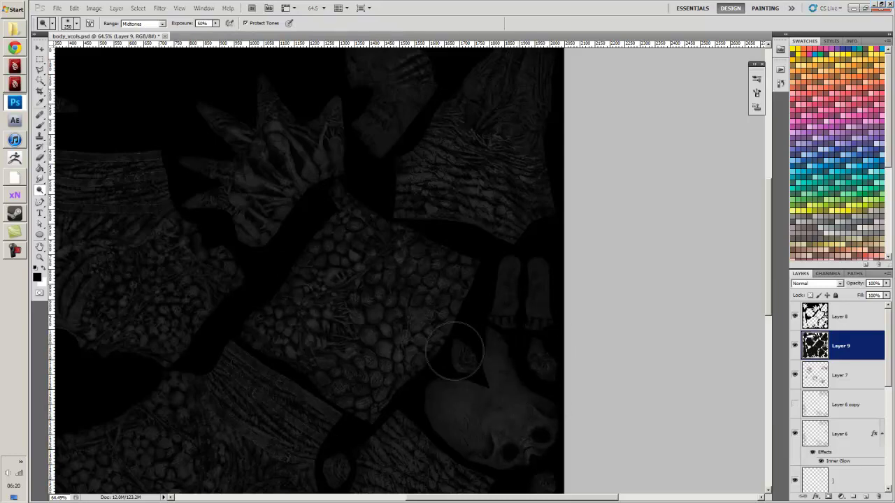
drag(315, 364, 422, 214)
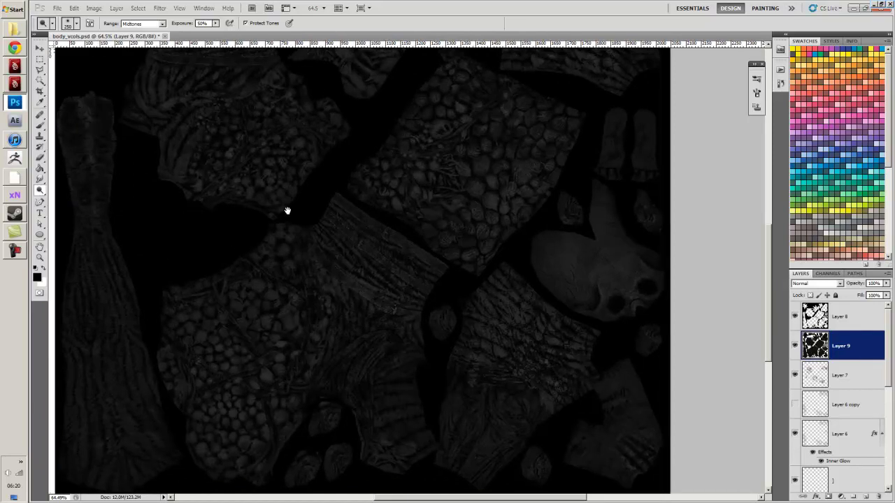
drag(287, 210, 359, 350)
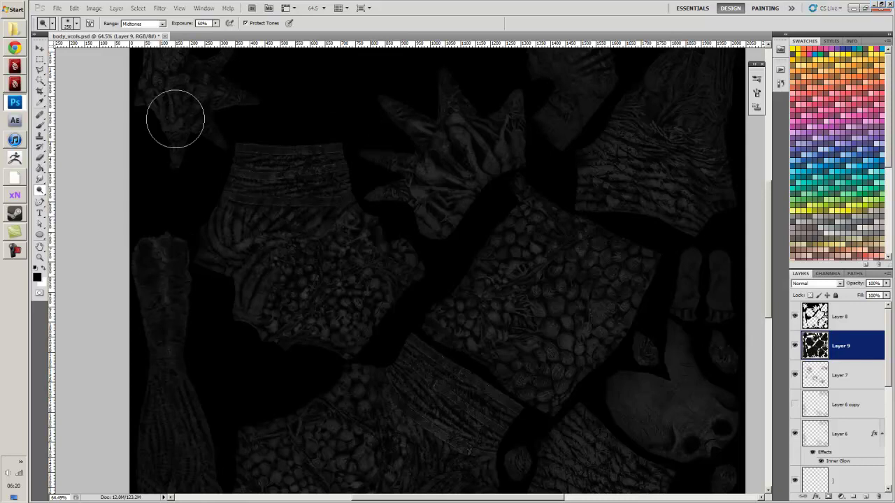
scroll(278, 190, down, 2)
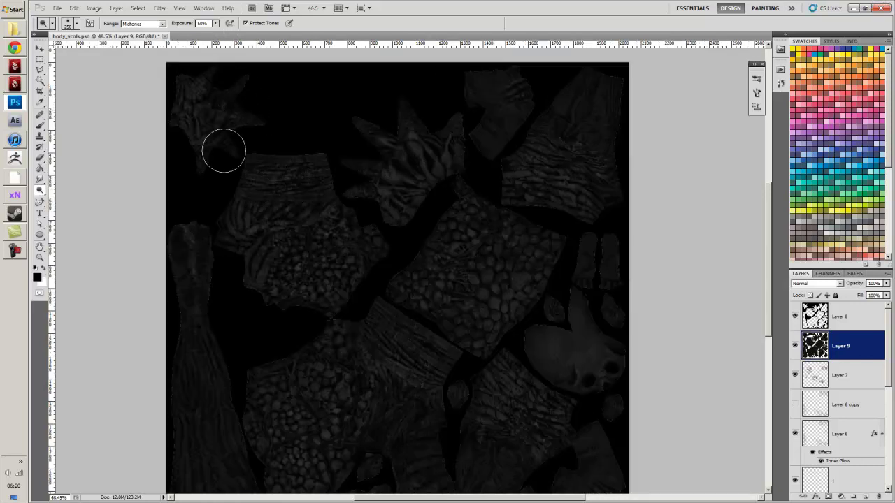
drag(307, 334, 319, 226)
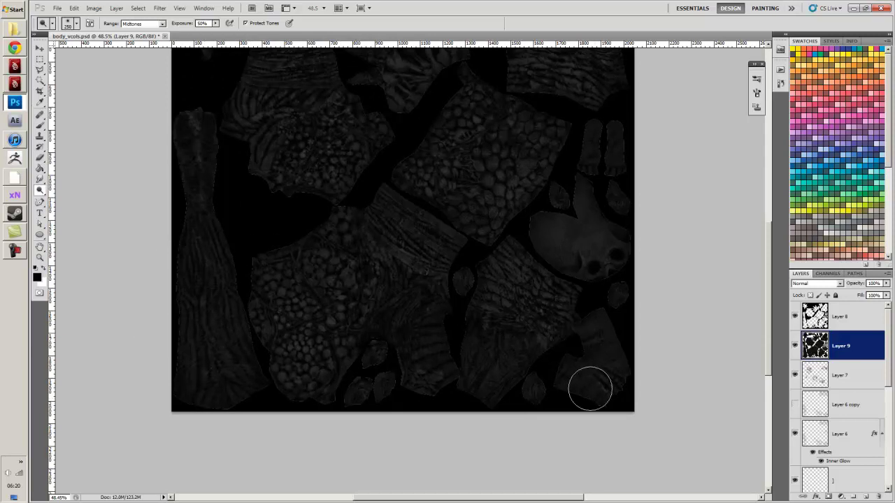
drag(521, 161, 509, 269)
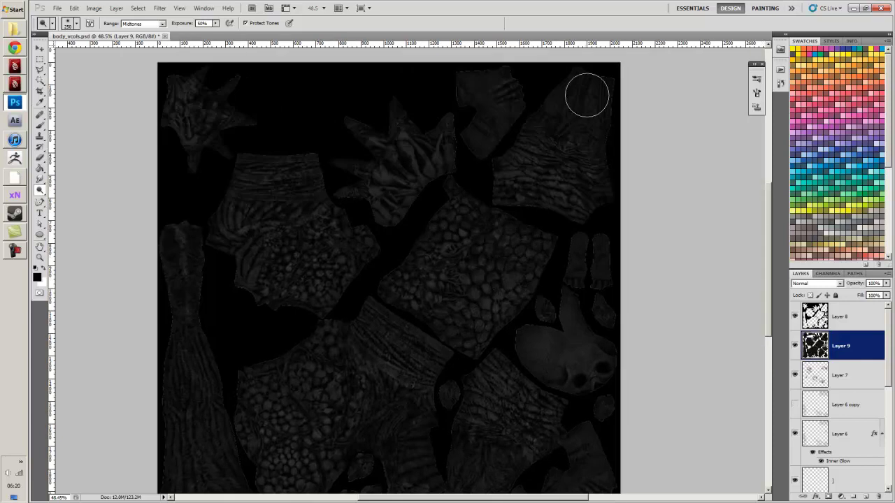
mouse_move(595, 130)
mouse_down()
mouse_move(521, 101)
mouse_move(595, 106)
mouse_move(580, 57)
mouse_move(609, 108)
mouse_move(572, 52)
mouse_move(563, 116)
mouse_move(535, 142)
mouse_move(572, 121)
mouse_move(613, 193)
mouse_move(595, 254)
mouse_move(560, 279)
mouse_move(608, 259)
mouse_move(530, 357)
mouse_move(553, 365)
mouse_move(554, 407)
mouse_up()
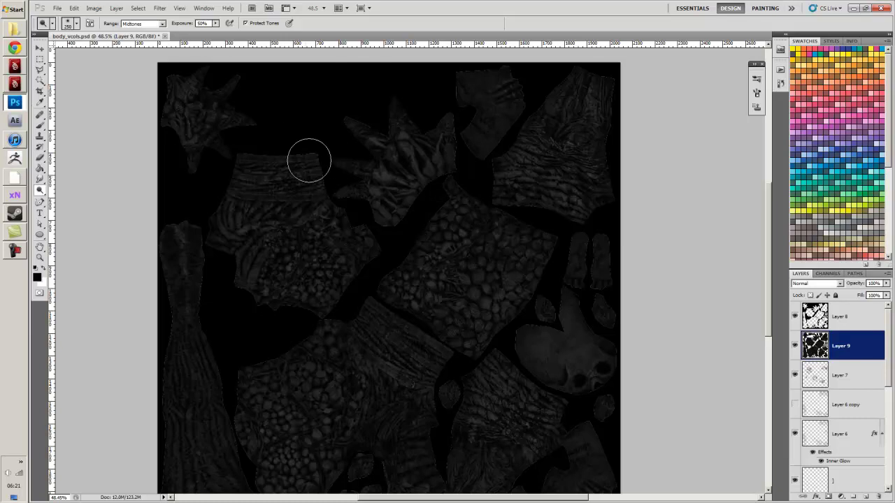
scroll(280, 224, up, 2)
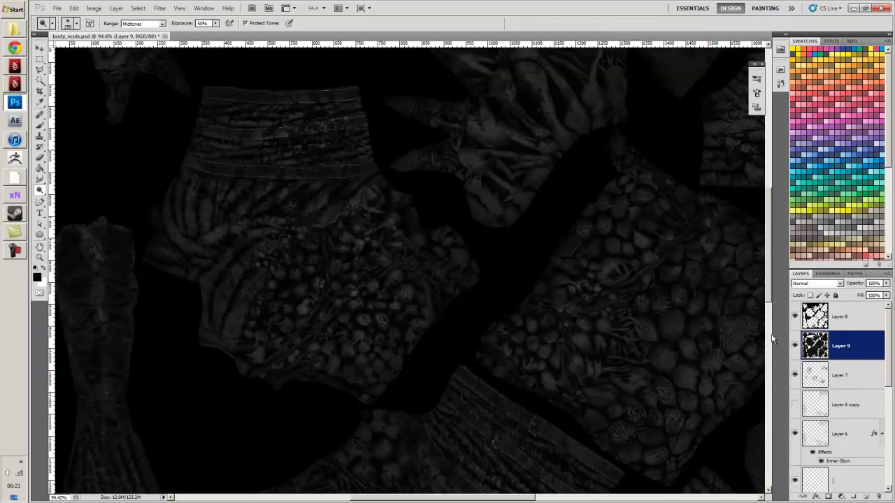
Merge Layer 9 and Layer 8 into a single layer, and undo the merge.
shift+click(819, 318)
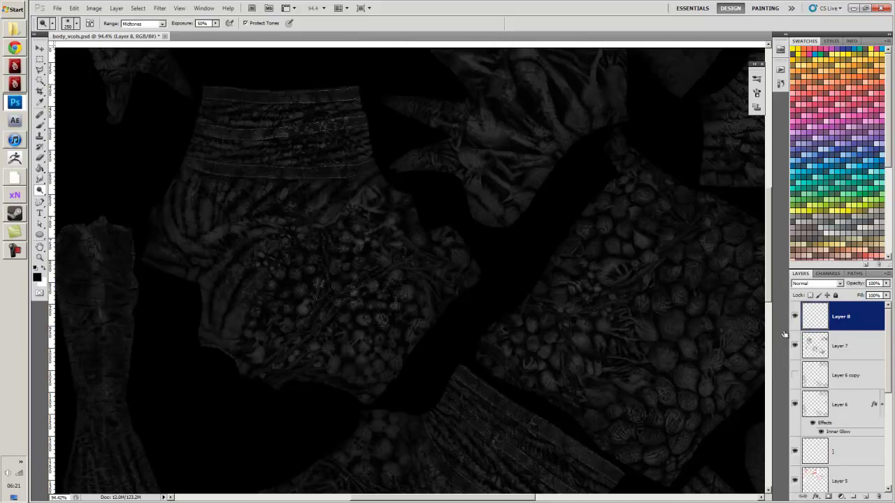
key(ctrl+e)
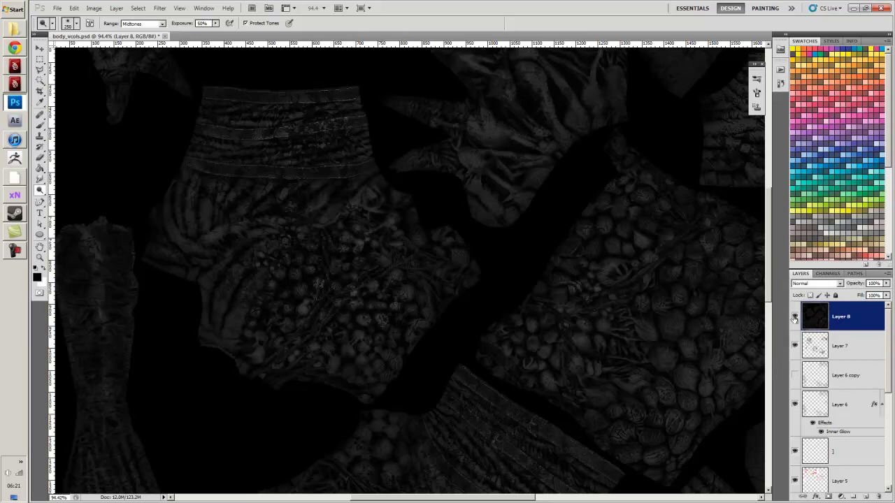
key(ctrl+z)
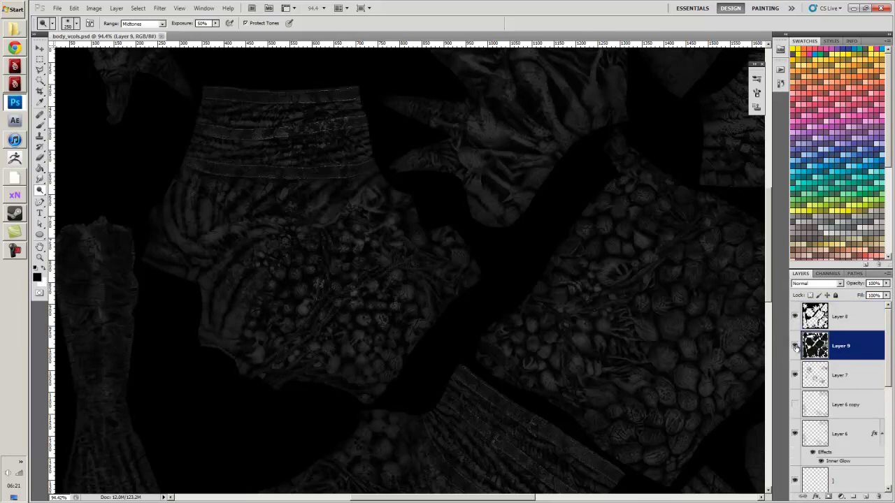
Hide Layer 9, create a new alpha channel, paste the dark grayscale map into it, and clear the selection.
click(795, 347)
click(827, 273)
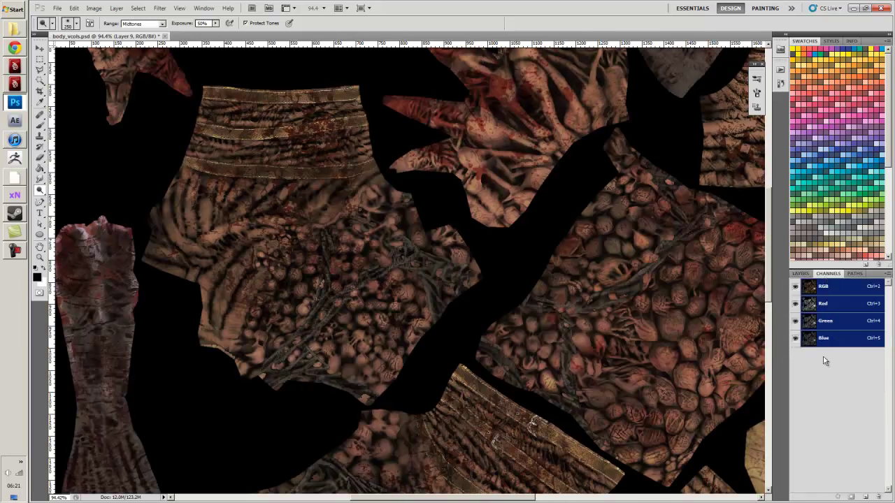
click(865, 497)
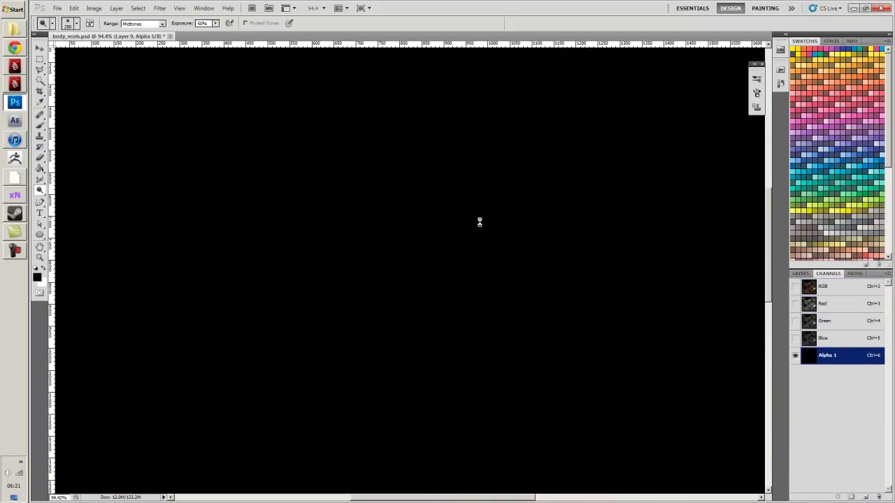
key(ctrl+v)
scroll(479, 223, down, 6)
key(ctrl+d)
scroll(486, 235, up, 1)
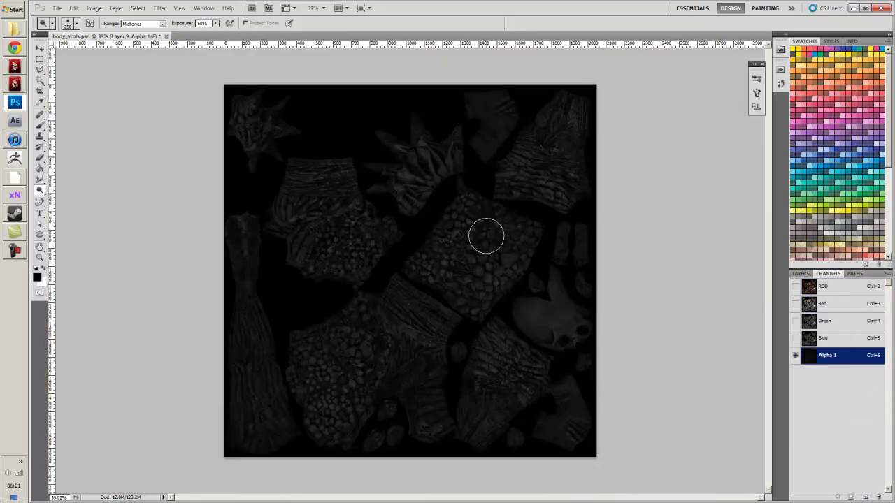
scroll(485, 237, up, 1)
Display the RGB channels together with the alpha channel, and return to the layers with Layer 8 selected.
click(796, 287)
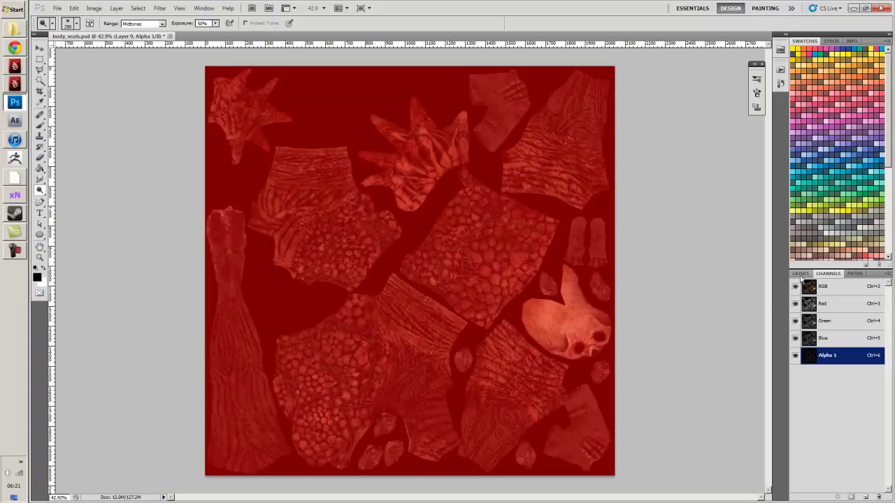
click(801, 273)
click(818, 315)
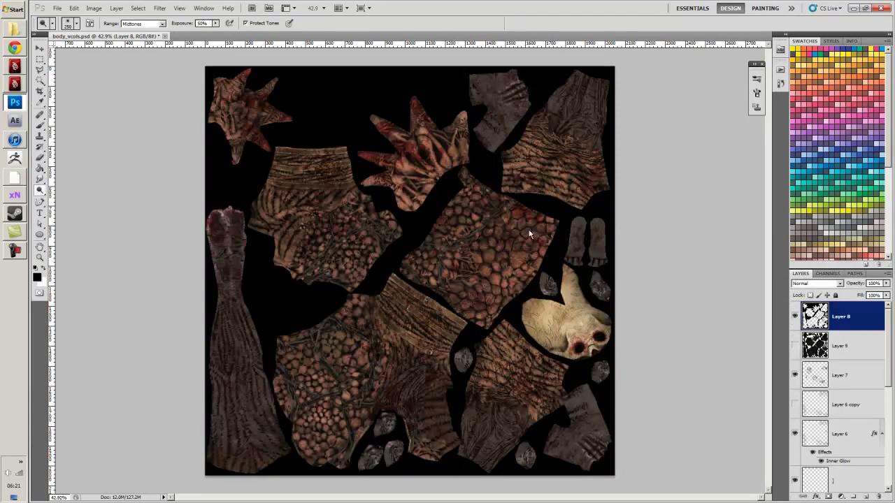
Save the texture as a 32-bit BMP with alpha channels included, named boiledCreature_DifSpec.
key(ctrl+shift+s)
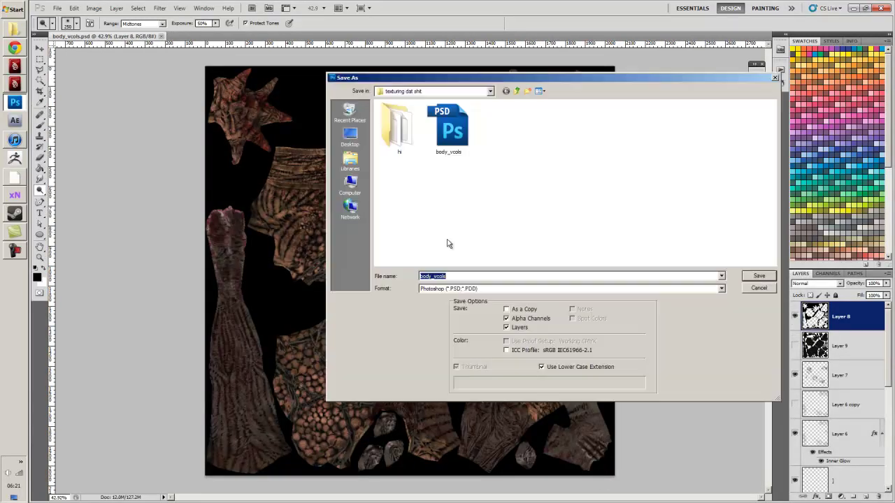
click(446, 288)
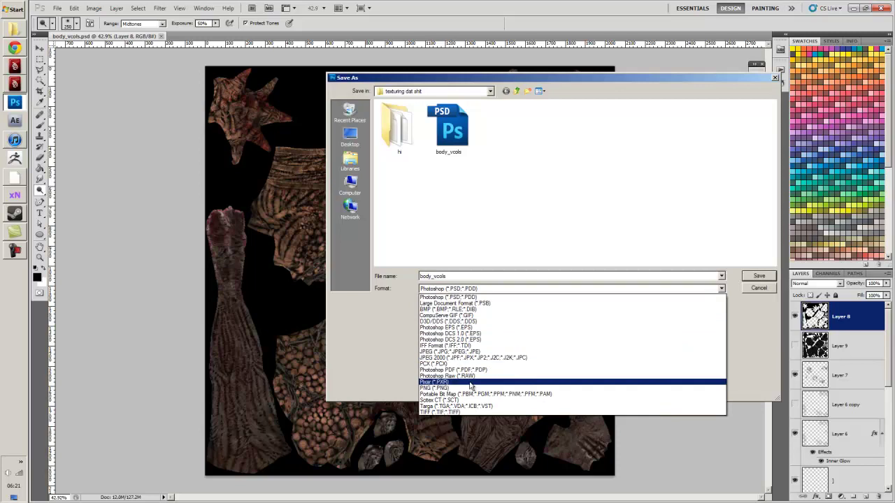
click(462, 309)
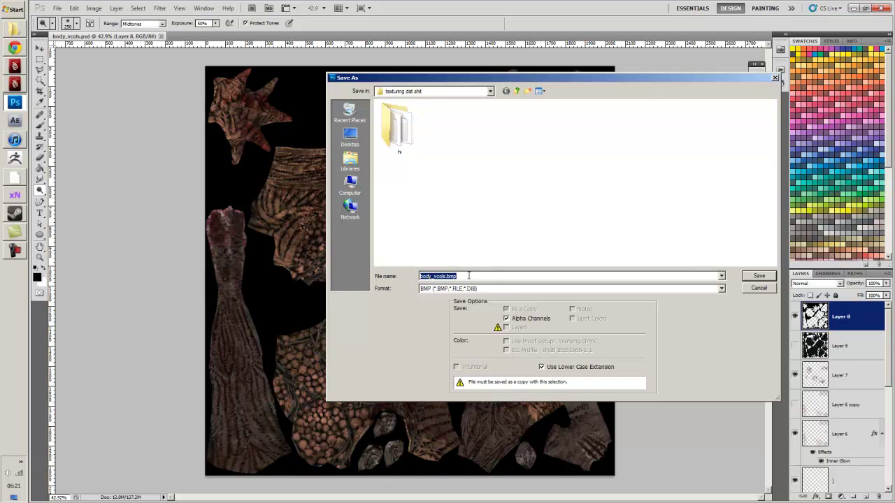
text(boiledCreature_DifSpec)
click(758, 276)
click(360, 94)
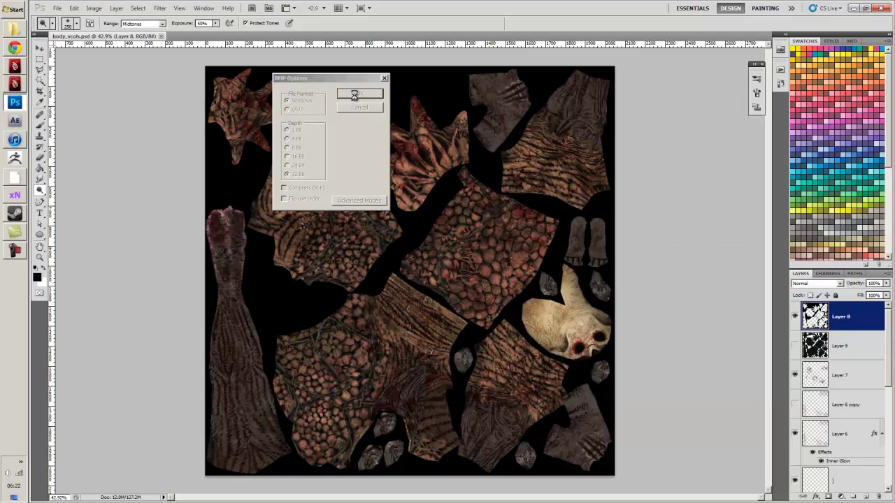
Close body_vcols.psd and open the normal map image body_normals2.JPG.
click(162, 36)
click(57, 8)
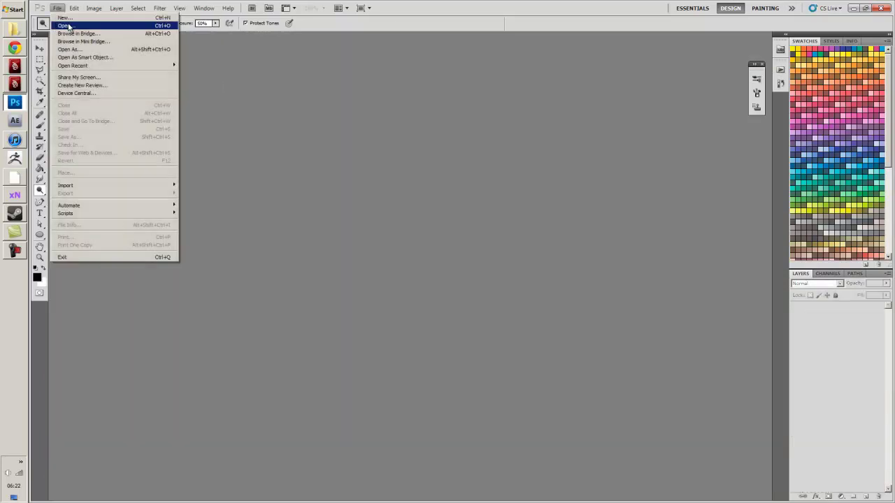
click(68, 27)
double_click(401, 199)
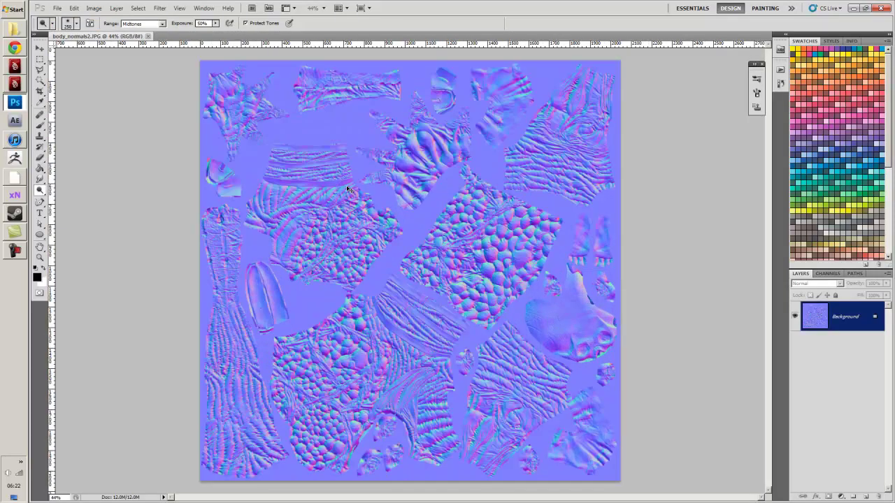
Save the normal map in BMP format as boiledCreature_Normals, and close the image.
key(ctrl+shift+s)
click(432, 288)
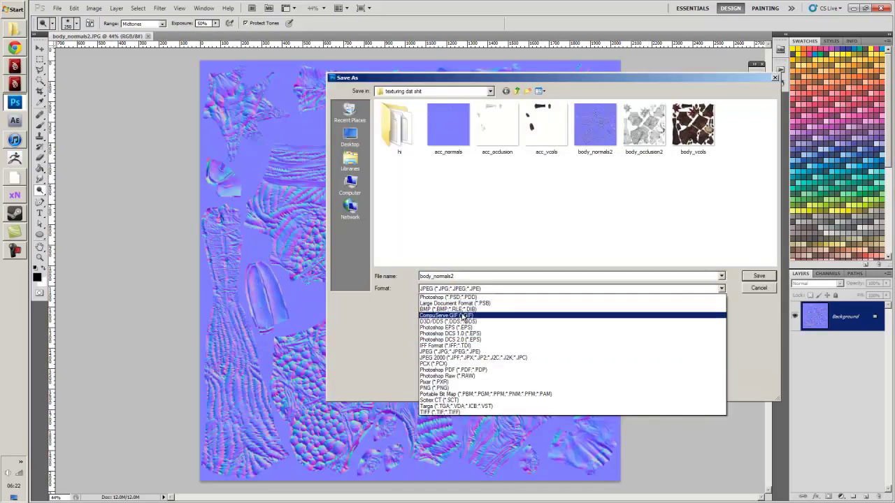
click(447, 309)
double_click(479, 277)
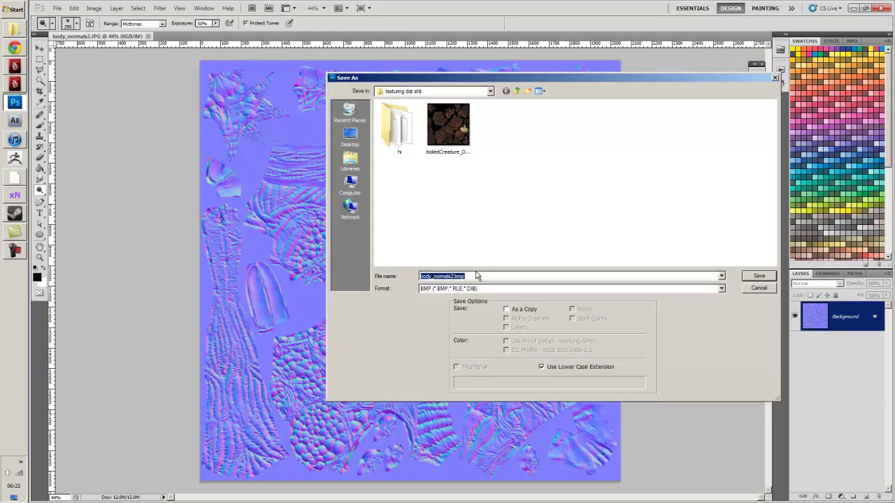
text(boi)
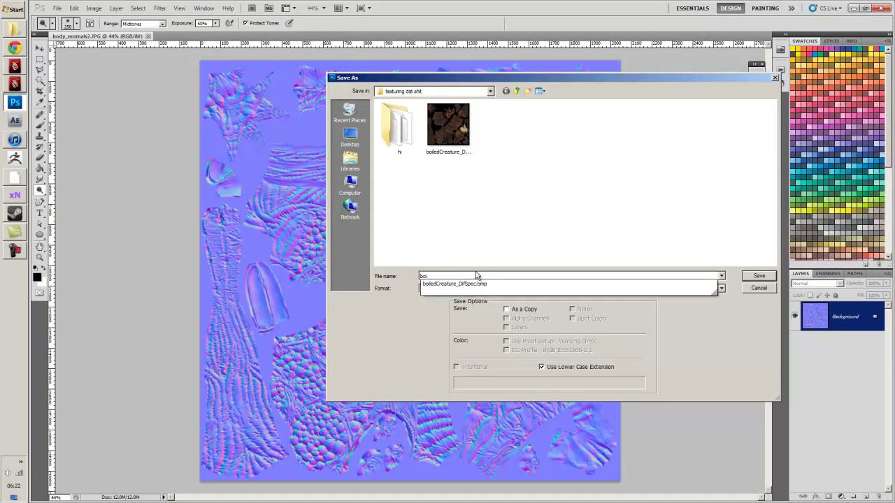
text(ledCreature_Normals)
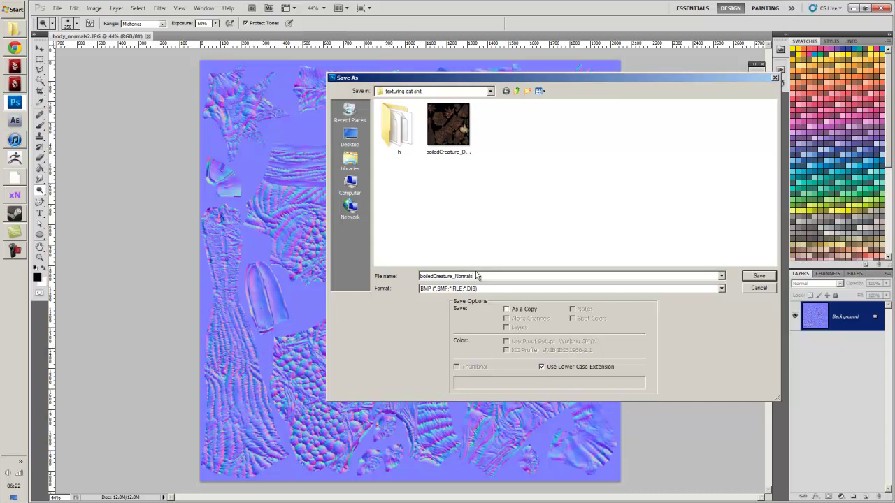
key(Return)
key(Return)
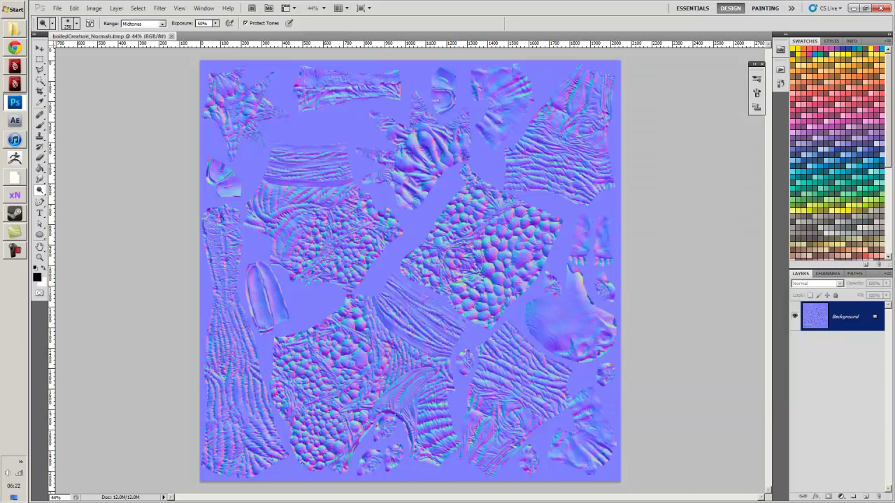
click(171, 35)
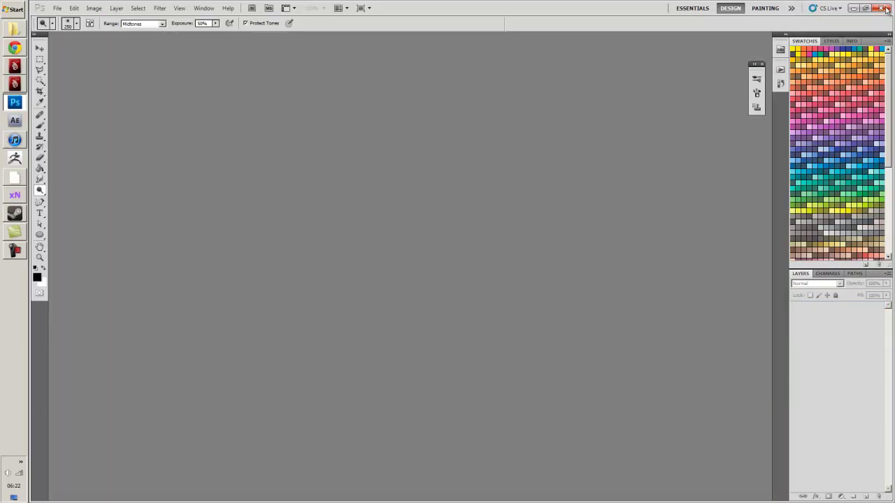
Switch to the Maya scene boiled.mb, dismiss the output and licence windows, and show the viewport grid.
key(alt+Tab)
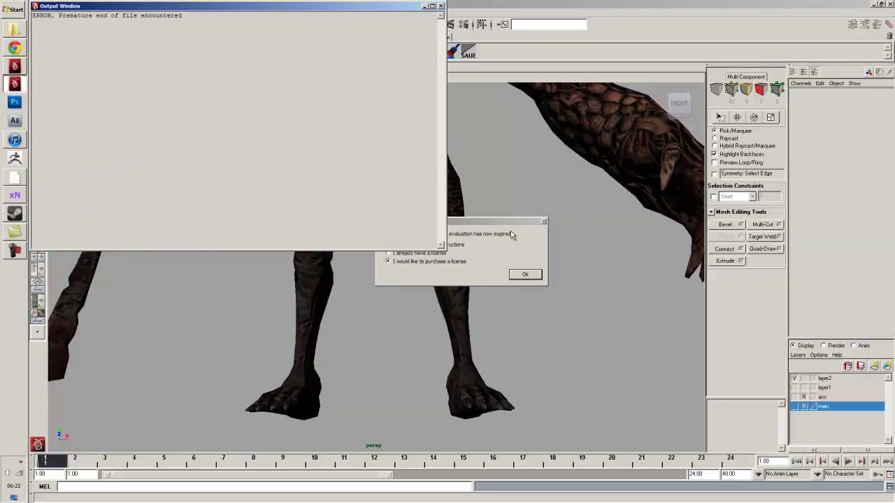
click(441, 7)
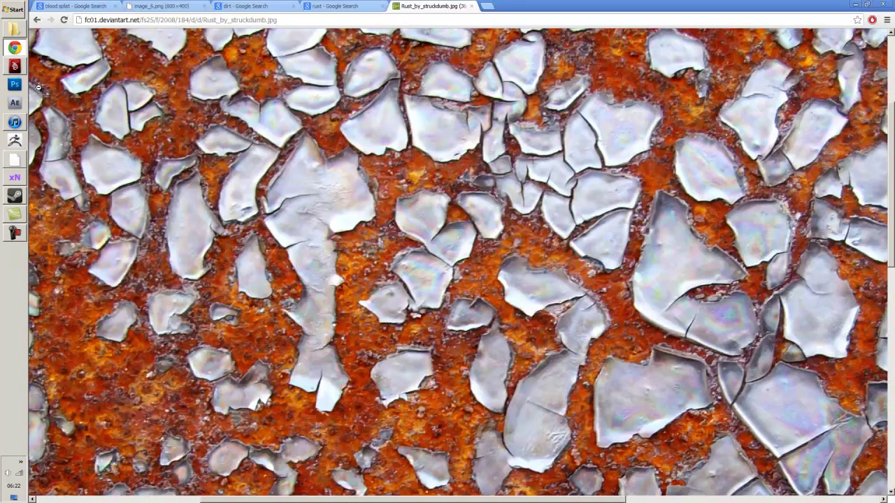
click(16, 70)
click(545, 218)
drag(544, 217, 505, 212)
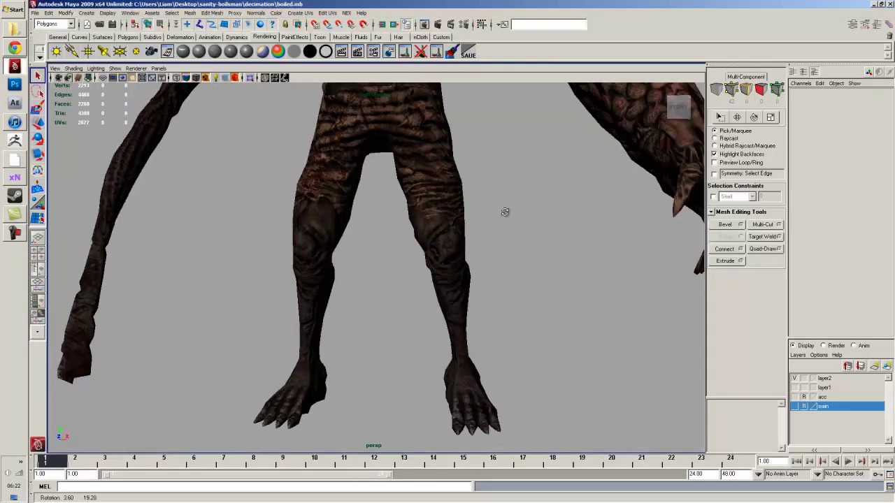
scroll(498, 217, down, 5)
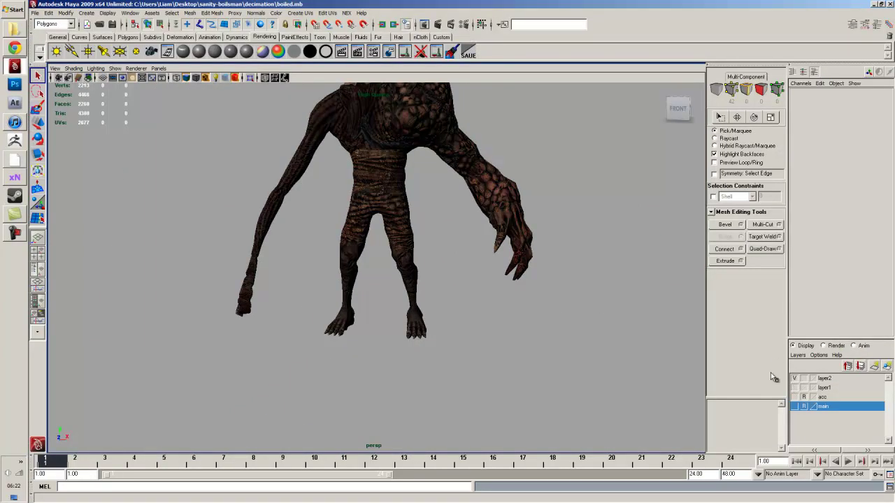
drag(451, 248, 471, 331)
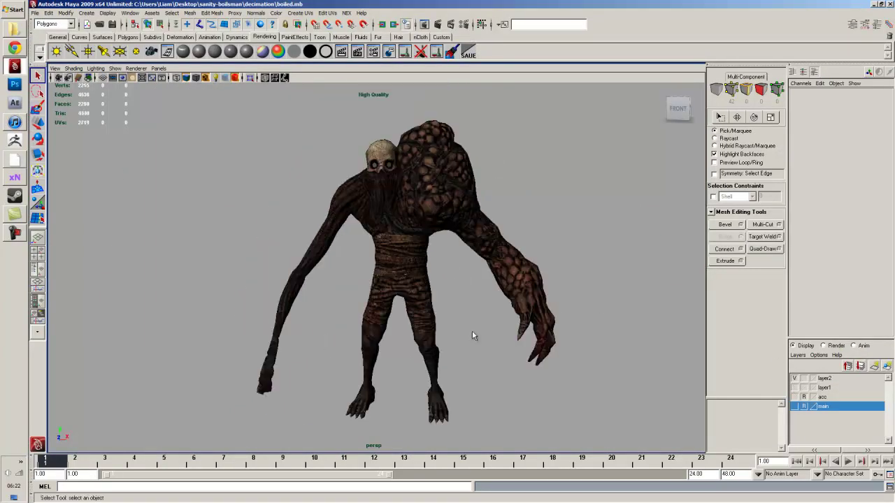
click(103, 78)
Move the body mesh's pivot point down to floor level between the creature's feet.
click(413, 247)
key(w)
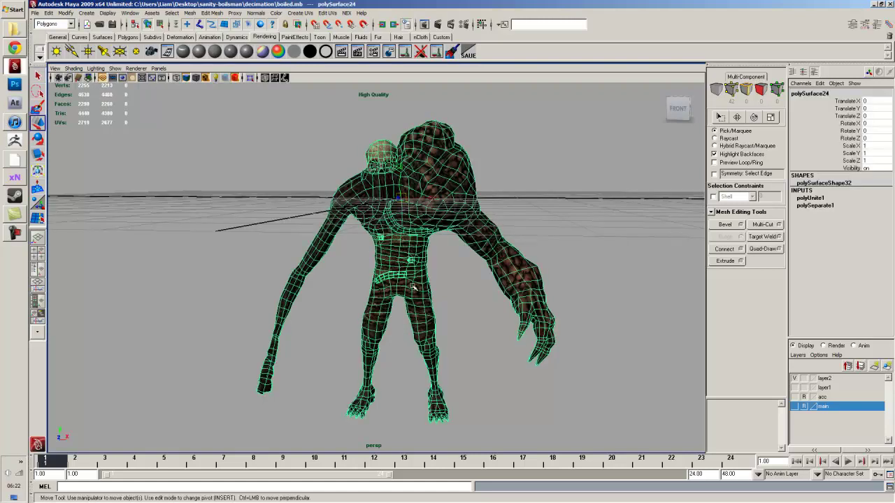
drag(403, 309, 395, 223)
key(w)
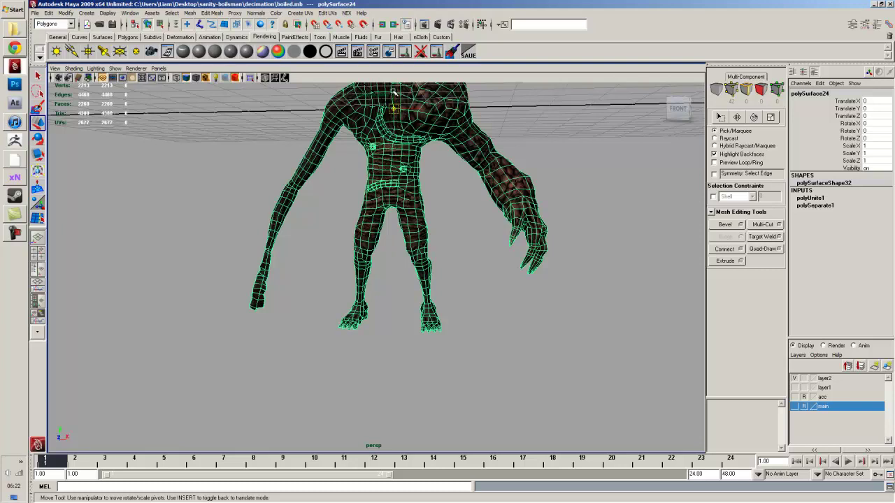
drag(394, 93, 400, 221)
drag(406, 300, 372, 197)
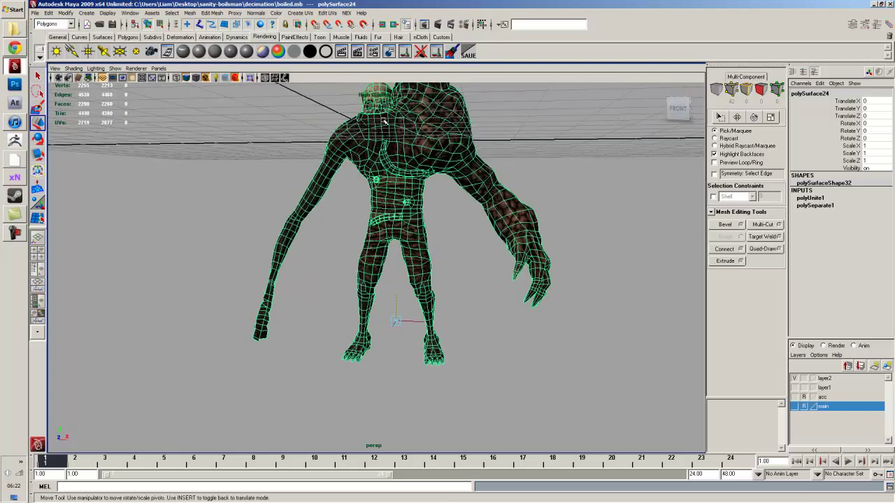
drag(406, 263, 397, 152)
drag(404, 248, 441, 300)
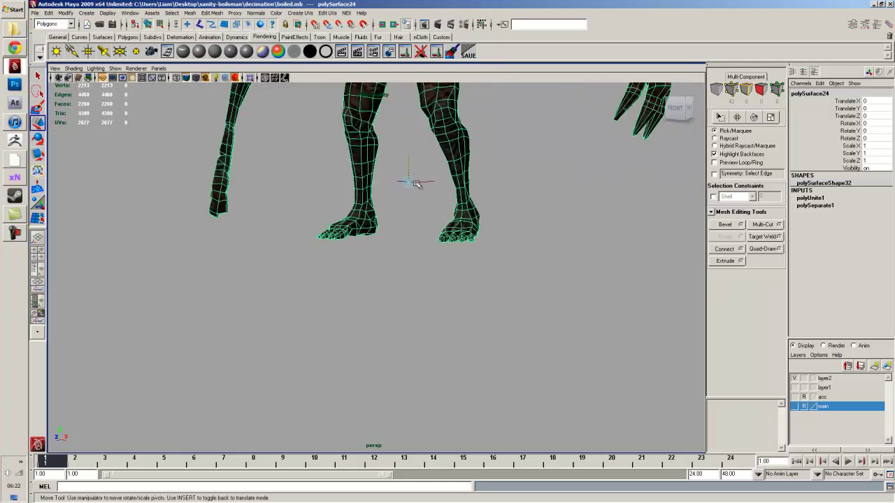
drag(410, 163, 406, 221)
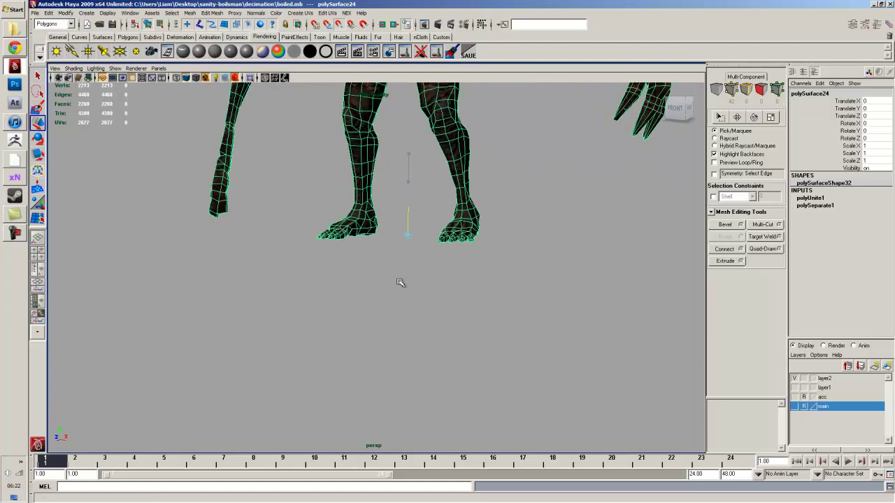
key(Insert)
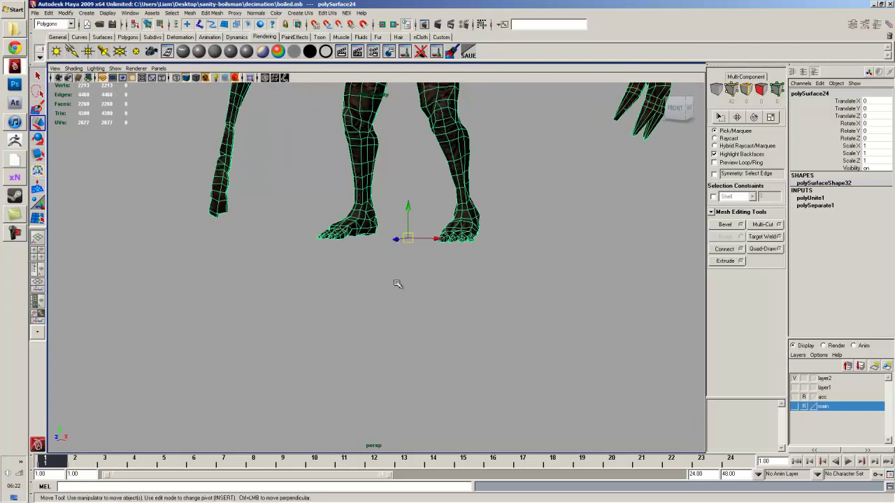
Try to raise the body mesh along Y onto the grid's ground plane, and undo the move.
key(f)
drag(388, 338, 384, 378)
drag(388, 287, 309, 250)
key(space)
key(space)
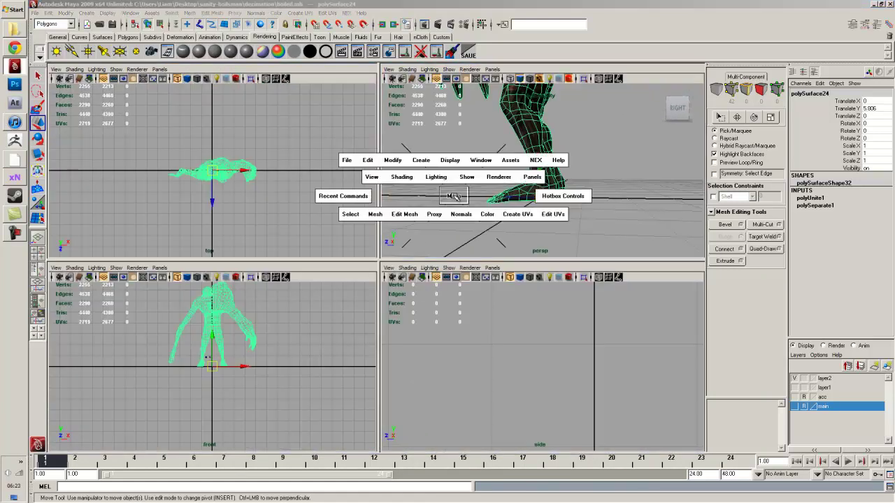
key(space)
key(space)
key(ctrl+z)
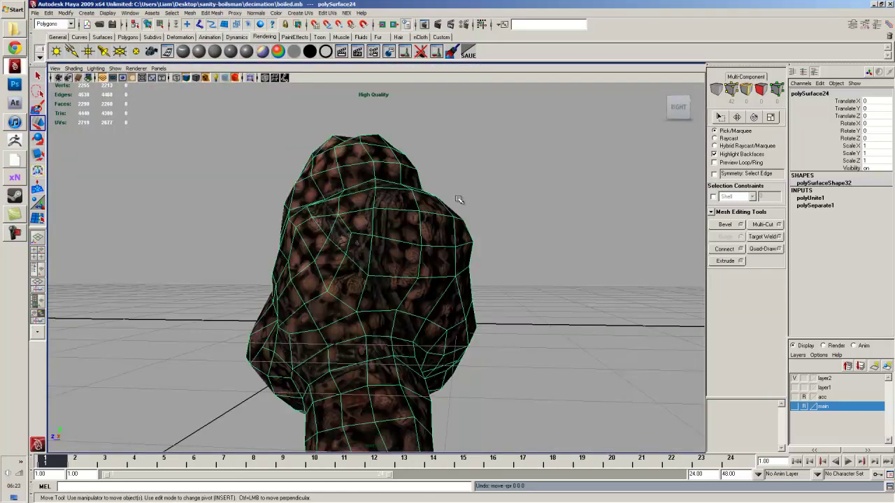
Add the creature's eye mesh to the body selection and combine them into a single mesh.
drag(293, 258, 390, 266)
click(389, 256)
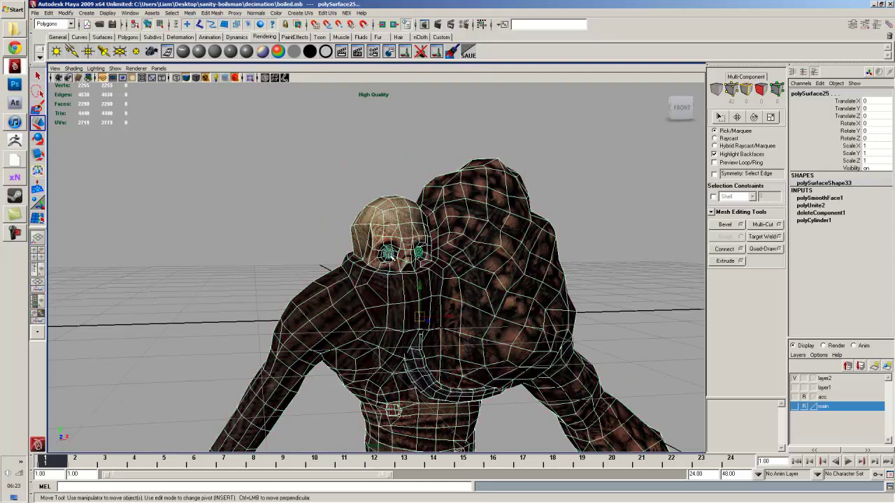
click(442, 37)
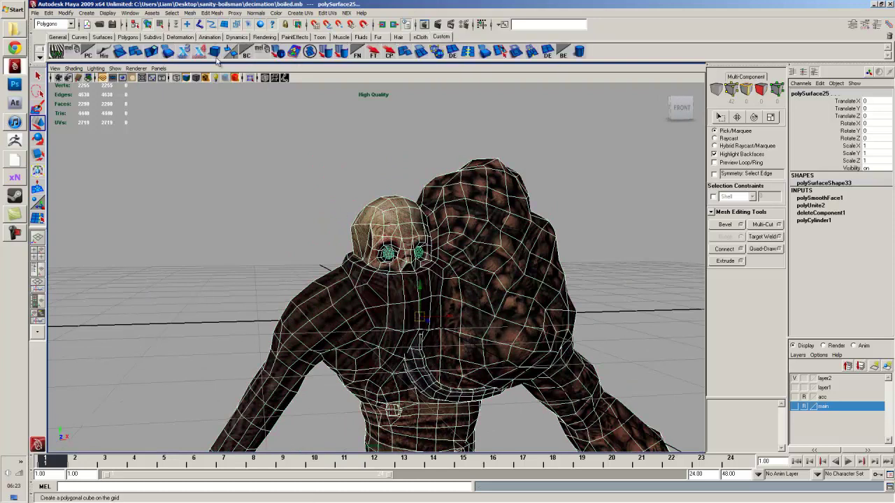
click(278, 52)
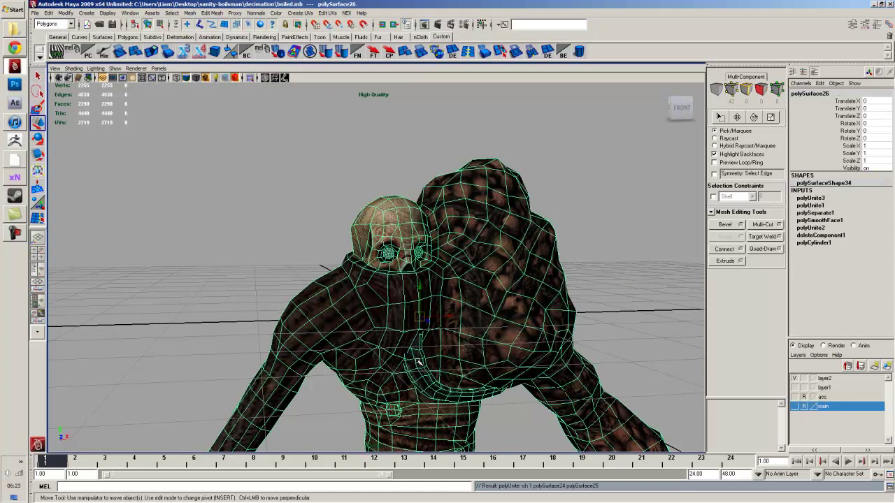
Lower the combined mesh's pivot to the feet and raise the mesh about 5 units along Y onto the grid's ground plane.
drag(418, 361, 395, 196)
click(475, 279)
click(433, 322)
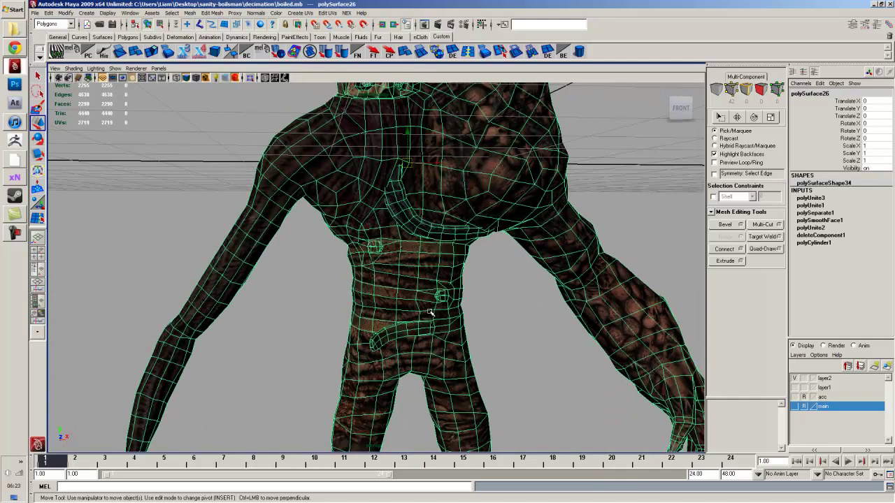
scroll(425, 260, down, 5)
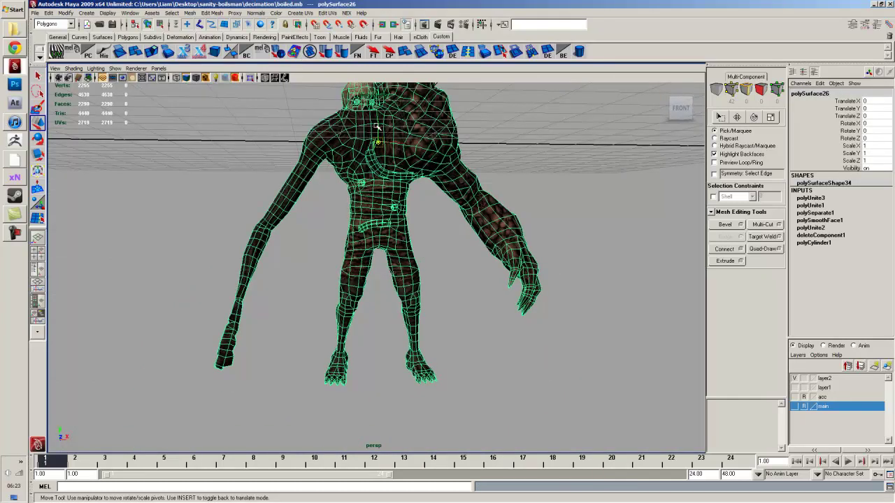
drag(402, 319, 307, 420)
drag(373, 439, 261, 410)
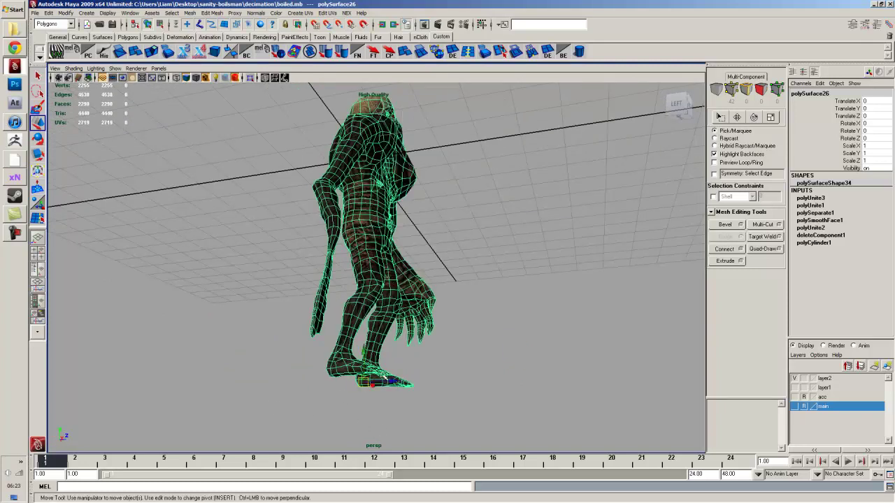
drag(391, 381, 241, 335)
Show the four-view layout and change the side viewport to the left view.
key(space)
click(499, 280)
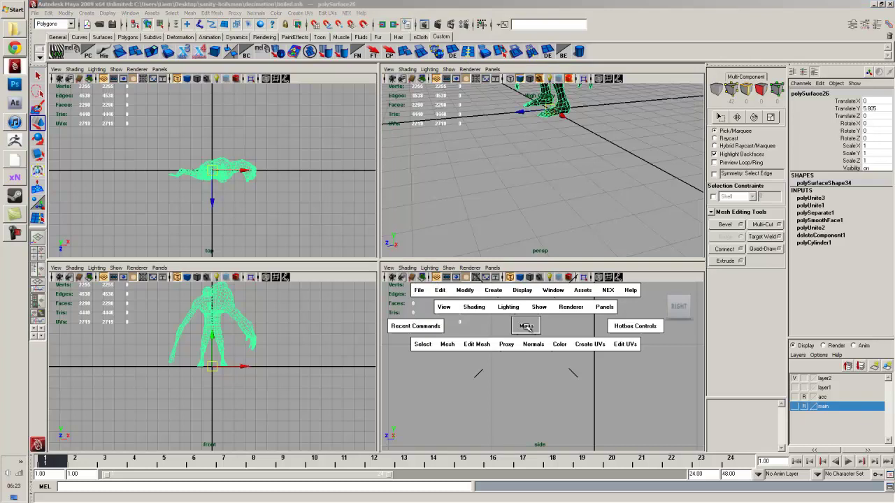
key(space)
key(space)
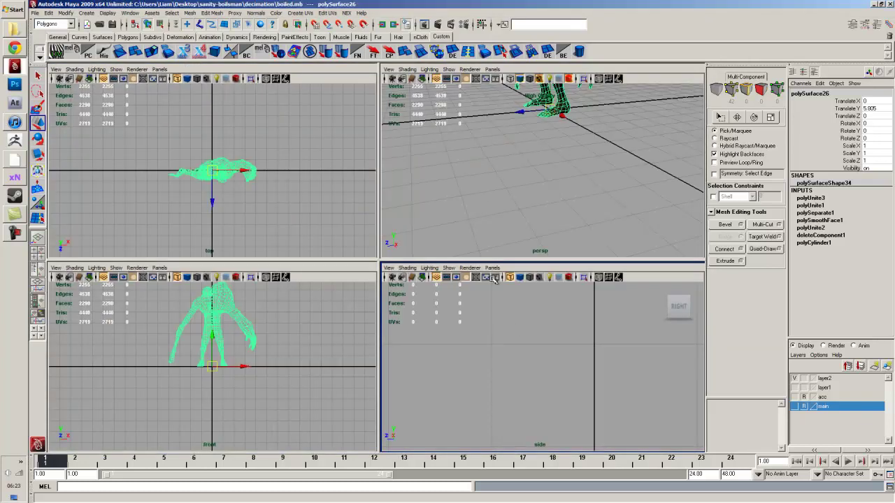
click(388, 268)
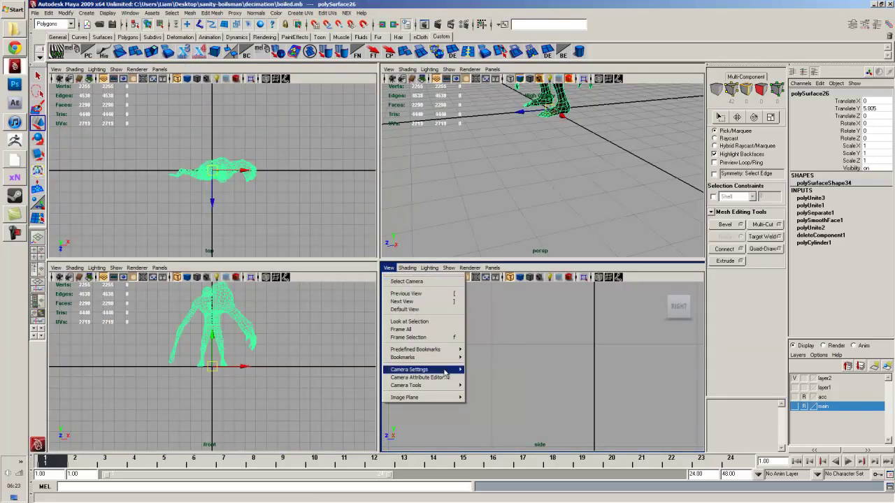
mouse_move(444, 373)
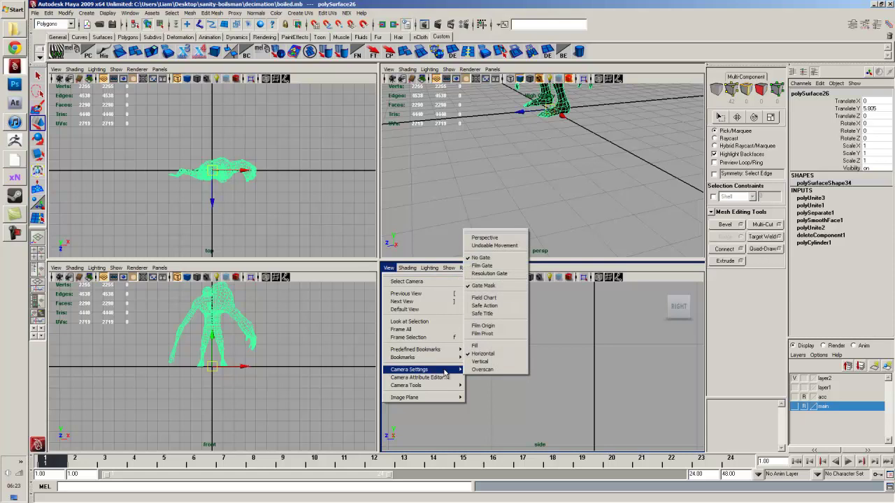
click(531, 353)
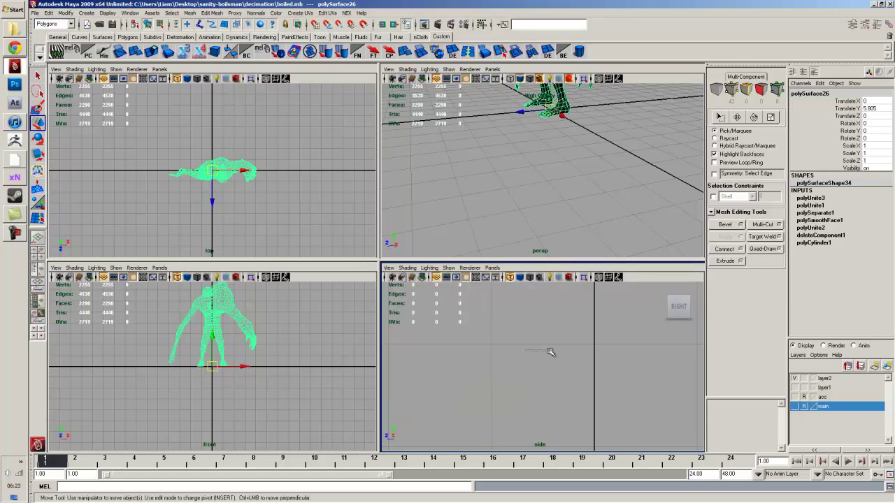
key(space)
drag(528, 349, 504, 343)
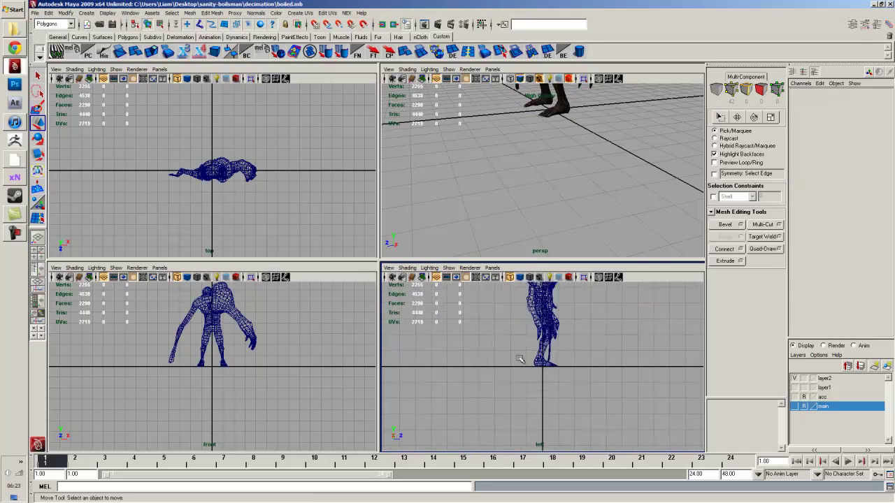
Examine how the creature's feet meet the ground line in an enlarged left view, and return to the perspective view.
key(space)
drag(379, 203, 440, 343)
drag(390, 187, 514, 368)
drag(449, 287, 481, 323)
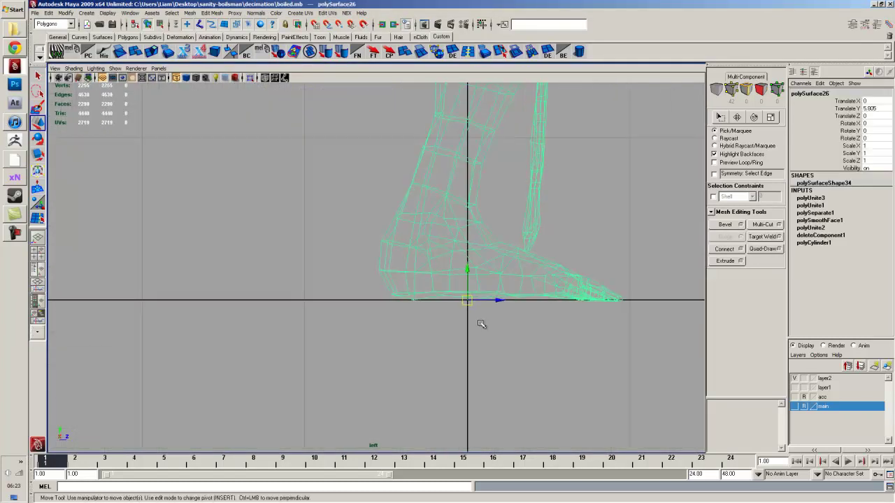
key(space)
key(space)
click(522, 203)
drag(522, 203, 507, 436)
click(458, 329)
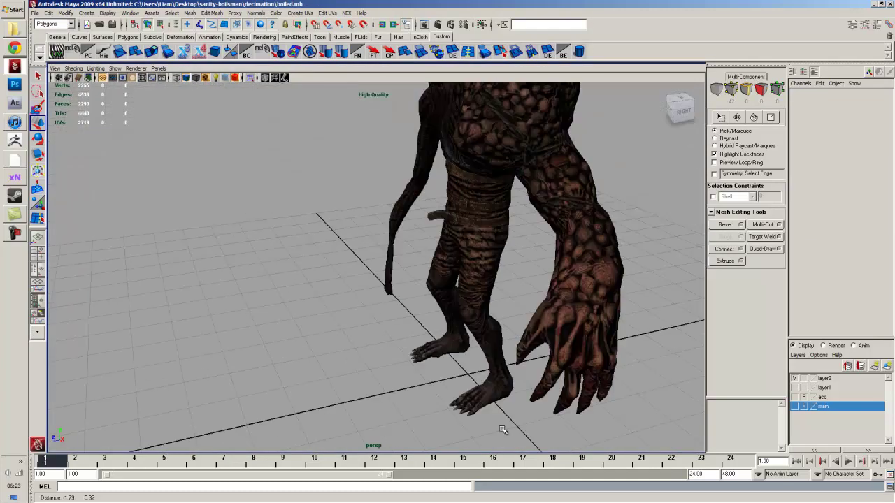
Scale the creature mesh uniformly to 6.667 from its pivot at the feet.
scroll(458, 329, down, 5)
drag(381, 361, 429, 331)
scroll(437, 330, down, 8)
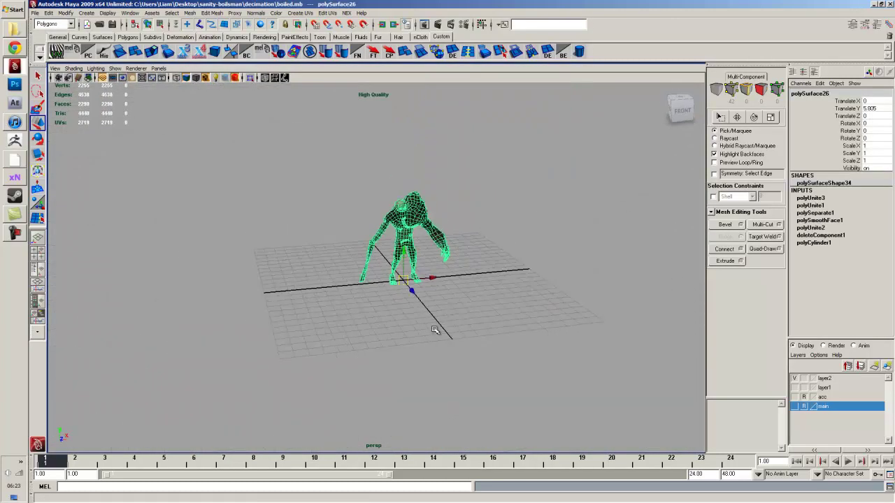
key(r)
drag(395, 274, 716, 230)
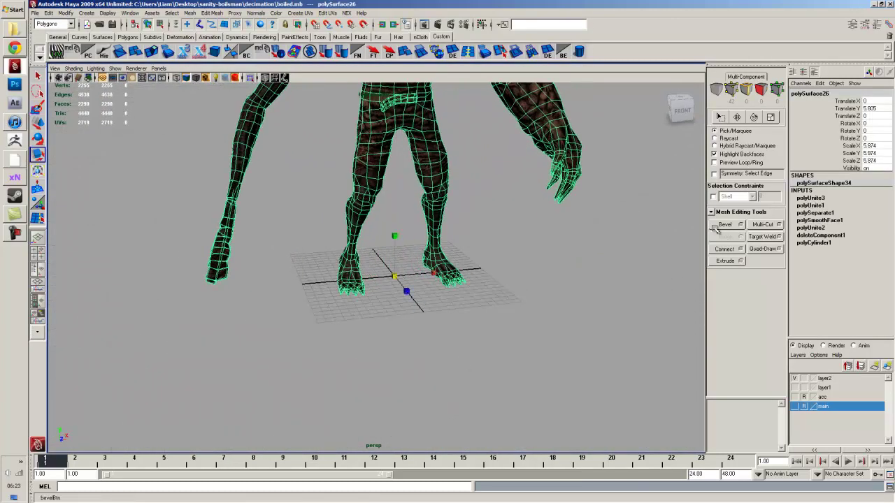
Deselect the scaled creature and examine its feet and overall size against the grid in perspective.
click(438, 299)
drag(438, 298, 474, 389)
scroll(441, 347, up, 6)
scroll(351, 354, down, 6)
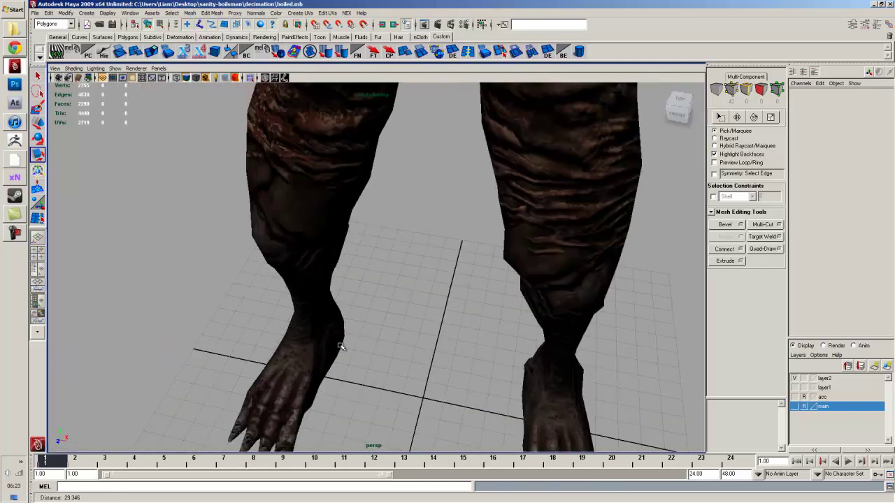
drag(334, 351, 375, 344)
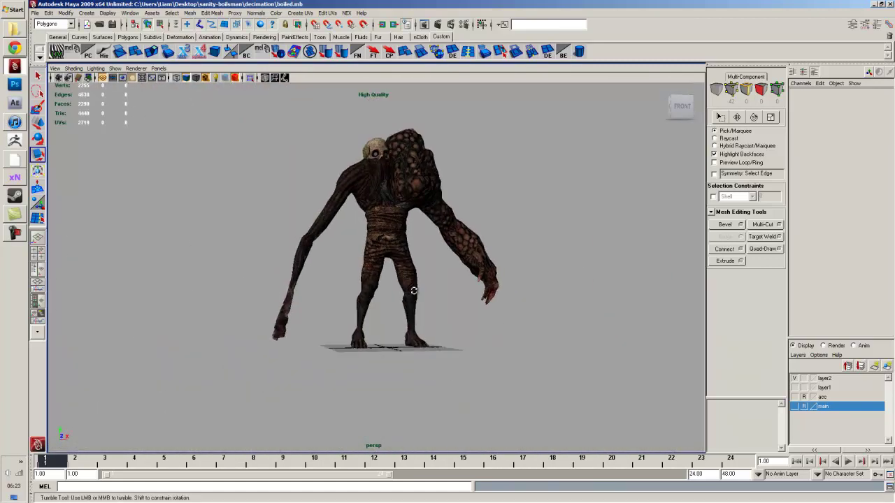
drag(345, 278, 478, 319)
click(410, 374)
Check the scaled creature's soles against the ground line in the left view, and return to a front-facing perspective view.
key(space)
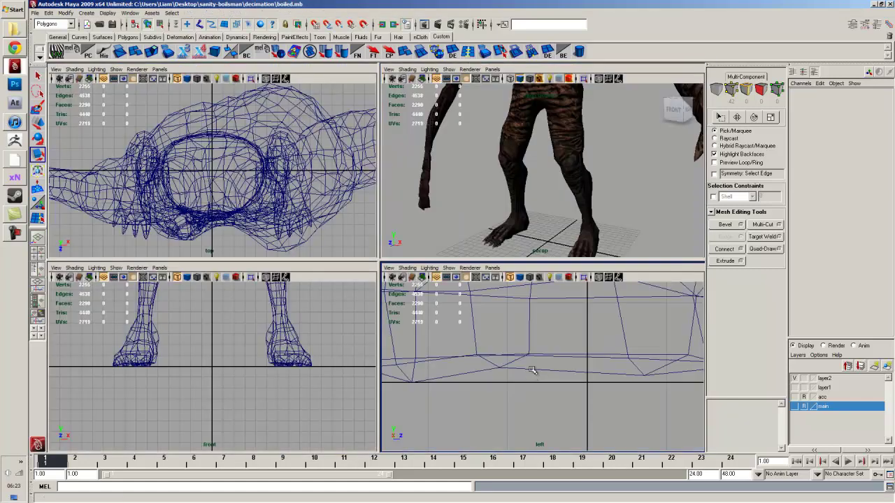
key(space)
scroll(462, 352, down, 4)
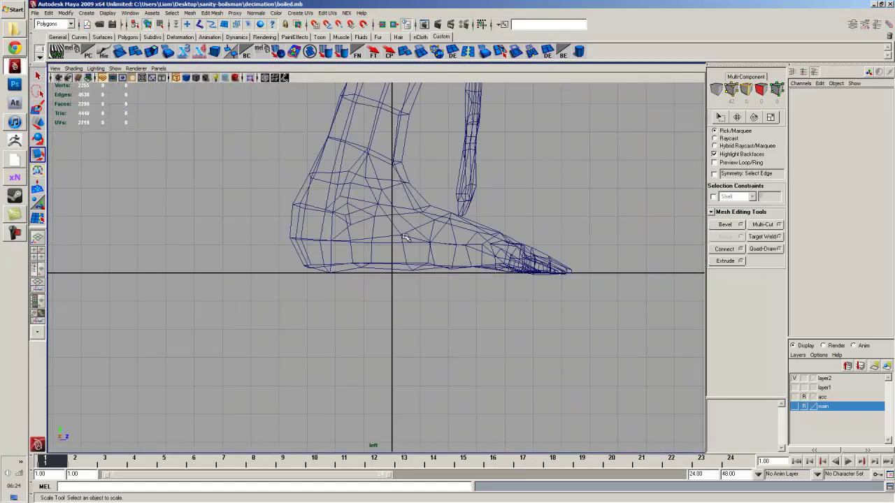
key(space)
key(space)
drag(460, 185, 467, 310)
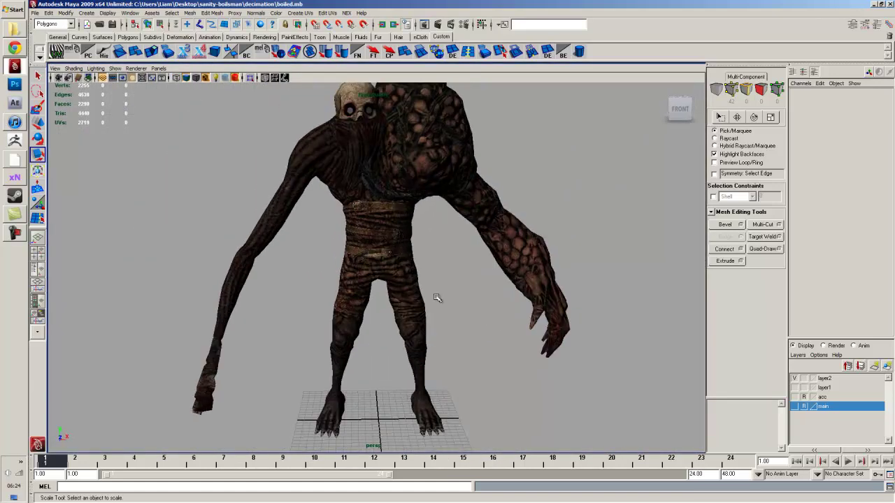
Leave the Scale tool and save the scaled creature in boiled.mb.
key(q)
key(ctrl+s)
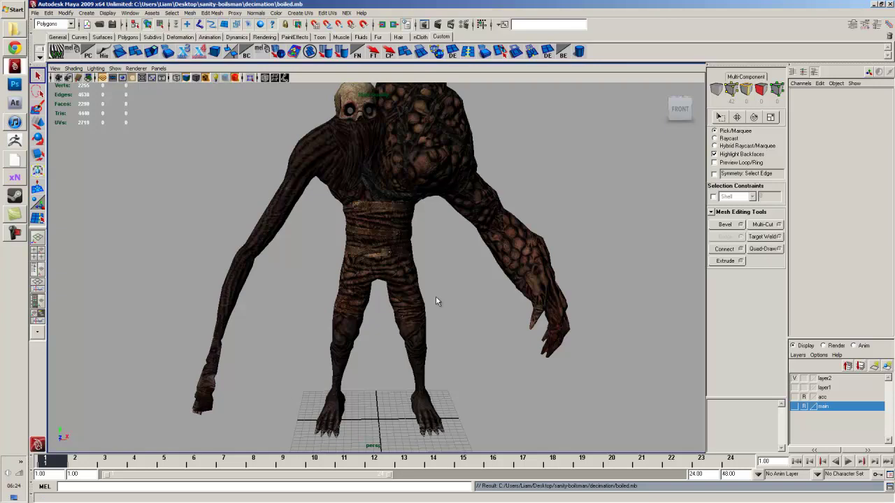
drag(446, 297, 316, 254)
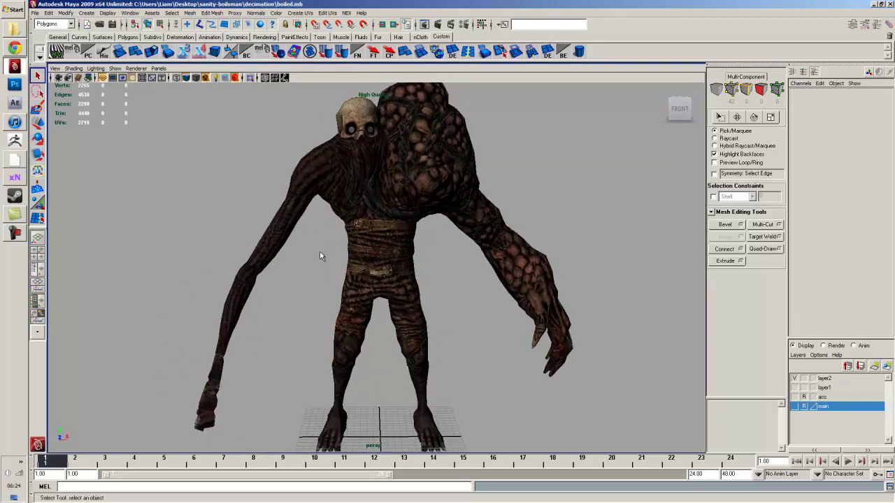
Run axmesh on the selected creature mesh and start a static mesh export with selected items only and auto triangulation.
drag(310, 291, 388, 360)
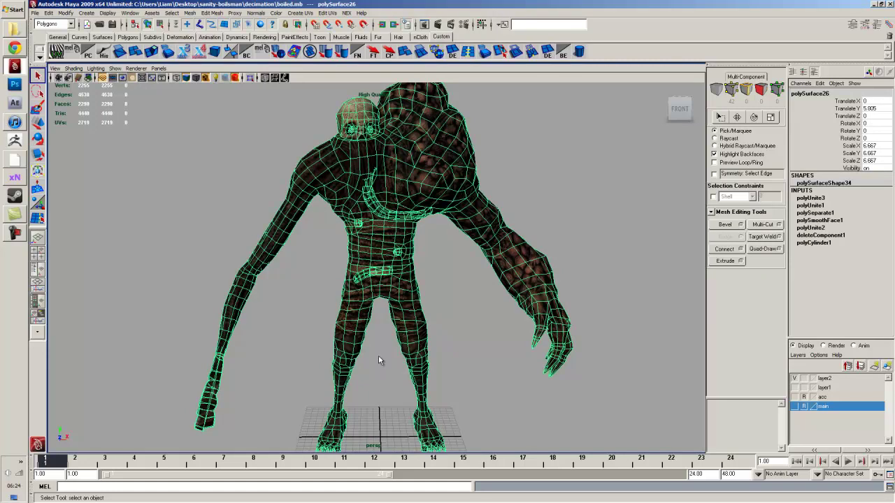
click(338, 486)
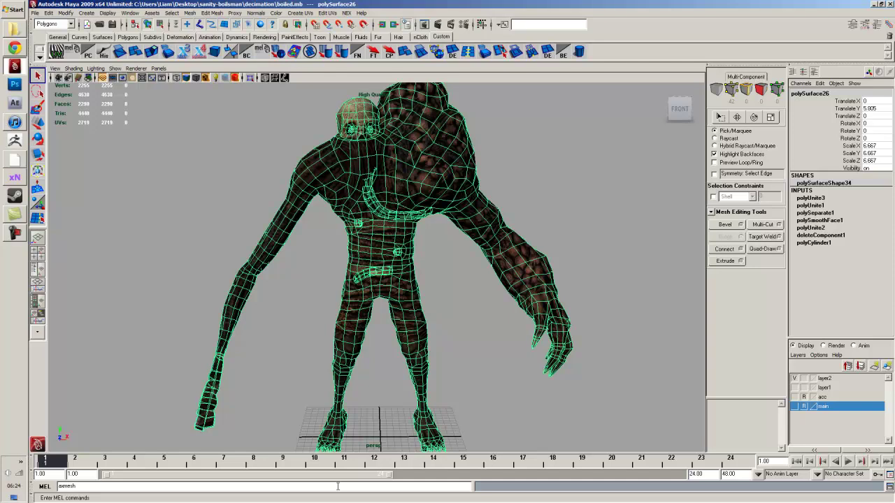
key(Return)
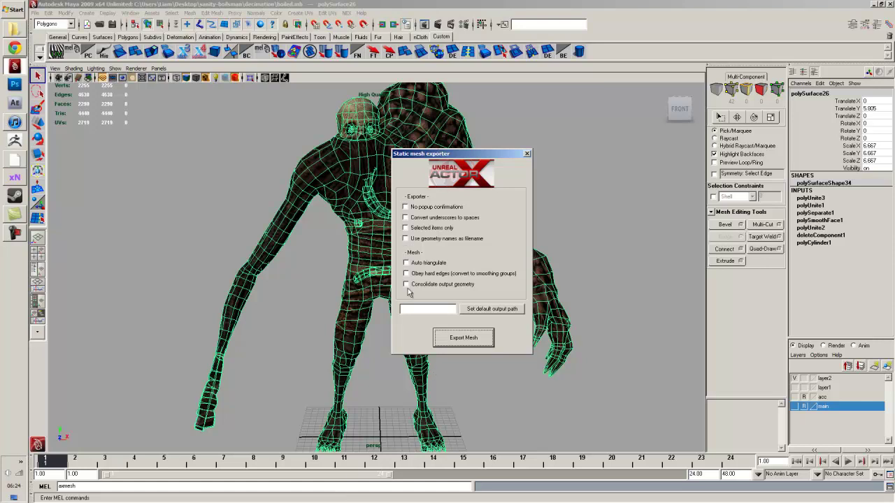
click(422, 267)
click(422, 235)
click(451, 340)
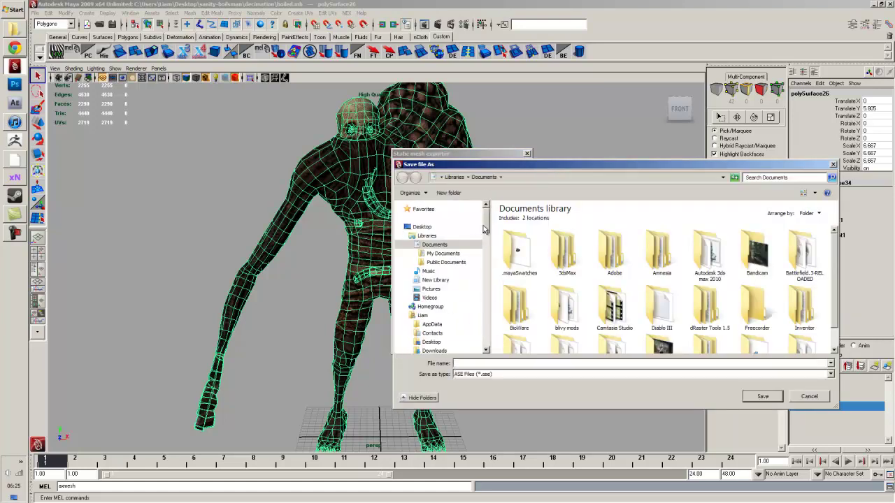
Save the export as the ASE file boiledForUDK in the Desktop's sanity-boilsman folder, dismiss the export note and deselect the mesh.
click(438, 229)
click(557, 315)
scroll(609, 320, down, 5)
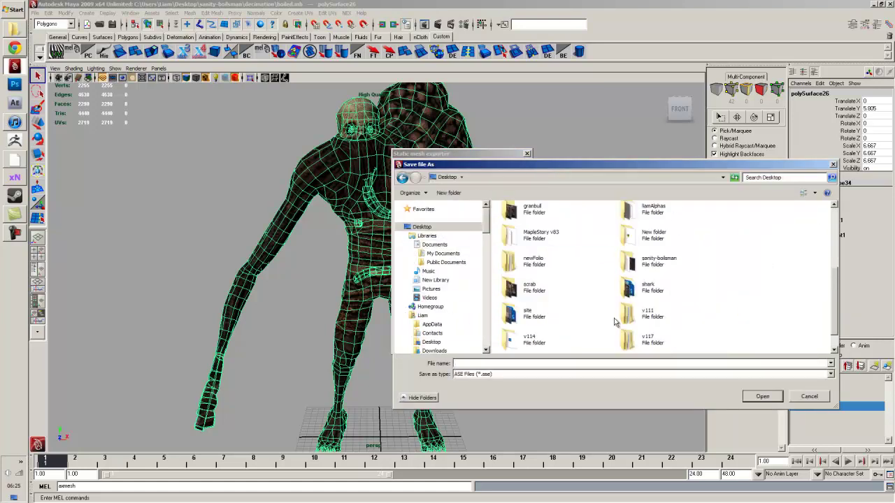
double_click(654, 251)
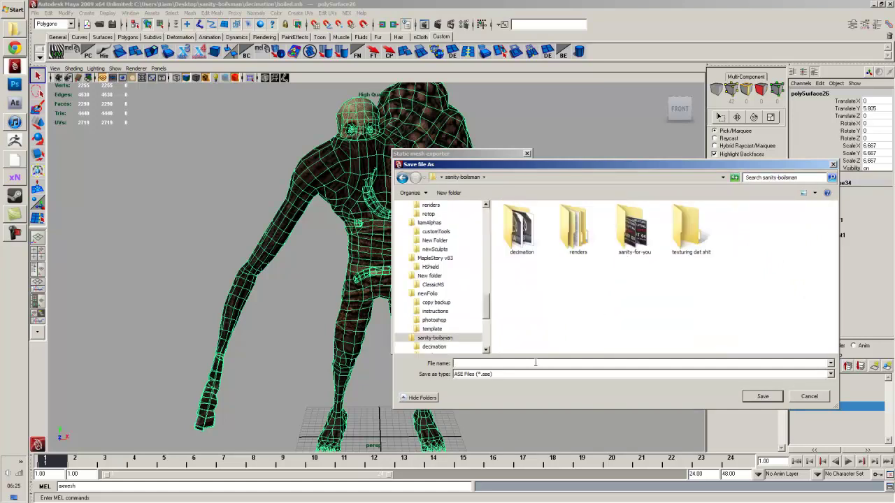
text(boiledForUDK)
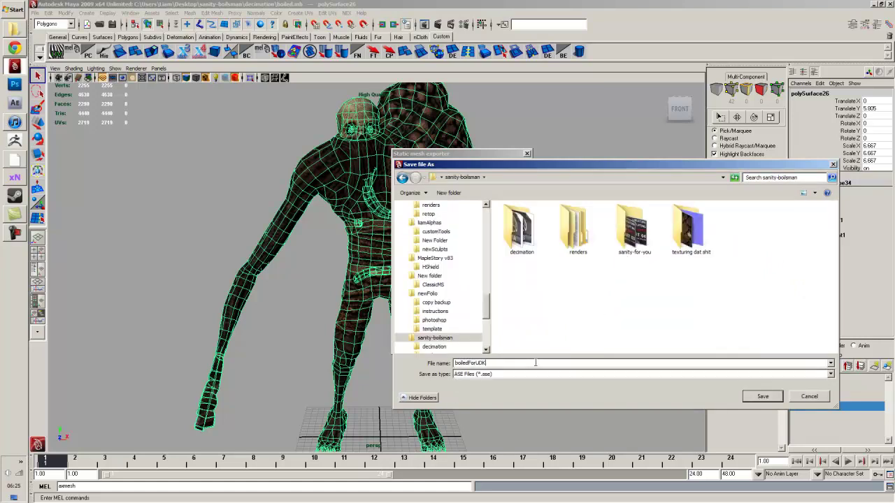
key(Return)
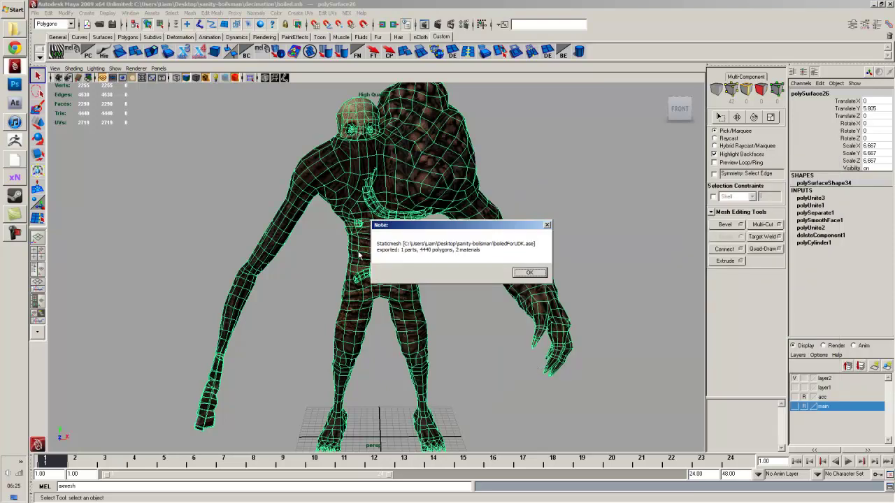
click(529, 273)
click(448, 311)
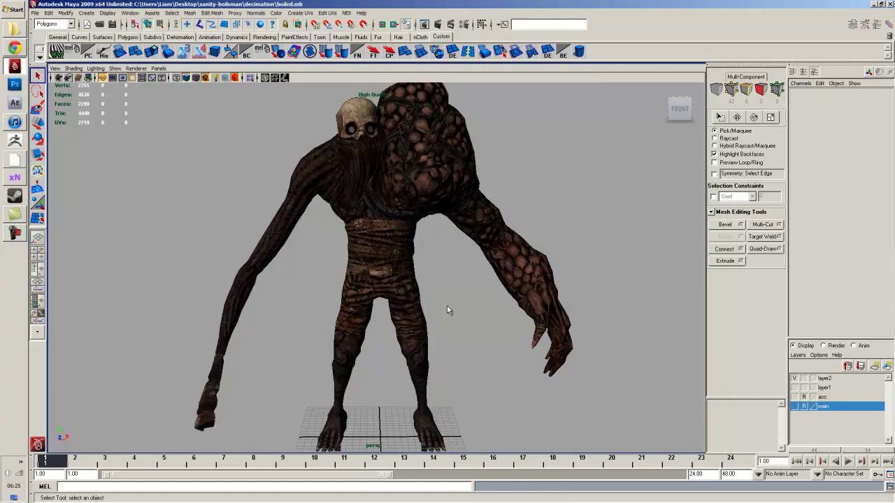
Save the Maya scene with the exported creature framed in the perspective view.
drag(448, 311, 514, 327)
drag(456, 291, 393, 273)
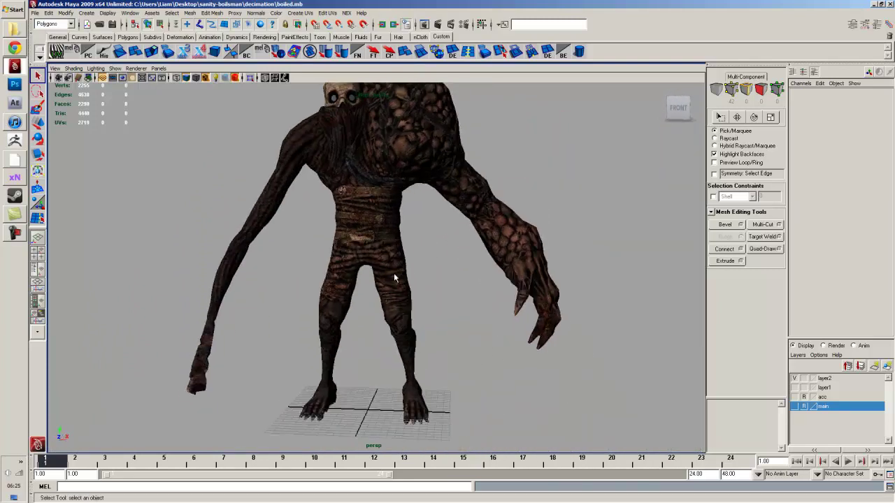
key(ctrl+s)
click(15, 234)
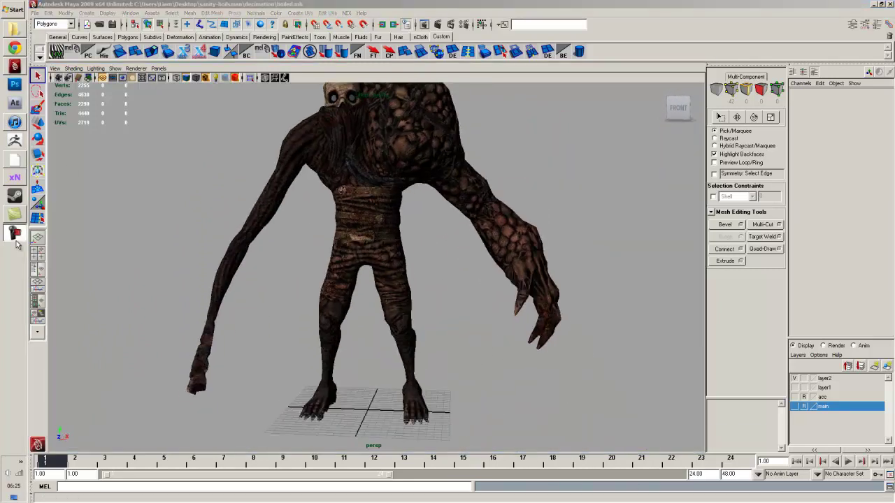